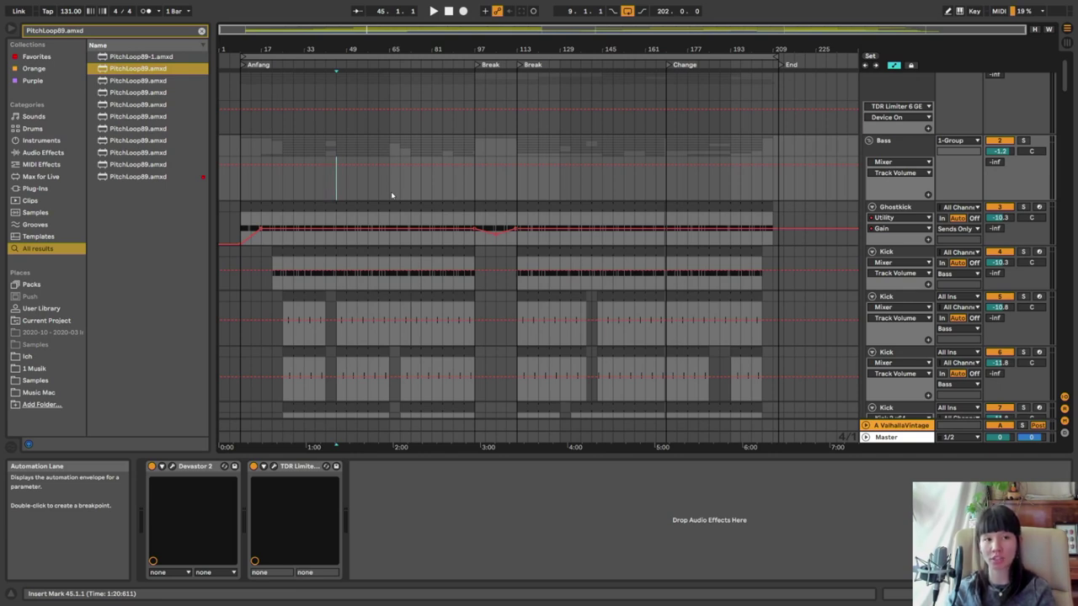
Fold every track, then unfold 1 Group and inspect the Bass and 11 Group devices
left_click(869, 141)
left_click(866, 207, "alt")
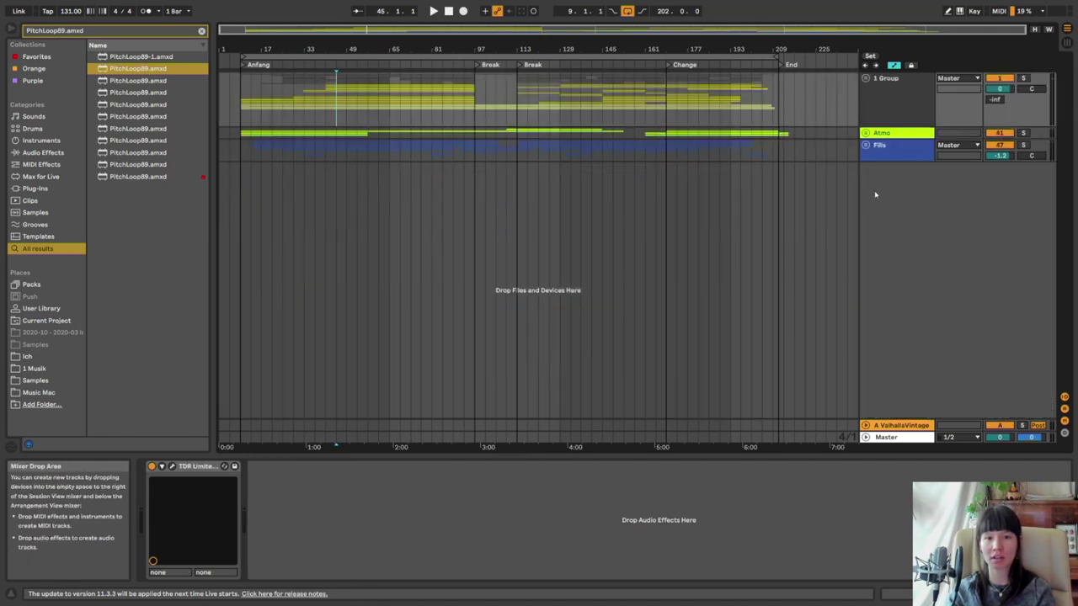
left_click(867, 79)
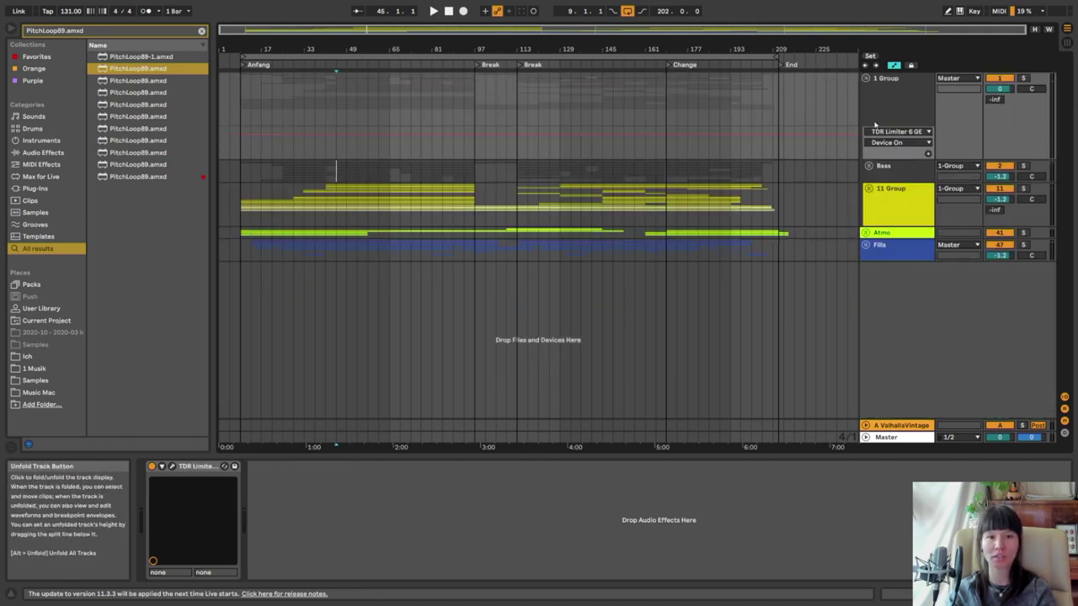
left_click(893, 170)
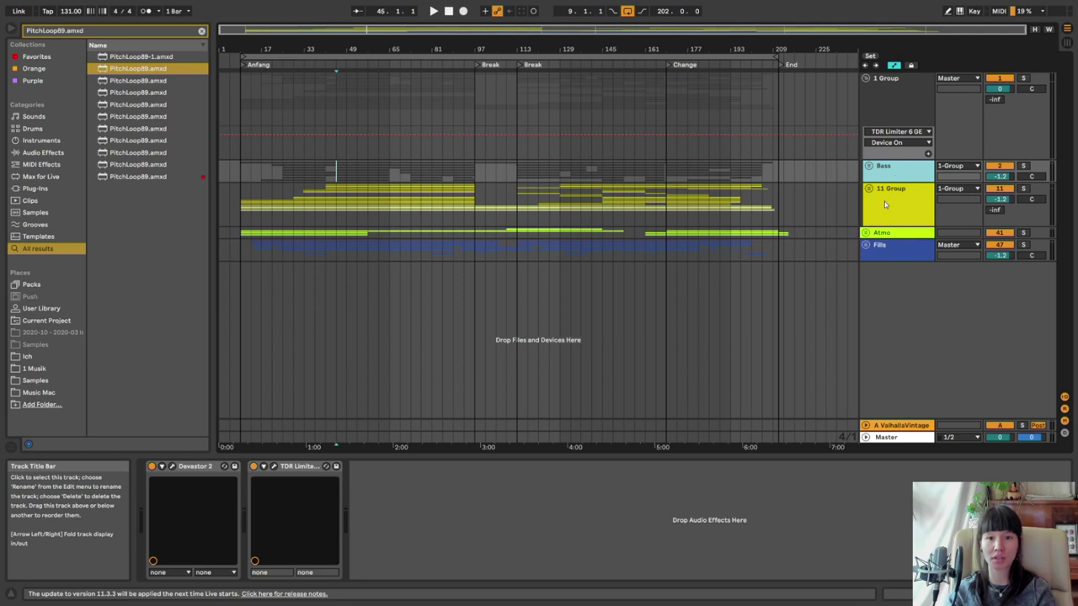
left_click(884, 202)
Unfold 11 Group's nested groups, inspect the Fills compressors, and fold the Drums group
left_click(868, 190)
left_click(869, 190, "alt")
scroll(901, 337, "down", 10)
scroll(905, 337, "down", 15)
scroll(917, 324, "down", 10)
scroll(920, 234, "down", 3)
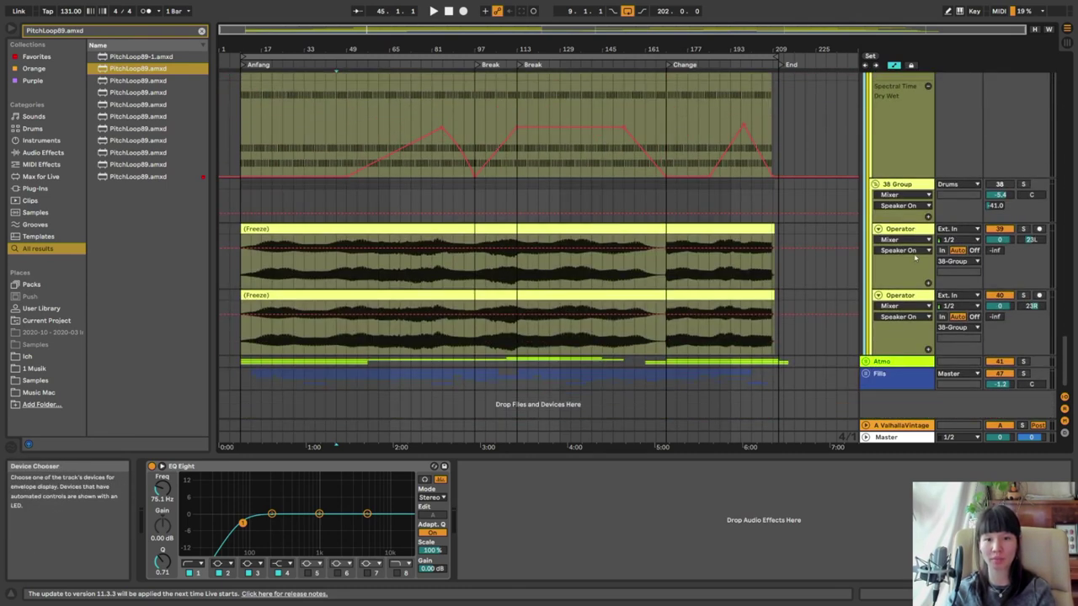
left_click(889, 373)
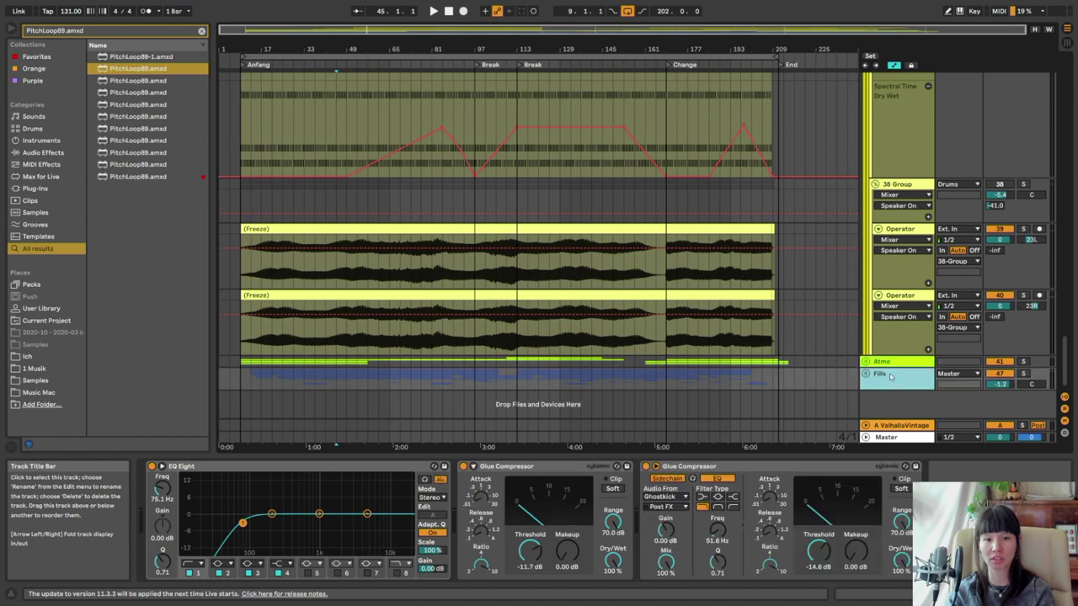
scroll(909, 105, "up", 20)
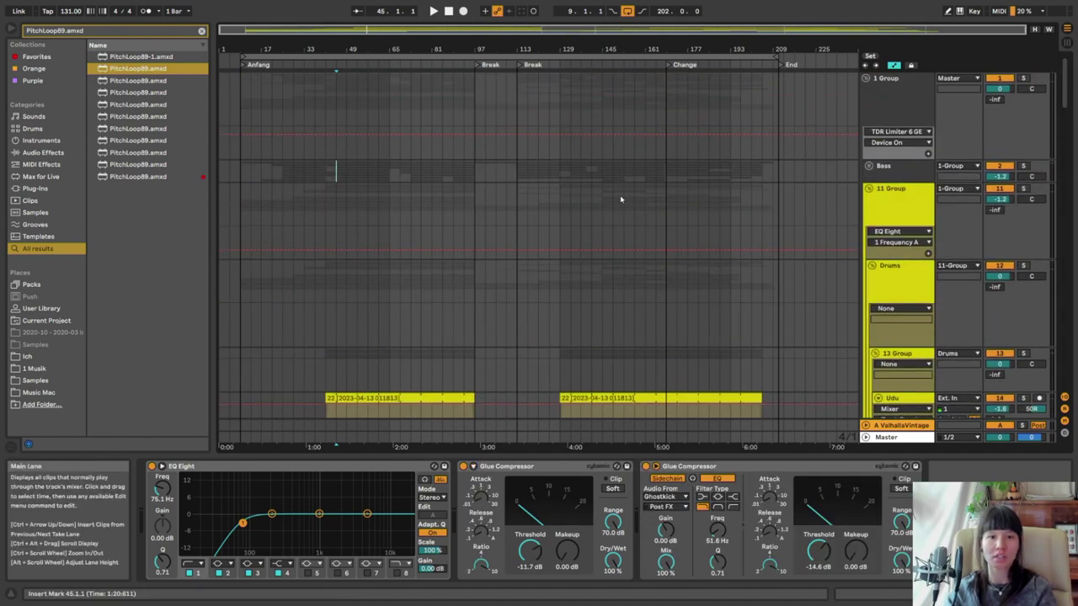
left_click(872, 266)
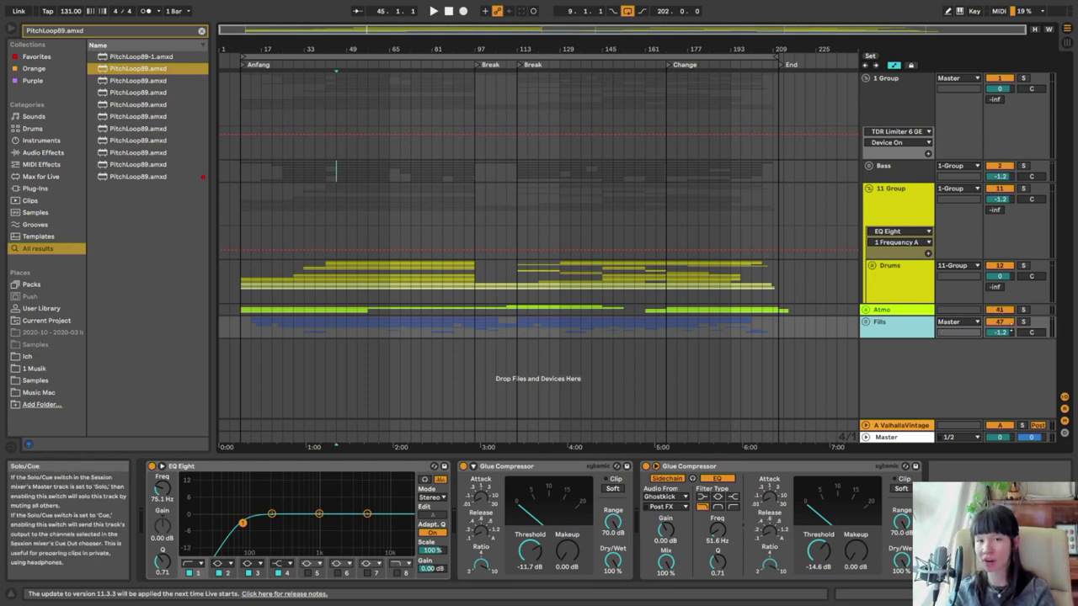
Inspect the Drums and Bass devices, then unfold the Bass group to reveal its kick tracks
left_click(897, 280)
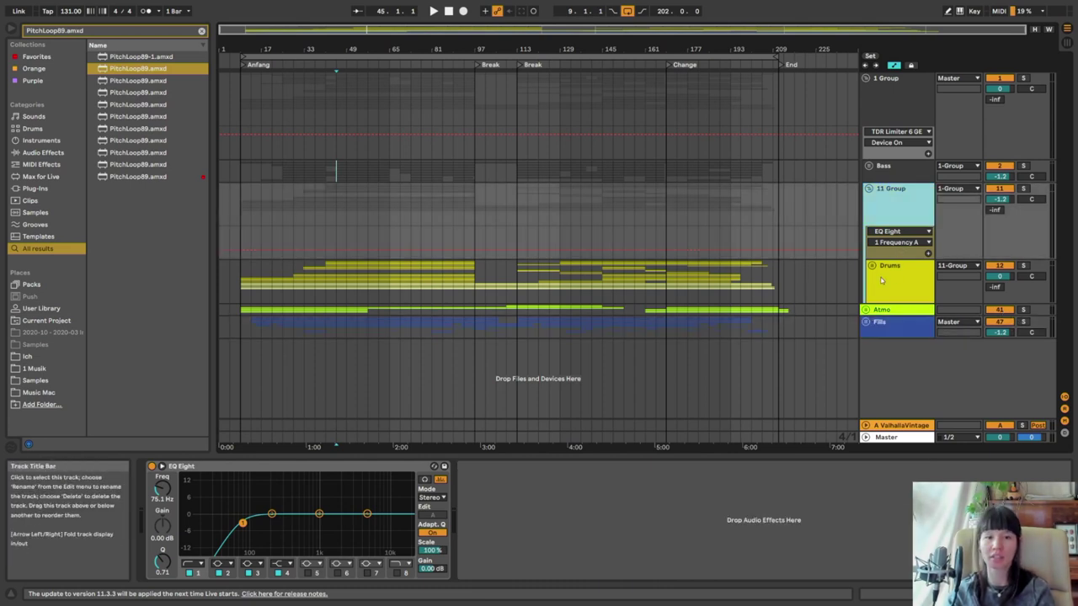
left_click(885, 166)
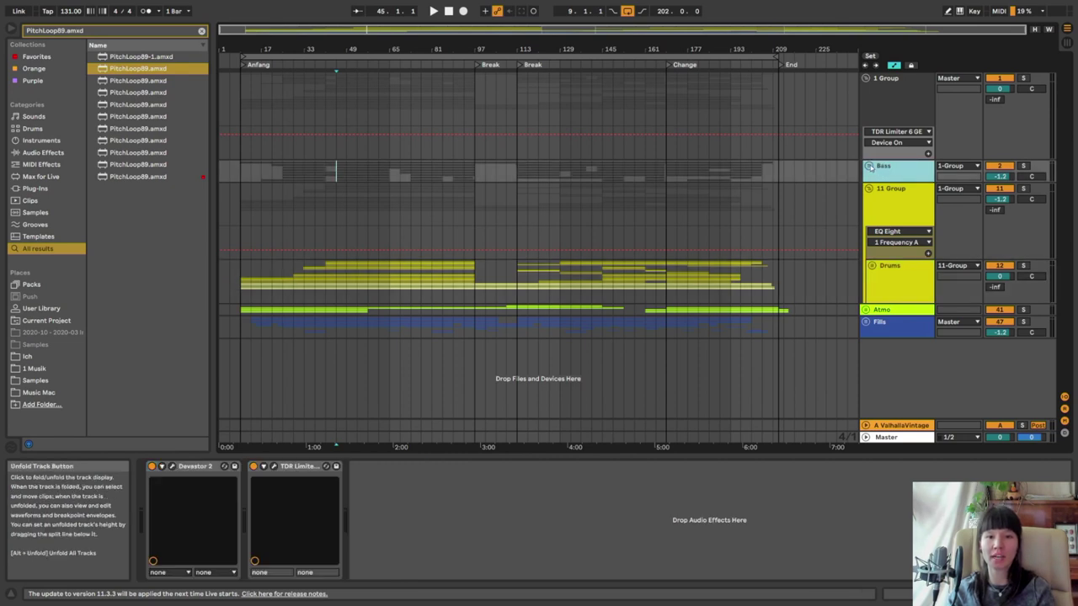
left_click(870, 167)
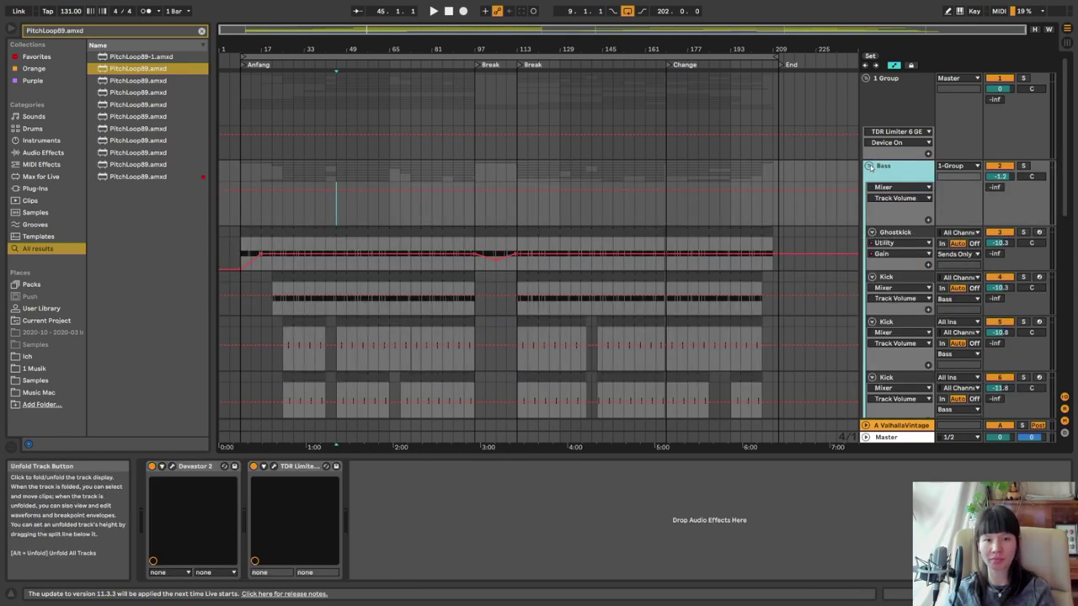
Play the song from bar 73, then stop it
left_click(391, 213)
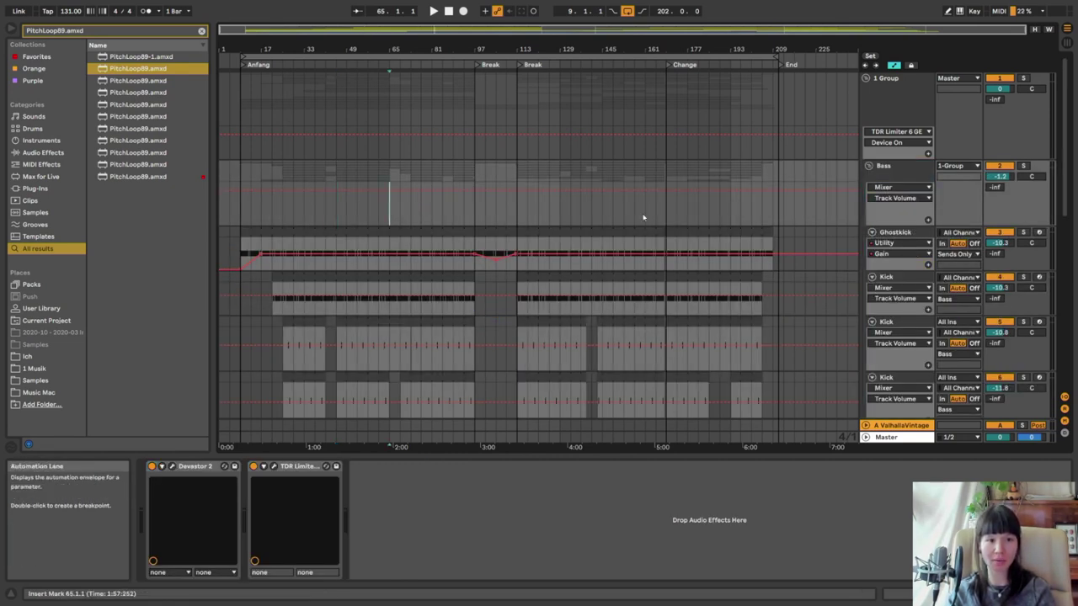
left_click(414, 219)
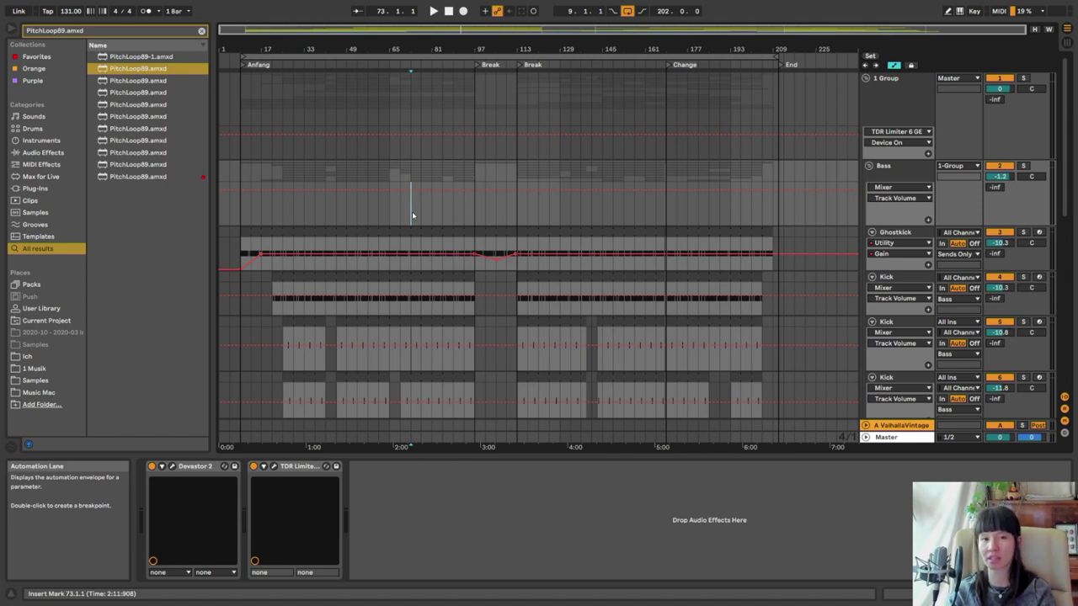
key("space")
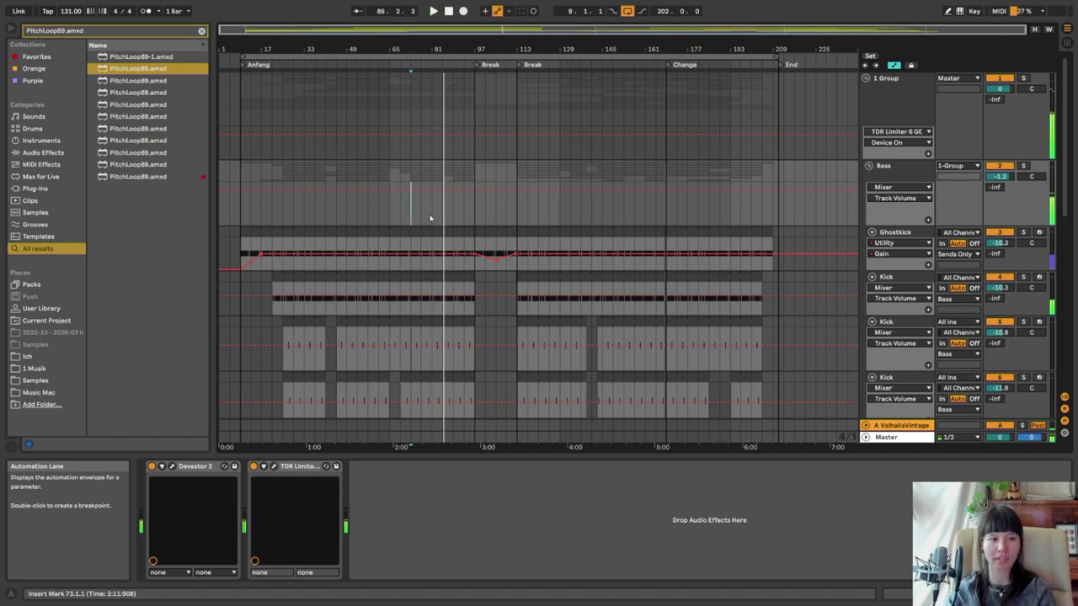
key("space")
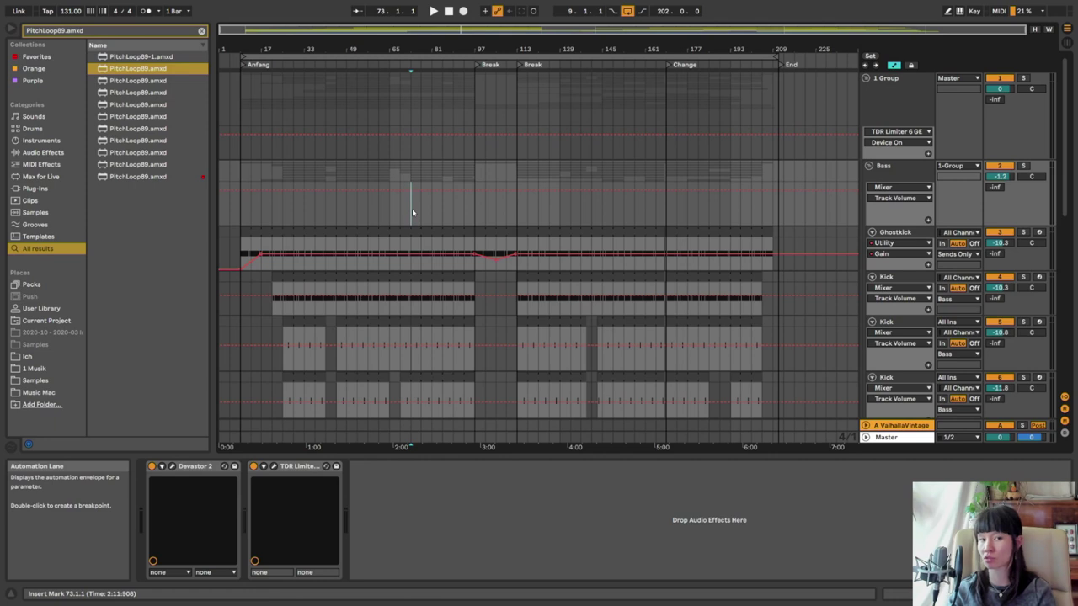
Select the Kick track and play the song from bar 121
scroll(412, 212, "down", 4)
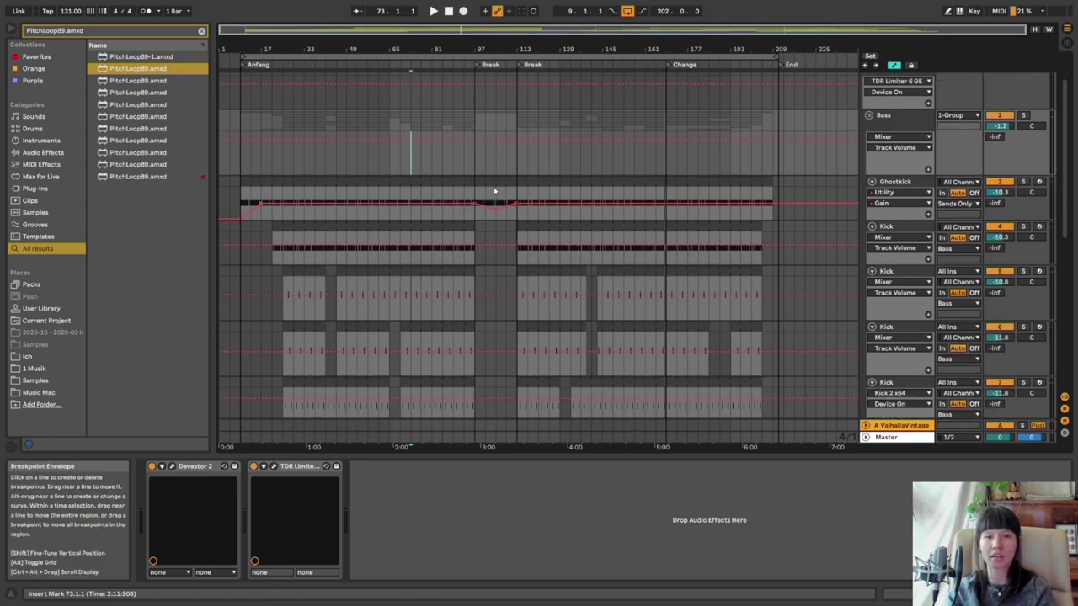
scroll(430, 238, "down", 6)
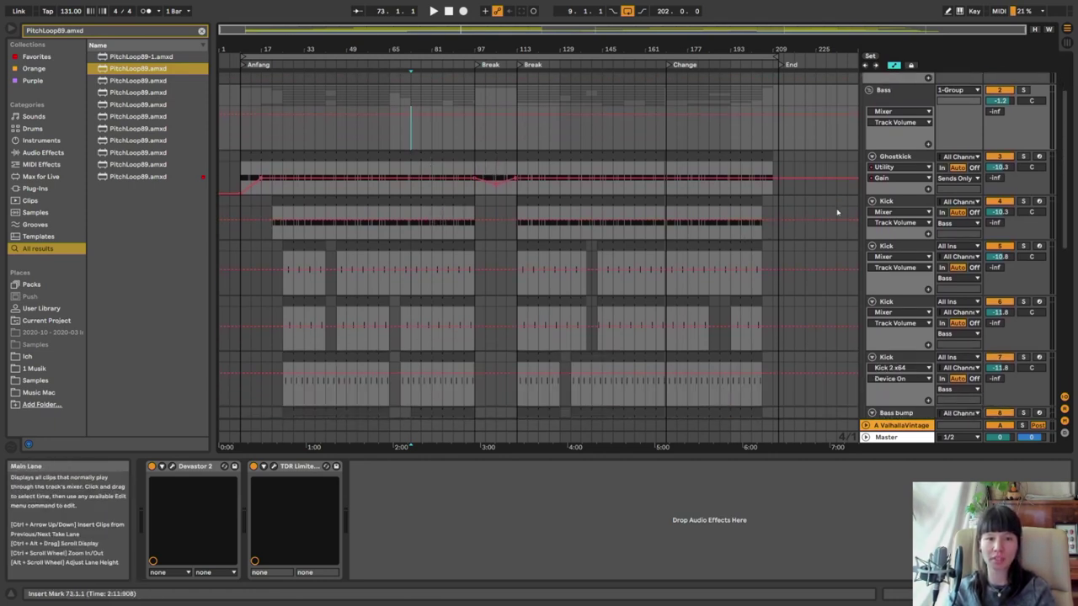
left_click(729, 187)
left_click(539, 186)
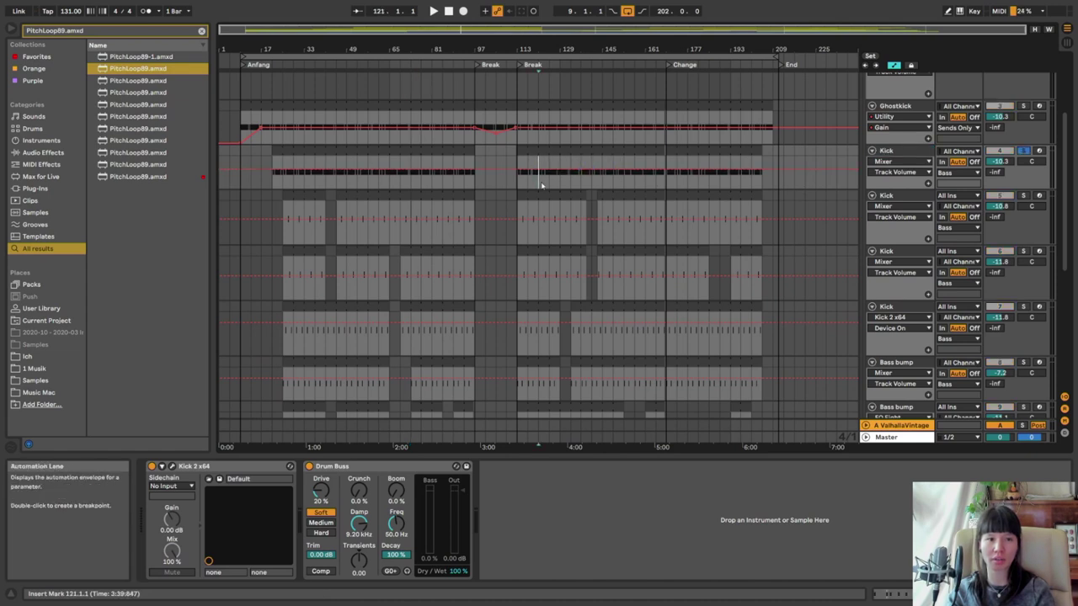
key("space")
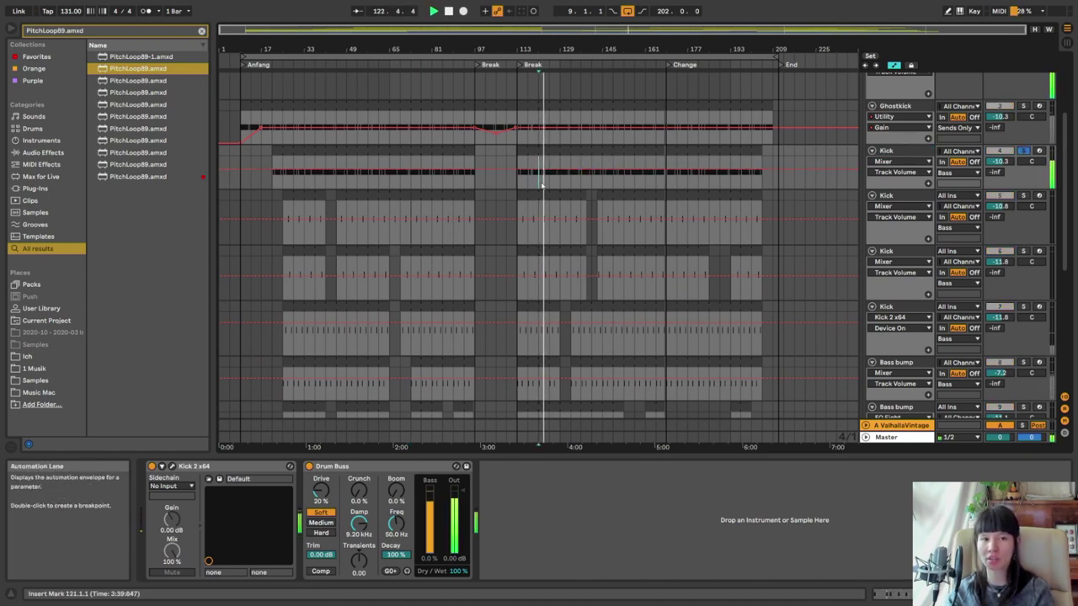
Solo the Kick through Bass bump tracks and select bars 113 to 168
scroll(542, 185, "down", 2)
left_click(909, 147)
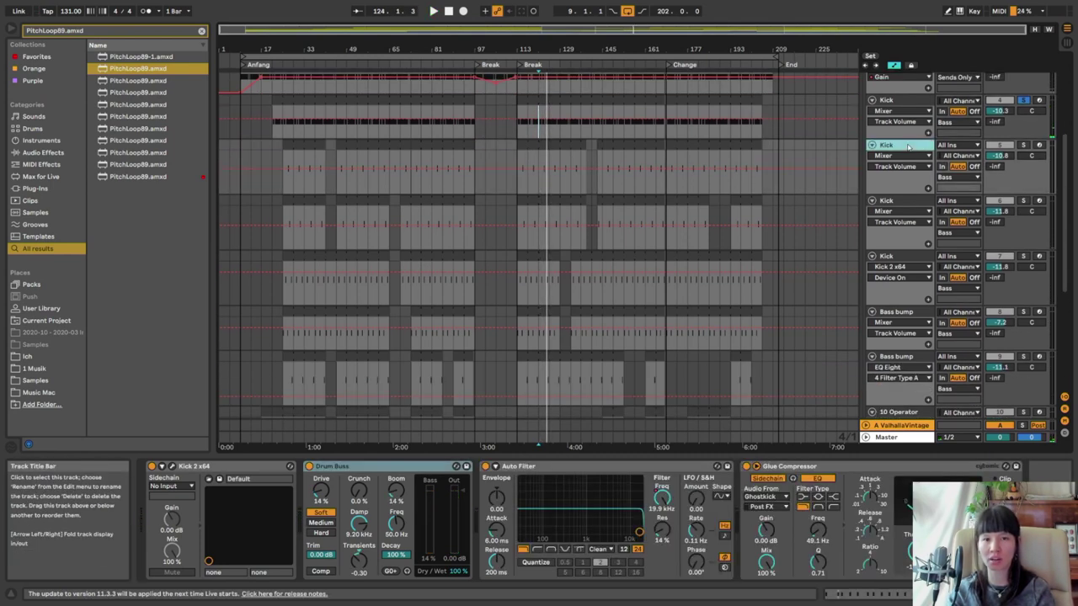
left_click(904, 314, "shift")
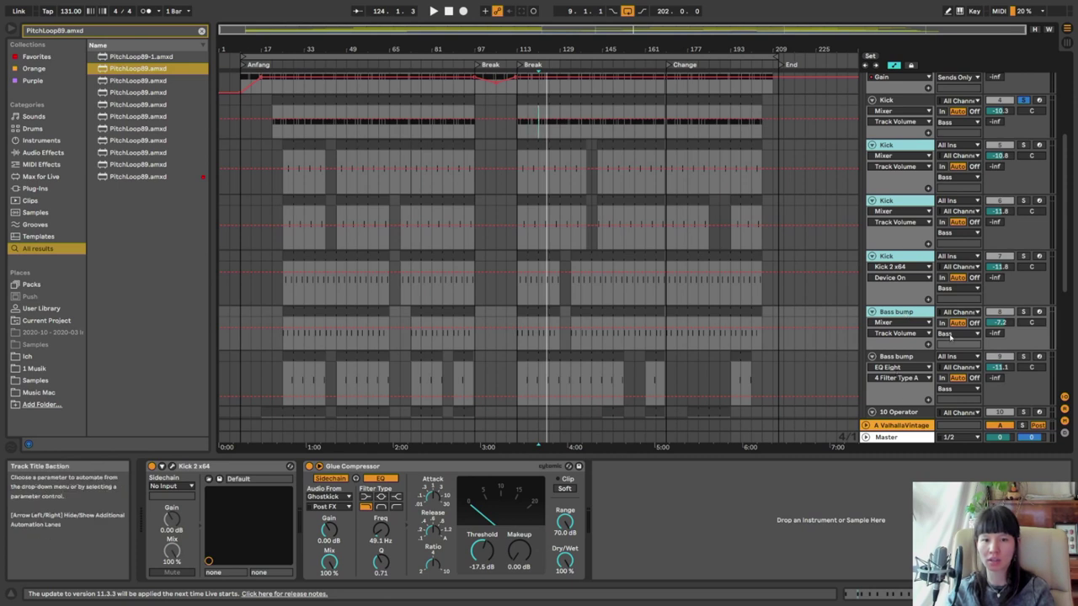
left_click(1022, 312)
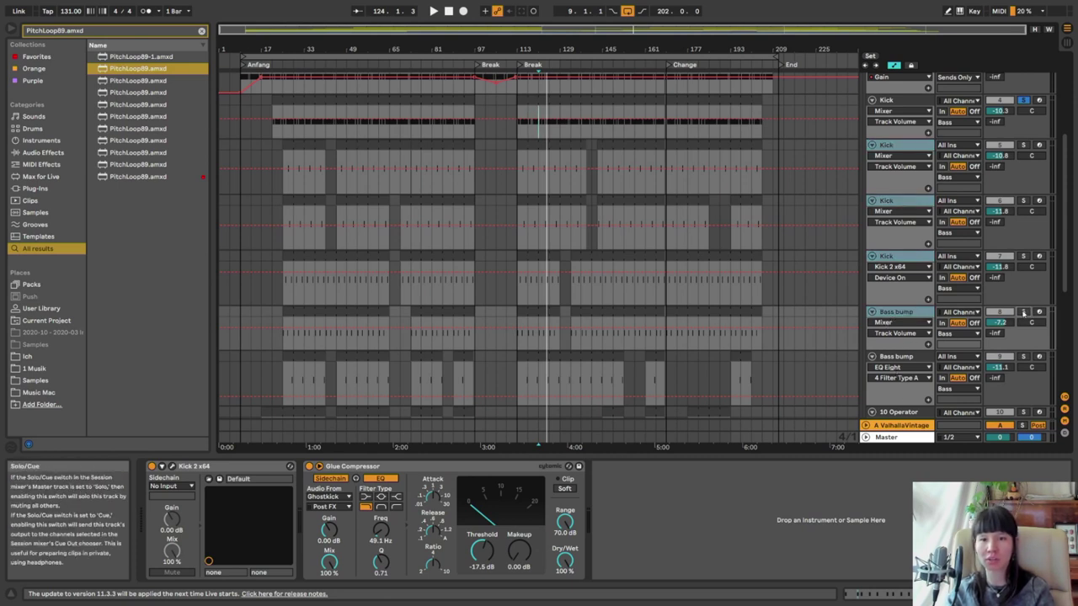
left_click(544, 144)
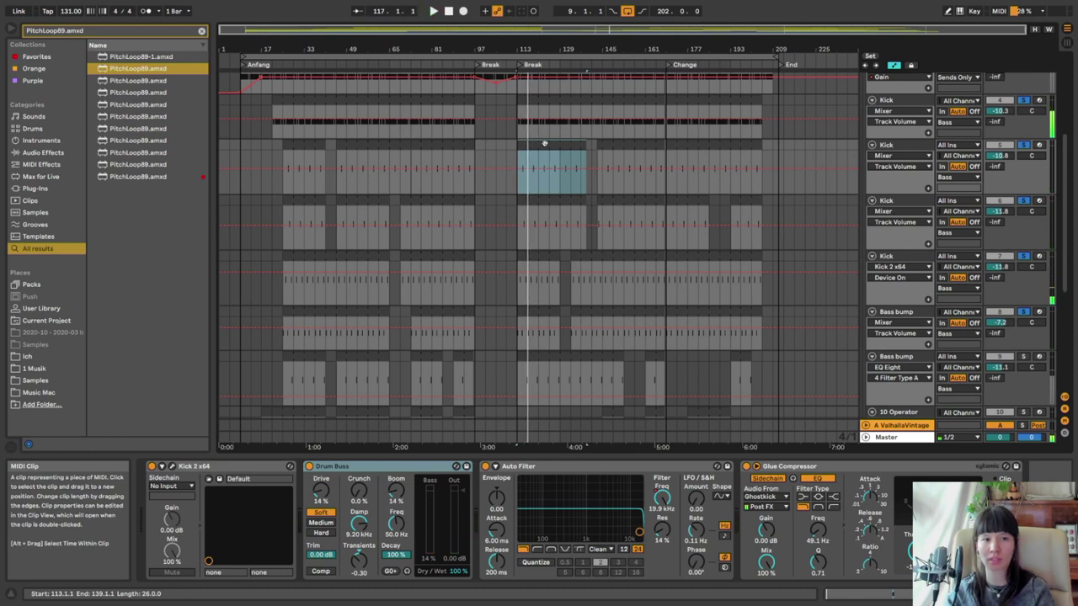
left_click(543, 120)
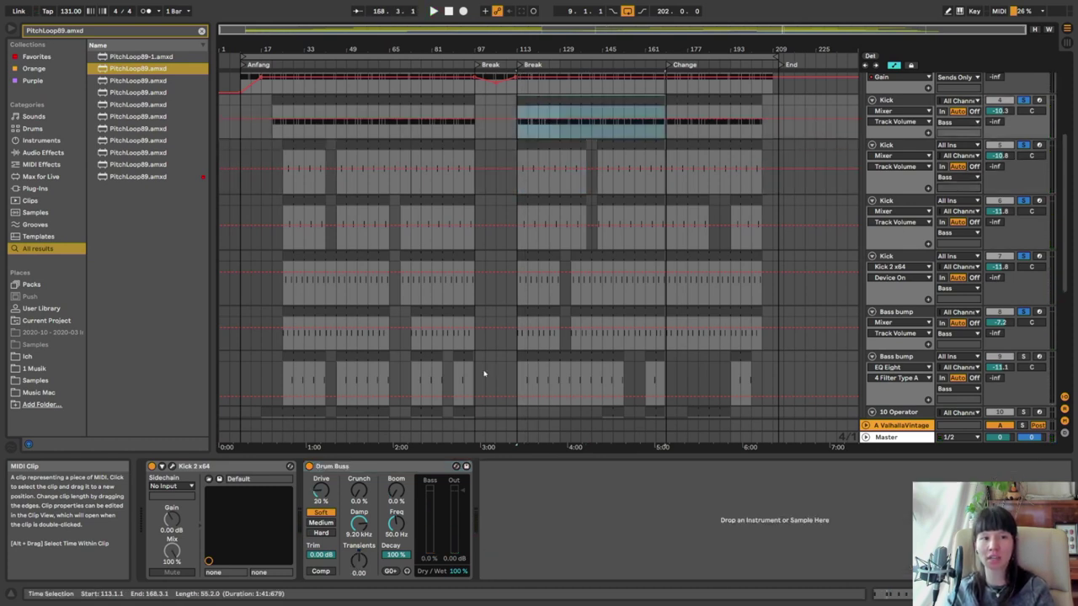
Open the Kick 2 window, move it aside, and view its amplitude envelope
left_click(172, 466)
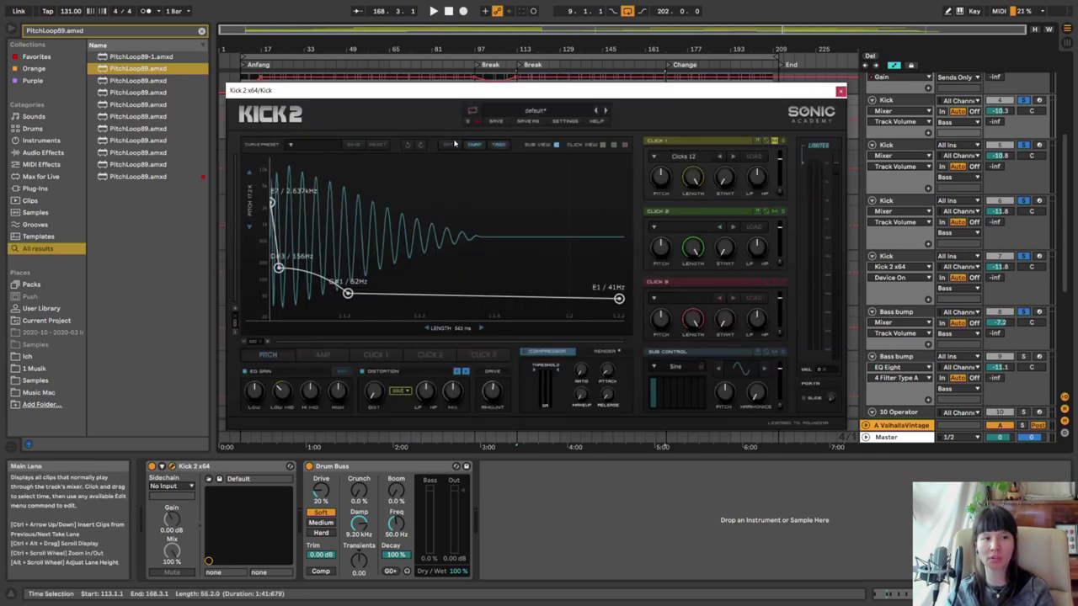
left_click_drag(455, 91, 604, 85)
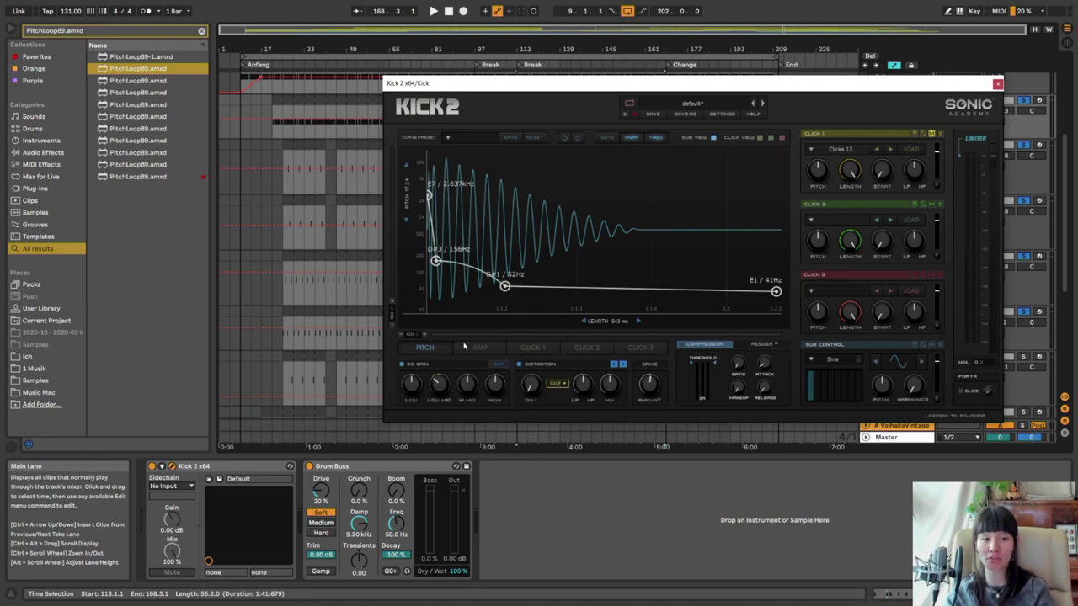
left_click(479, 350)
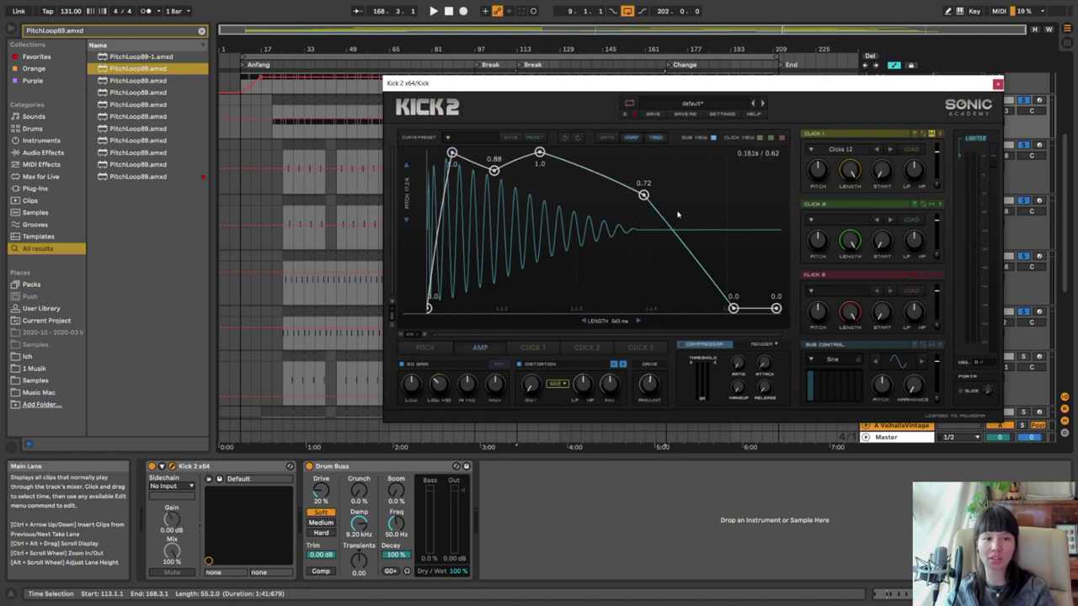
Close the Kick 2 window and select the first and second Kick tracks
left_click(997, 82)
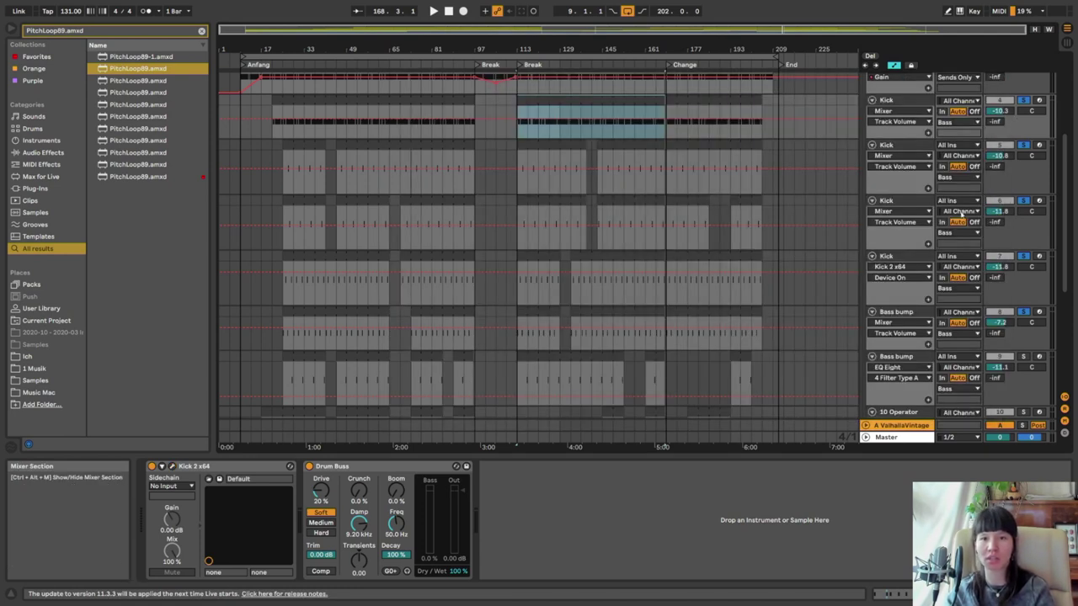
left_click(909, 147)
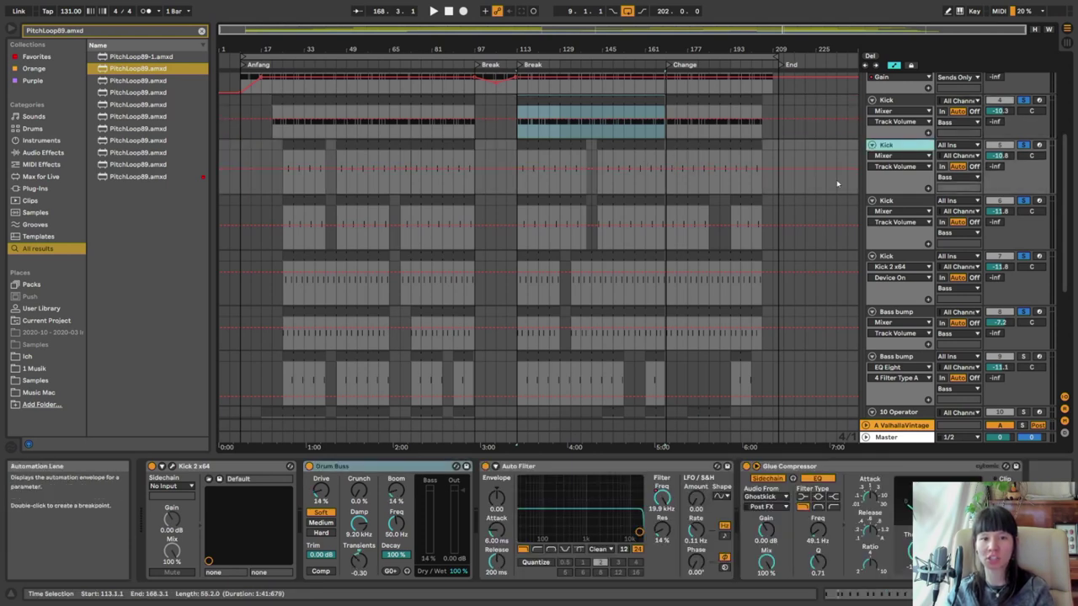
left_click(905, 101)
left_click(899, 146)
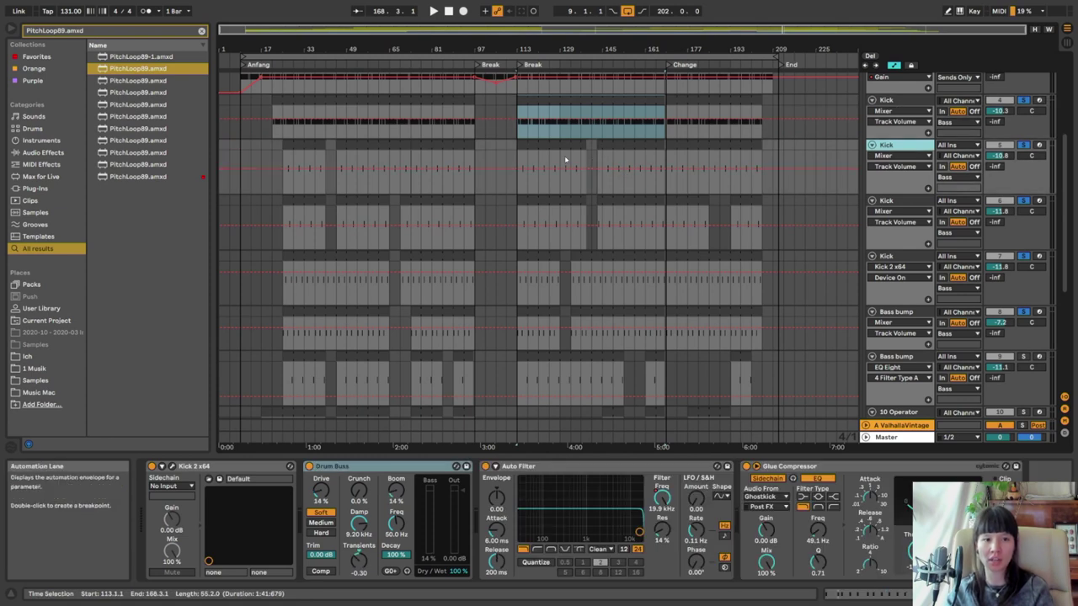
Zoom in around bar 113, then view bars 99 to 143 with the start at bar 115
key("plus")
key("plus")
key("plus")
key("plus")
scroll(589, 154, "right", 5)
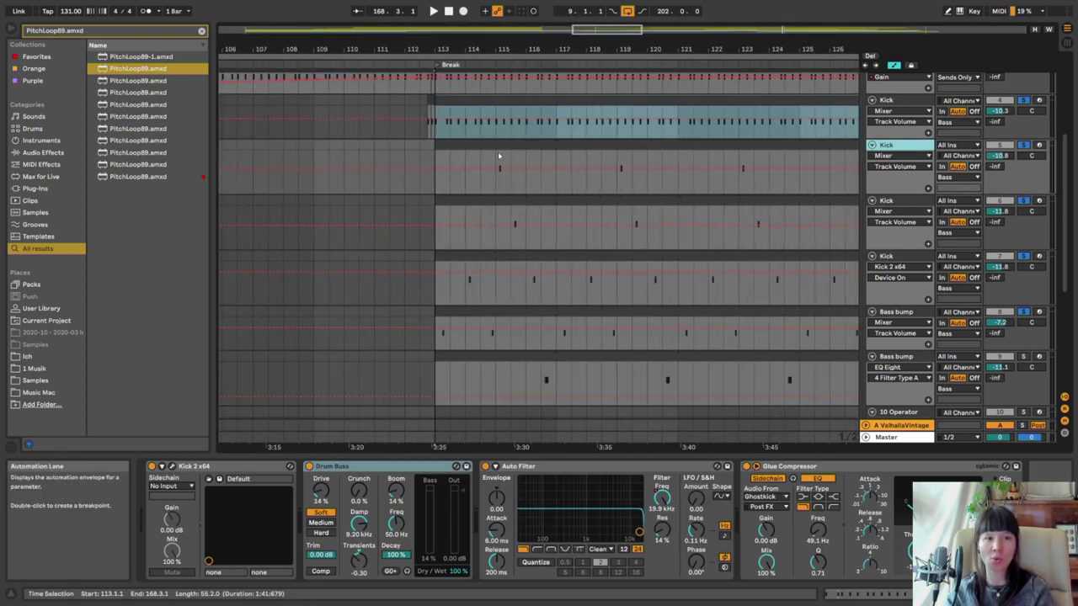
left_click(494, 165)
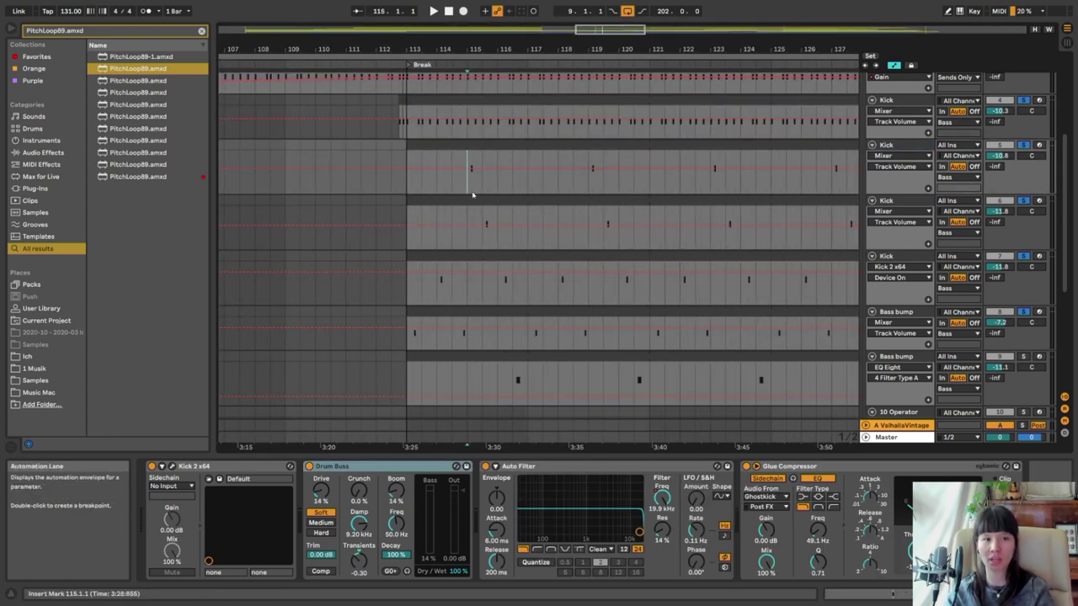
left_click(406, 181)
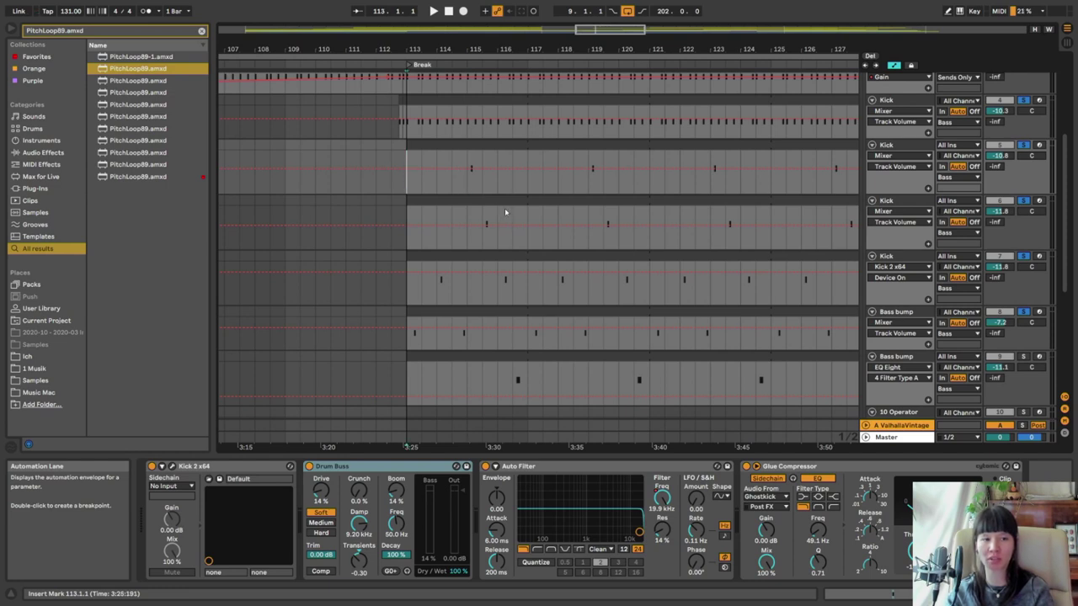
scroll(506, 210, "down", 4)
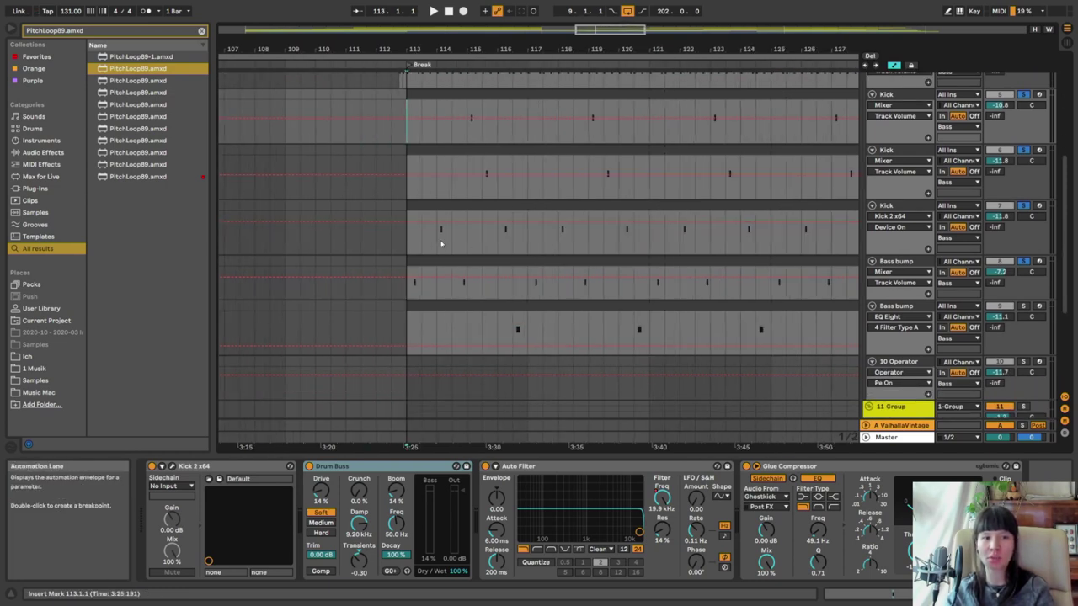
key("minus")
scroll(622, 248, "up", 2)
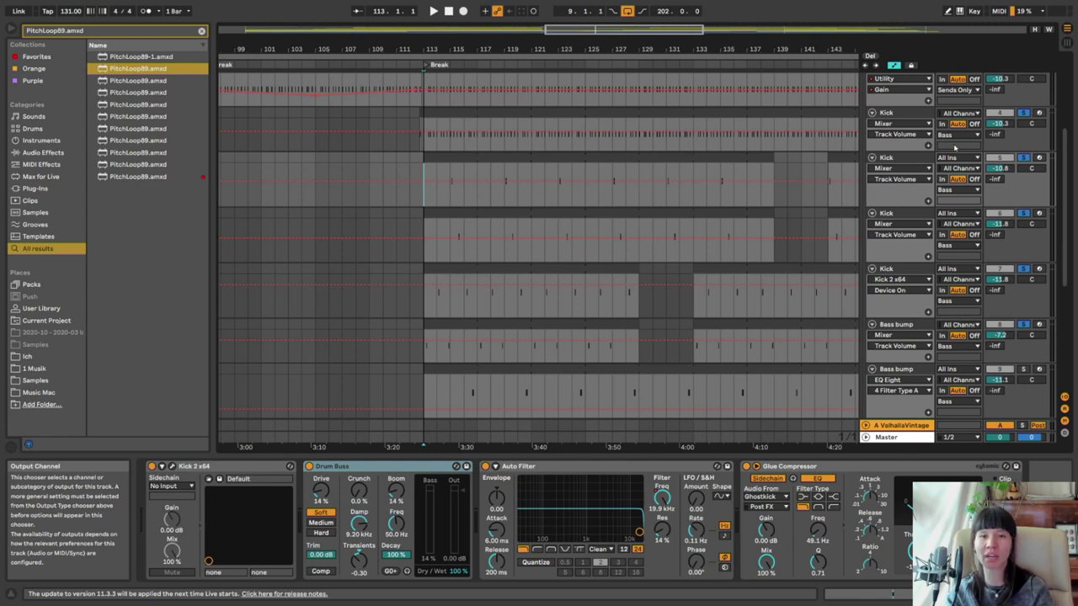
left_click(450, 195)
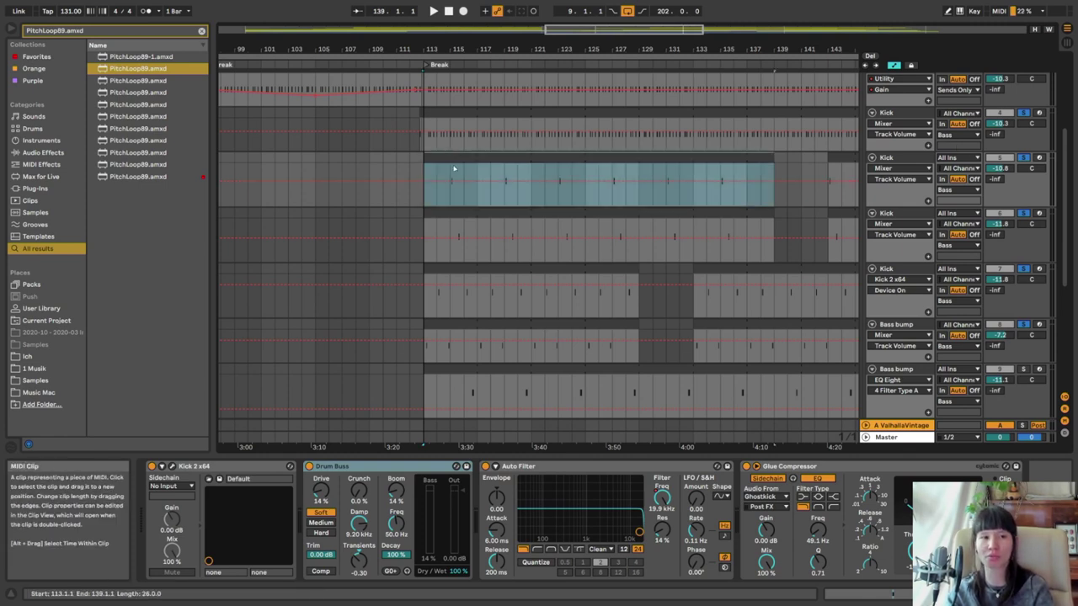
left_click(449, 200)
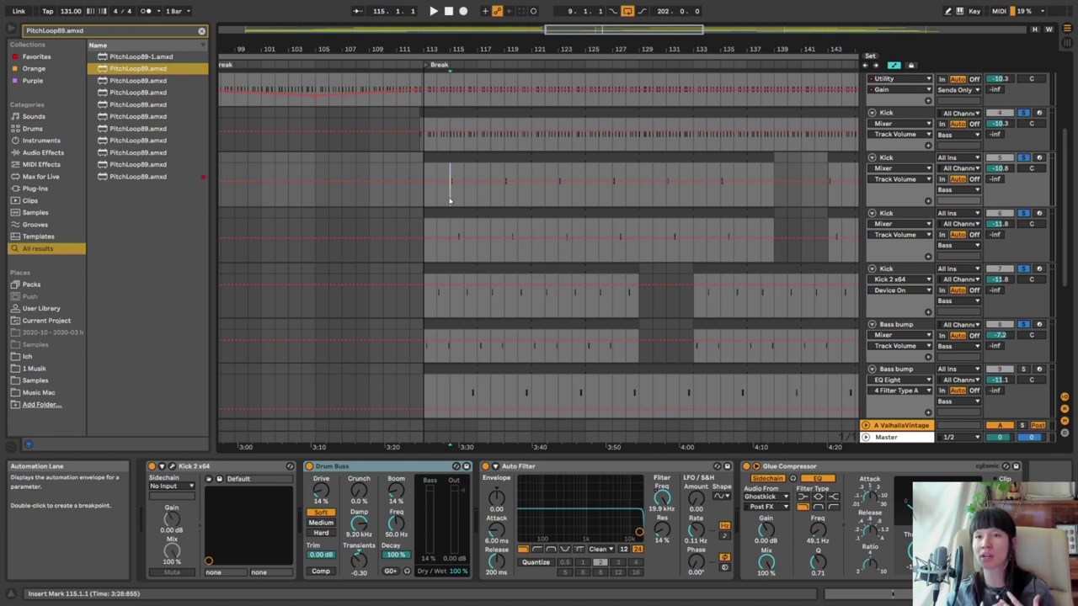
Select the Bass bump clip, play from bar 113, and show its device chain
scroll(645, 133, "down", 2)
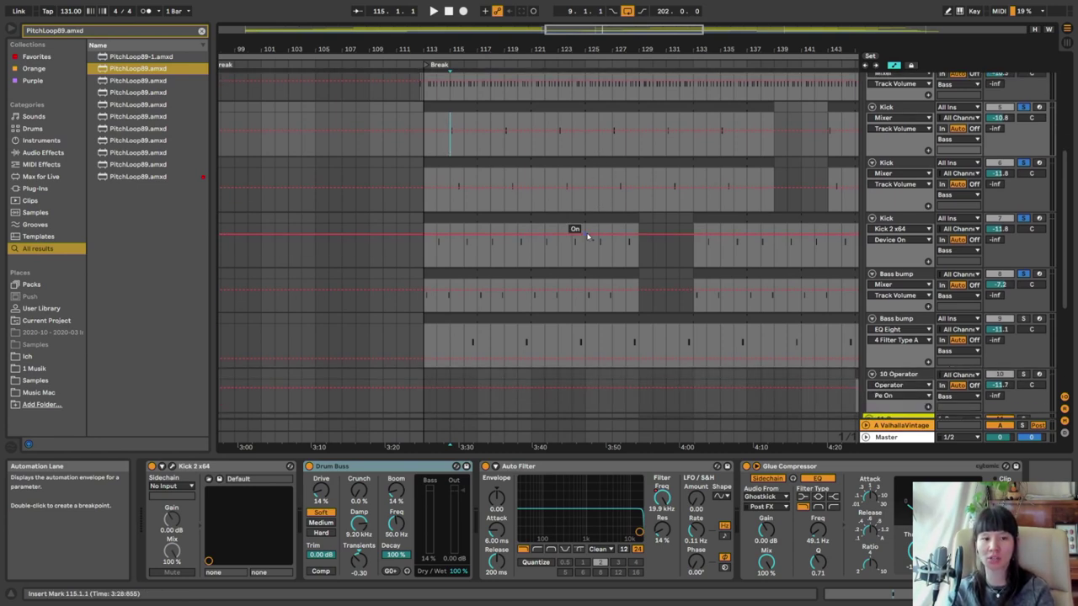
left_click(442, 293)
left_click(448, 276)
key("space")
scroll(466, 346, "up", 5)
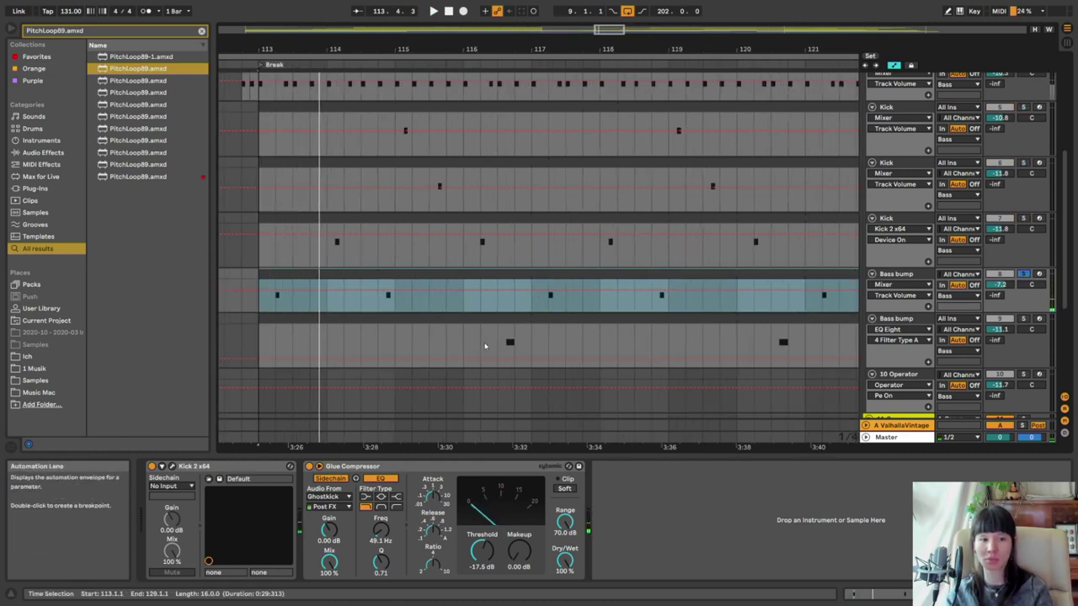
left_click(489, 345)
scroll(505, 336, "down", 5)
scroll(488, 295, "down", 2)
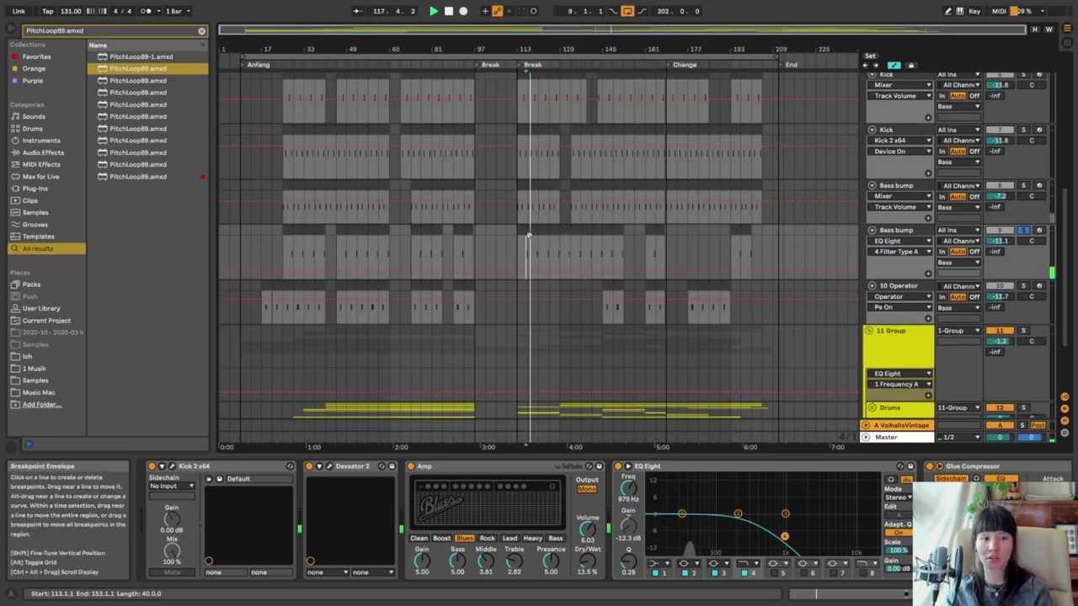
left_click(172, 467)
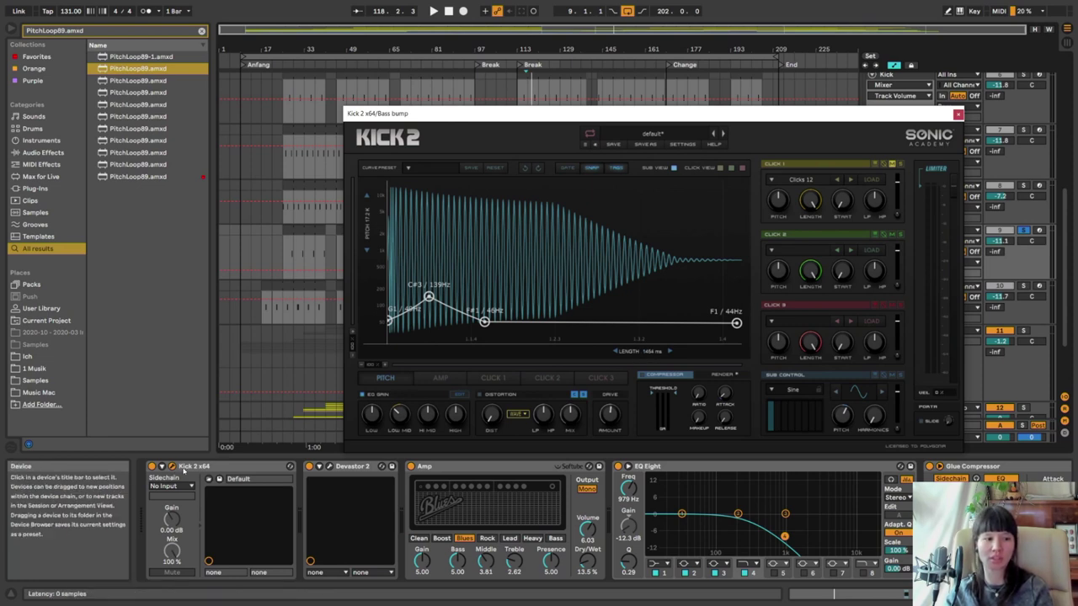
left_click(373, 471)
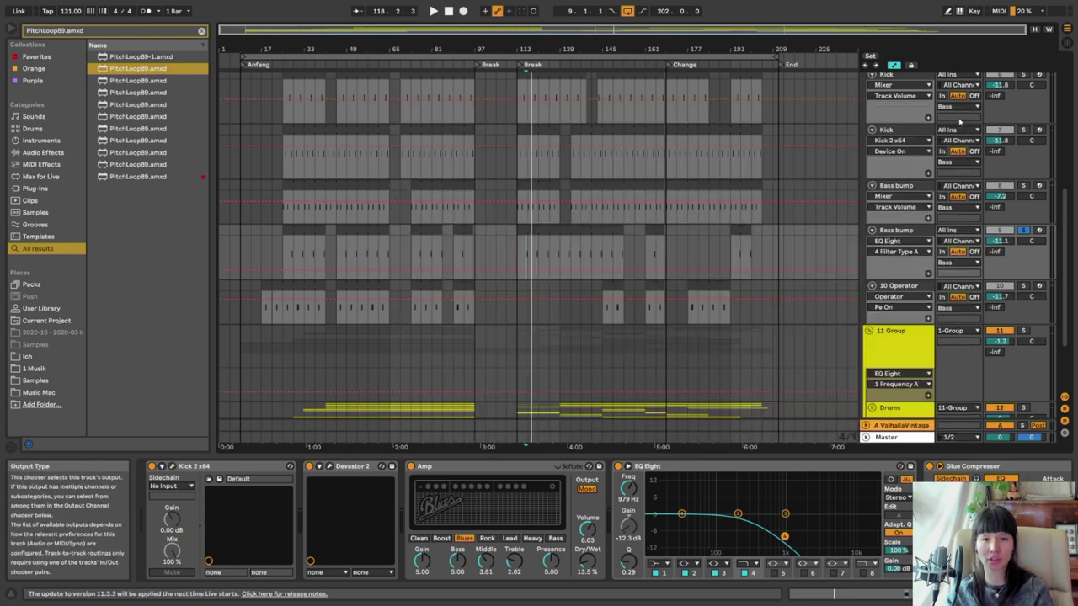
left_click(330, 467)
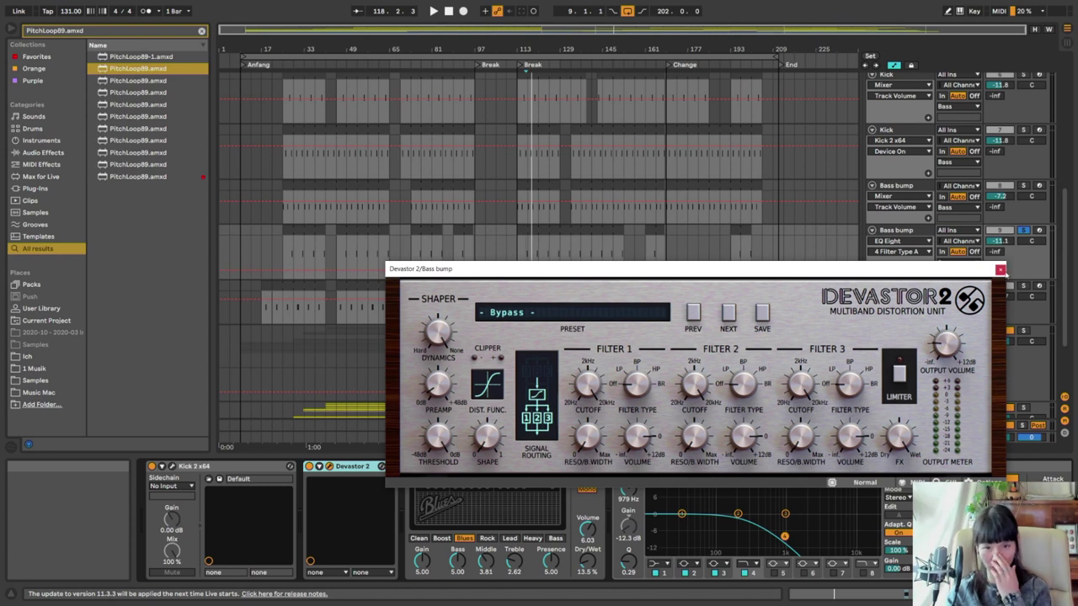
left_click(1000, 269)
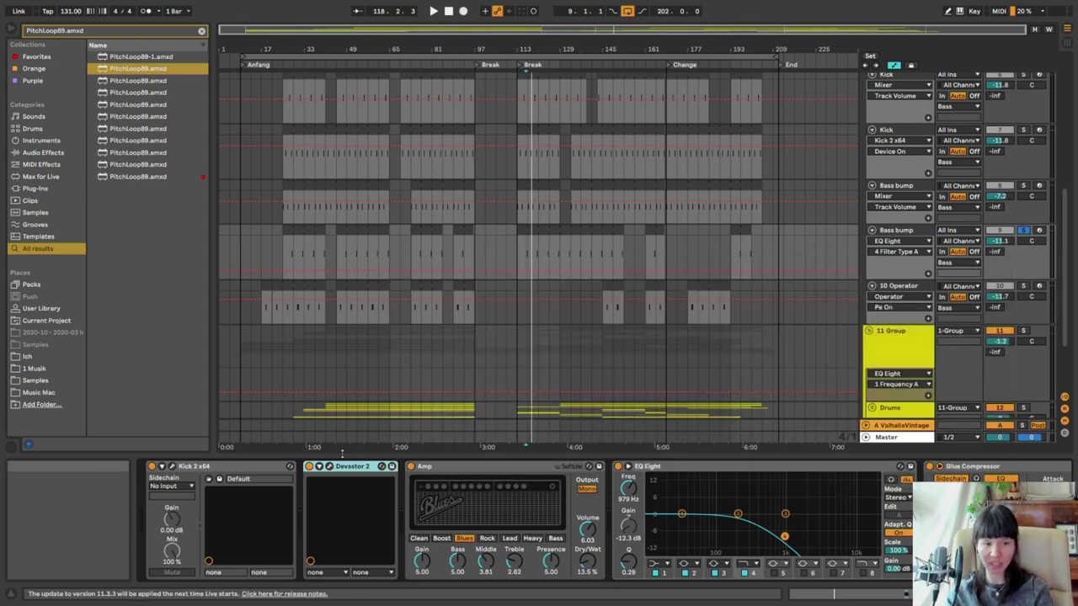
left_click(512, 483)
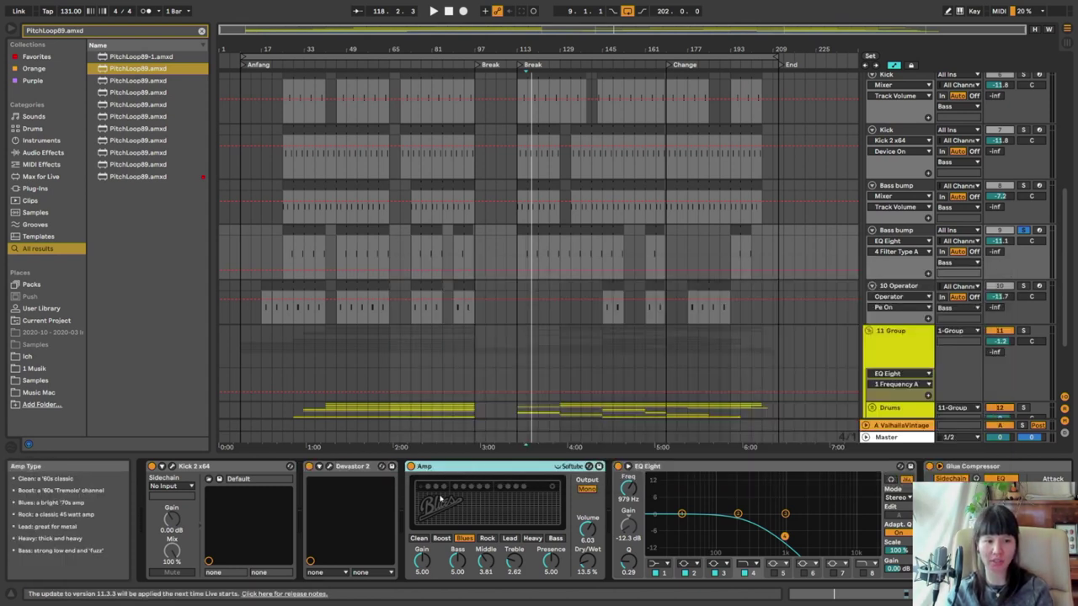
left_click_drag(808, 595, 842, 595)
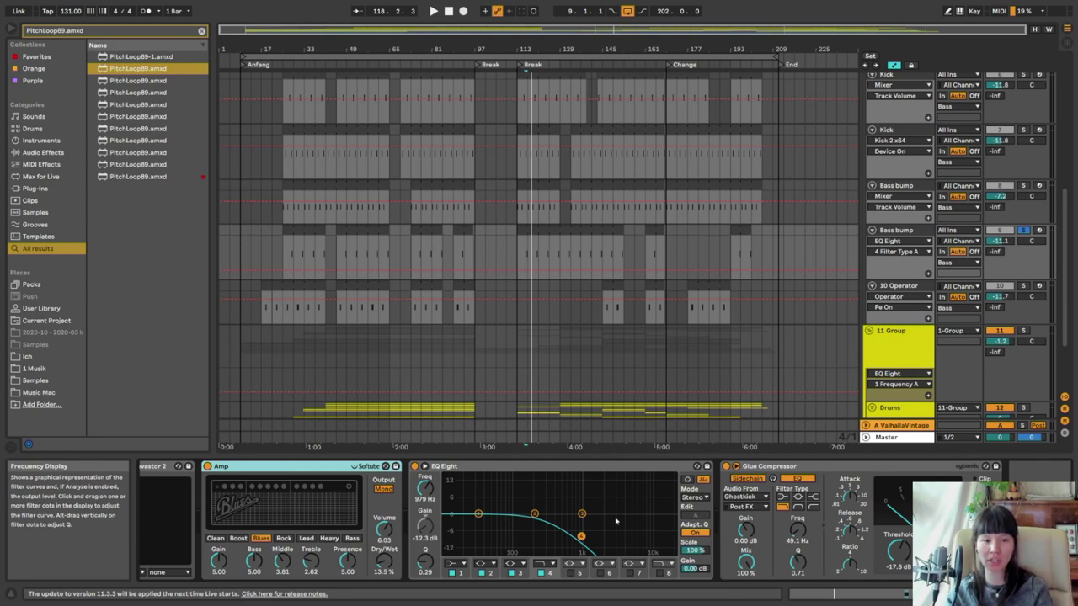
Zoom to the Operator clip at bar 145 and play it, moving the start to bar 146
left_click(614, 261)
left_click(614, 291)
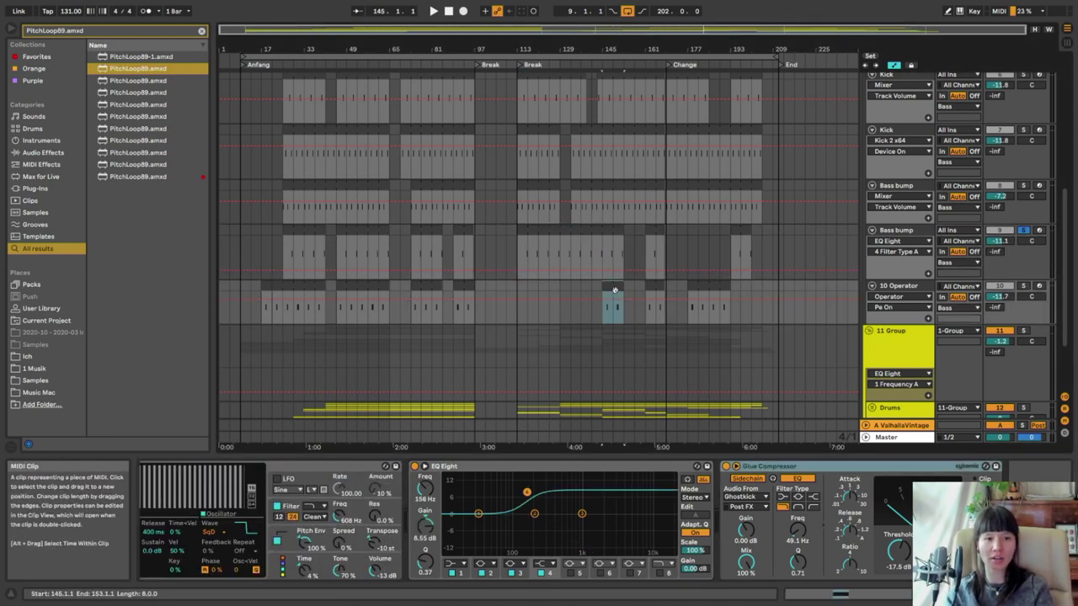
key("z")
key("space")
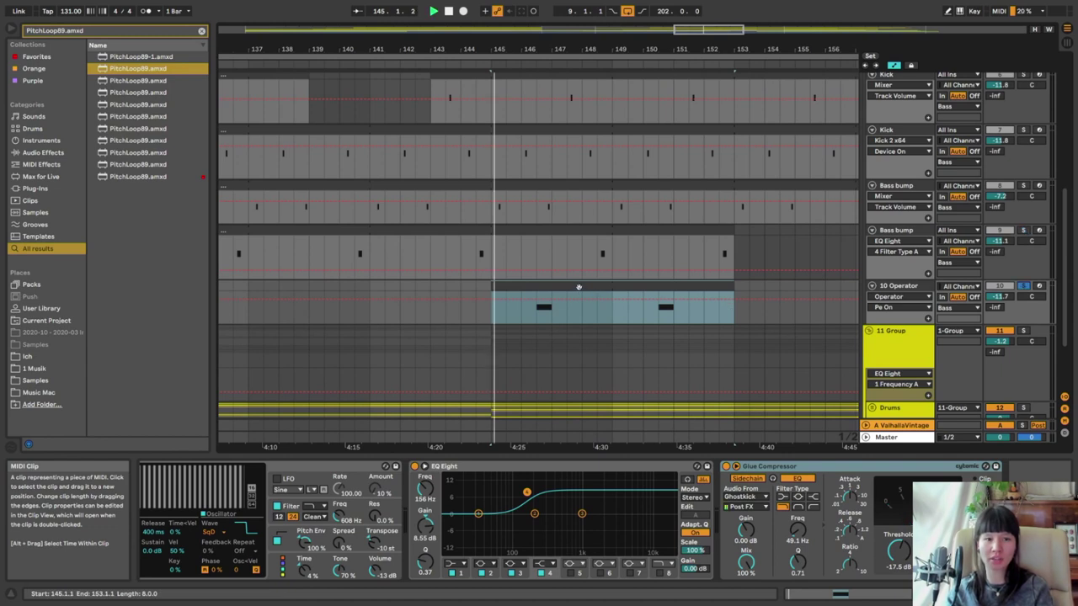
left_click(537, 312)
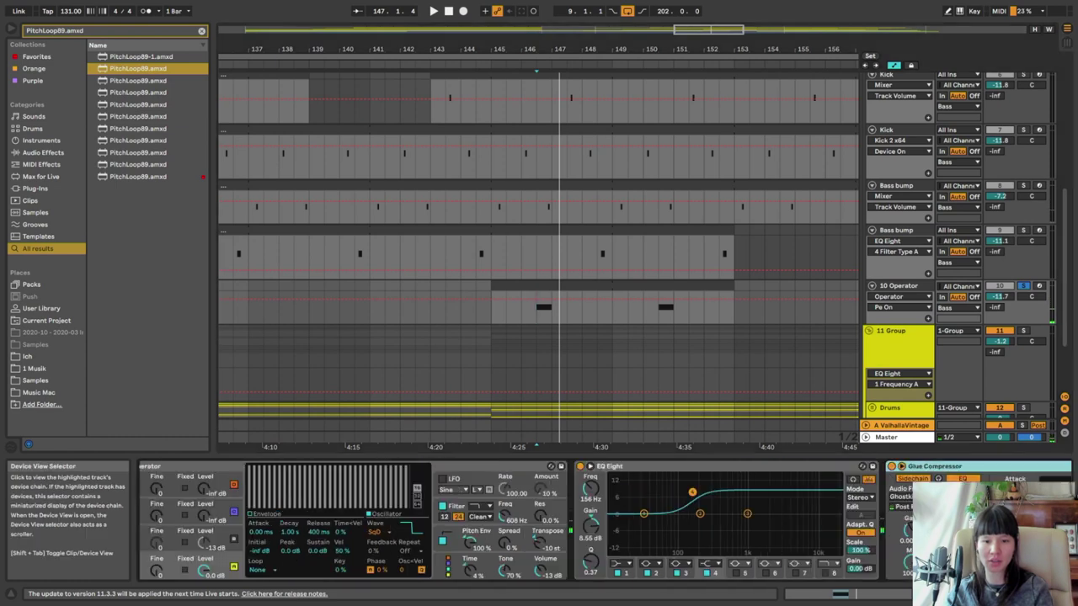
scroll(696, 577, "left", 5)
Inspect Operator's oscillator A level, pitch envelope and filter envelope
left_click(251, 566)
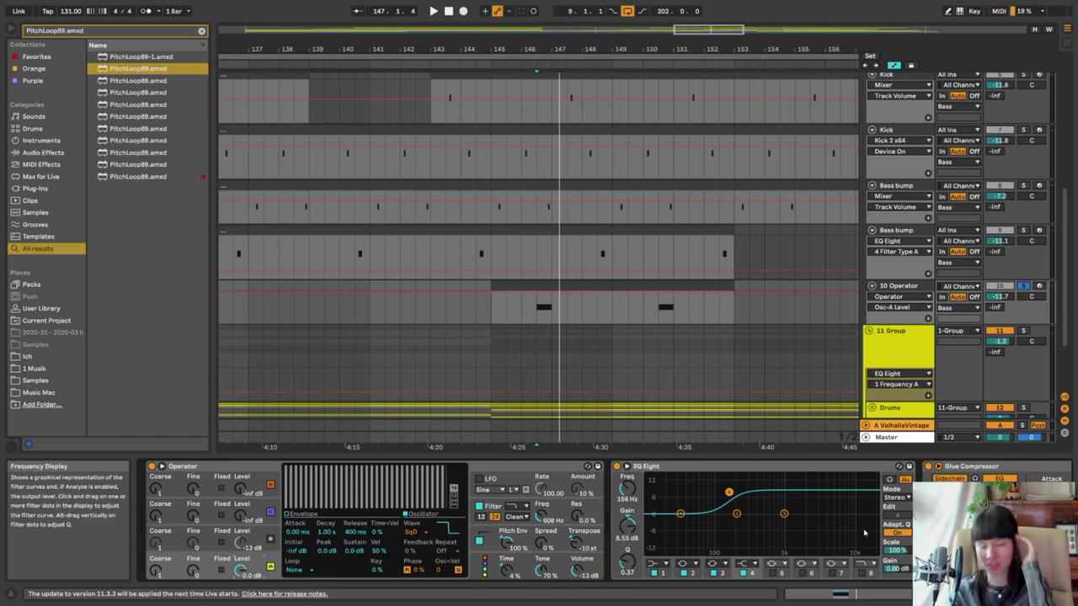
left_click(490, 534)
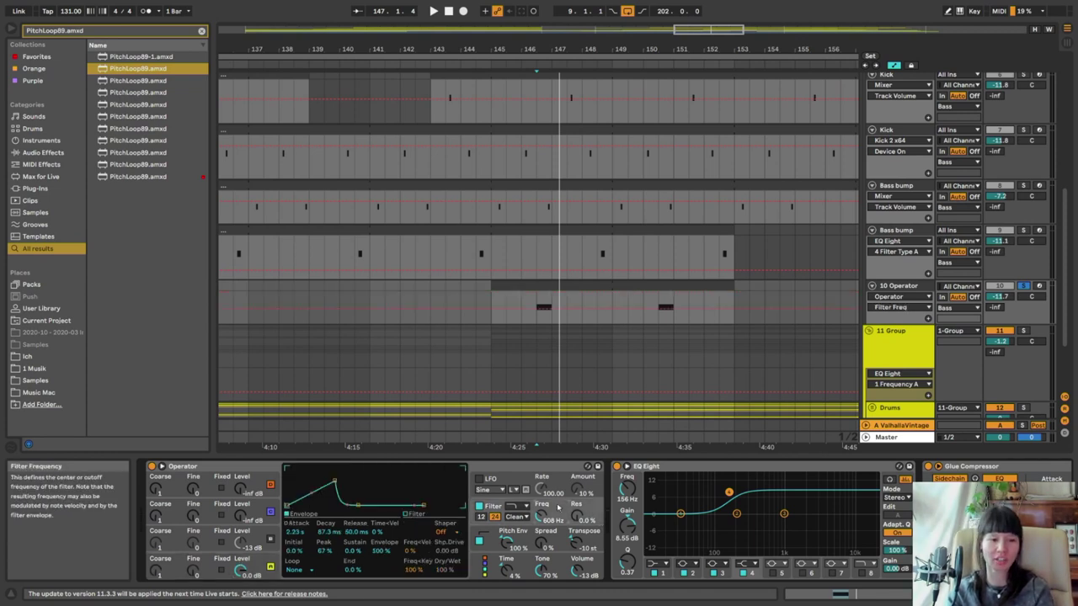
left_click(481, 538)
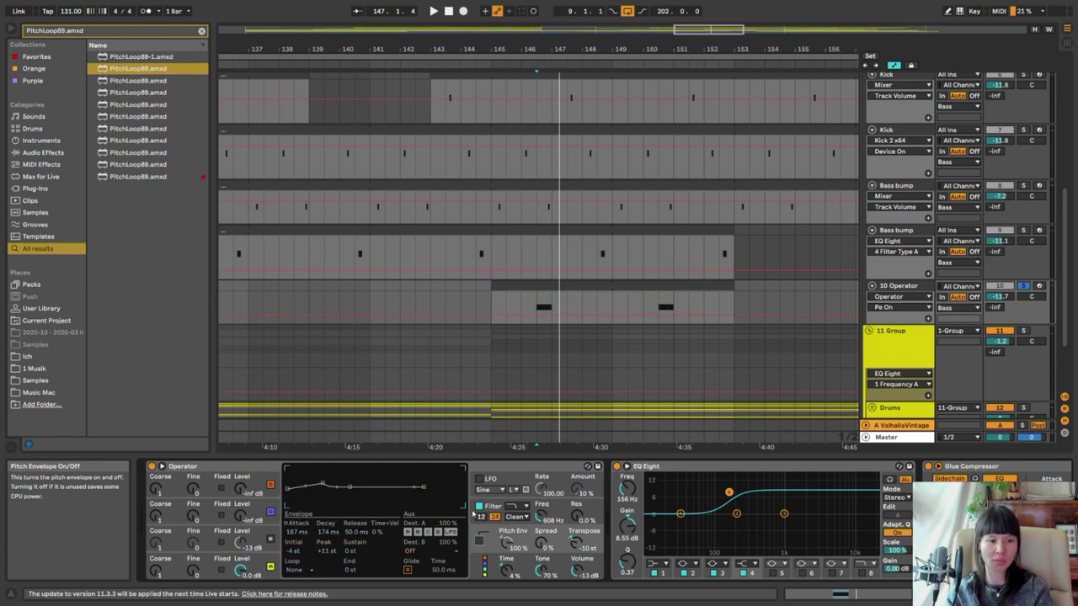
left_click(499, 507)
Play from 146.3.1 and return to Operator's pitch envelope
left_click(536, 305)
key("space")
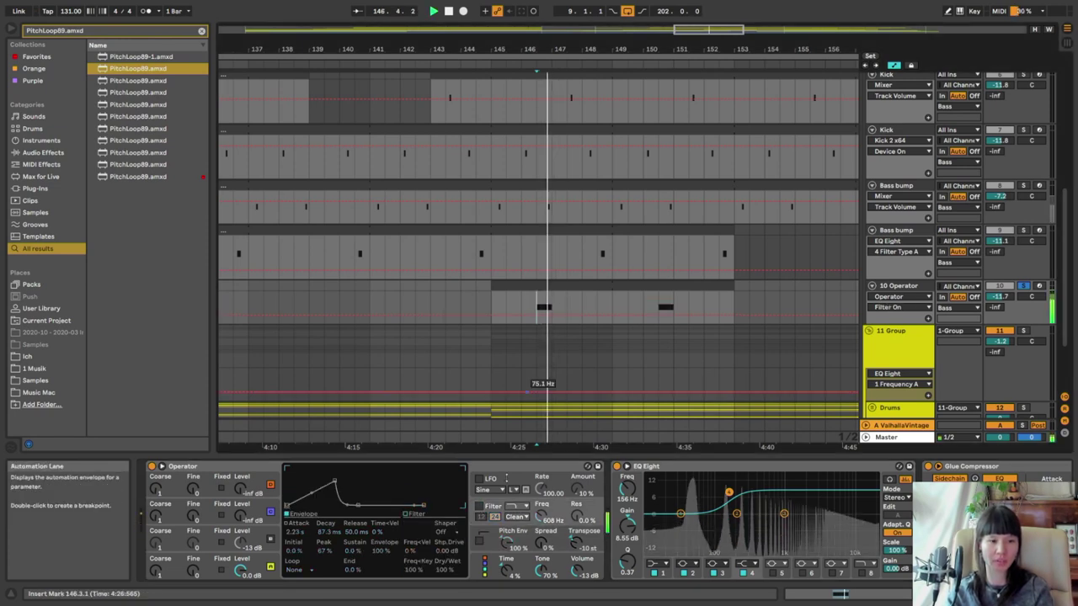
key("space")
key("space")
key("space")
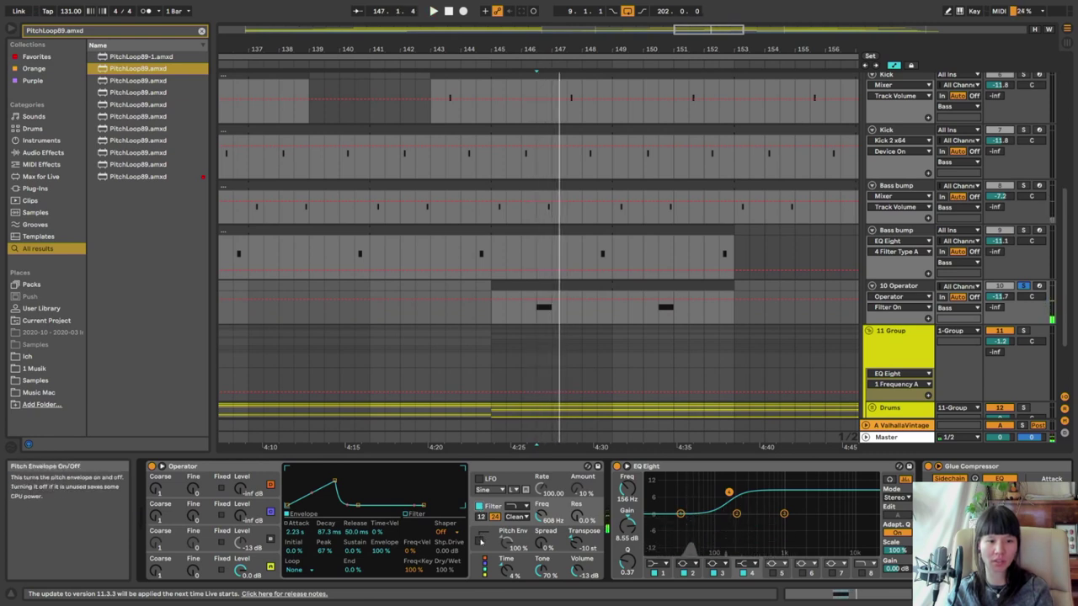
left_click(479, 540)
key("space")
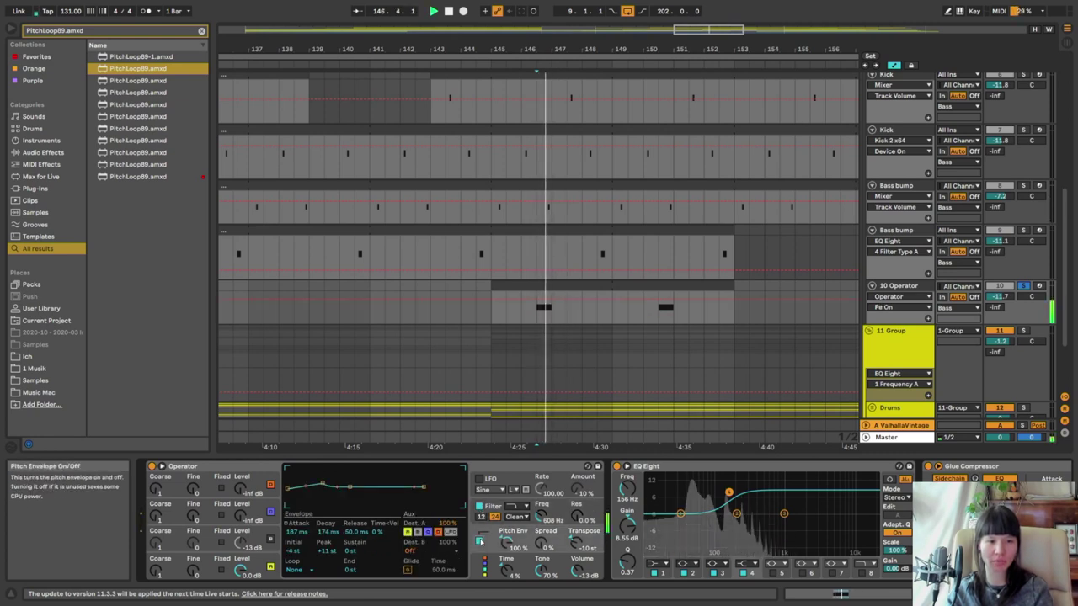
scroll(541, 234, "down", 10)
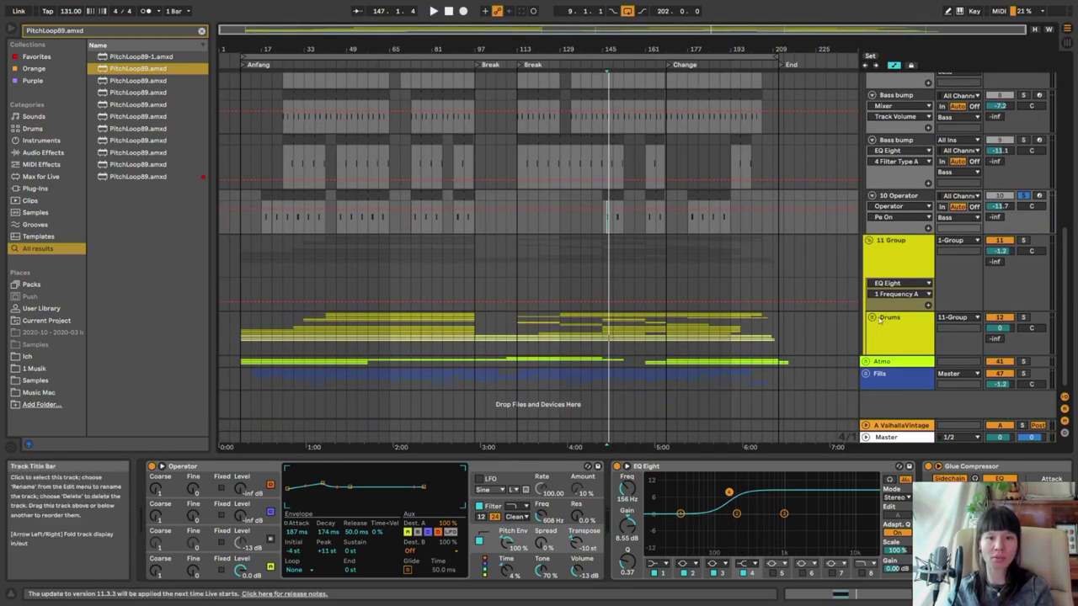
Unfold the Drums group and solo the 13 Group track
left_click(873, 317)
scroll(710, 362, "down", 5)
scroll(711, 369, "down", 4)
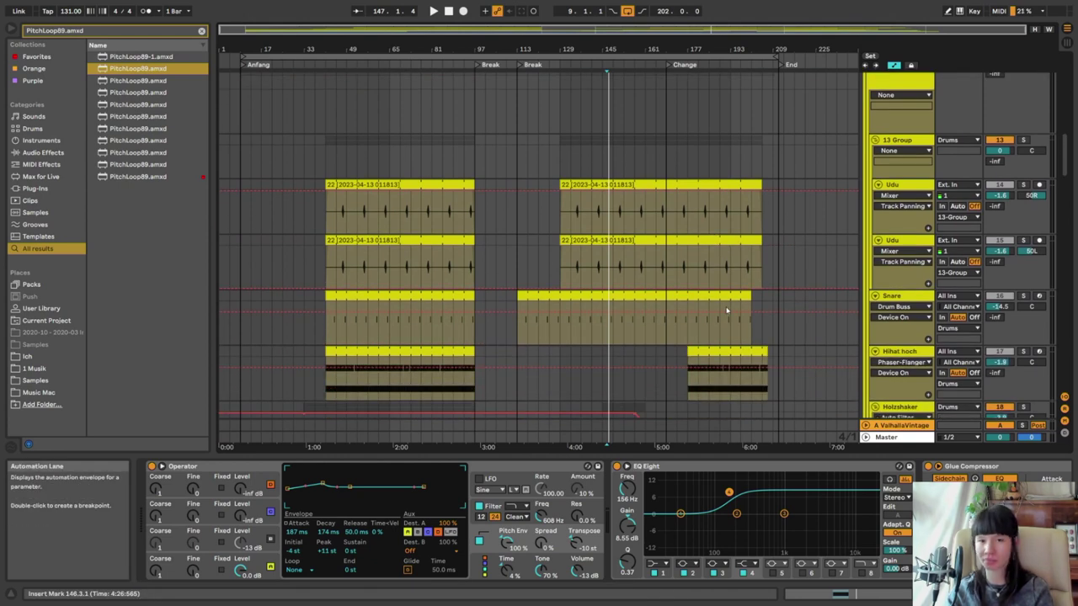
scroll(724, 253, "down", 1)
left_click(968, 126)
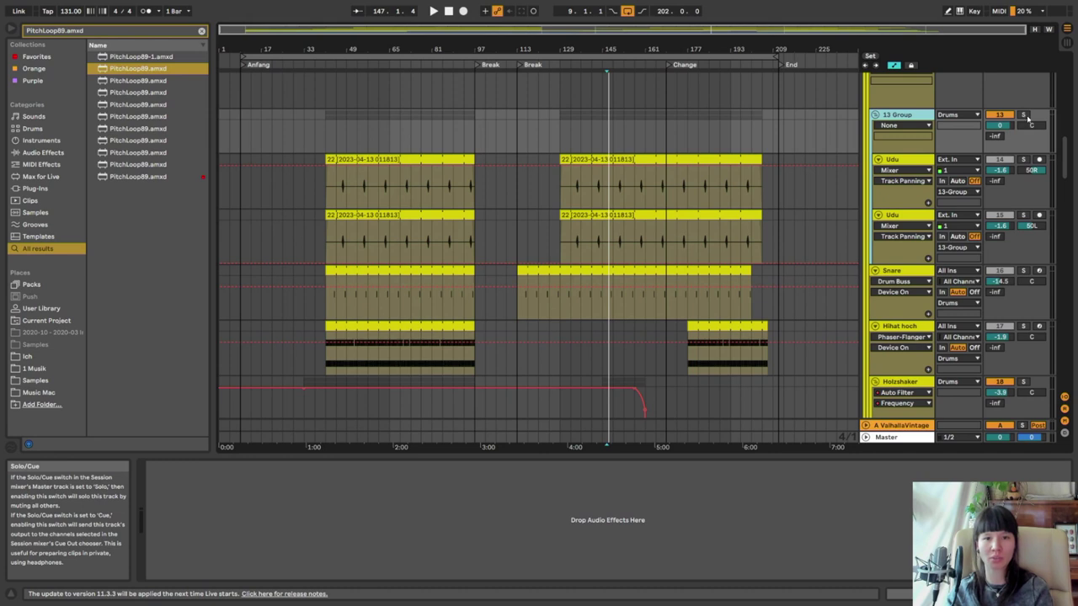
left_click(1024, 116)
Play the soloed 13 Group from bar 135, jump back to bar 133, then stop
scroll(591, 252, "up", 10)
left_click(485, 193)
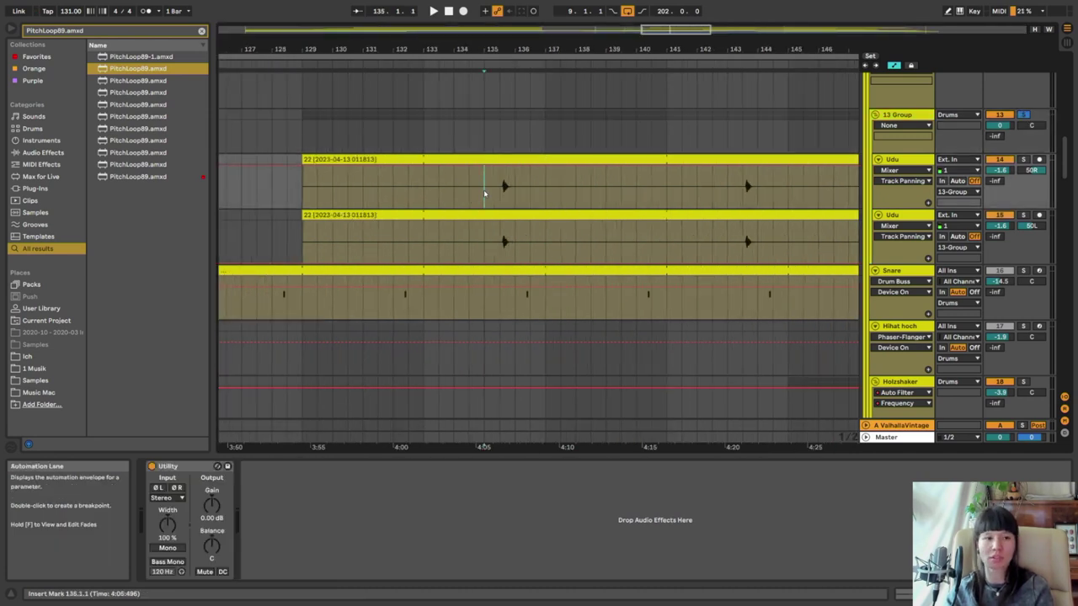
key("space")
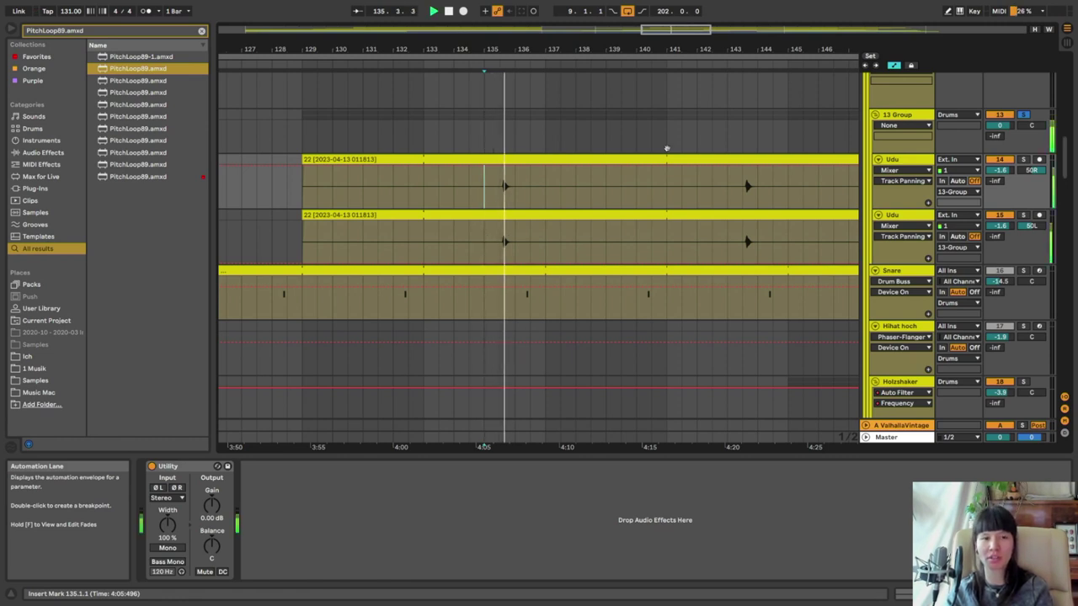
left_click(427, 187)
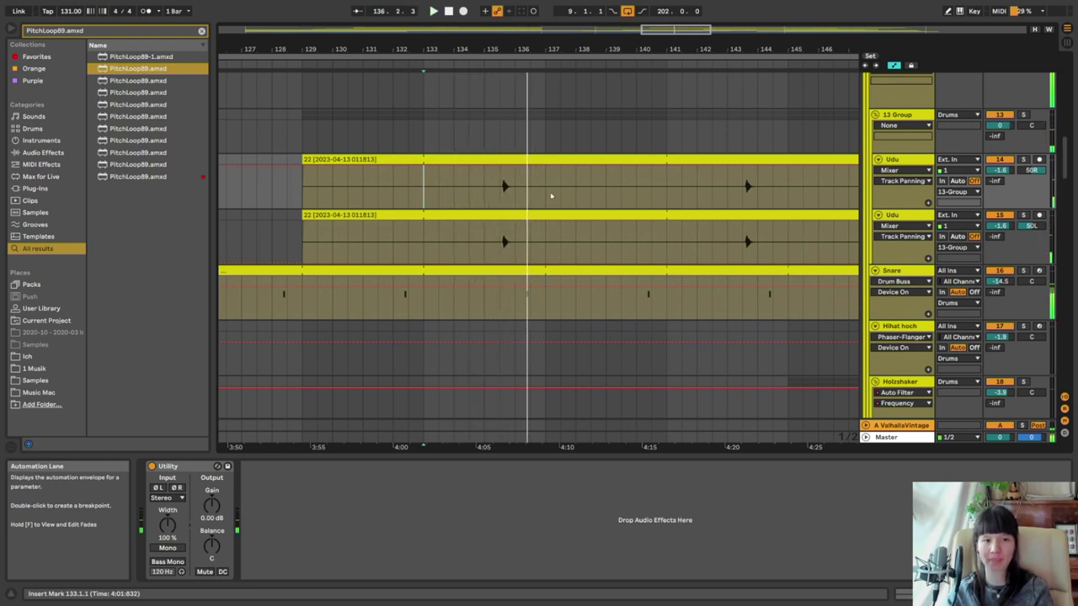
key("space")
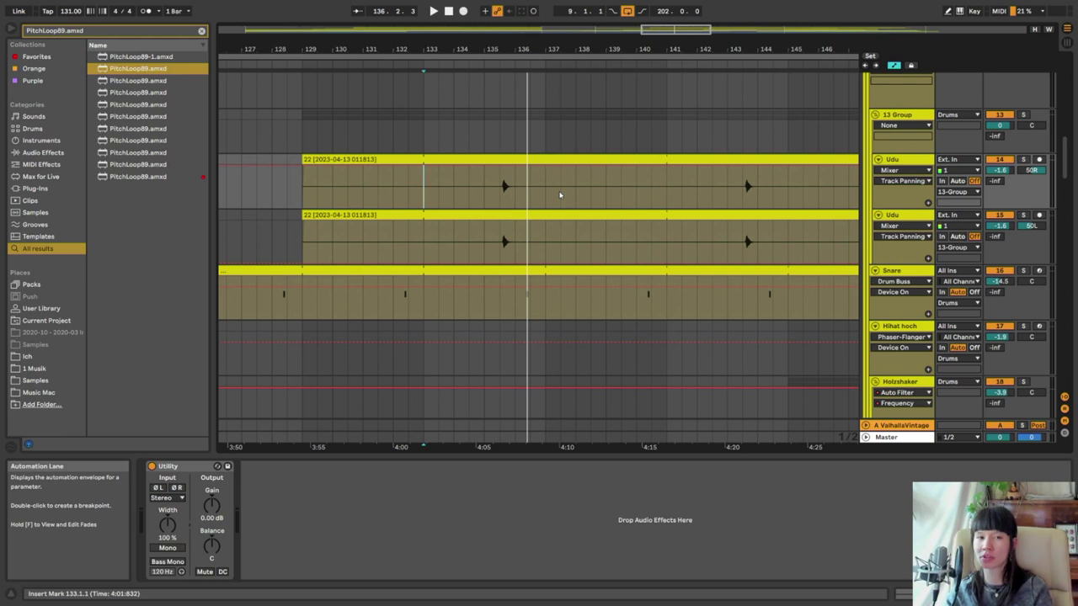
scroll(539, 210, "down", 2)
Show the Snare's devices, inspect Operator's oscillator A and B levels, and select EQ Eight
left_click(397, 250)
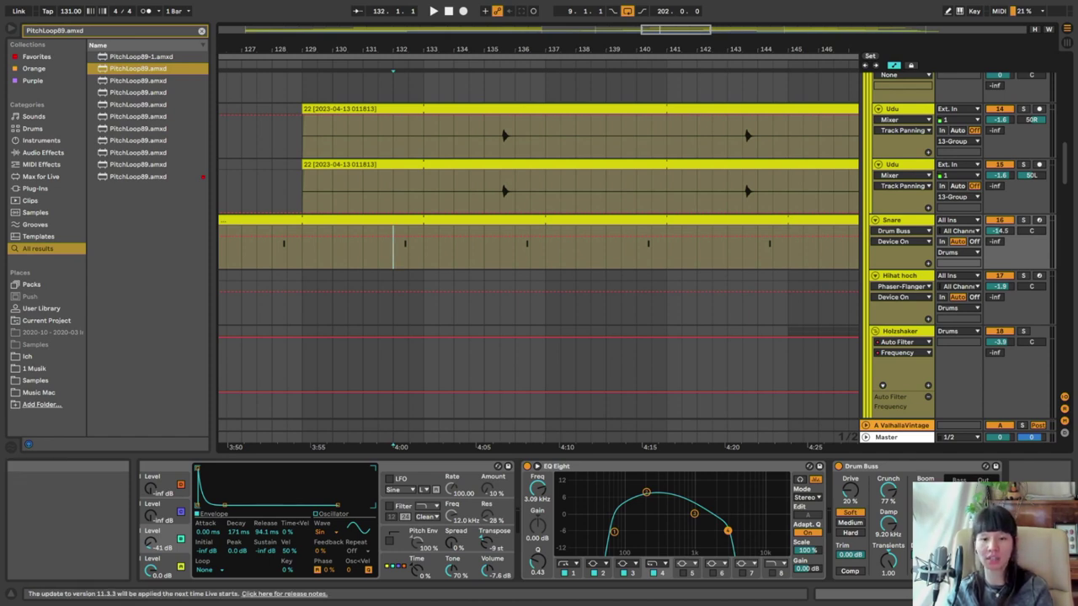
left_click(842, 593)
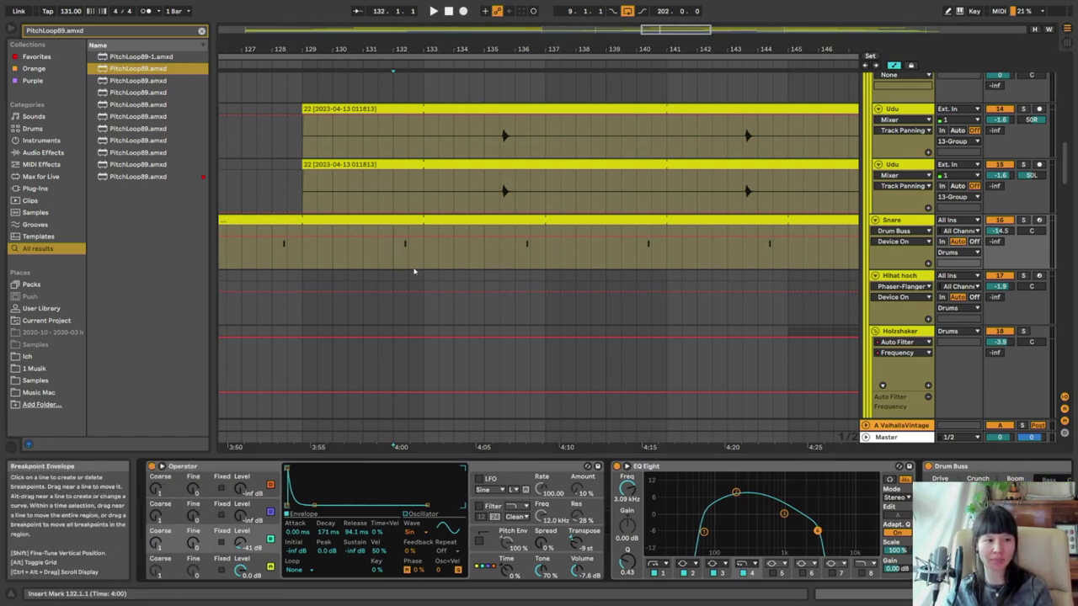
left_click(265, 565)
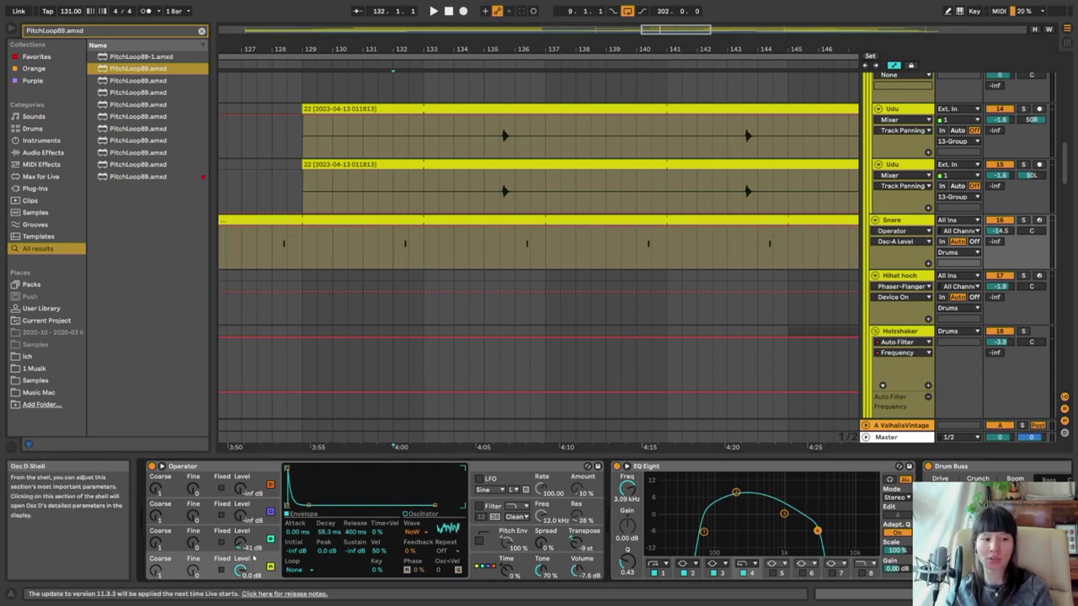
left_click(258, 545)
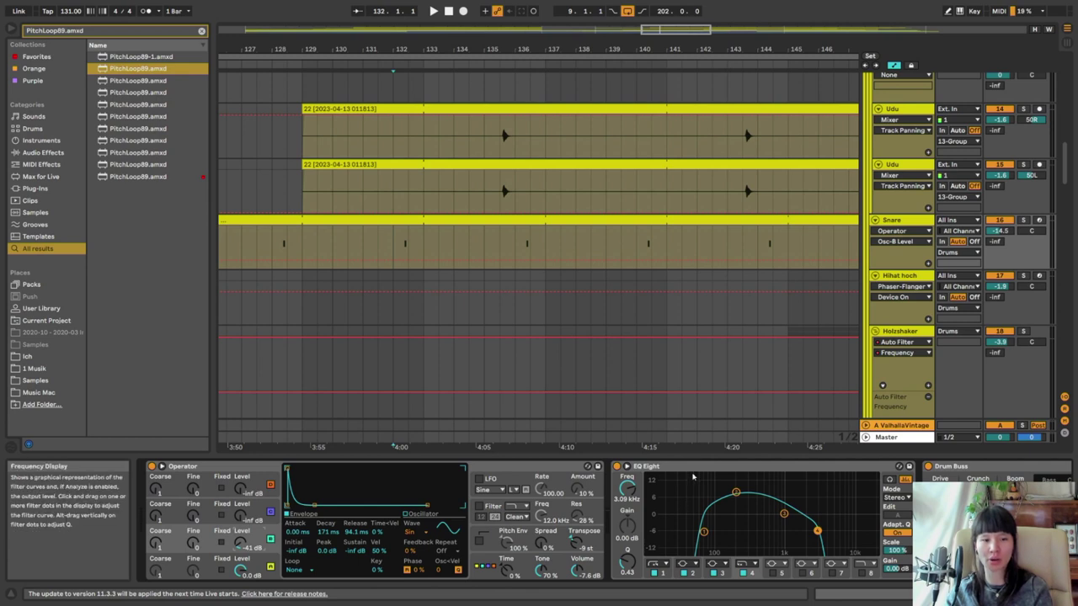
left_click(899, 468)
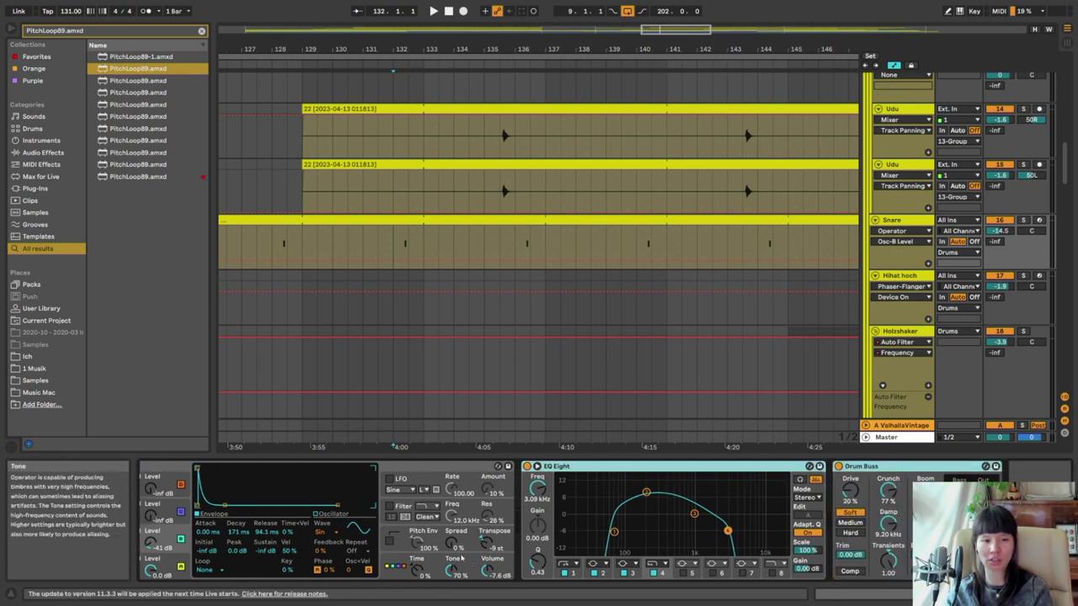
scroll(238, 536, "left", 2)
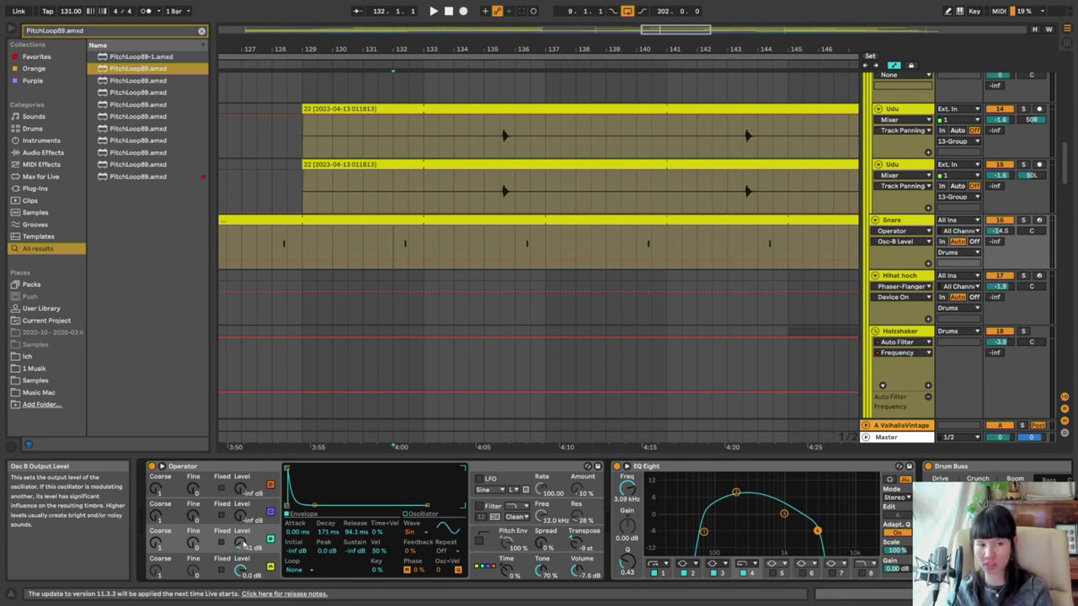
scroll(699, 517, "right", 2)
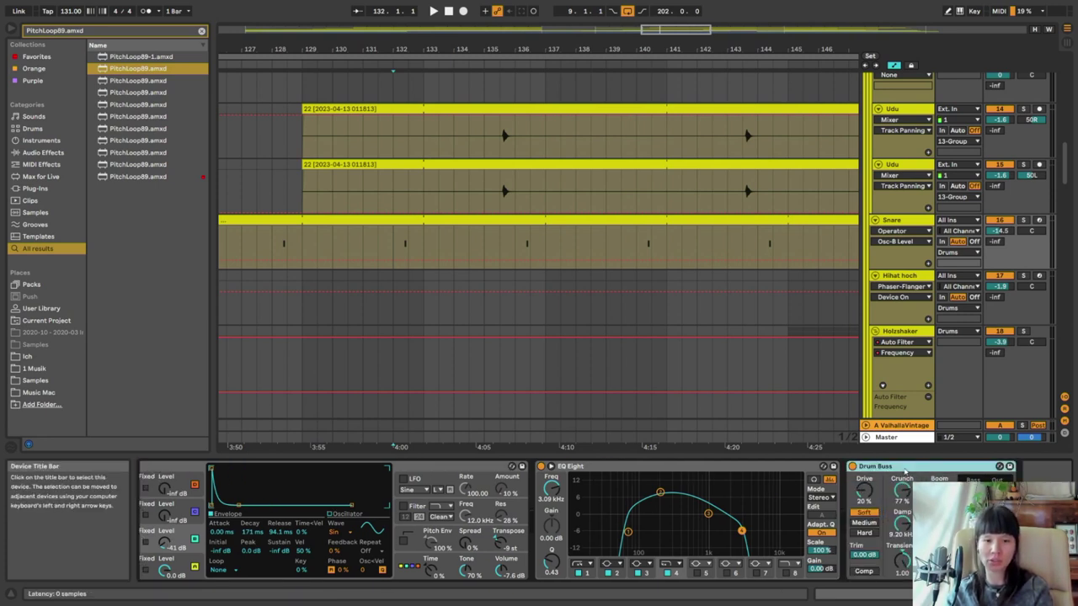
scroll(699, 517, "left", 2)
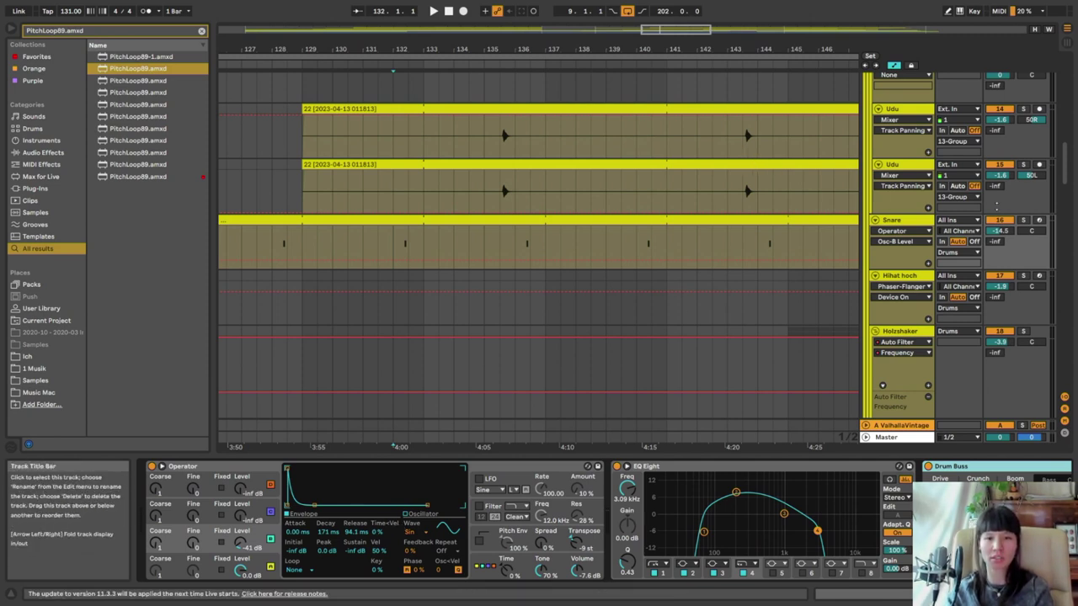
Solo the Snare track and play it from bar 132
left_click(1024, 221)
left_click(393, 247)
key("space")
key("space")
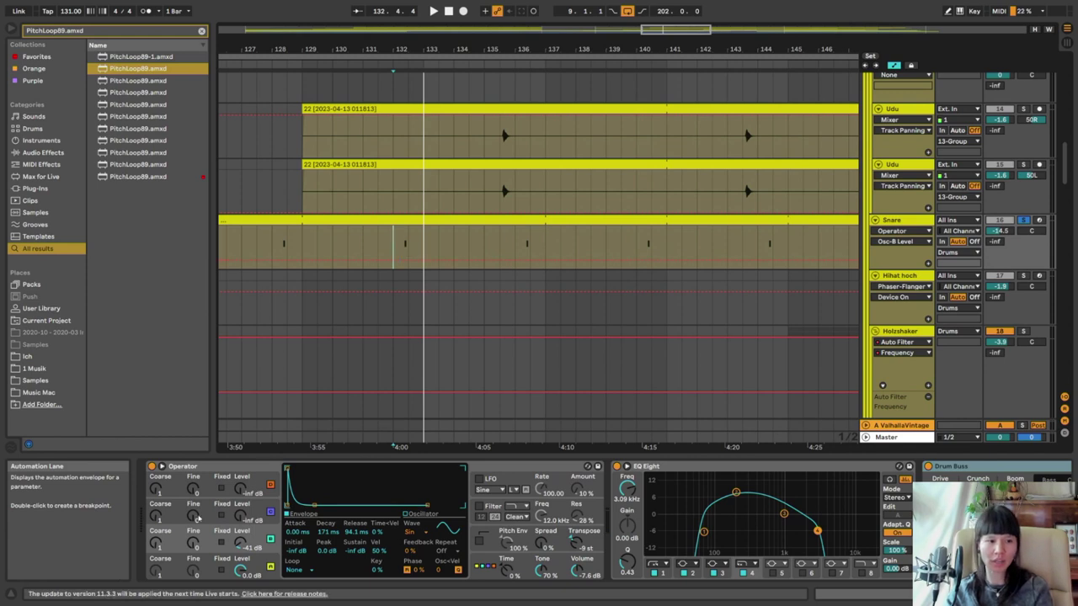
Review the Snare's Operator oscillator A, EQ Eight and Drum Buss devices
left_click(254, 546)
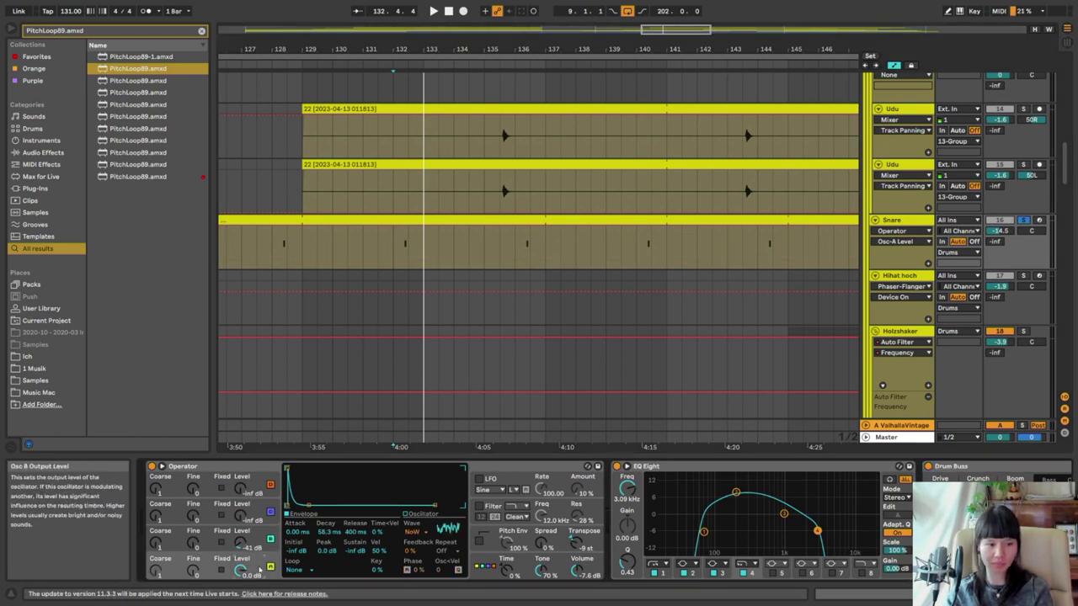
scroll(438, 531, "right", 3)
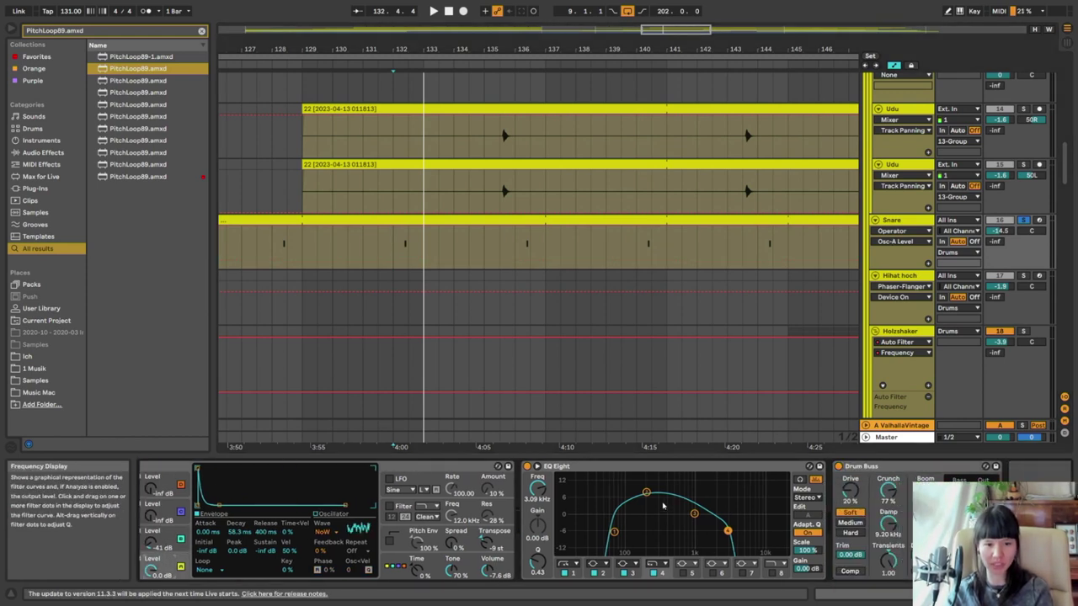
left_click(522, 475)
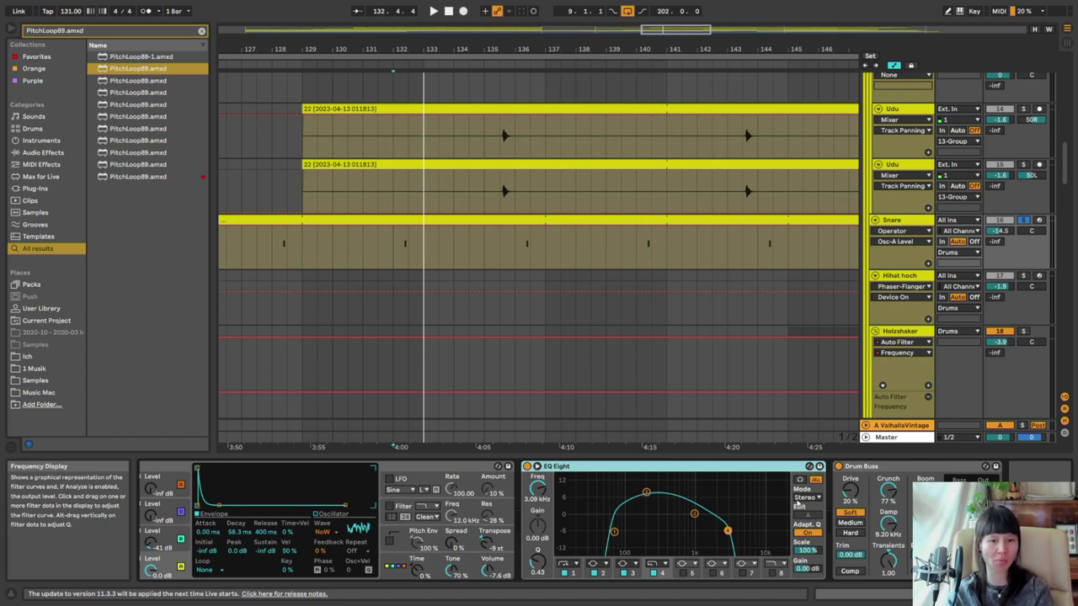
left_click(867, 467)
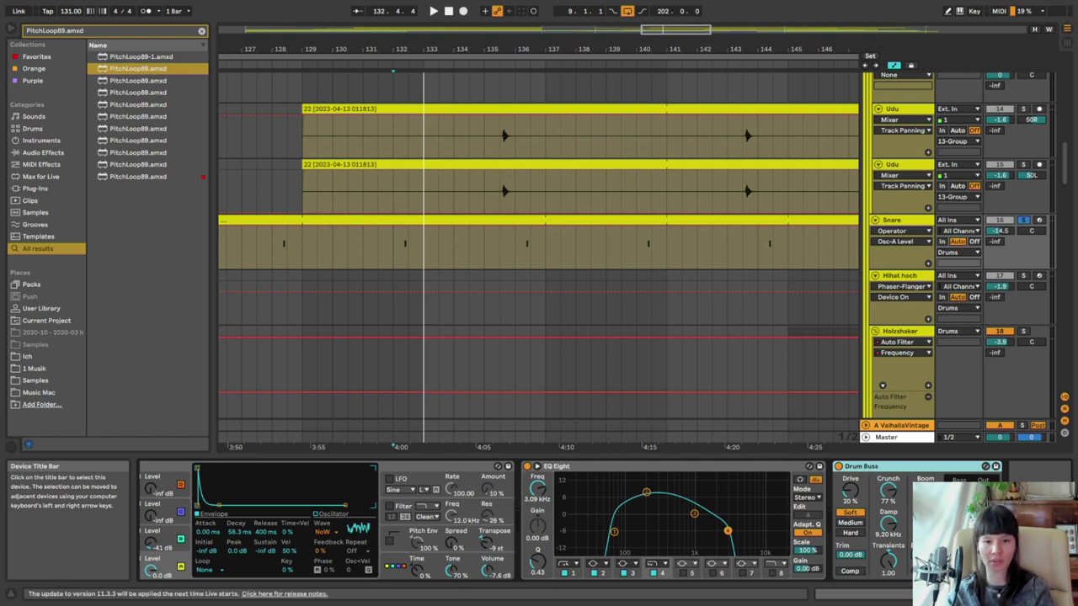
left_click(834, 594)
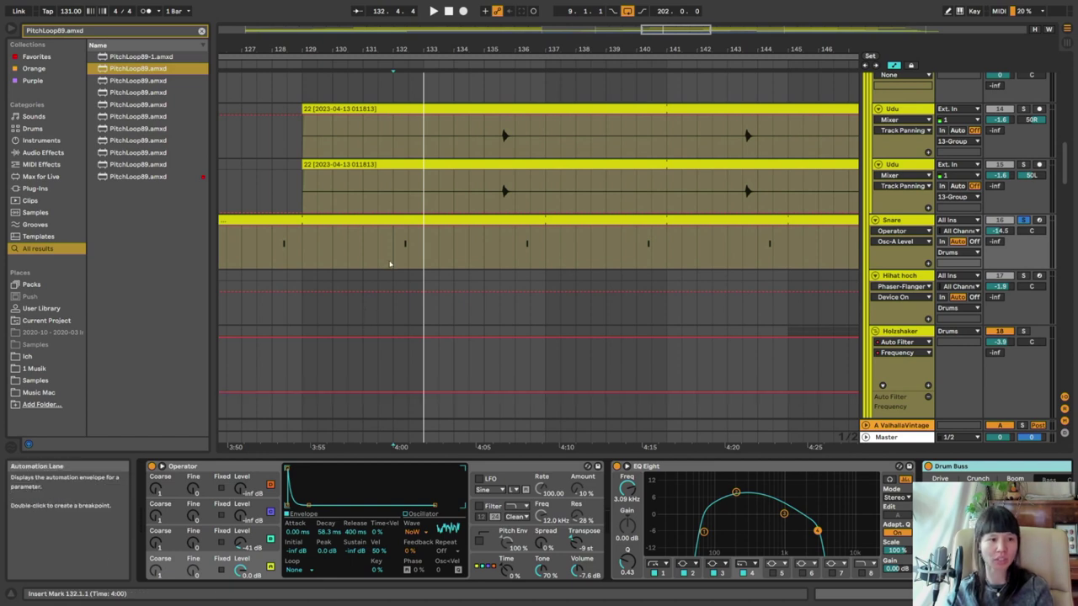
Play the Snare from bar 132 with EQ Eight and Drum Buss off, then back on
key("space")
left_click(615, 465)
left_click(627, 466)
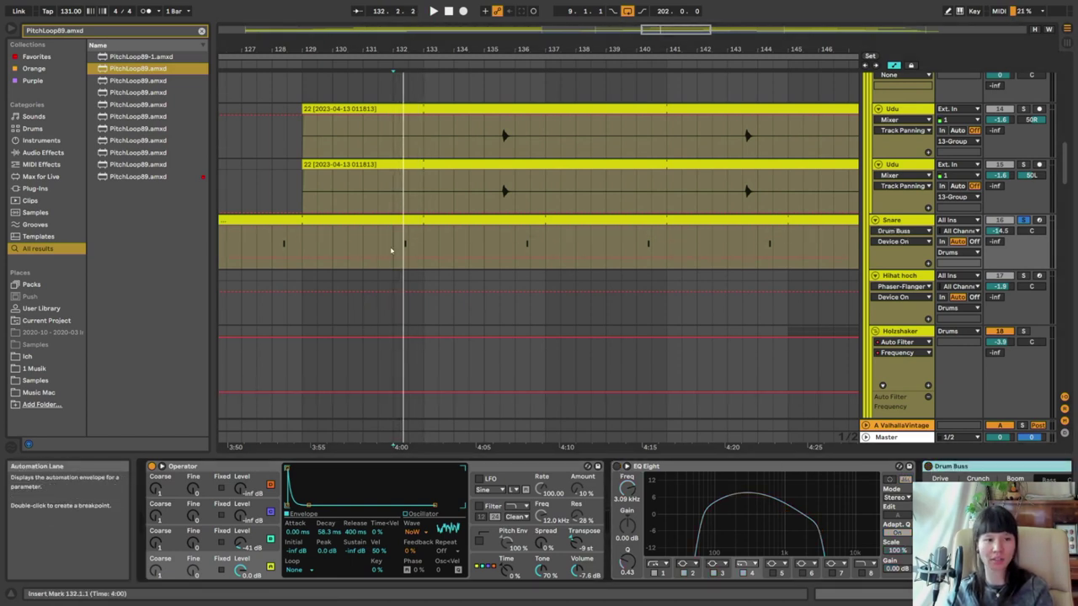
key("space")
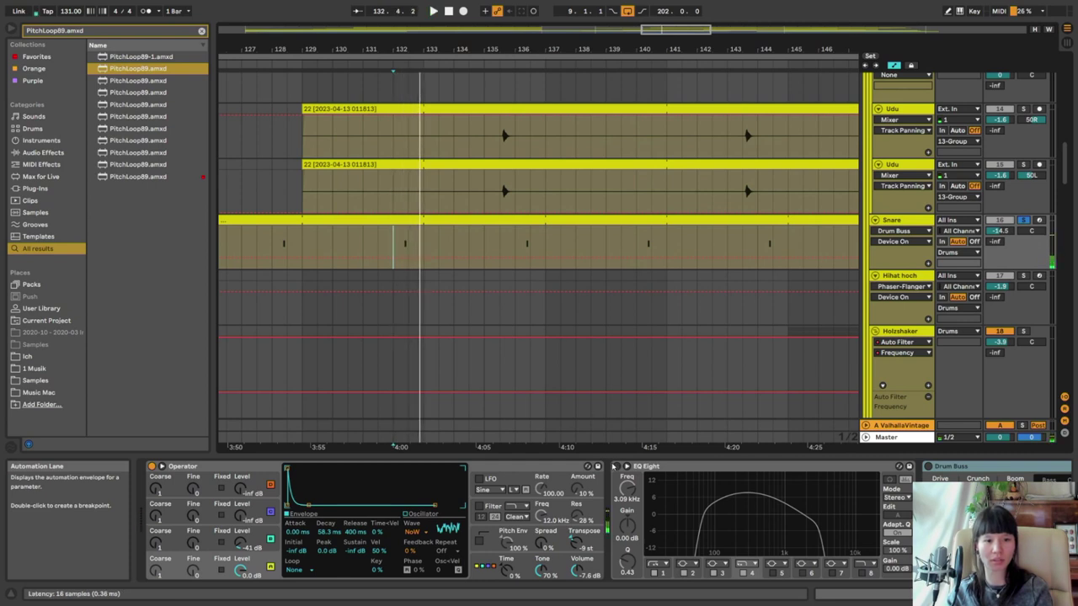
left_click(615, 466)
key("space")
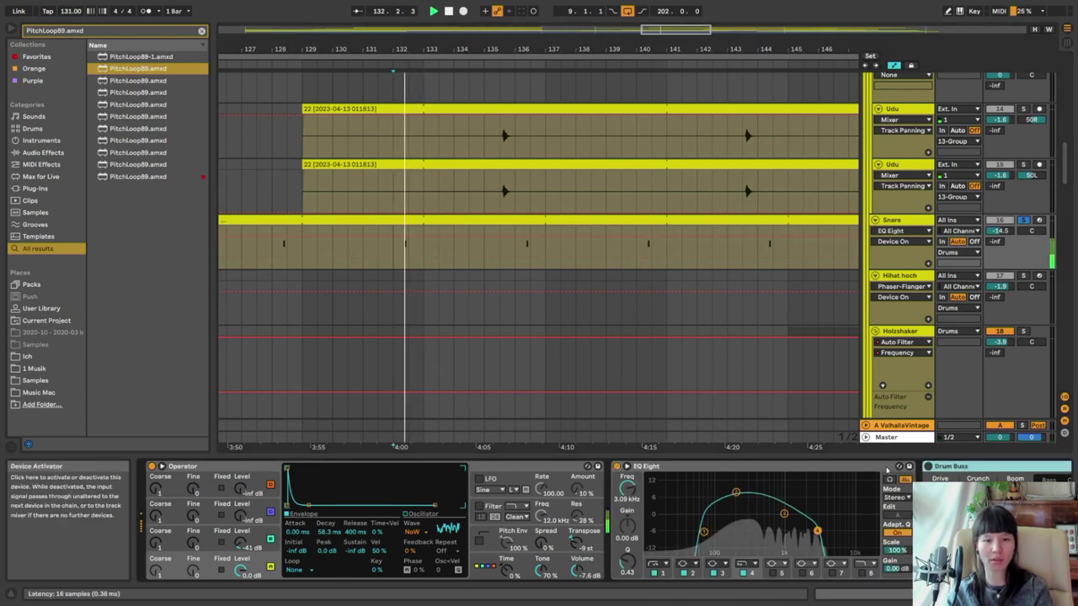
key("space")
left_click(927, 466)
key("space")
Move the playback start to bar 131
scroll(403, 244, "down", 5)
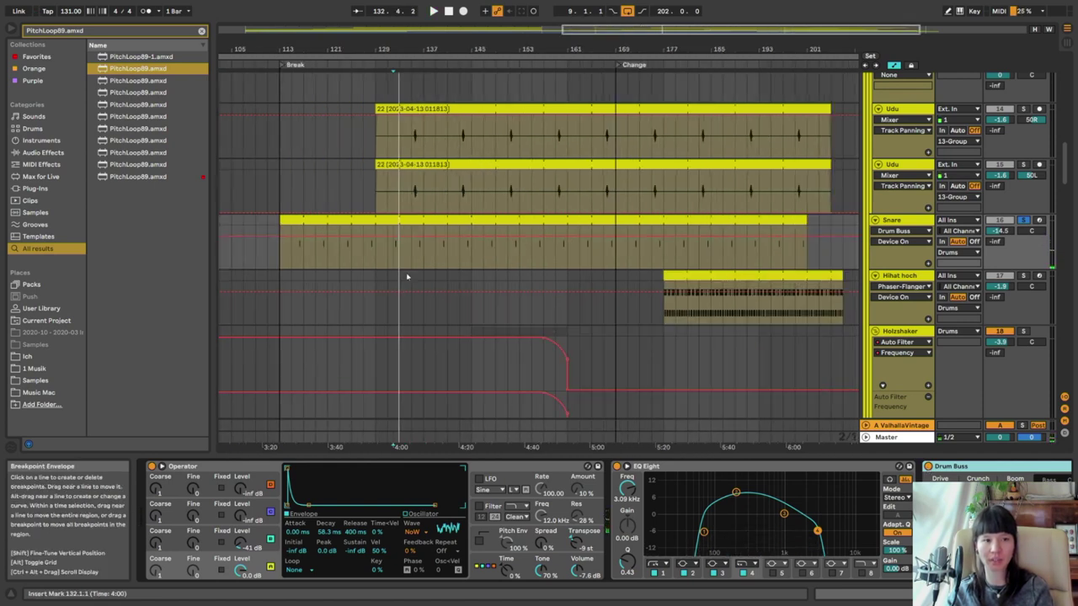
left_click(392, 262)
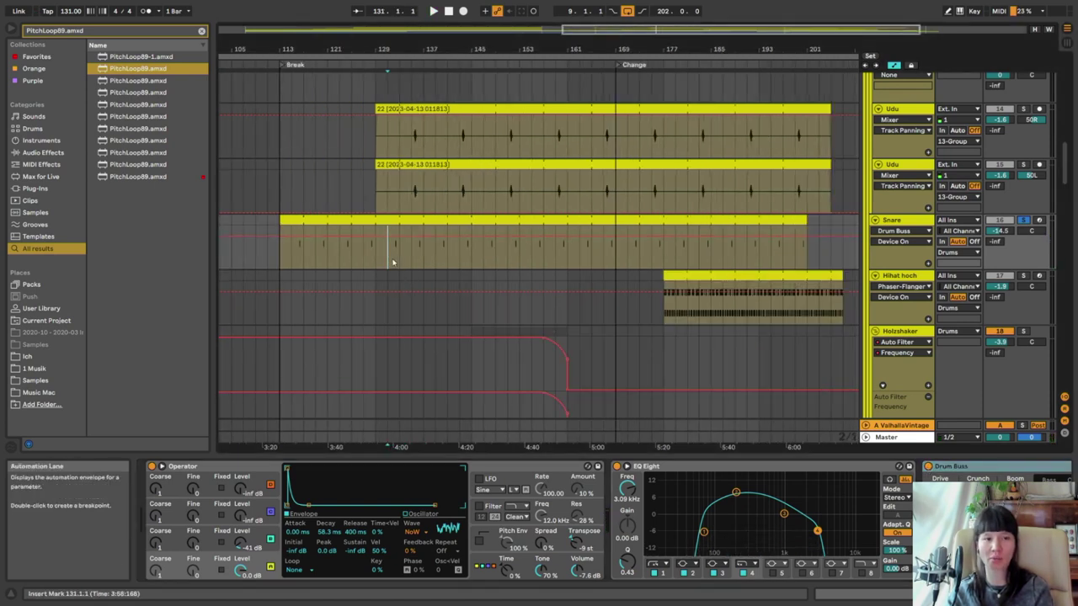
scroll(392, 262, "down", 1)
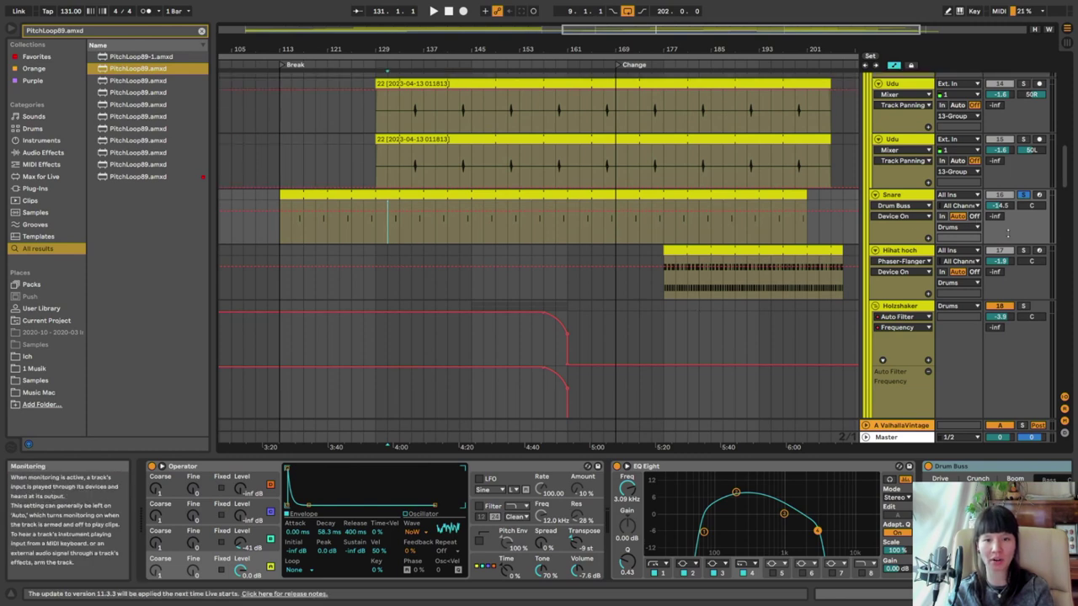
Solo Hihat hoch, select its clip, play from bar 177, and set the start at bar 189
left_click(1024, 251)
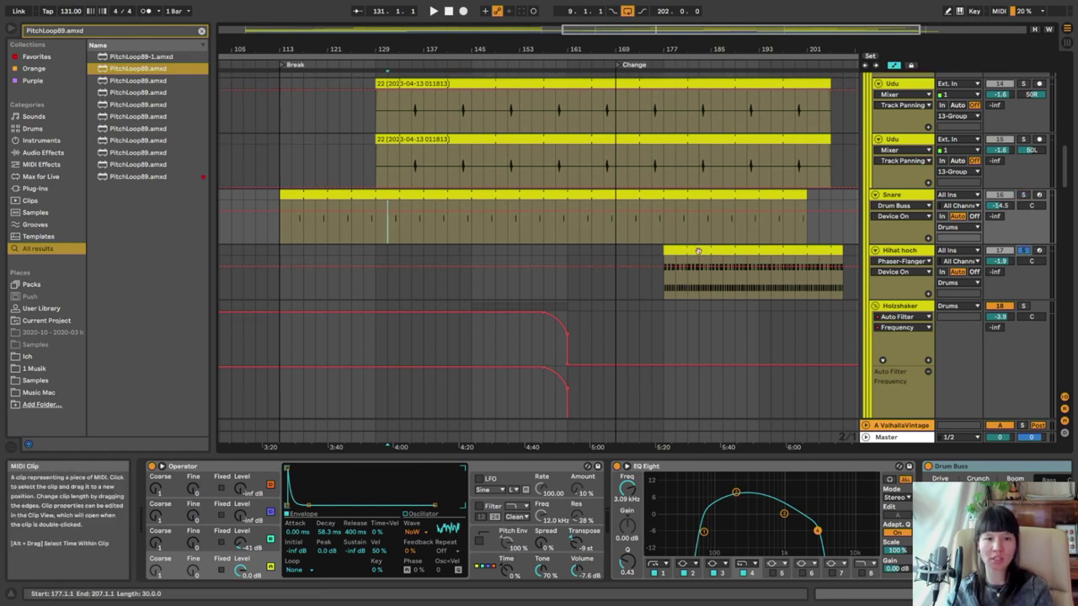
left_click(692, 251)
scroll(551, 278, "down", 2)
scroll(705, 253, "up", 2)
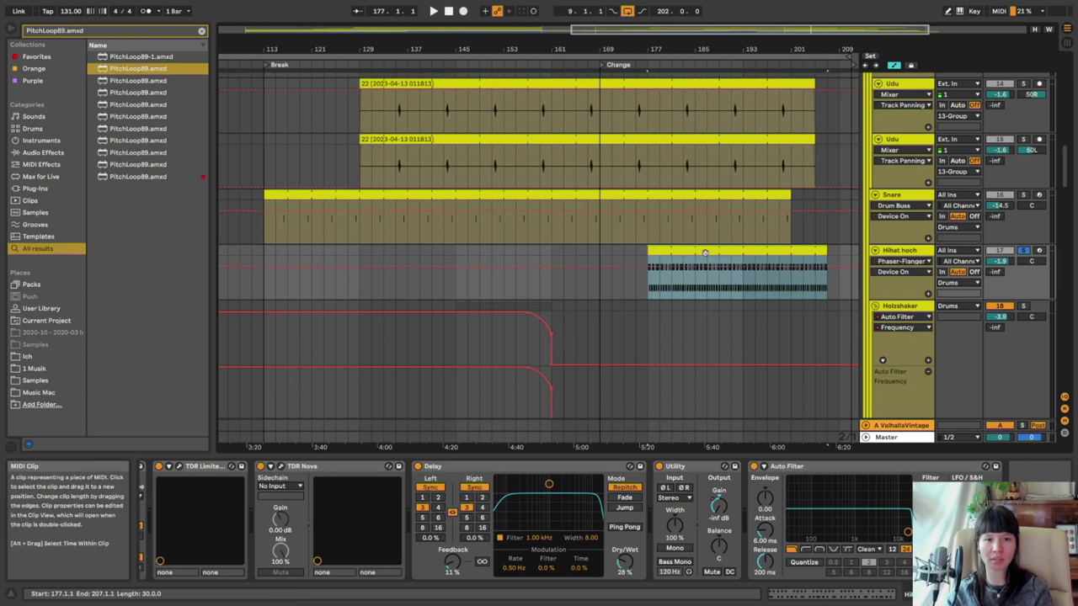
key("space")
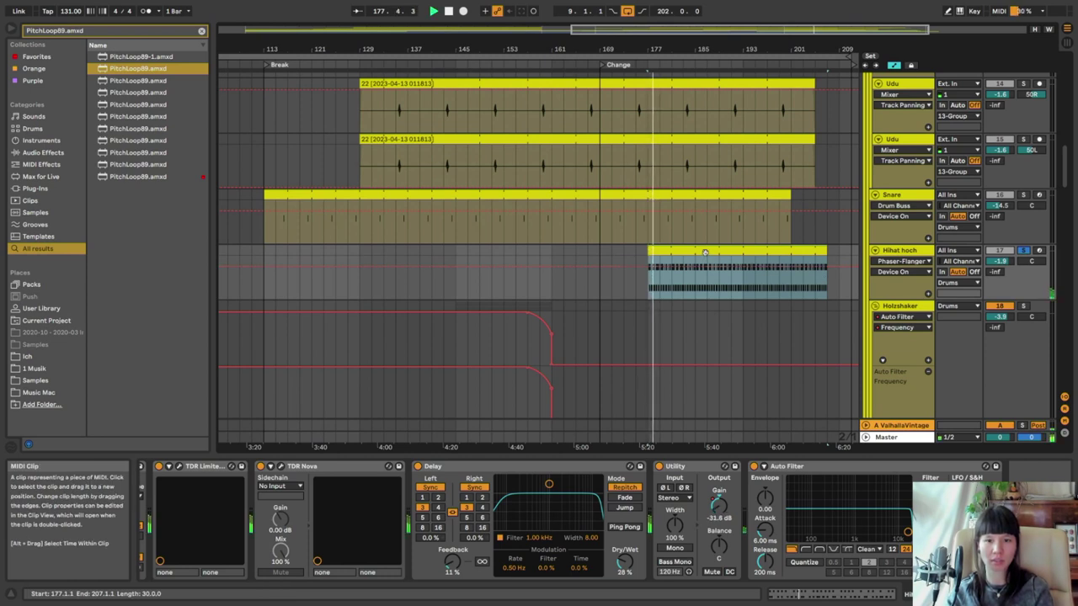
left_click(721, 293)
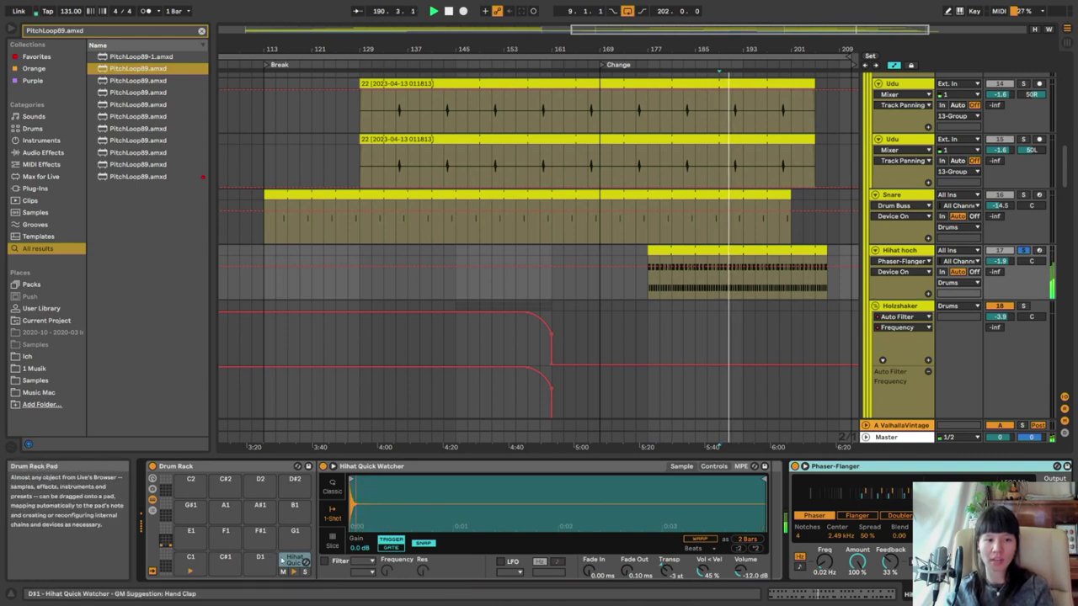
Browse Hihat hoch's Phaser-Flanger and Auto Filter devices, stop, and reset the start to bar 189
scroll(303, 509, "right", 2)
scroll(295, 516, "right", 10)
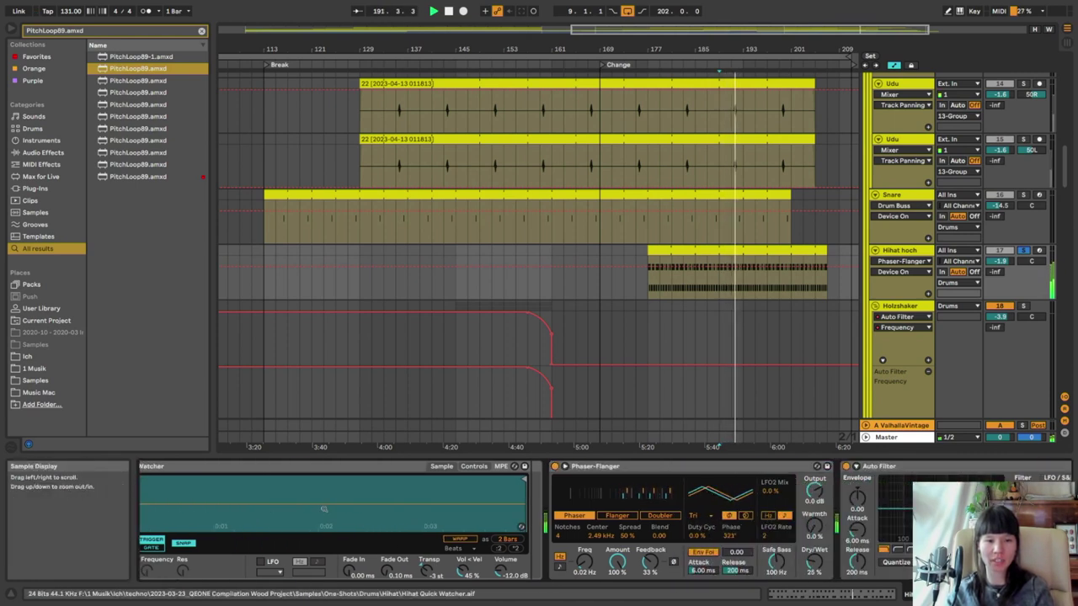
left_click(493, 496)
scroll(383, 529, "right", 2)
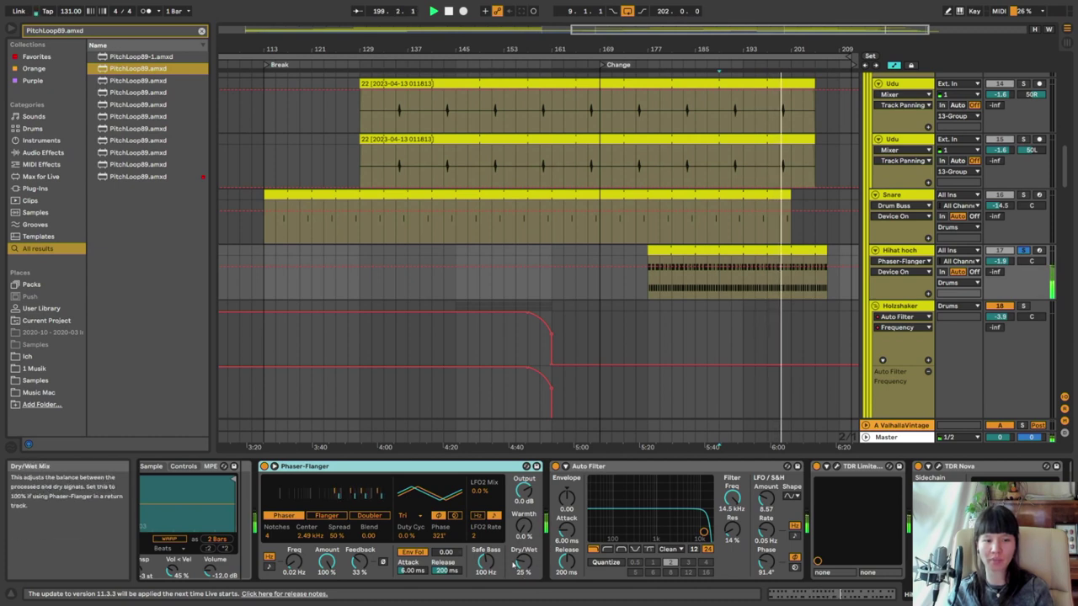
scroll(529, 579, "right", 5)
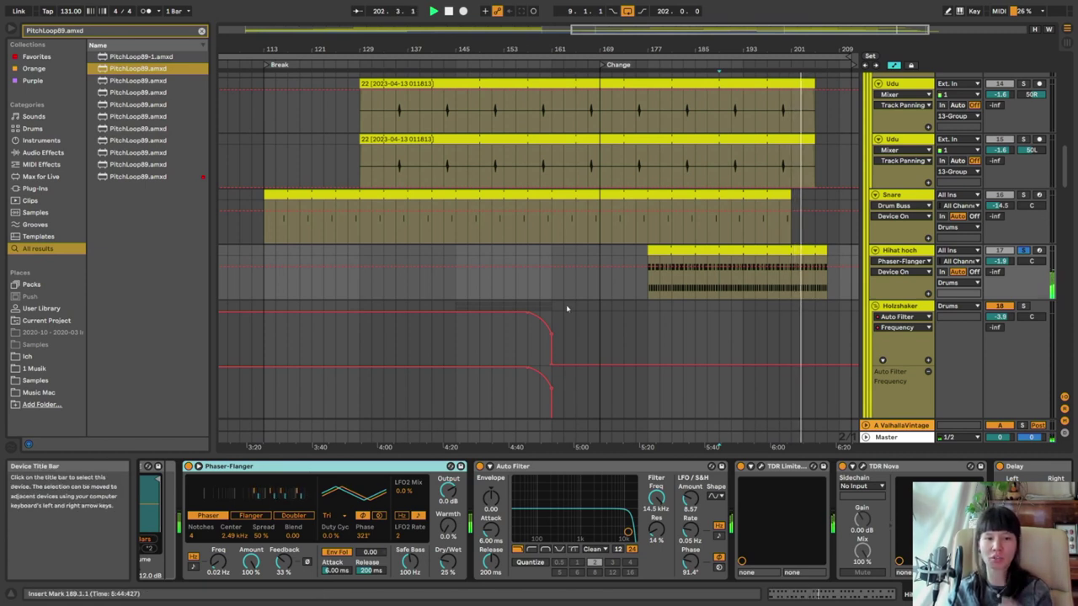
left_click(720, 292)
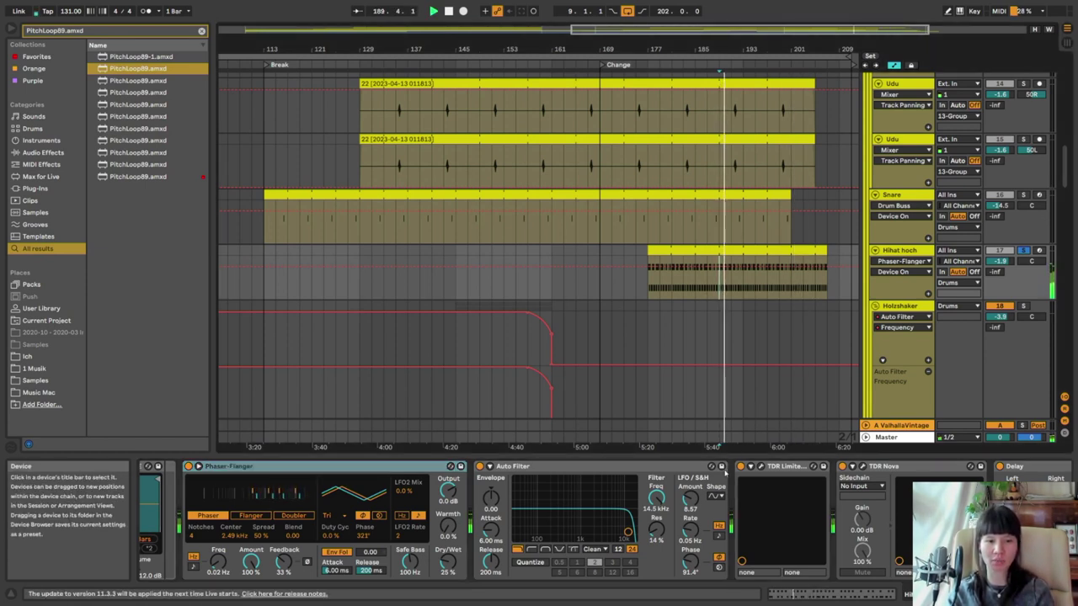
left_click(603, 472)
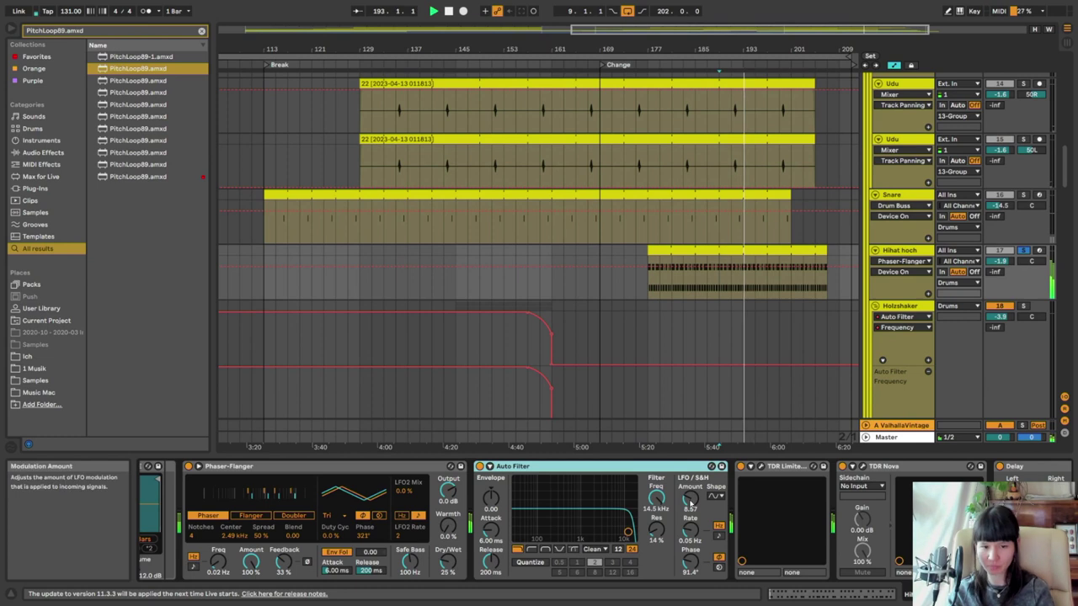
key("space")
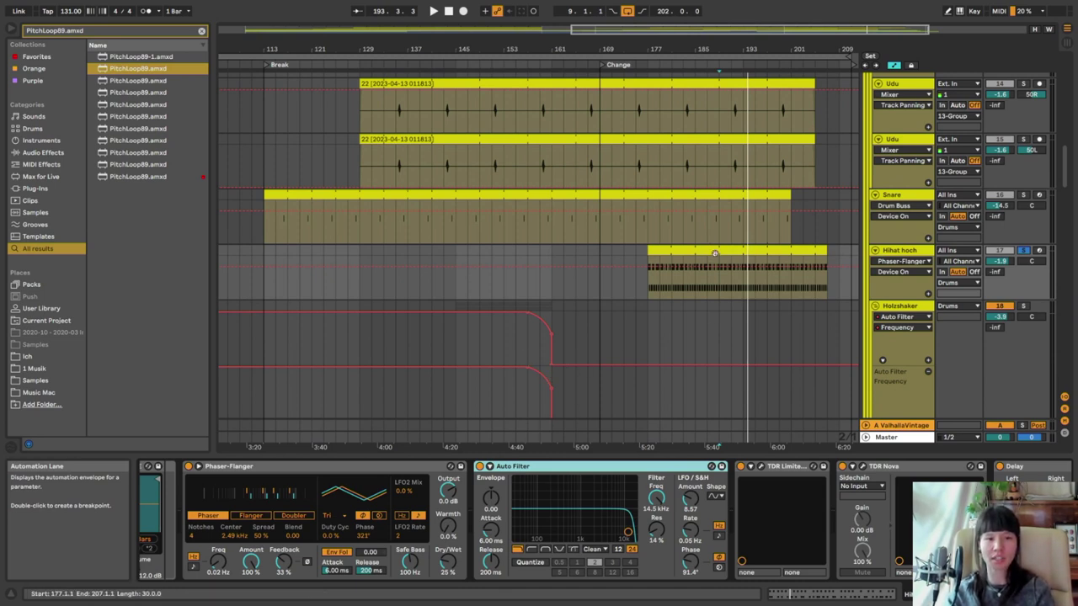
left_click(719, 290)
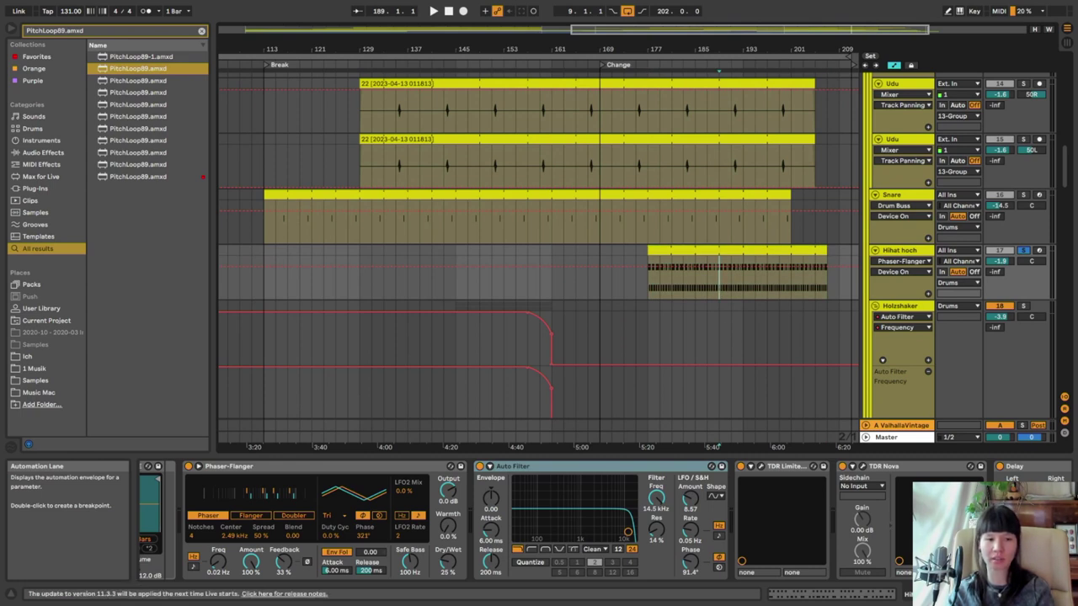
left_click(368, 516)
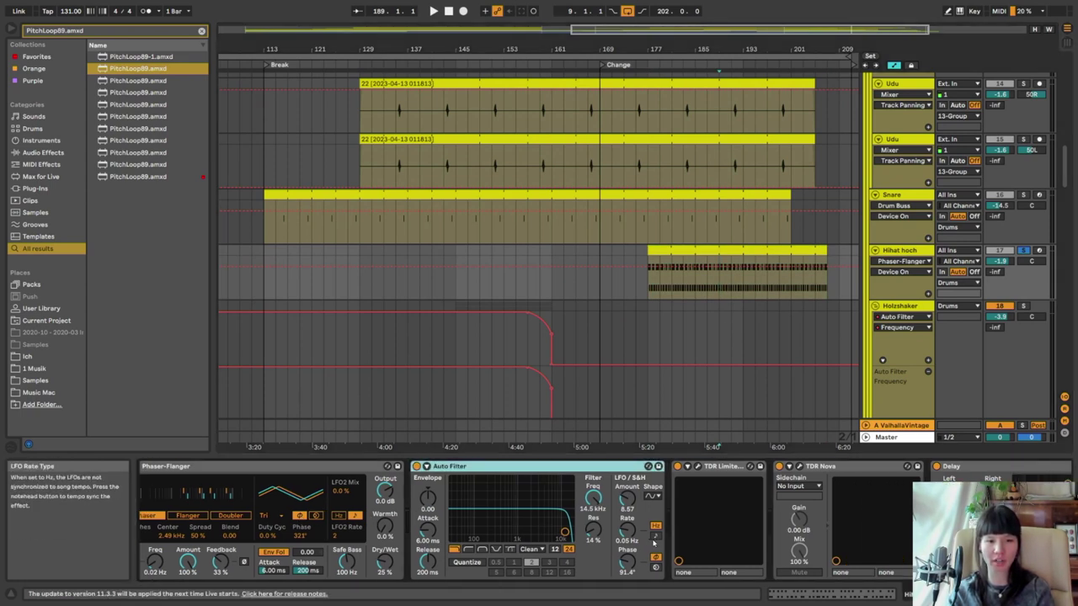
scroll(615, 538, "right", 5)
scroll(615, 537, "right", 4)
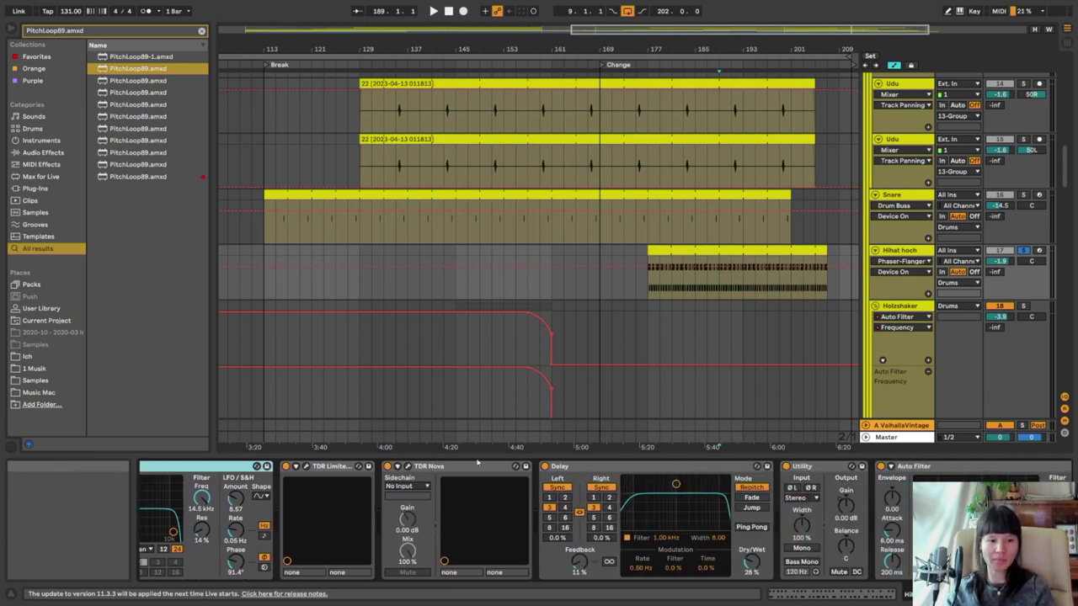
left_click(650, 507)
scroll(614, 507, "right", 1)
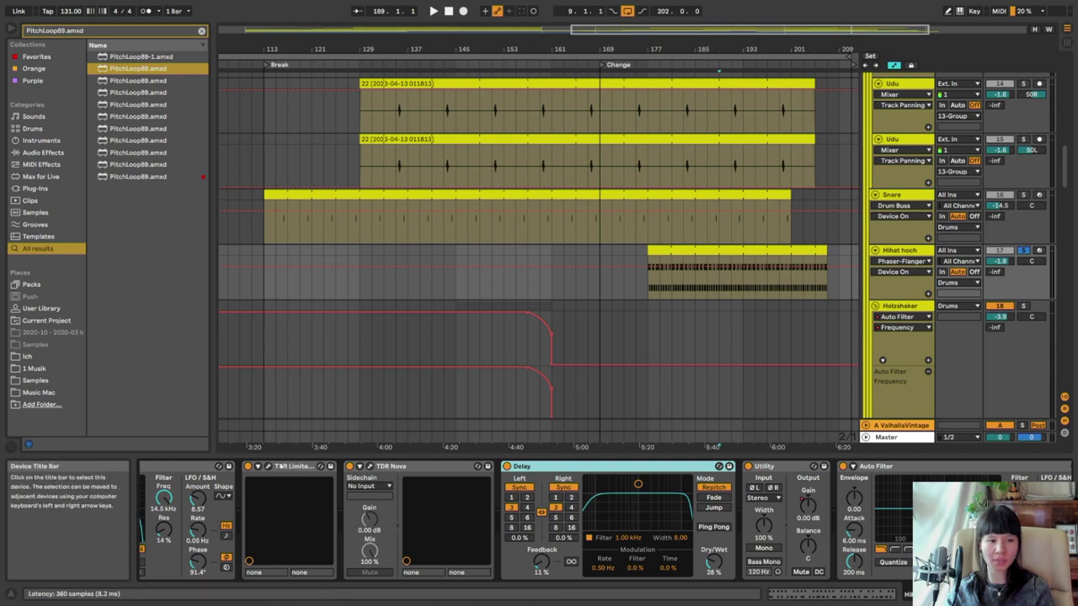
left_click(320, 465)
left_click_drag(443, 310, 750, 79)
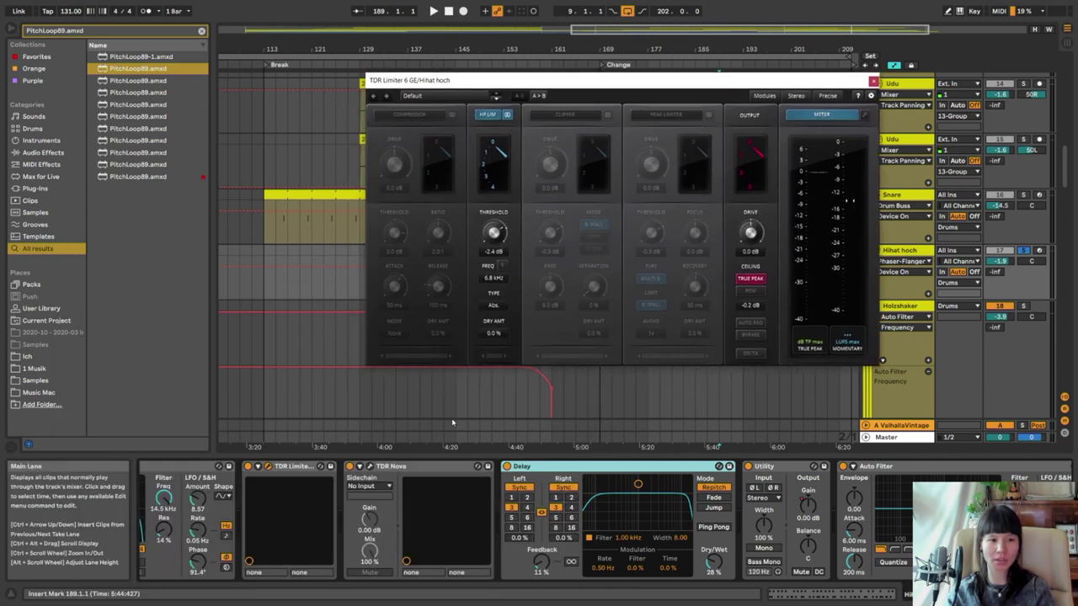
left_click(369, 467)
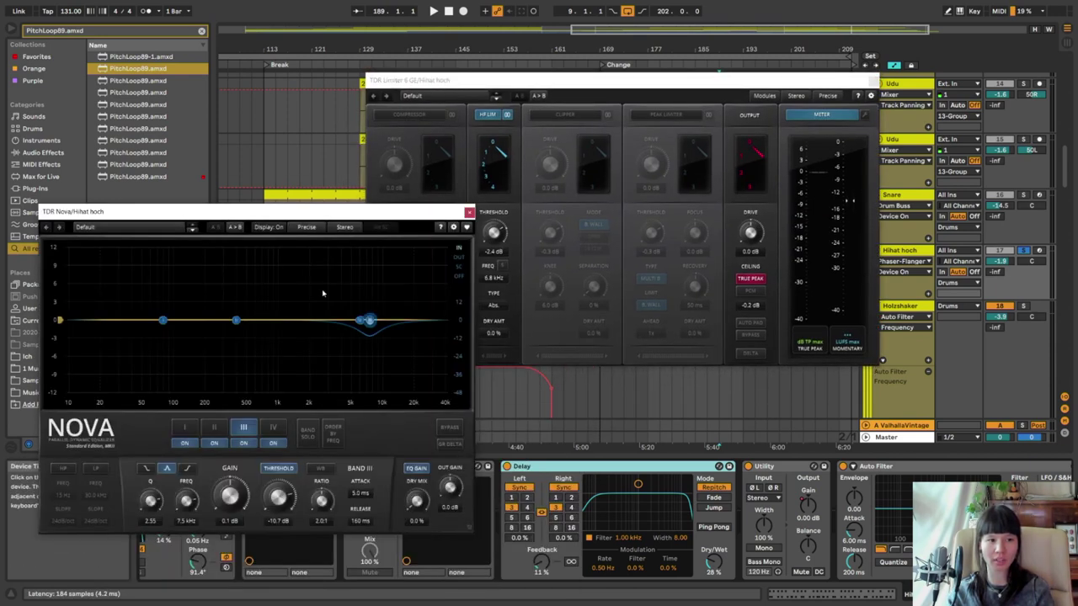
left_click_drag(342, 215, 341, 102)
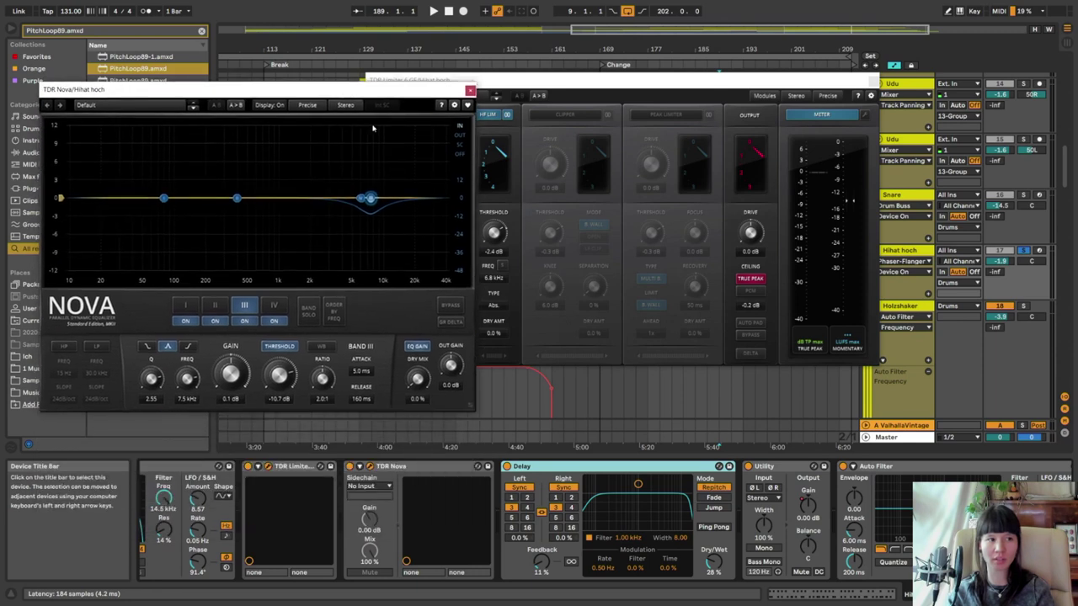
left_click(469, 99)
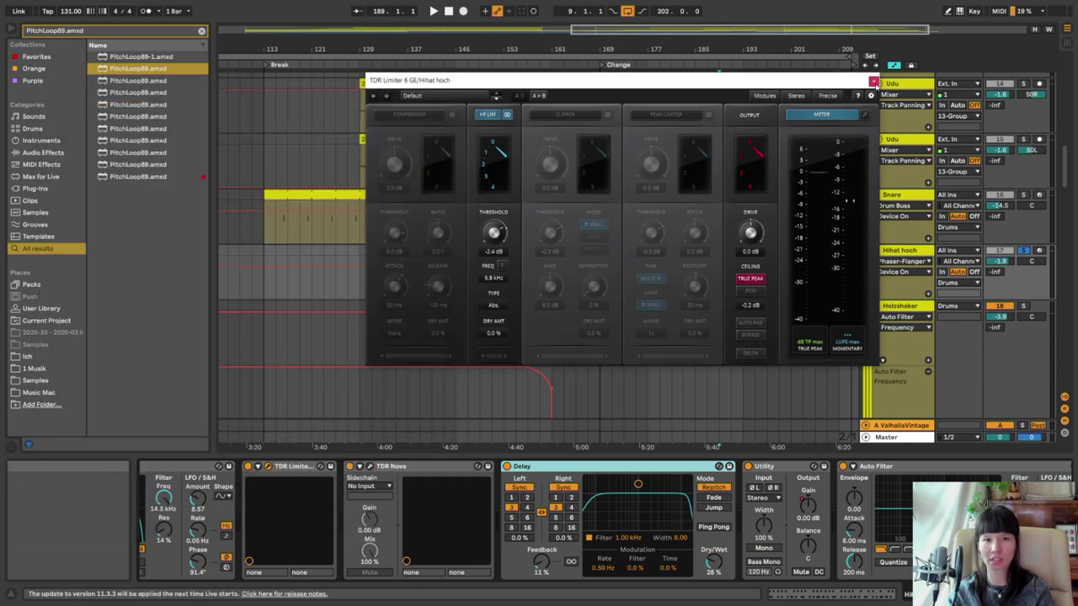
left_click(874, 82)
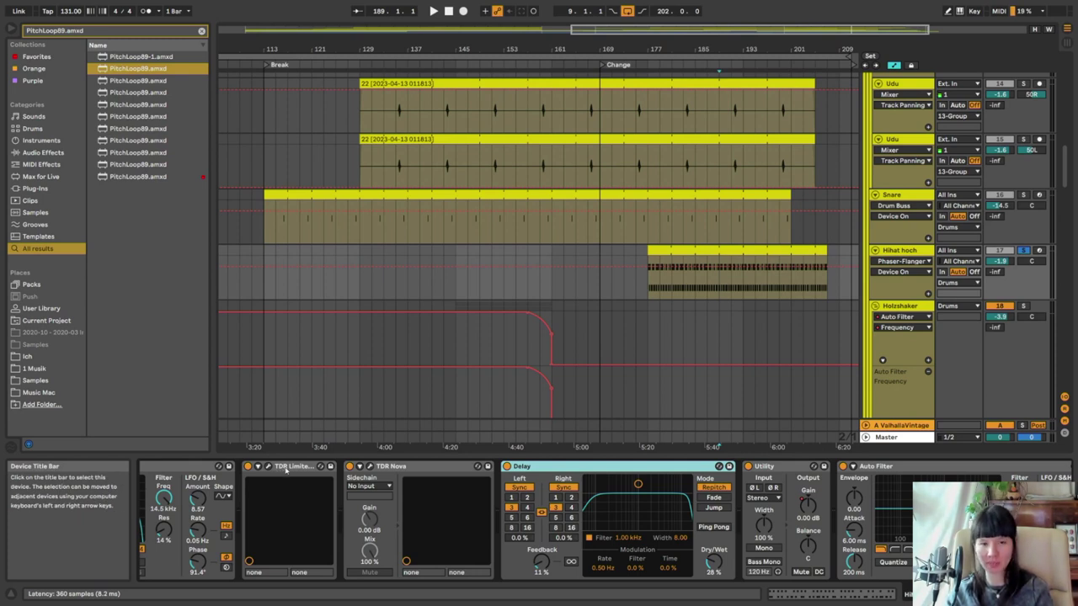
left_click(391, 469)
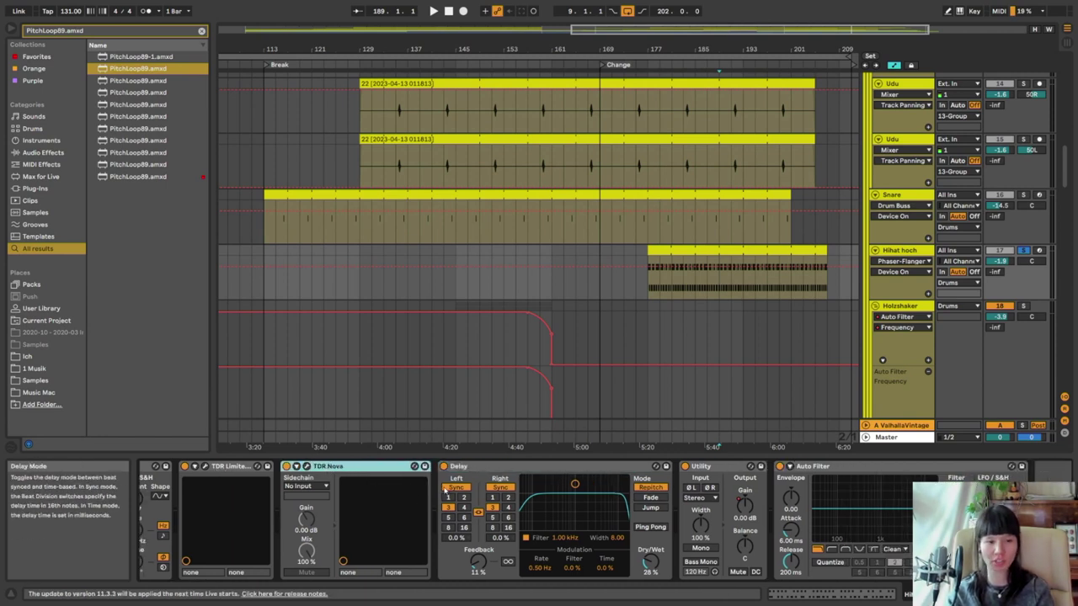
scroll(440, 463, "right", 1)
scroll(441, 479, "right", 1)
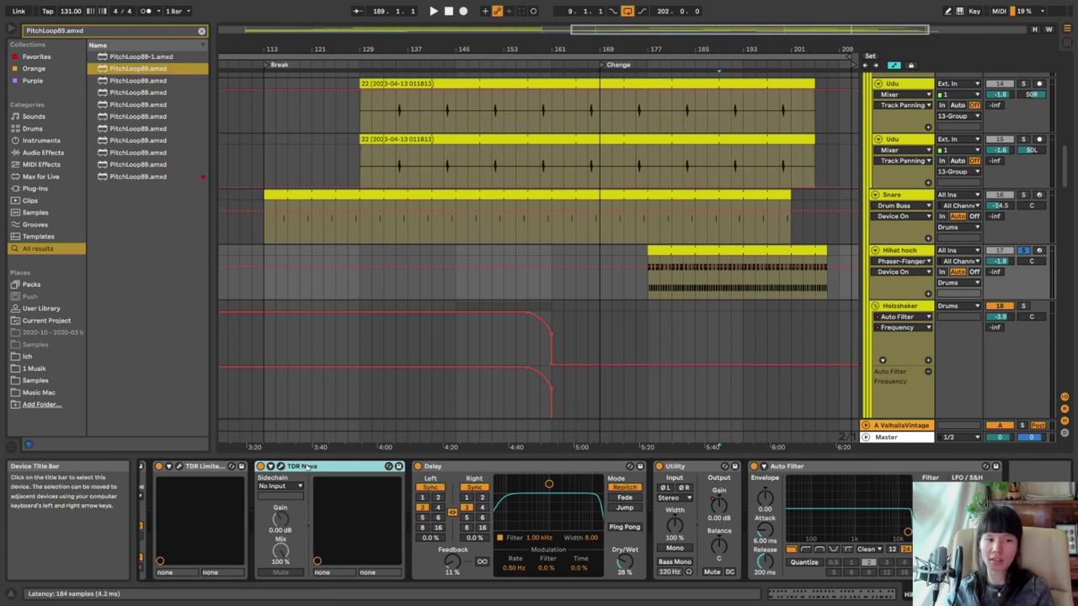
left_click(179, 467)
left_click(280, 466)
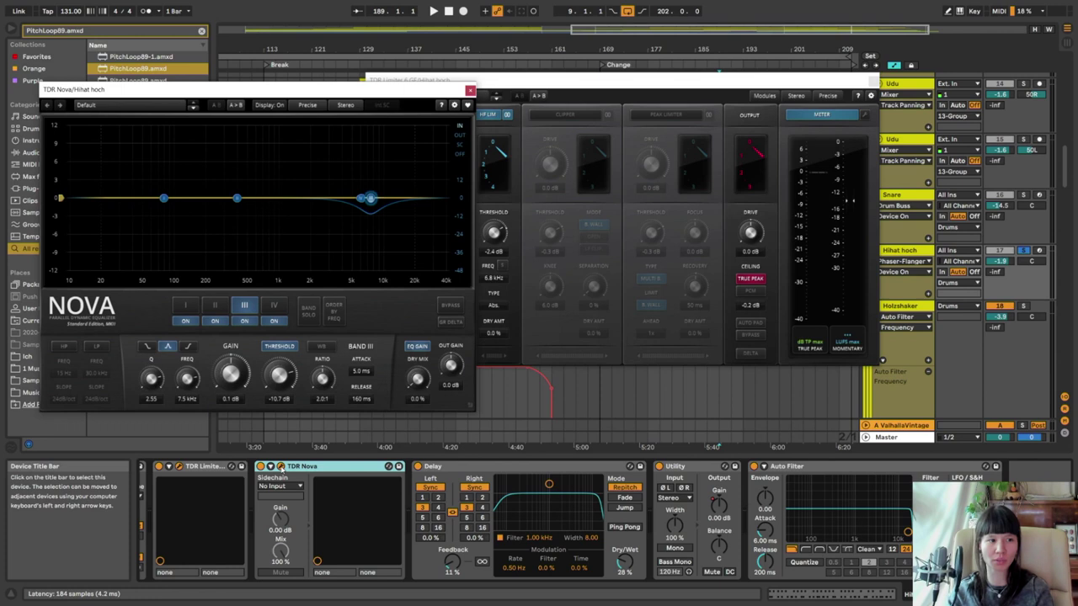
left_click(470, 90)
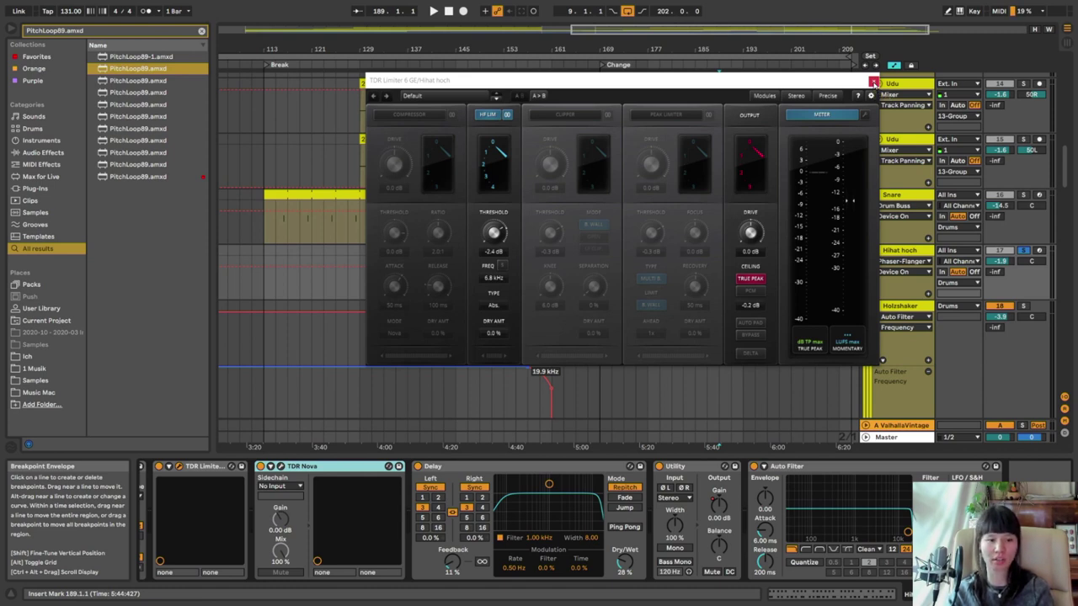
left_click(874, 82)
Select the Delay device and audition the hi-hat clip from its start at bar 177
left_click(471, 467)
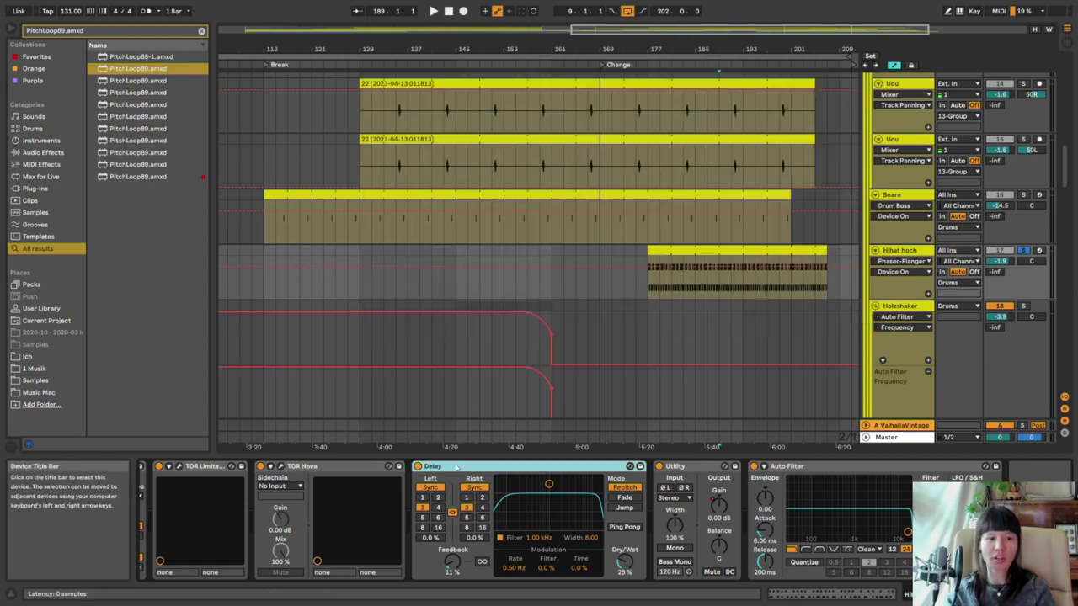
scroll(515, 360, "right", 4)
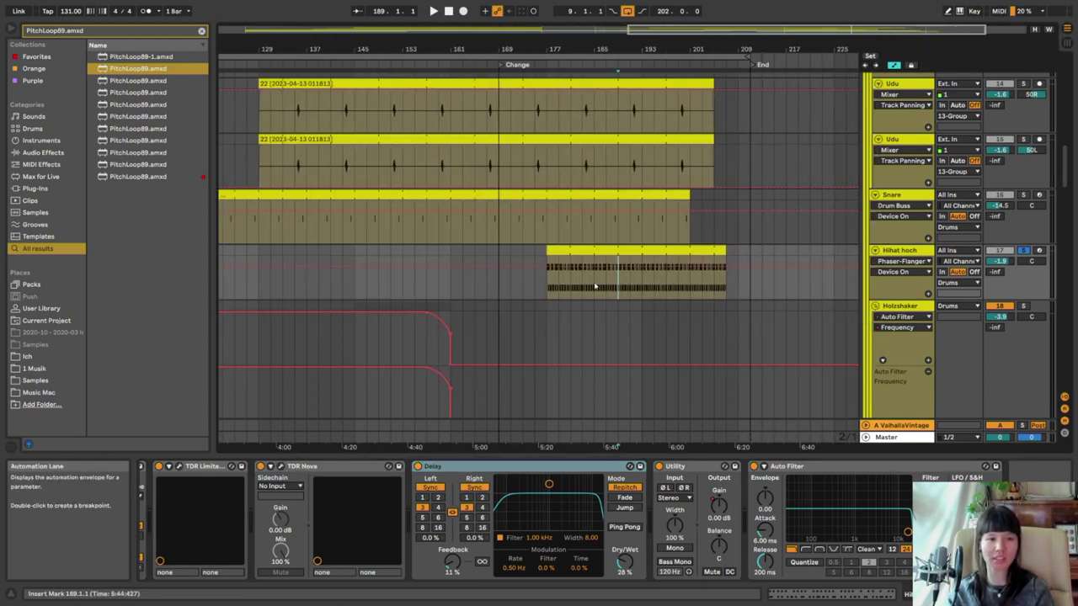
left_click(594, 287)
key("space")
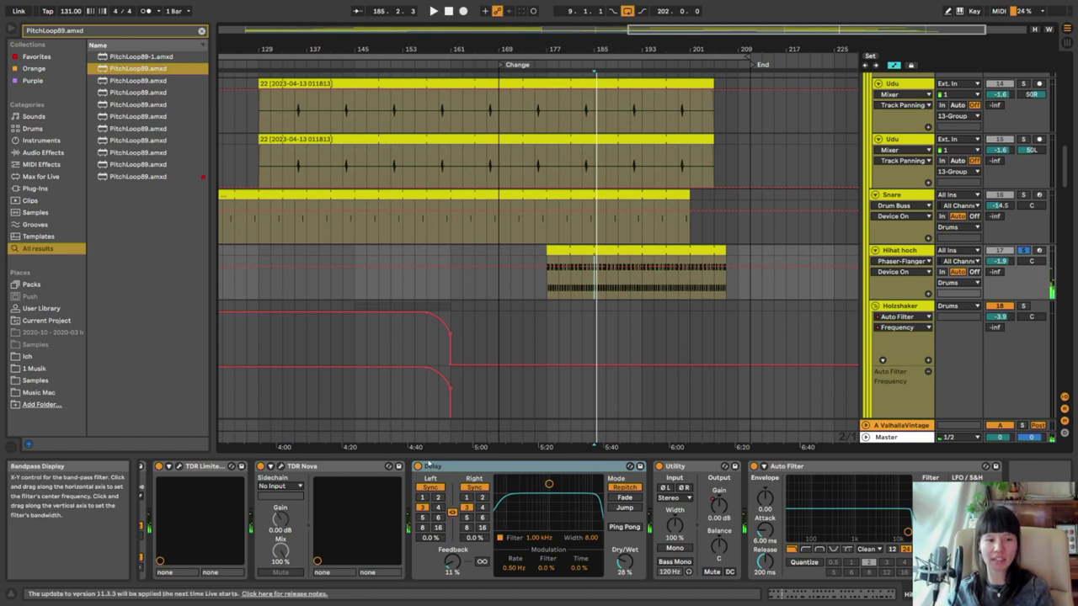
left_click(570, 268)
key("space")
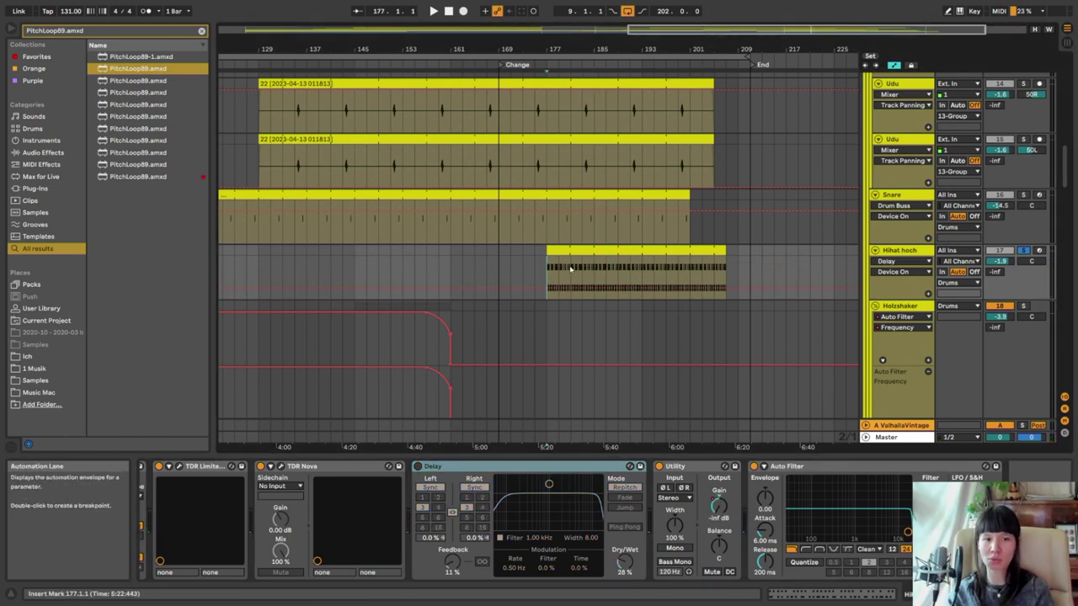
Zoom in around bar 177 and save the project, dismissing the compatibility notice
key("plus")
key("ctrl+s")
key("Escape")
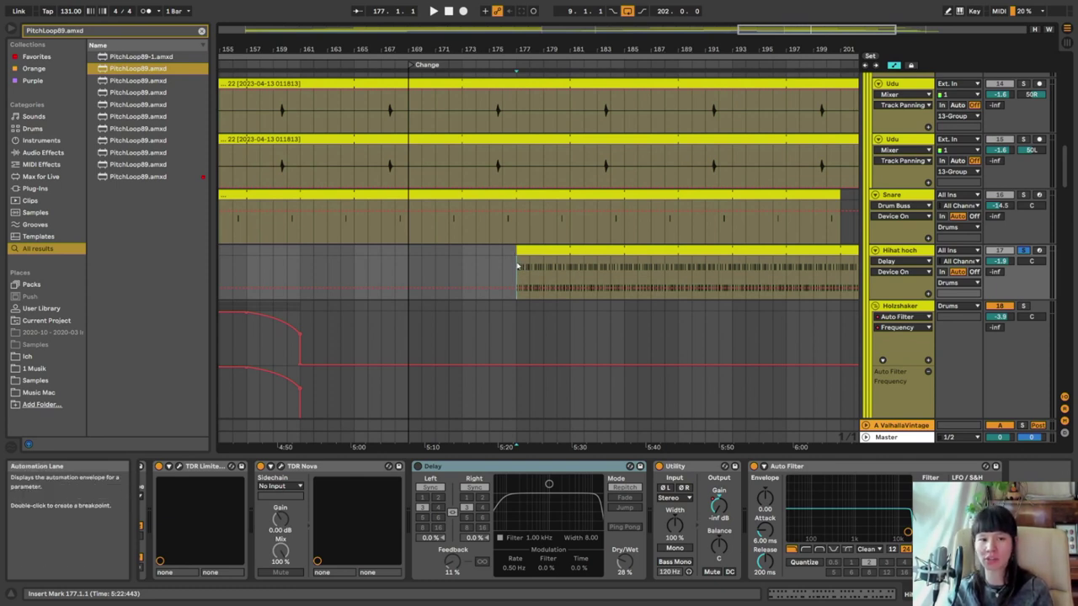
Play from bar 177, switch the Delay device on, and move the start to bar 191
key("space")
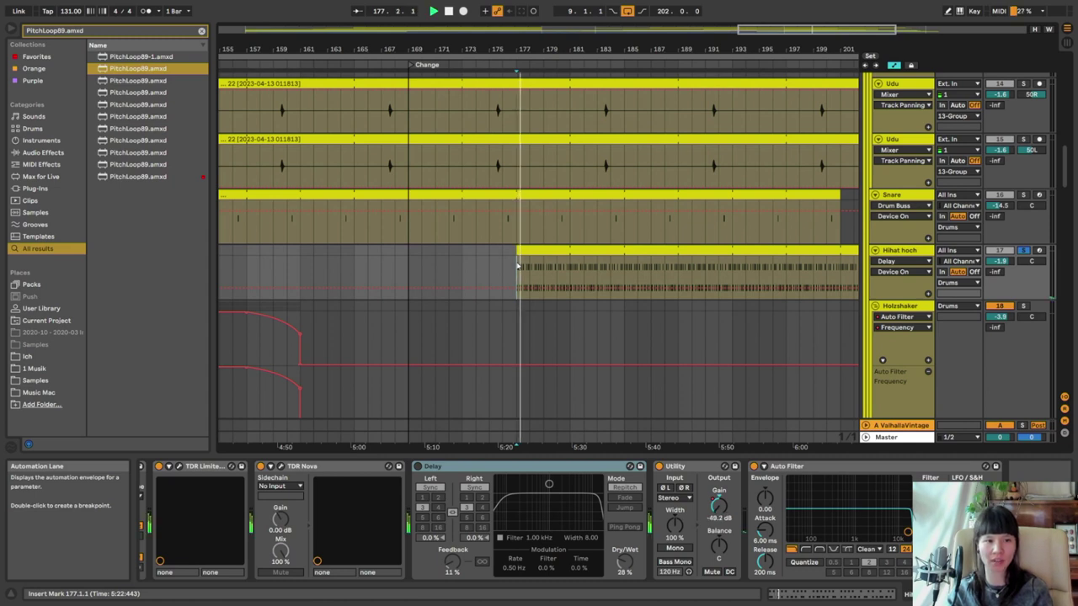
left_click(746, 270)
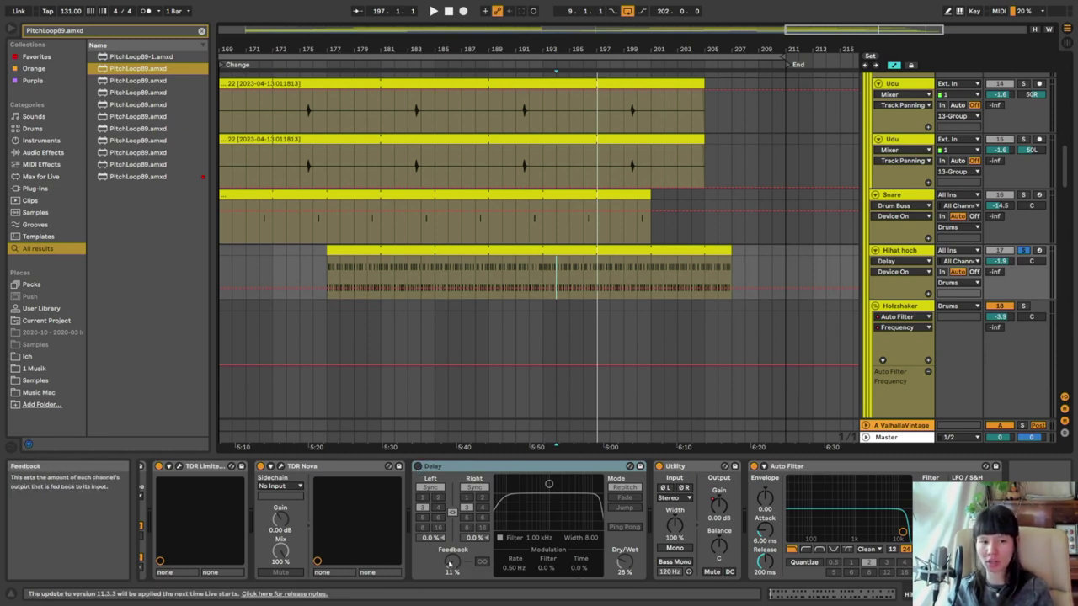
left_click(417, 465)
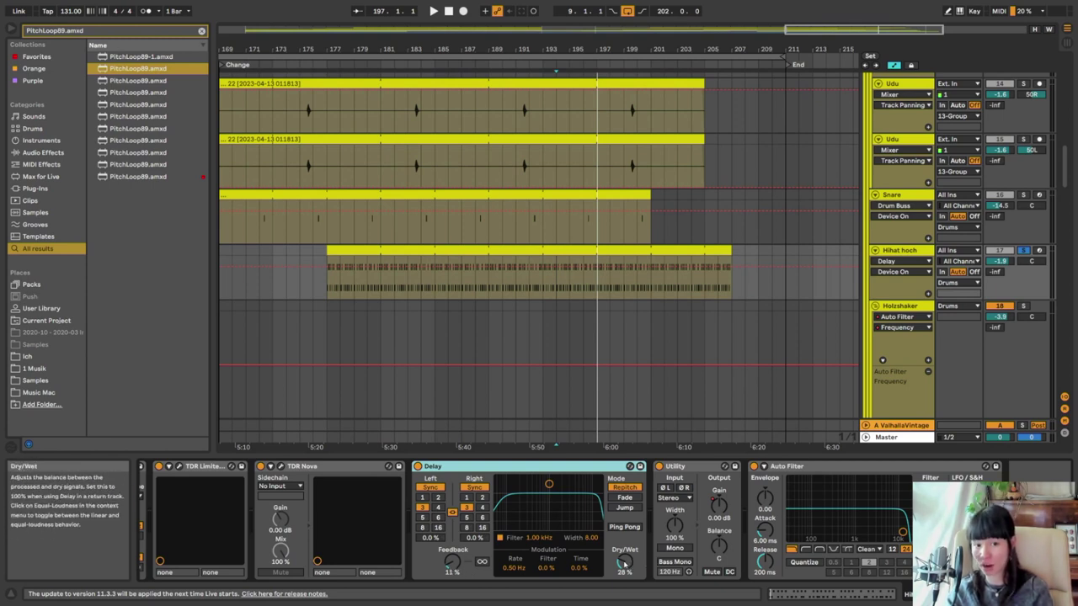
key("space")
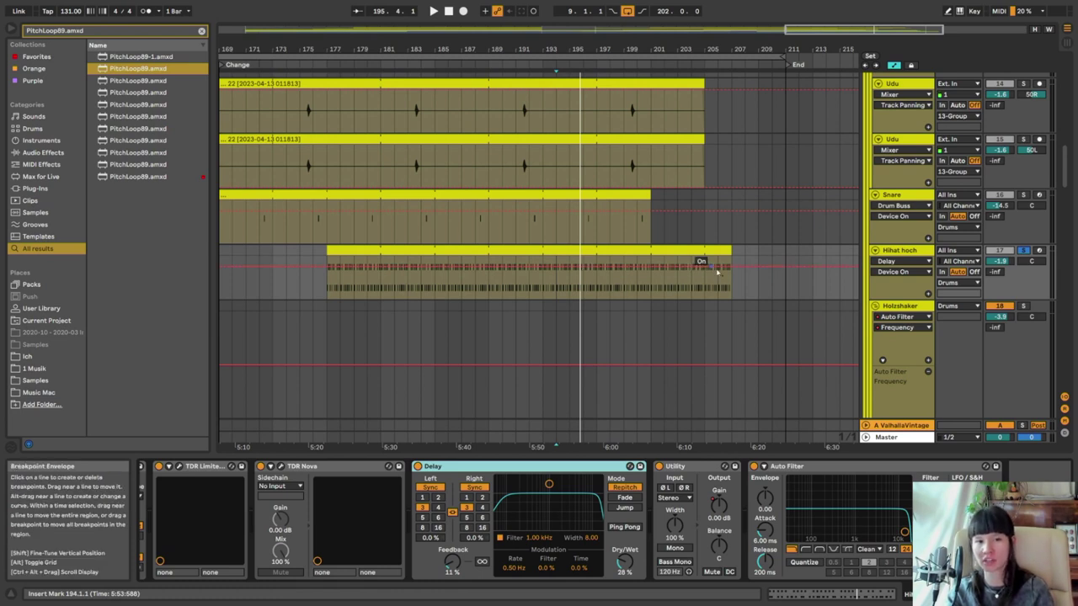
scroll(696, 266, "down", 3)
left_click(612, 293)
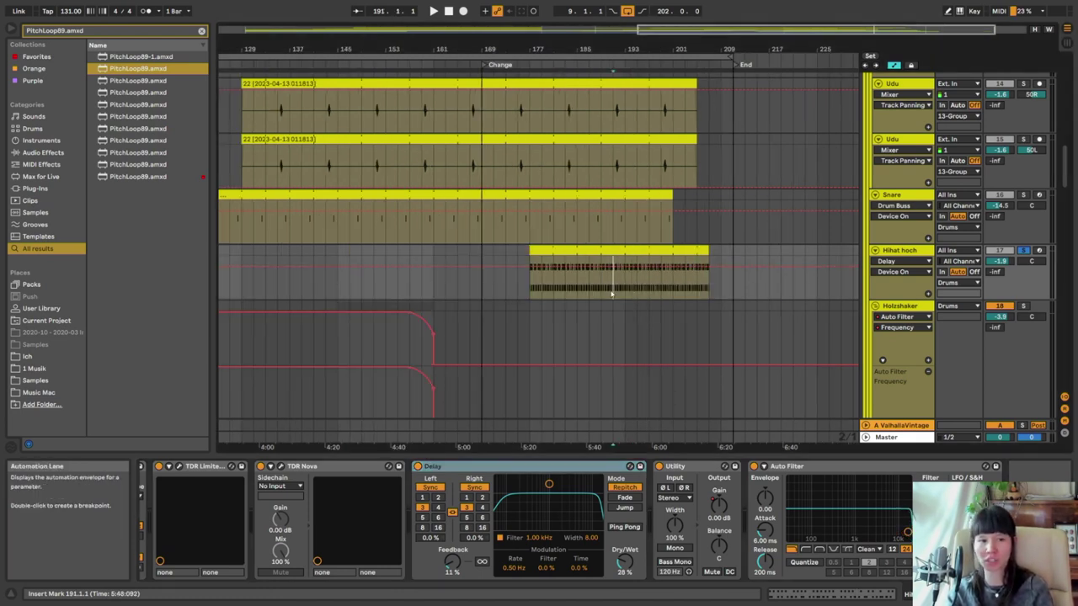
Set the start at bar 189, zoom out to the whole song, and select the bars 41–97 hi-hat clip
left_click(600, 294)
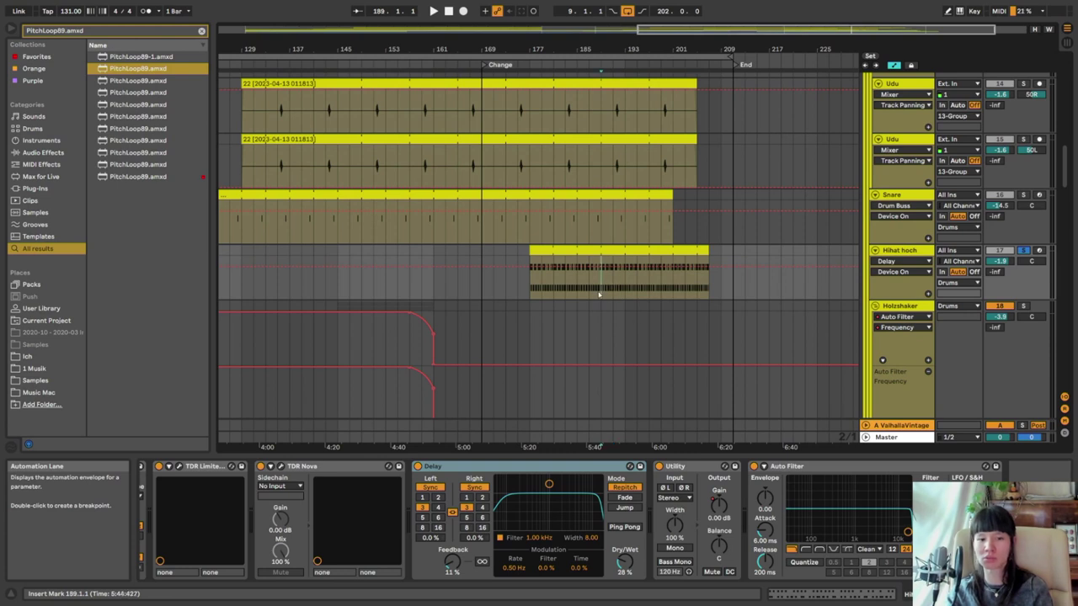
right_click(720, 508)
key("Escape")
key("minus")
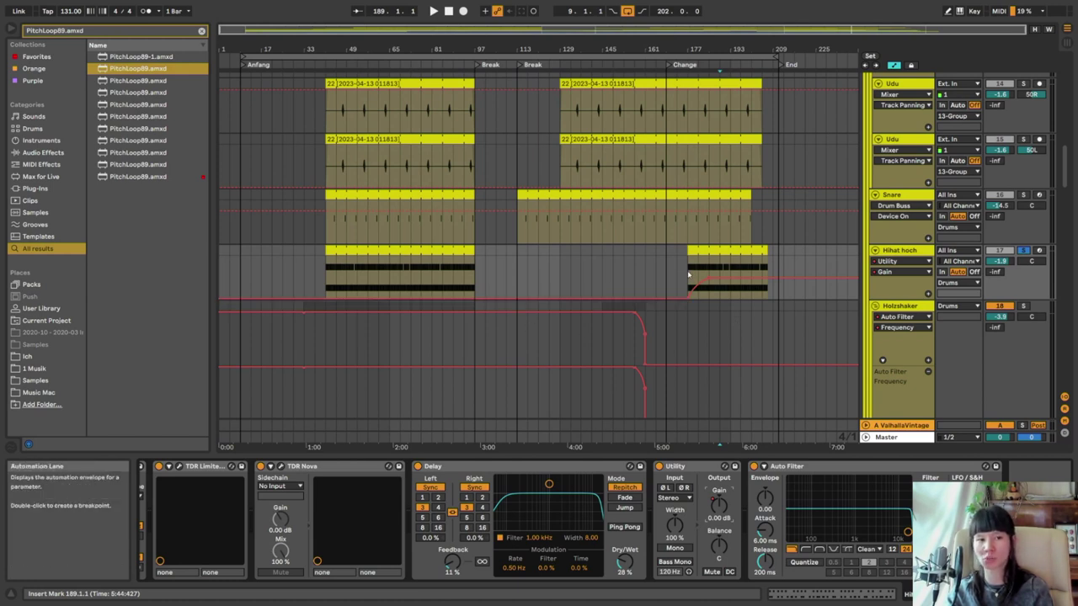
right_click(720, 506)
left_click(695, 469)
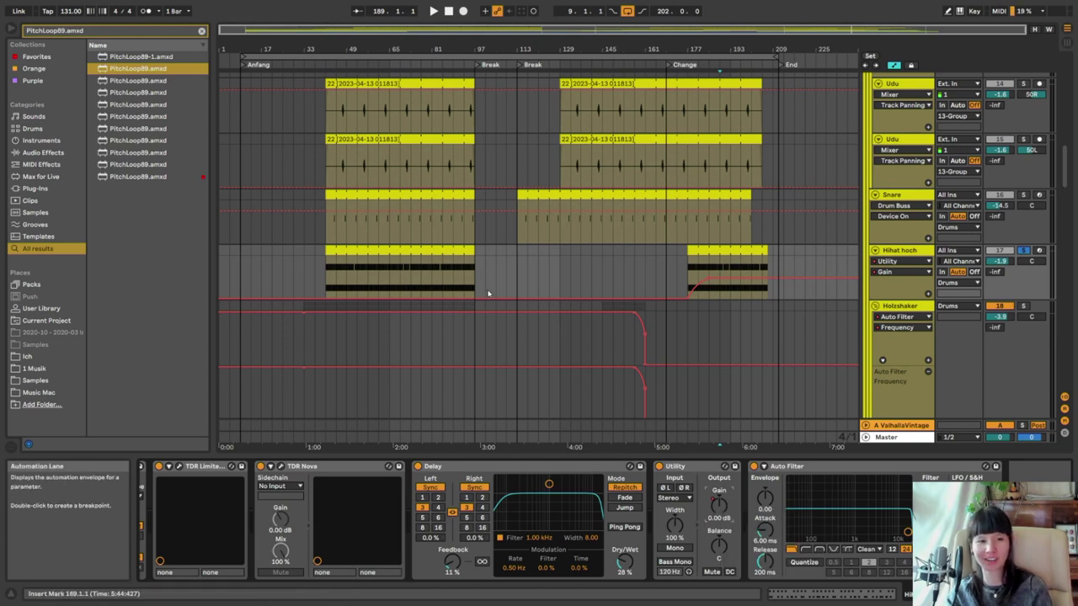
left_click(402, 294)
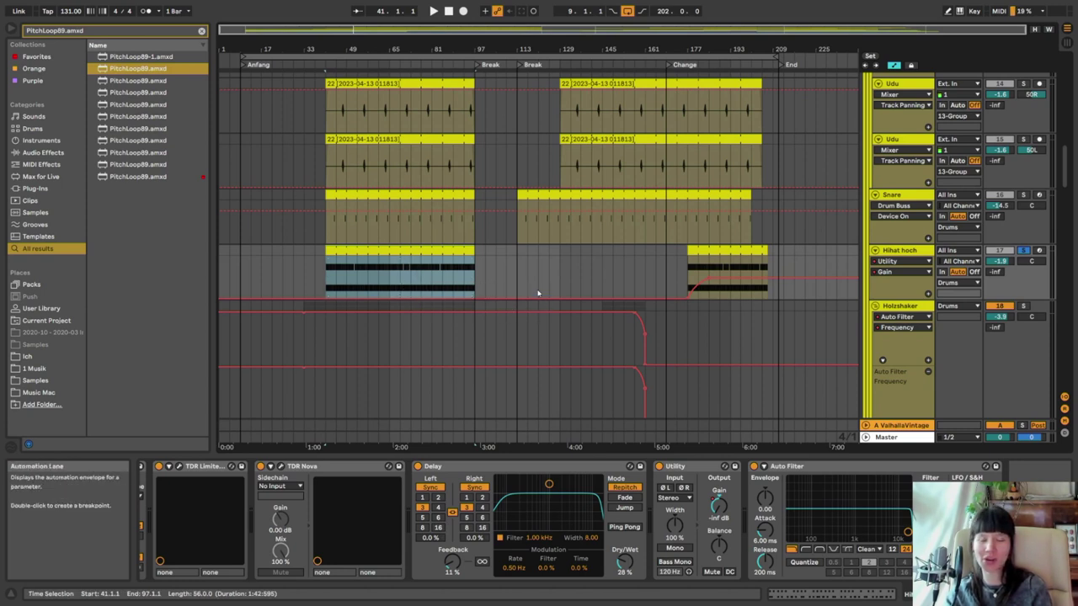
Check the Utility gain's automation options and show the hi-hat track's volume automation
right_click(716, 500)
left_click(691, 470)
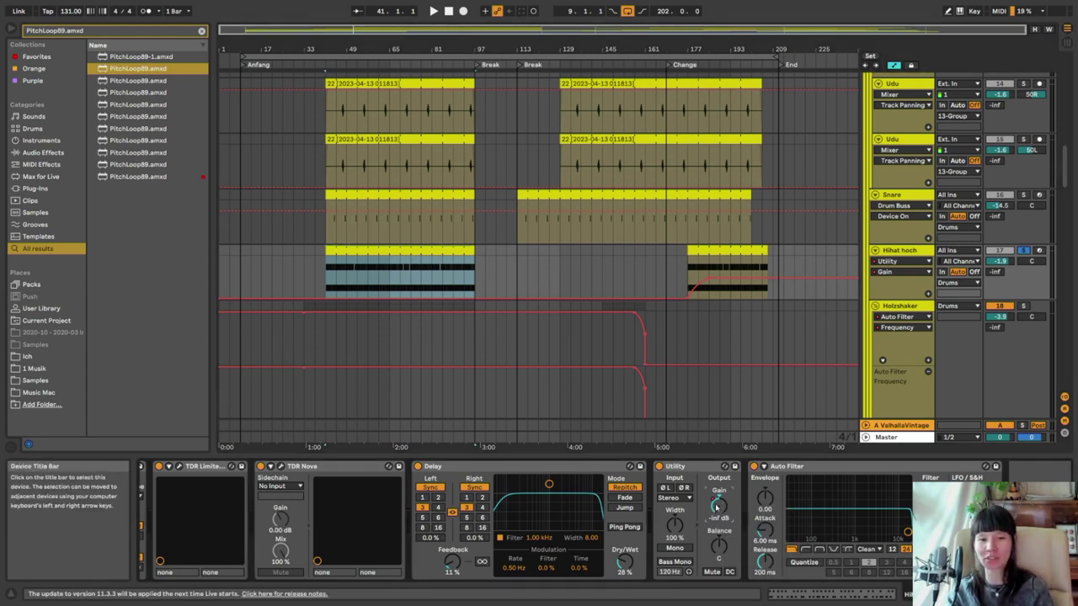
right_click(717, 504)
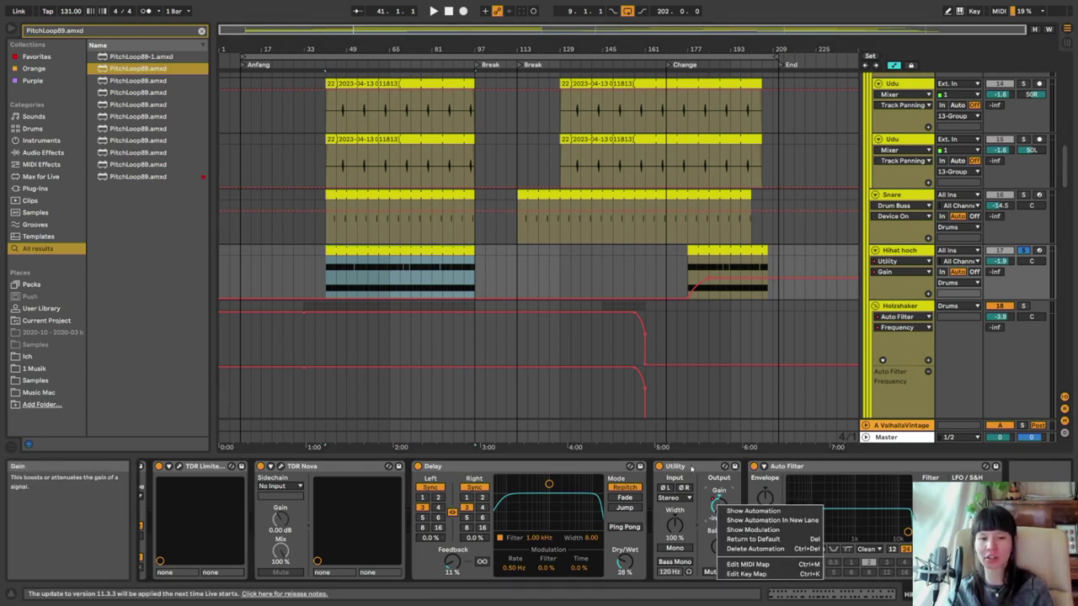
left_click(692, 468)
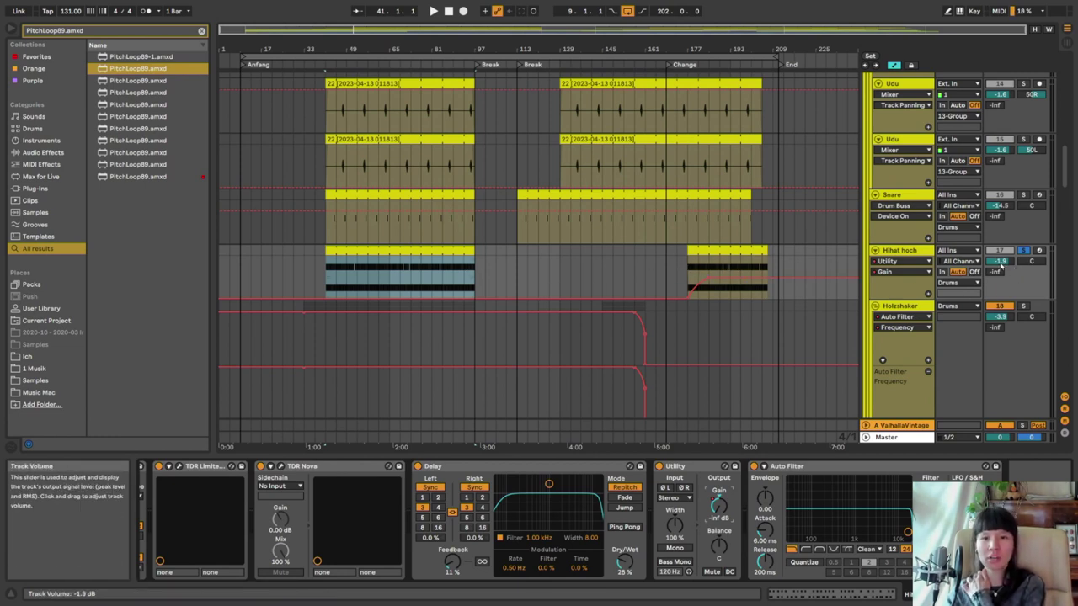
left_click(999, 261)
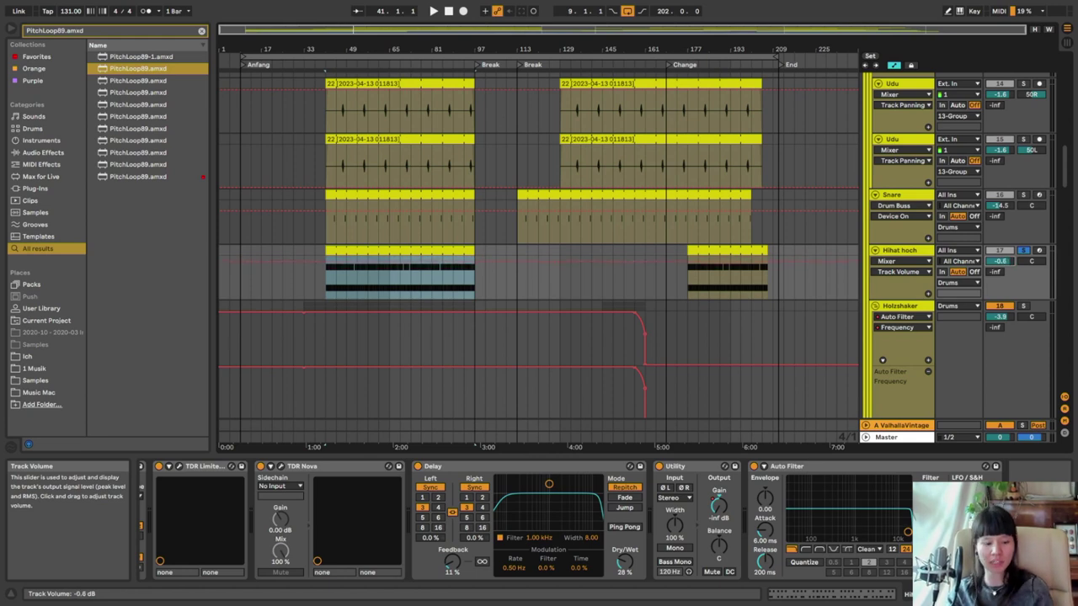
right_click(718, 505)
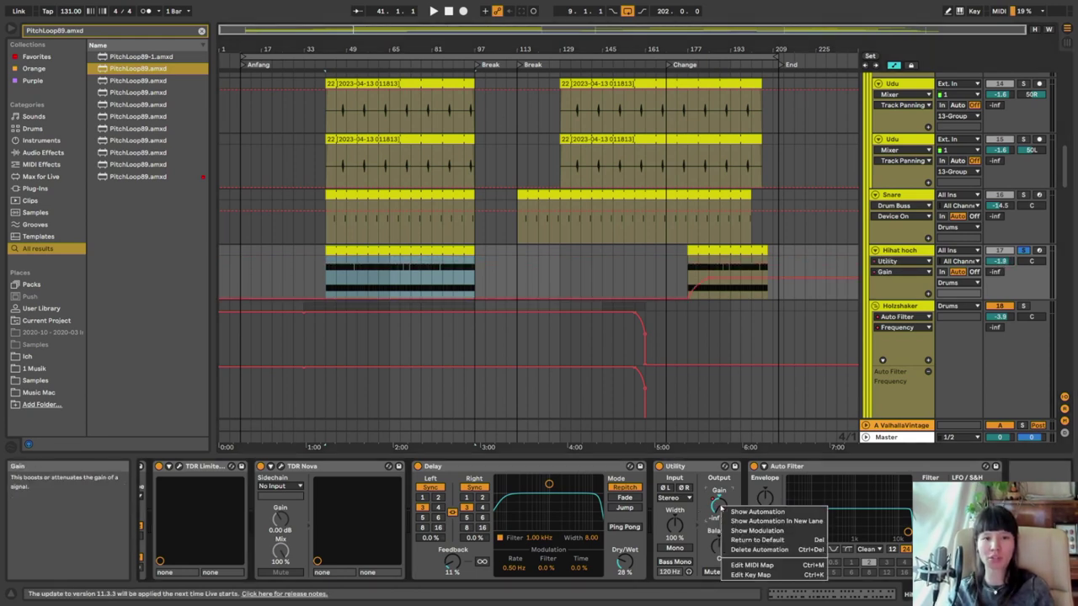
left_click(698, 476)
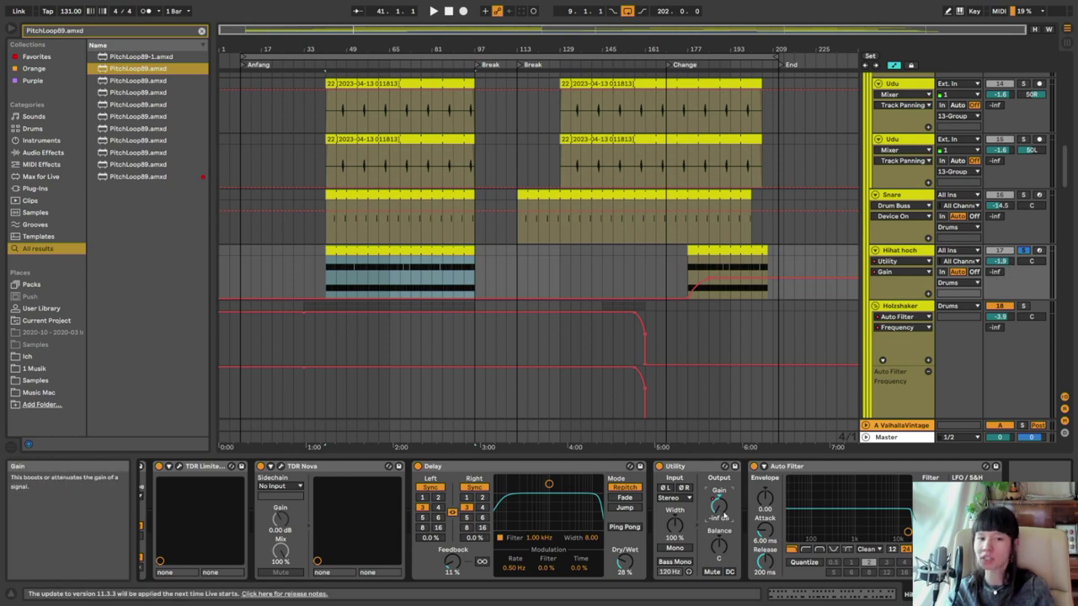
Raise the Utility gain by hand from silence, then re-enable its automation
left_click_drag(721, 511, 722, 495)
left_click(508, 10)
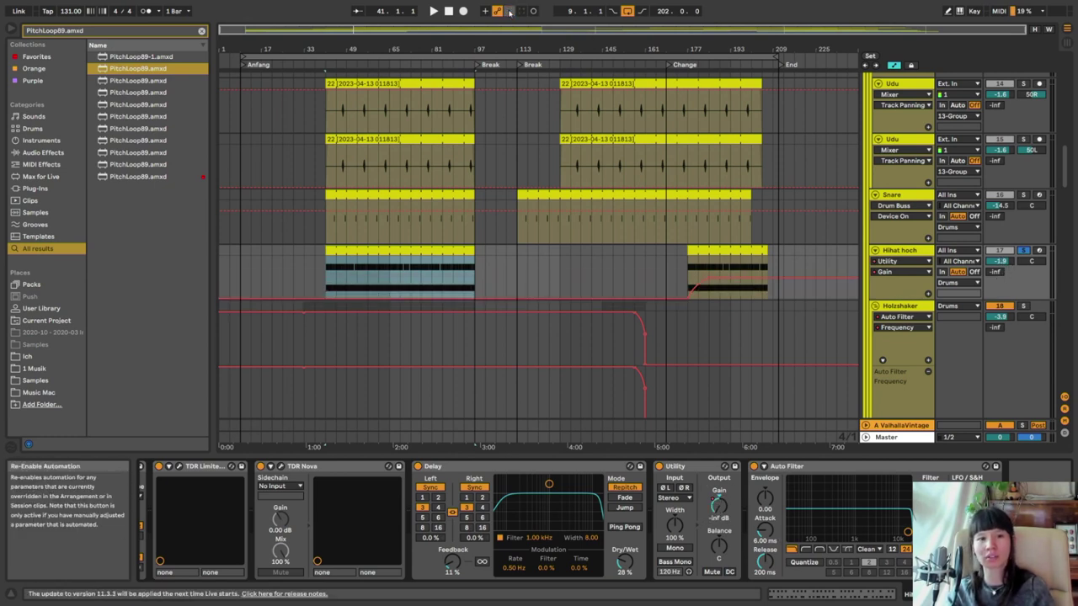
left_click(738, 267)
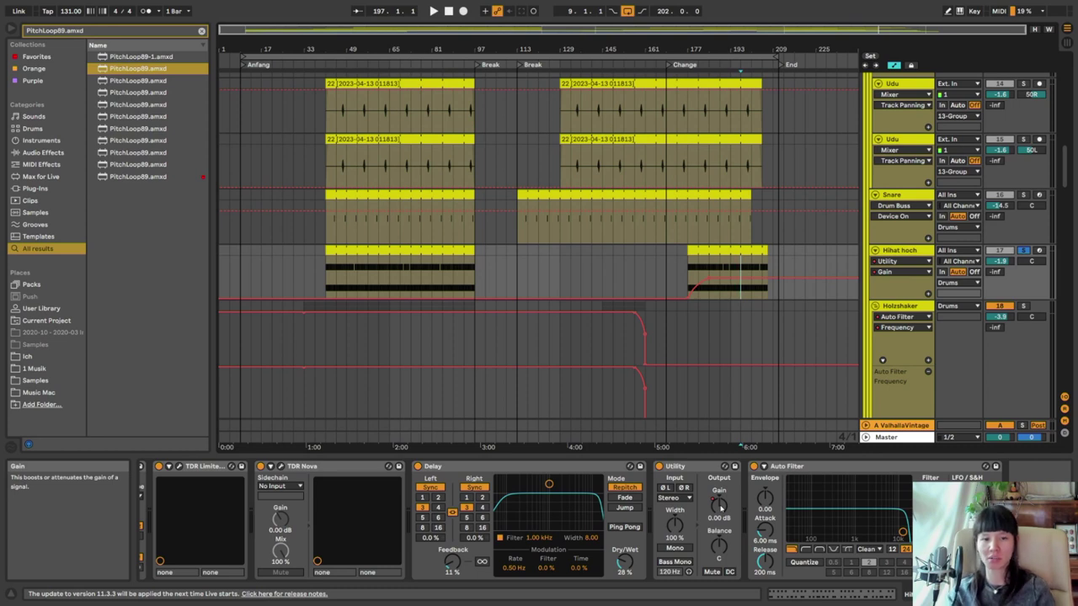
Show the Hihat hoch Auto Filter frequency automation and play from bar 57
scroll(715, 240, "down", 5)
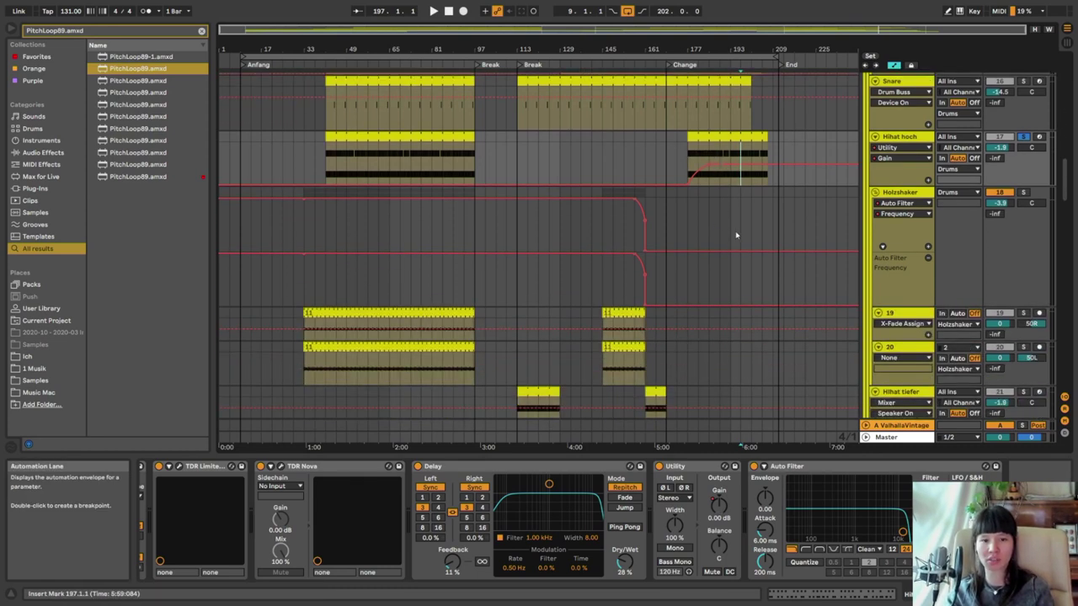
scroll(735, 236, "down", 2)
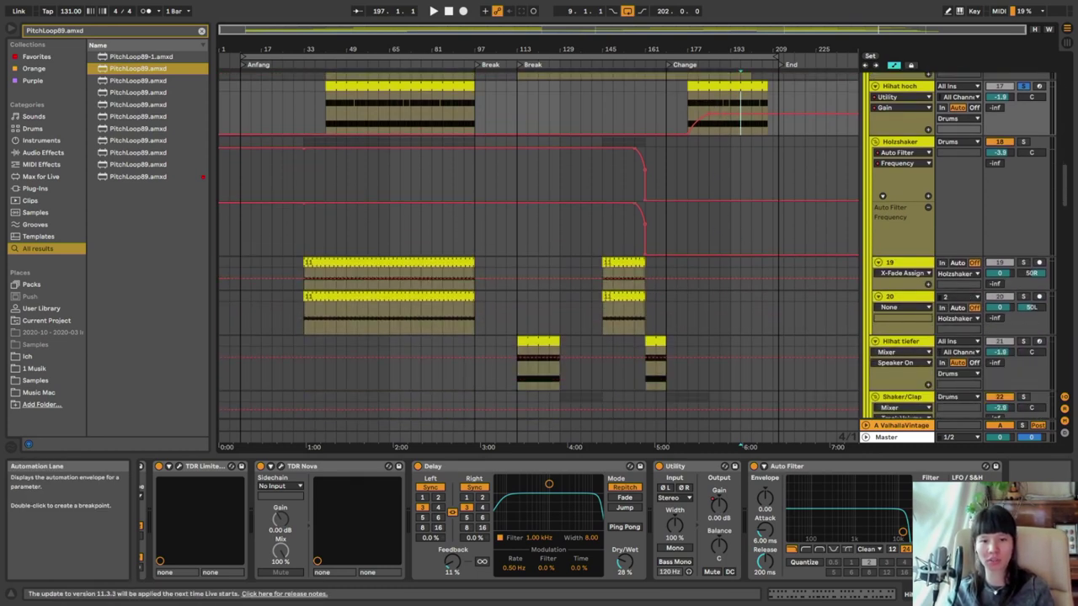
key("super+z")
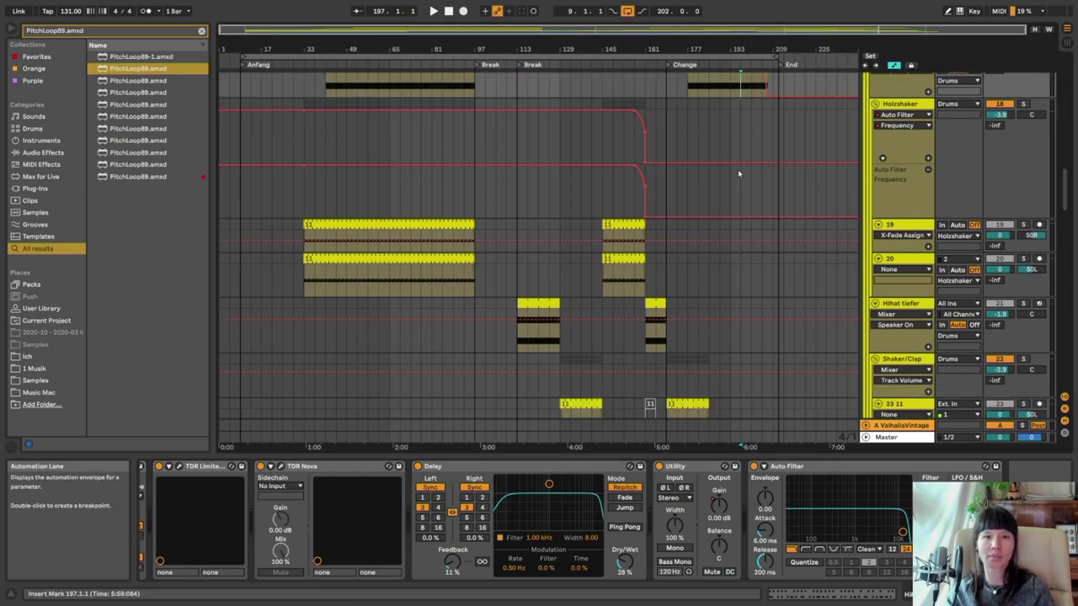
scroll(737, 169, "up", 2)
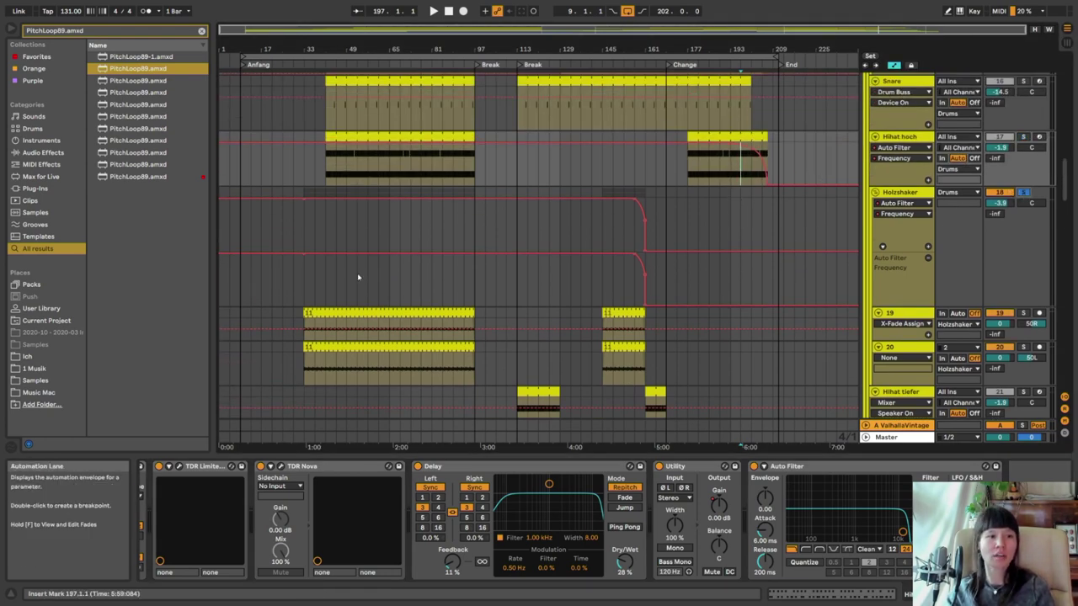
left_click(368, 282)
key("space")
Zoom in around bar 57 and view track 20's effects chain at bar 58
scroll(368, 288, "down", 2)
scroll(367, 287, "down", 2)
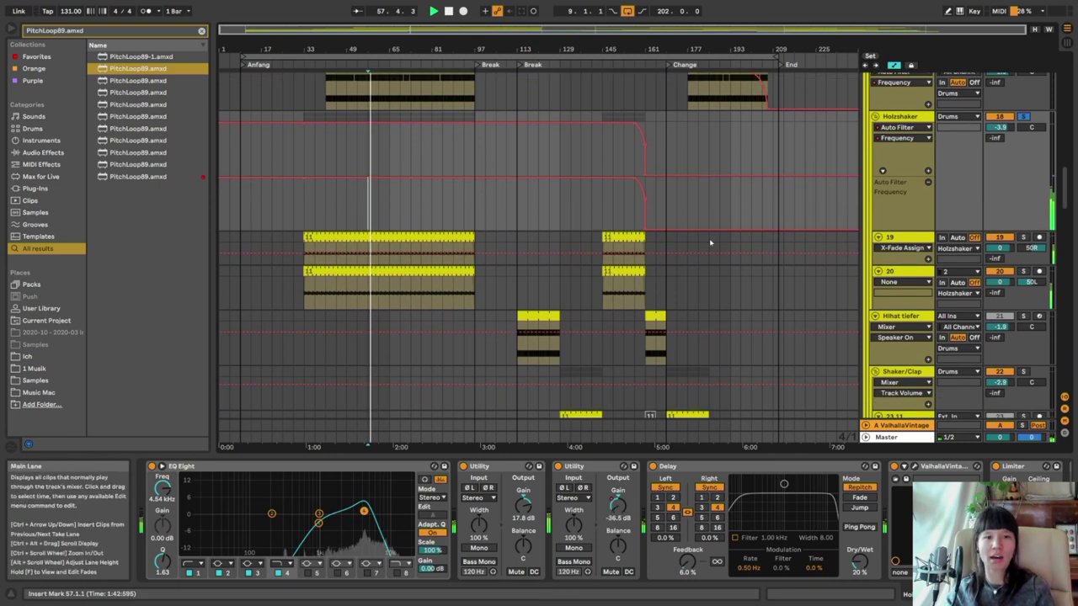
scroll(353, 204, "down", 1)
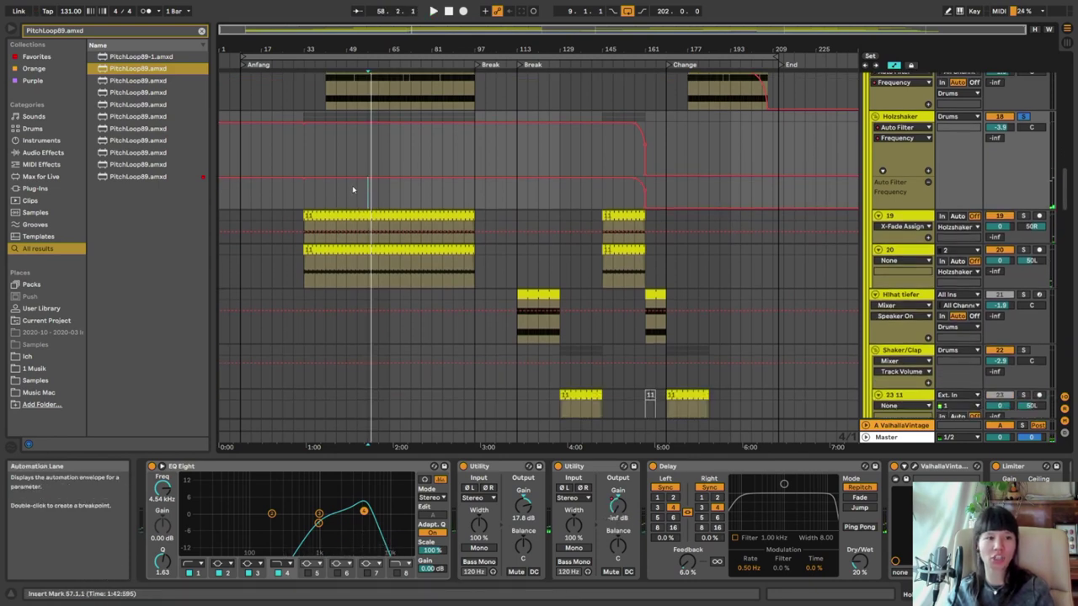
scroll(361, 144, "down", 1)
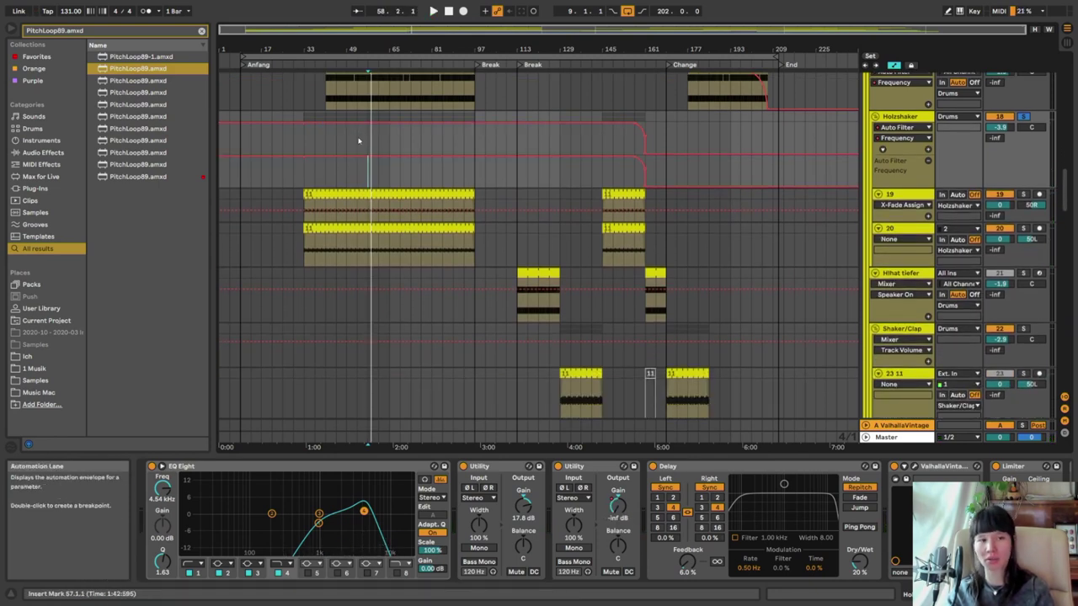
key("plus")
key("plus")
key("plus")
key("plus")
key("plus")
key("plus")
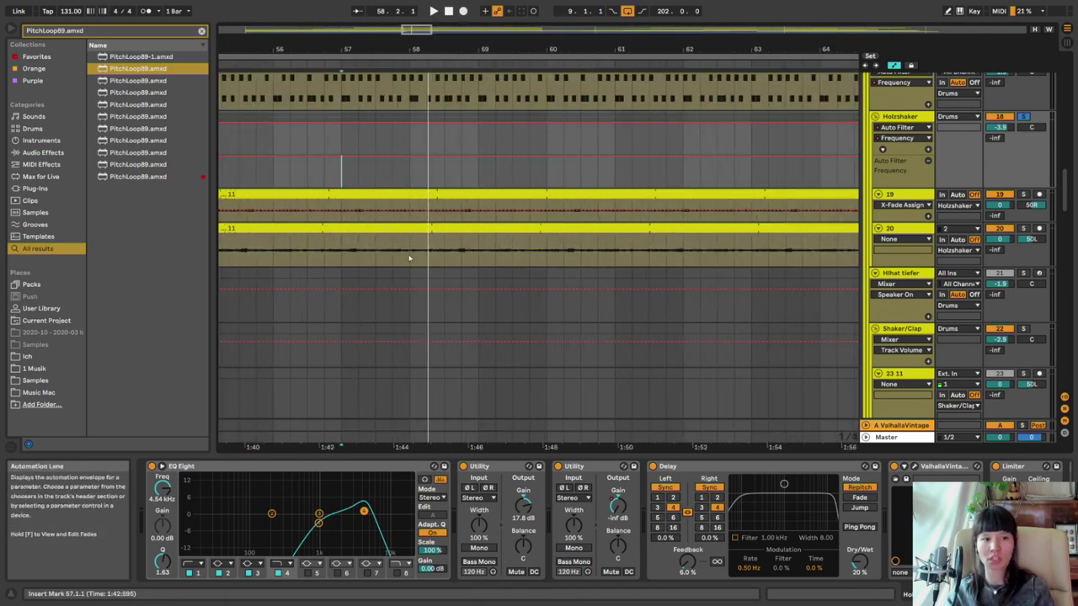
left_click(411, 258)
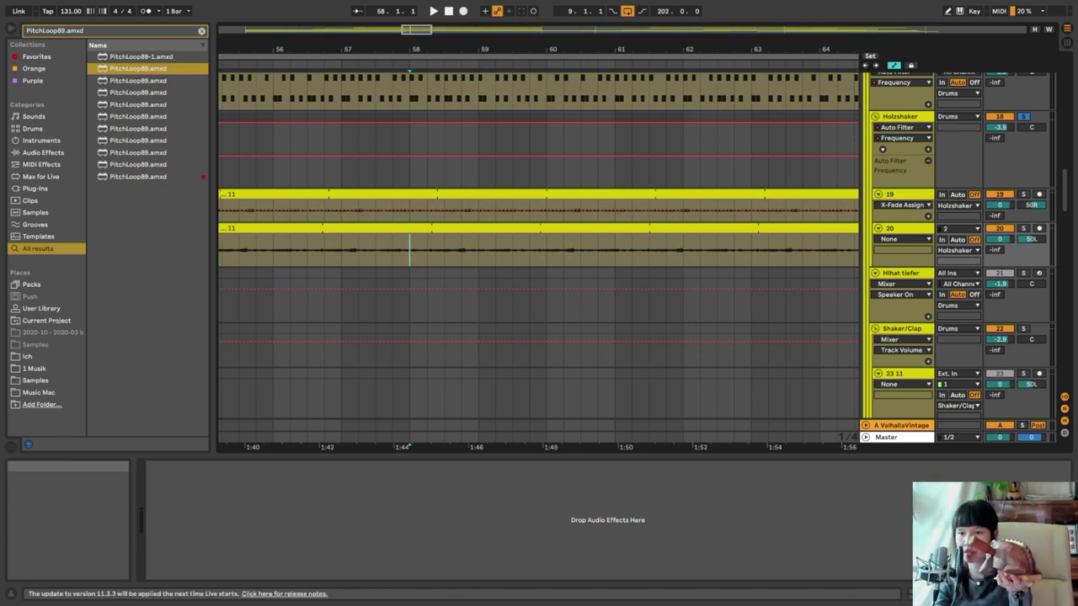
Move and close the Totalyser window, then play the Holzshaker automation from bar 55
left_click_drag(372, 175, 361, 172)
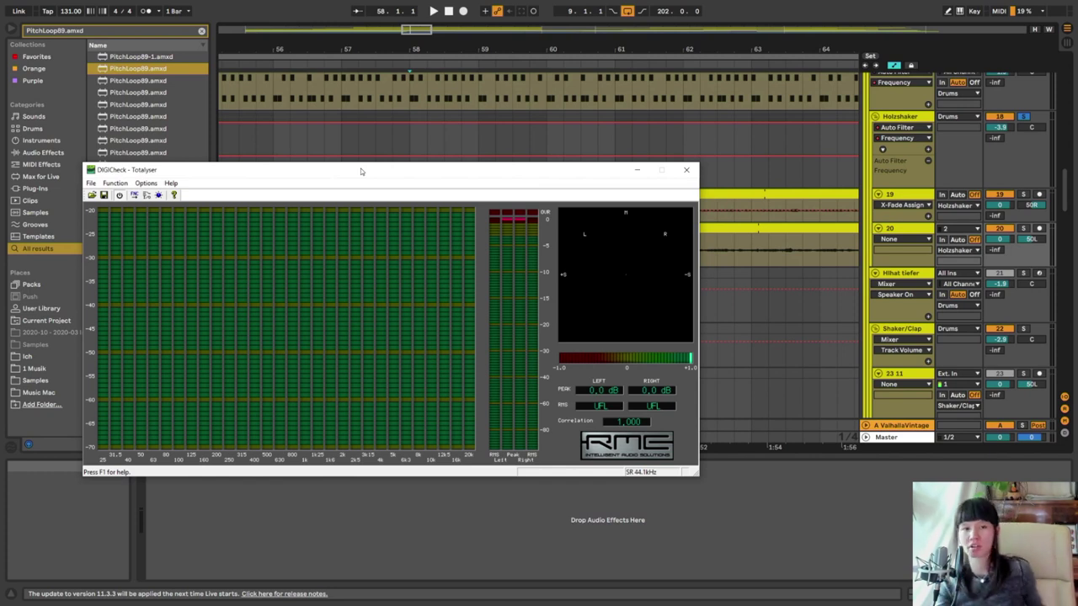
left_click(637, 170)
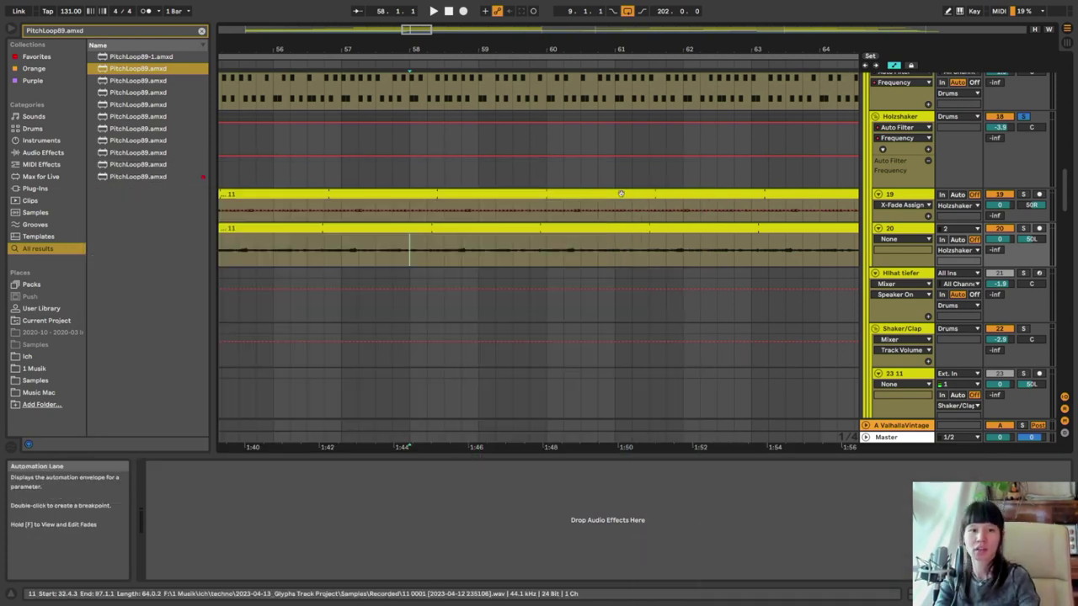
scroll(653, 215, "down", 5)
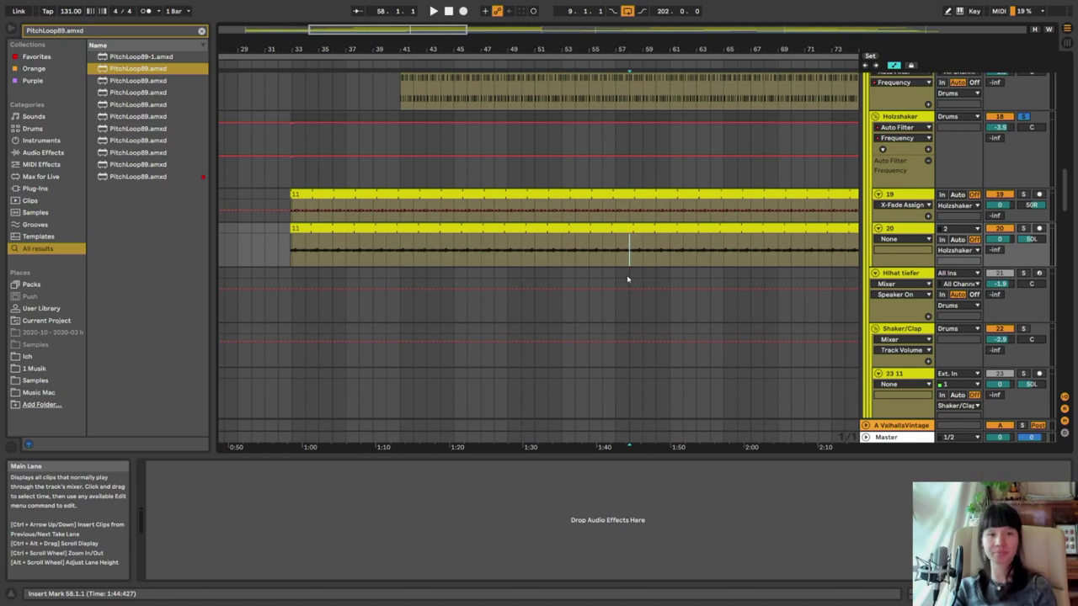
left_click(590, 173)
key("space")
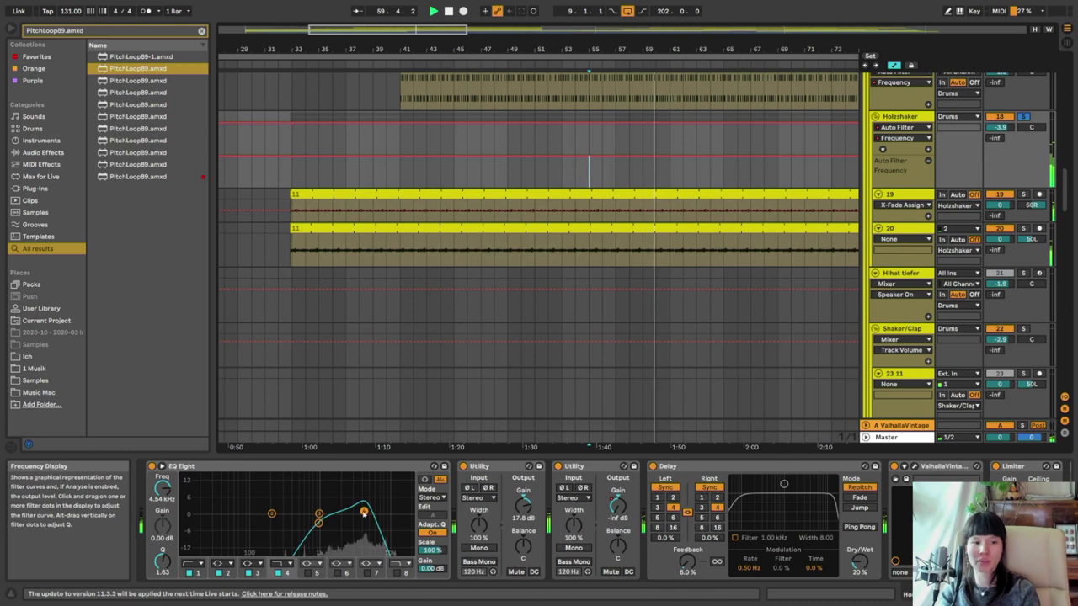
scroll(372, 514, "right", 5)
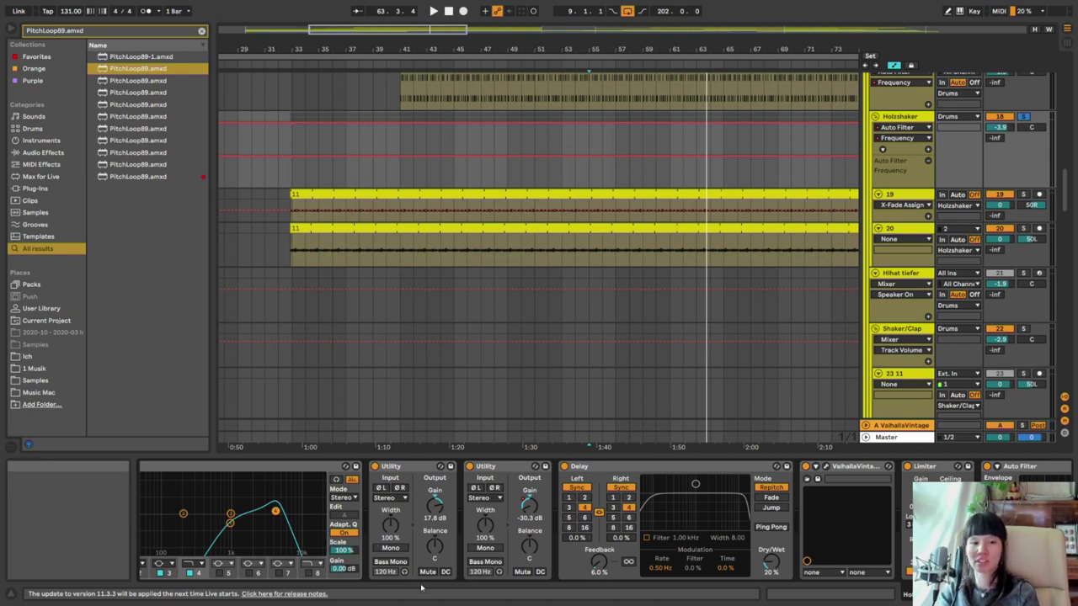
Check the second Utility gain's automation options and play the close-up from bar 62
right_click(529, 503)
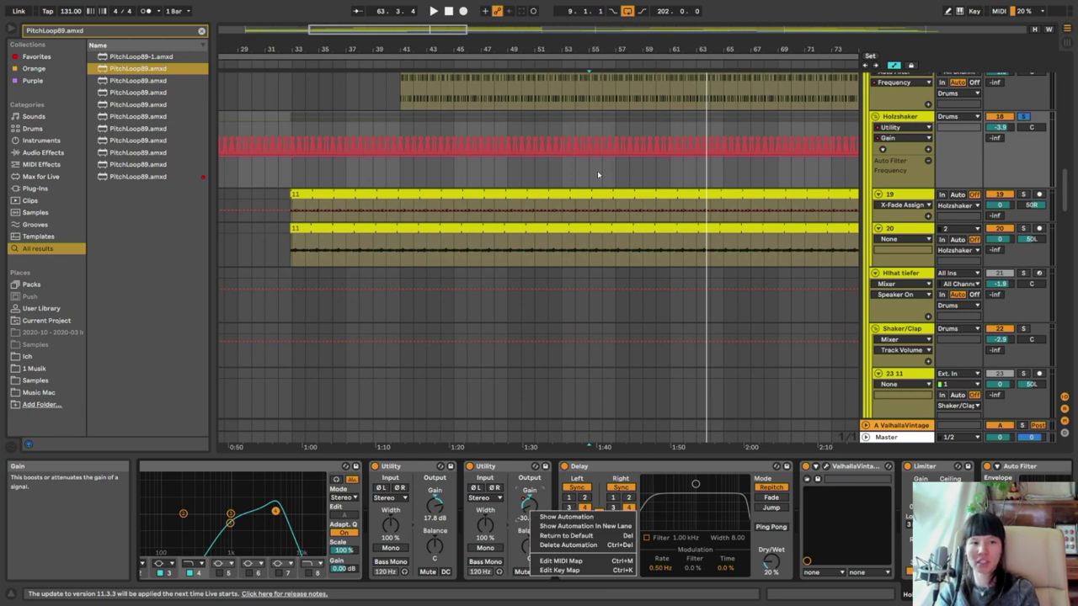
left_click(685, 167)
scroll(655, 126, "up", 10)
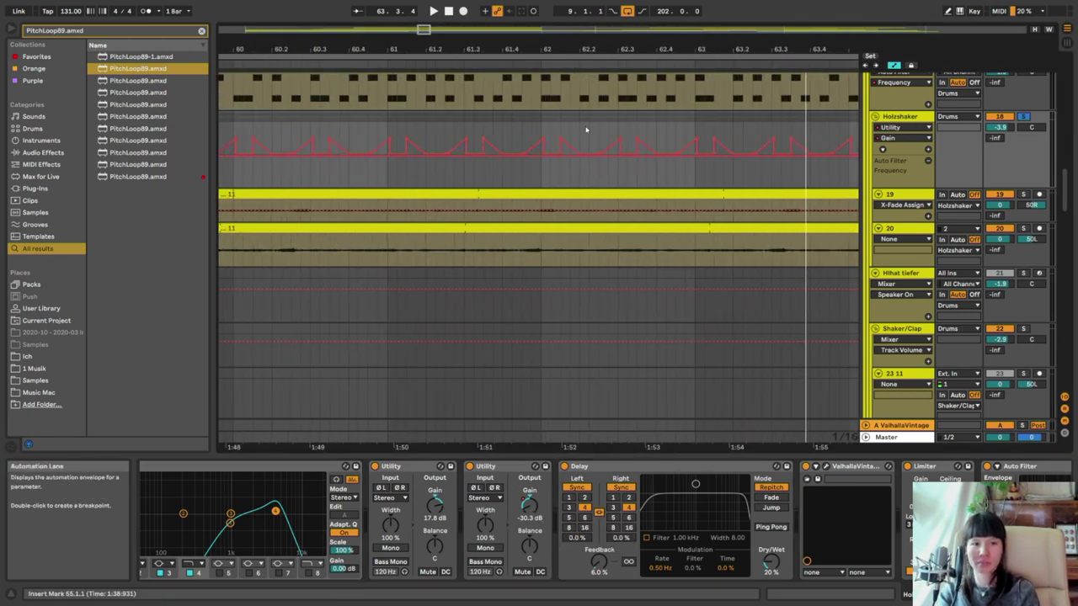
scroll(586, 129, "right", 2)
left_click(480, 128)
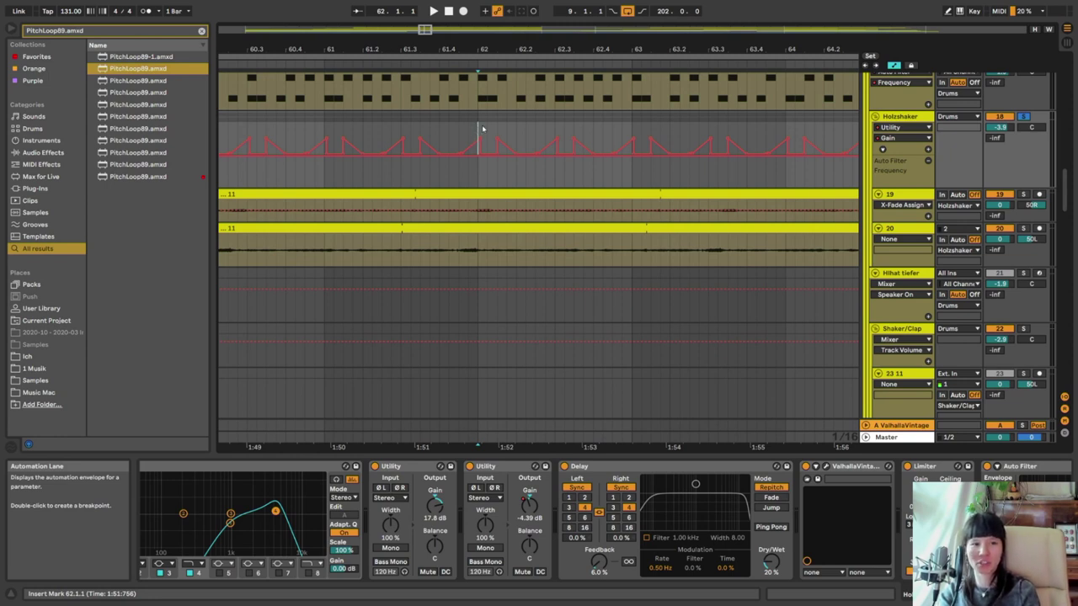
key("space")
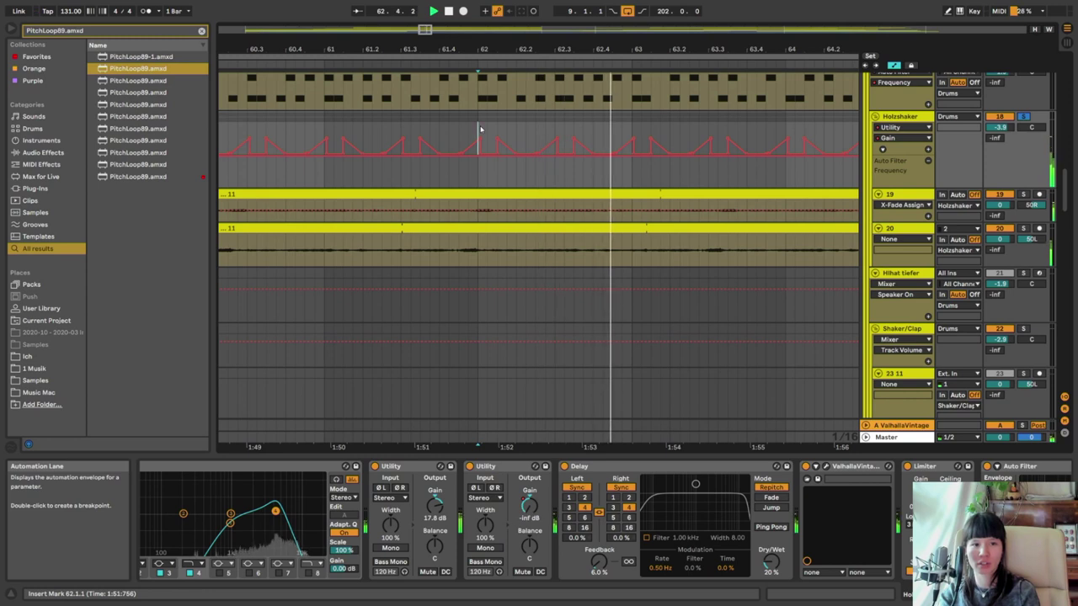
Toggle the metronome while zooming out, stop playback, and move the start to bar 71
left_click(145, 11)
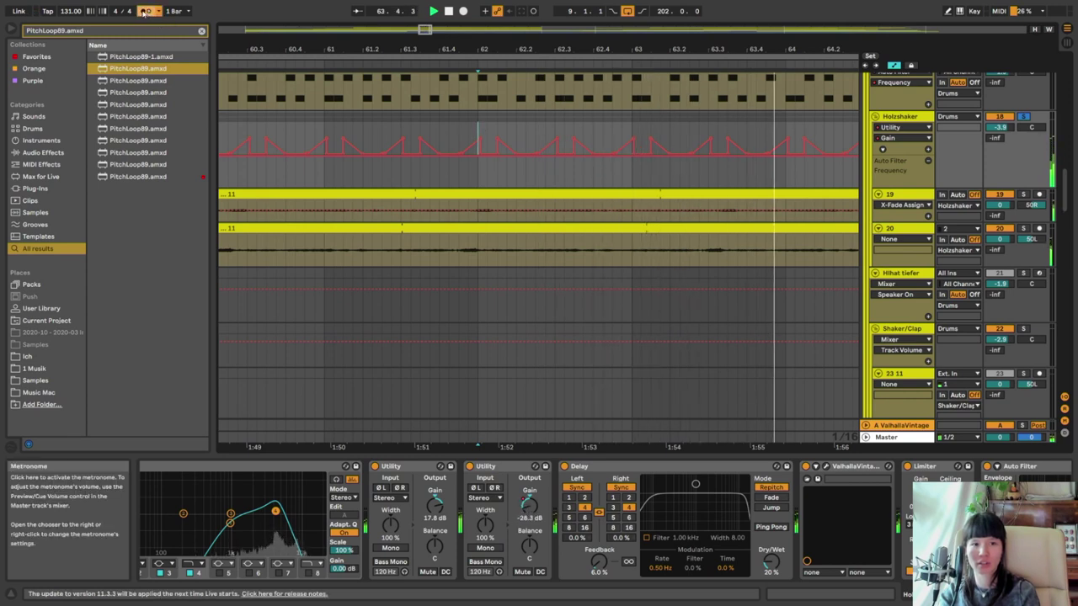
key("minus")
left_click(145, 11)
key("space")
left_click(499, 129)
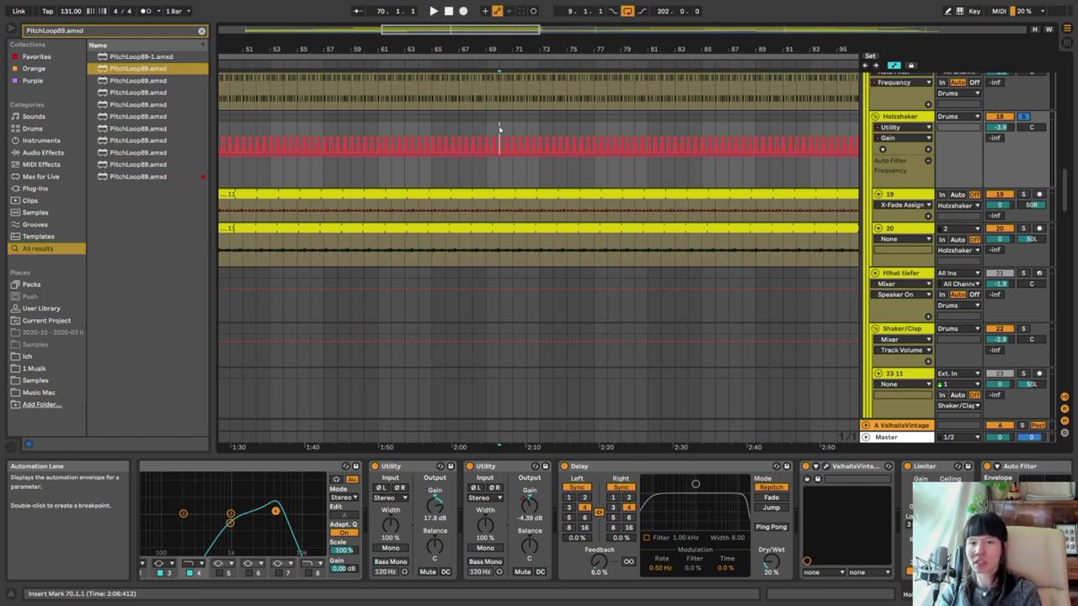
scroll(511, 122, "down", 3)
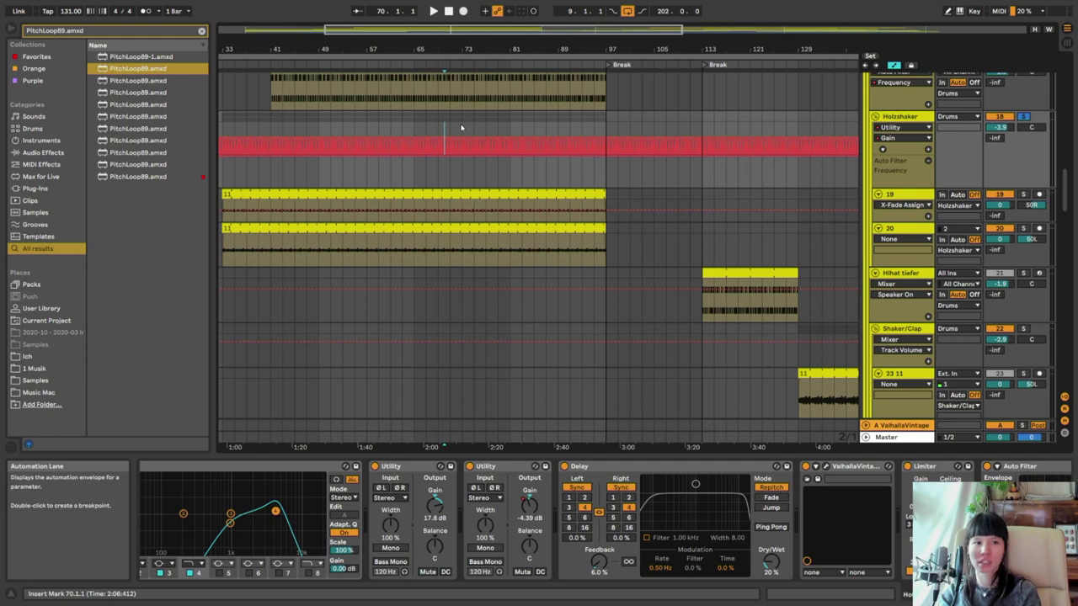
left_click(450, 129)
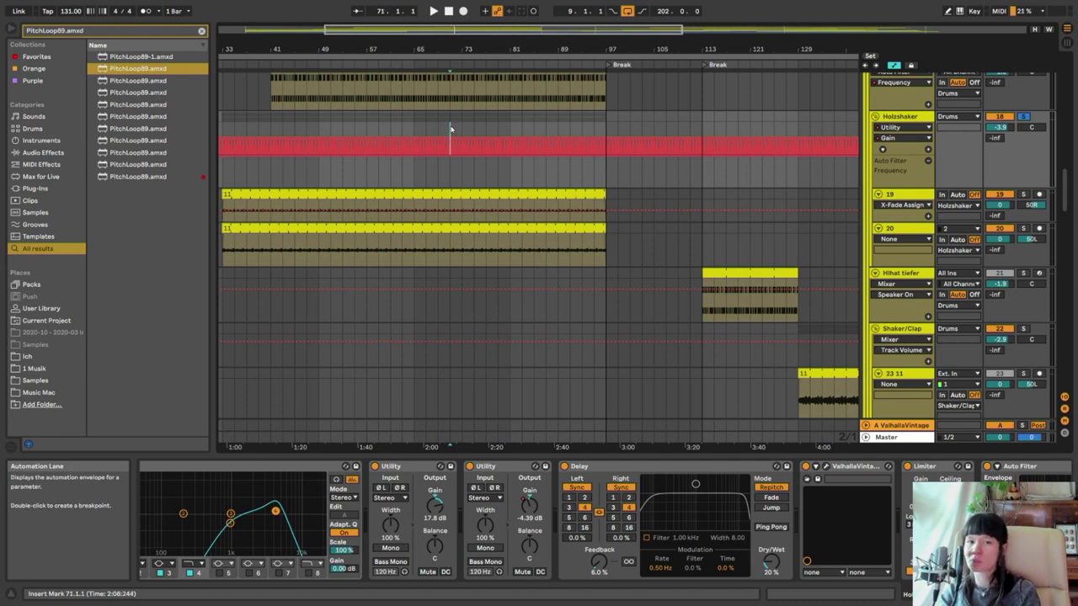
Select the Holzshaker Delay device, play from bar 71, and switch the Delay off
right_click(528, 506)
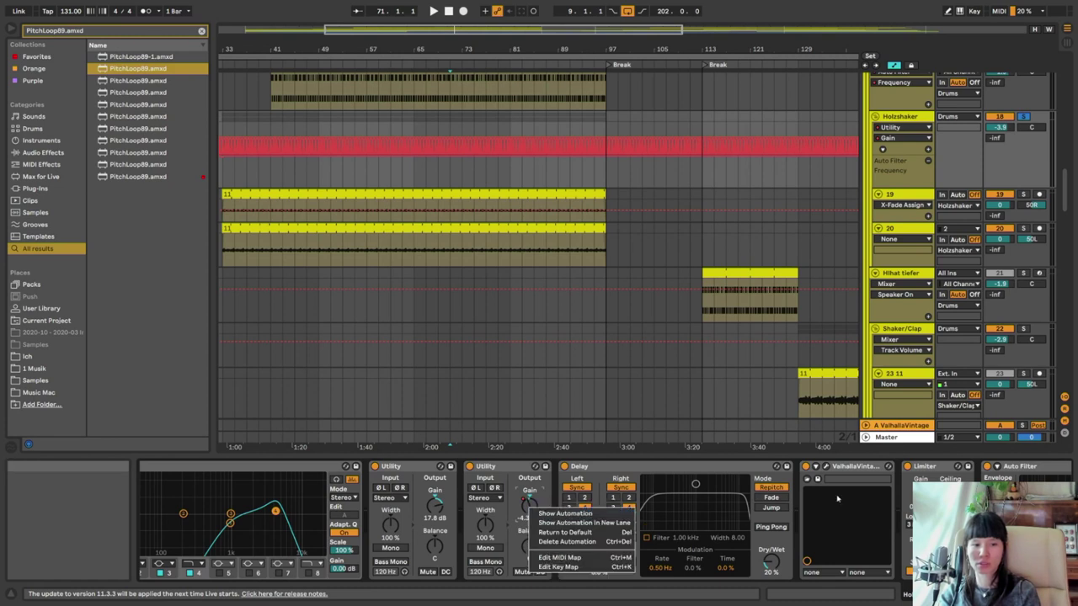
left_click(764, 468)
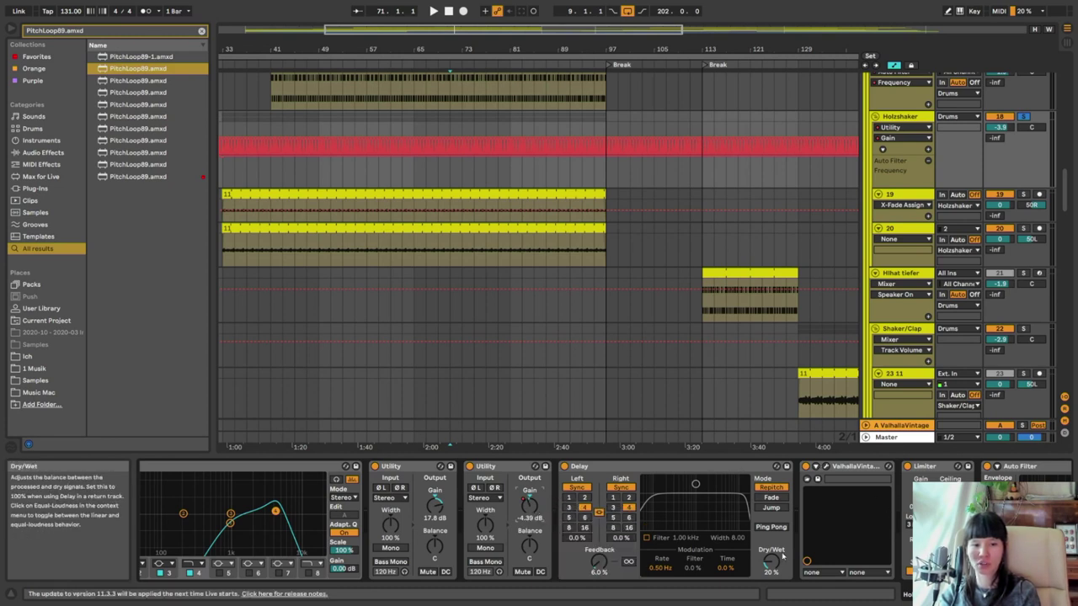
left_click(608, 469)
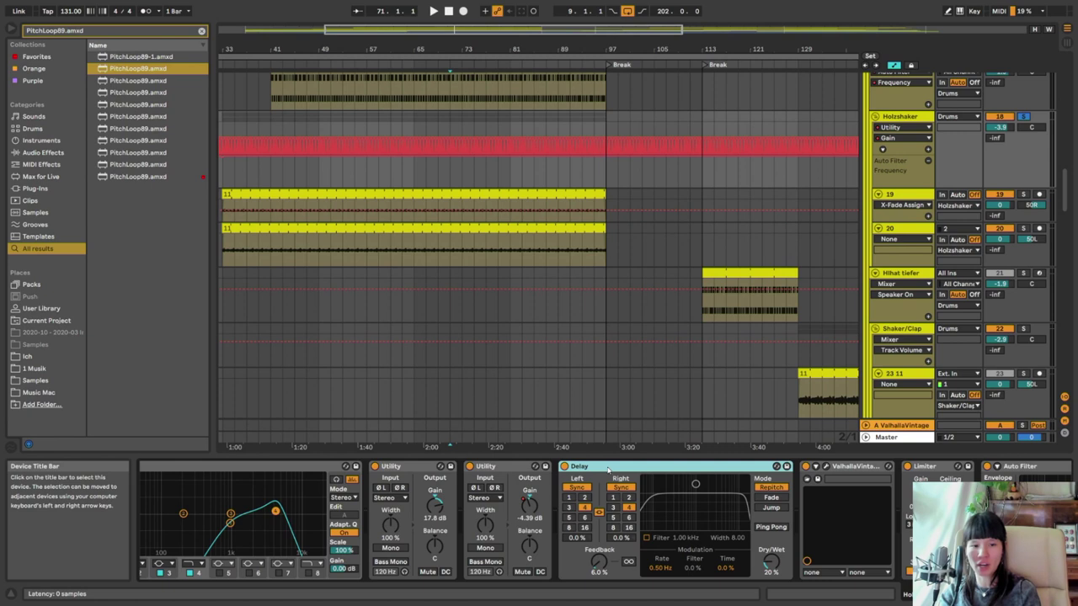
key("space")
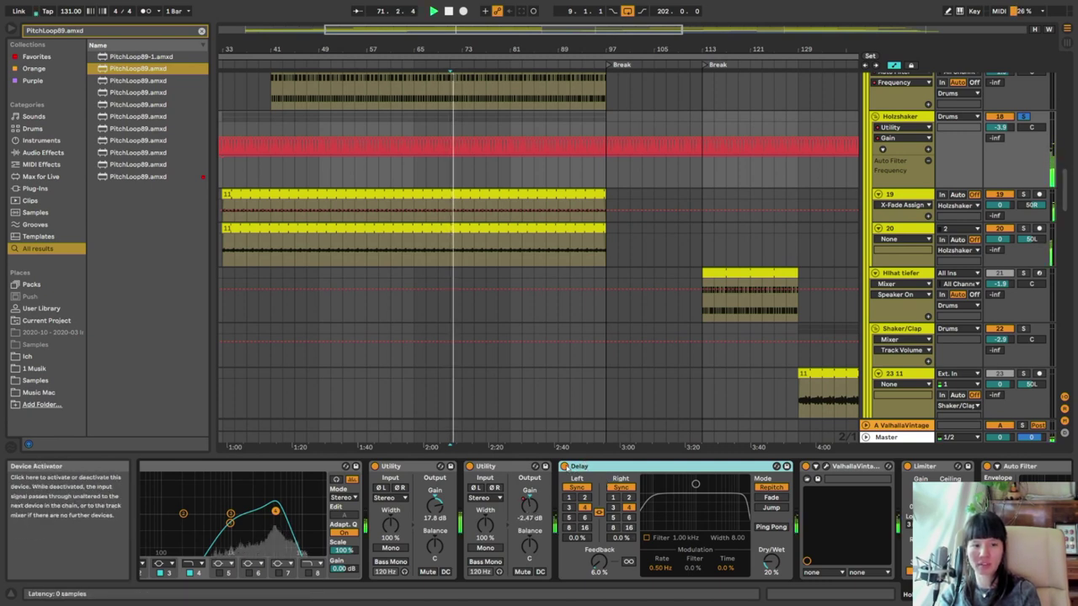
left_click(564, 467)
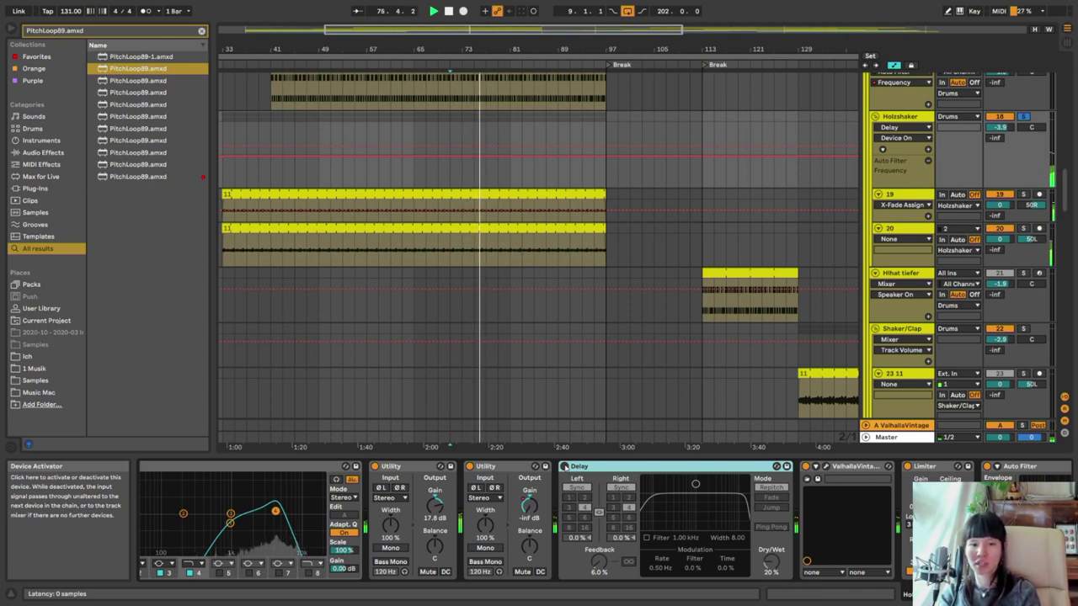
Select the ValhallaVintage reverb device and scroll to bring tracks 23 and 24 into view
scroll(535, 510, "right", 5)
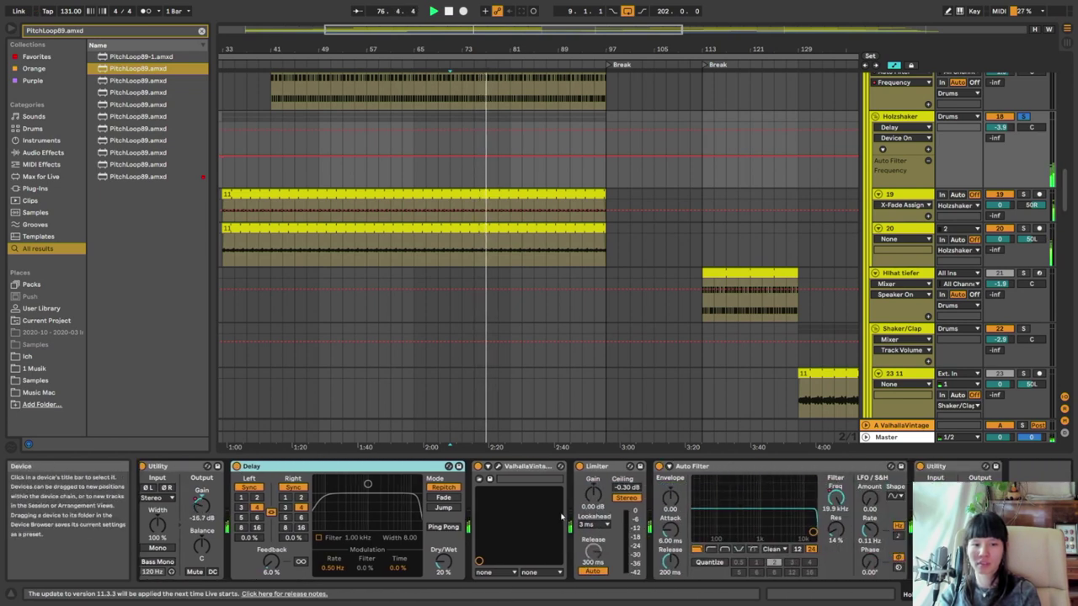
left_click(535, 510)
left_click_drag(200, 505, 201, 547)
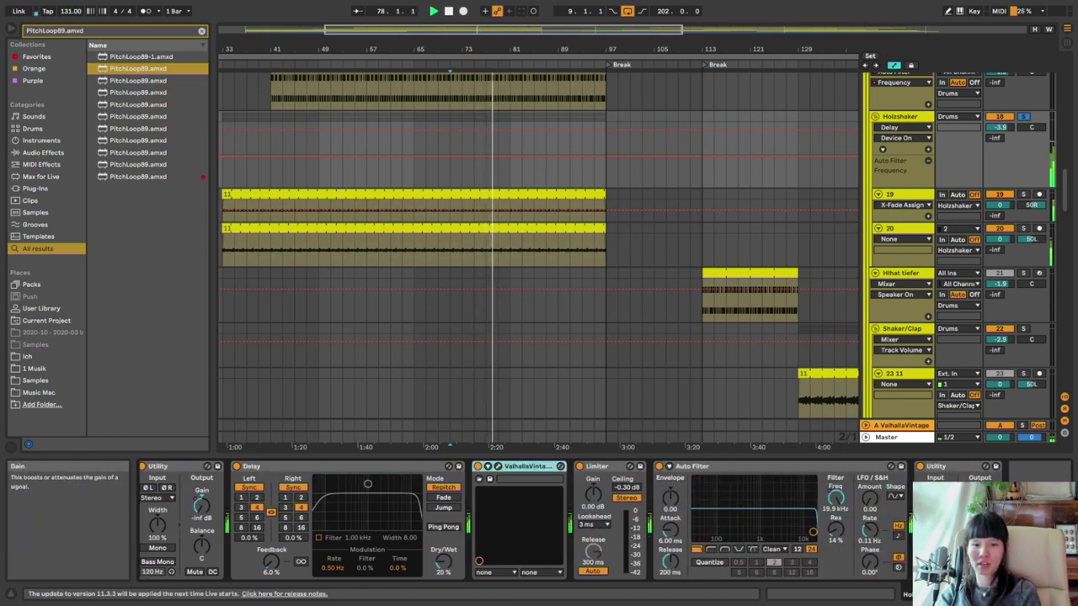
scroll(543, 228, "down", 2)
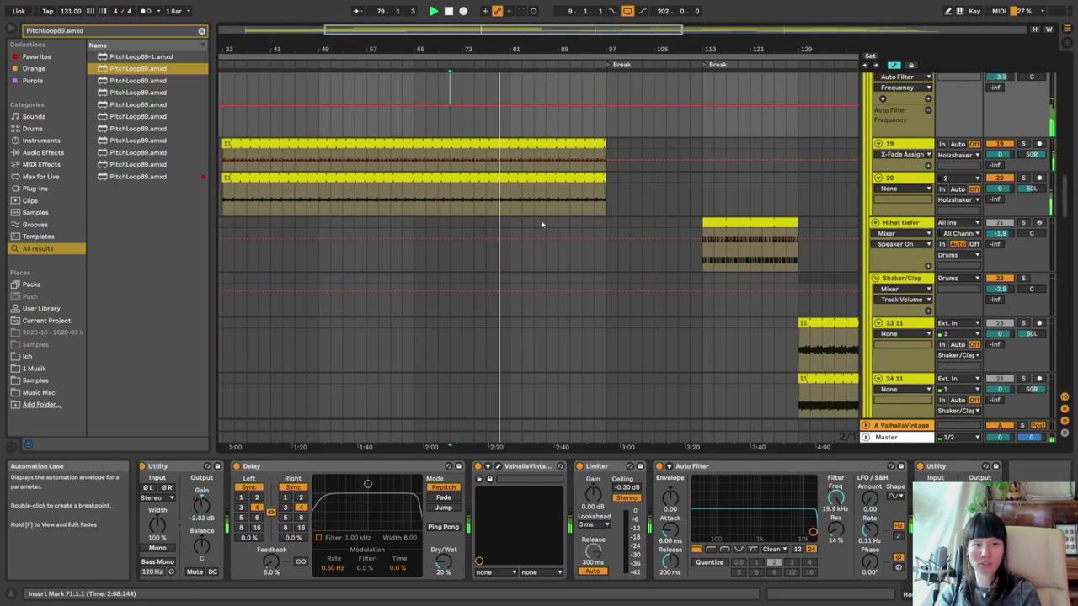
Select the whole Hihat tiefer clip and bring its effect chain into view
scroll(543, 228, "down", 2)
left_click(764, 209)
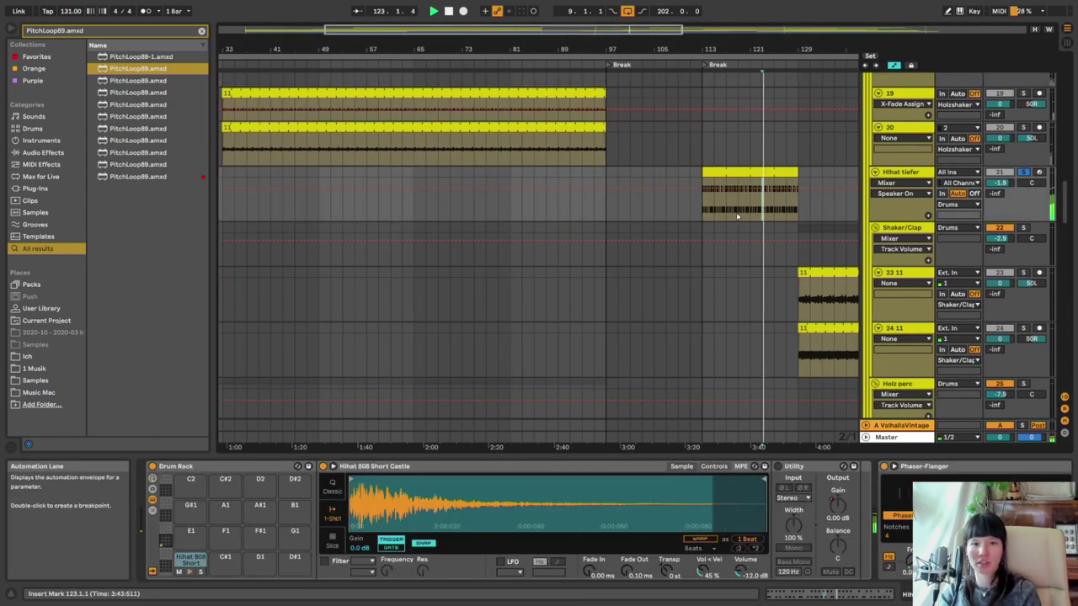
left_click(722, 169)
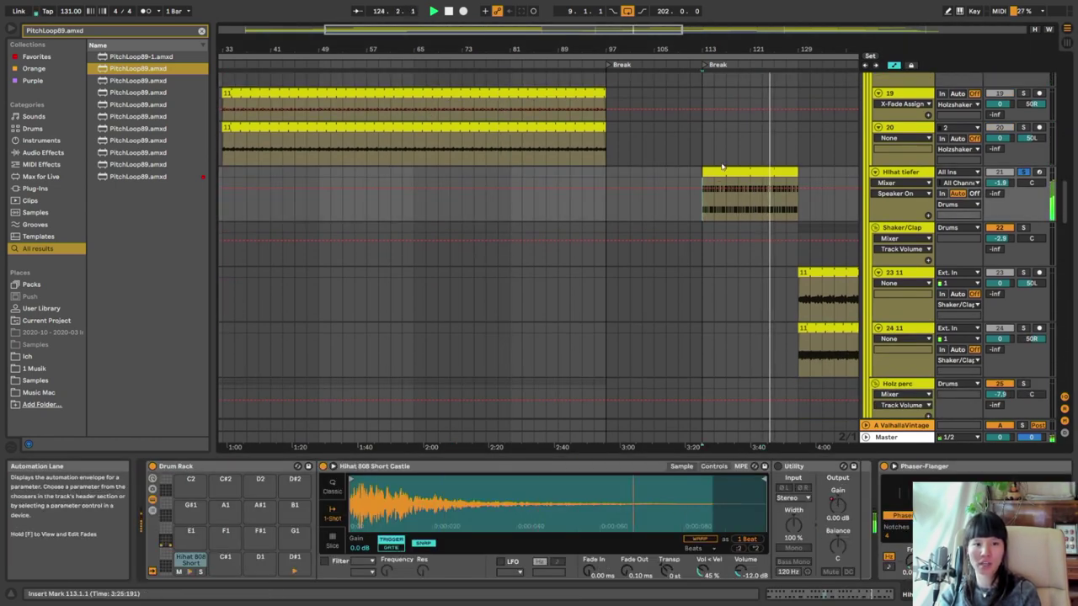
left_click(721, 169)
left_click(876, 594)
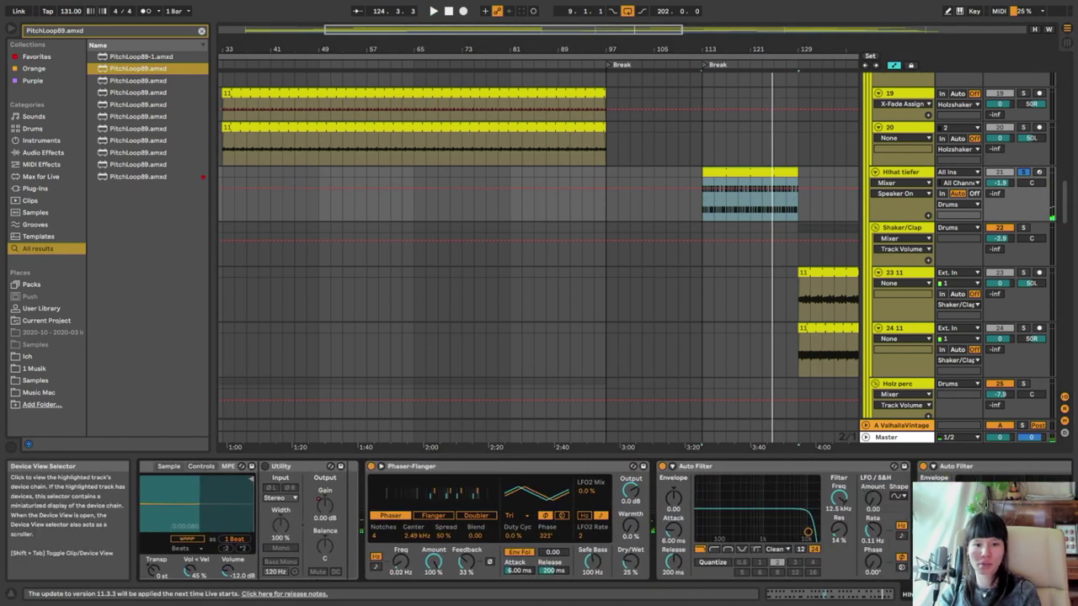
left_click(885, 593)
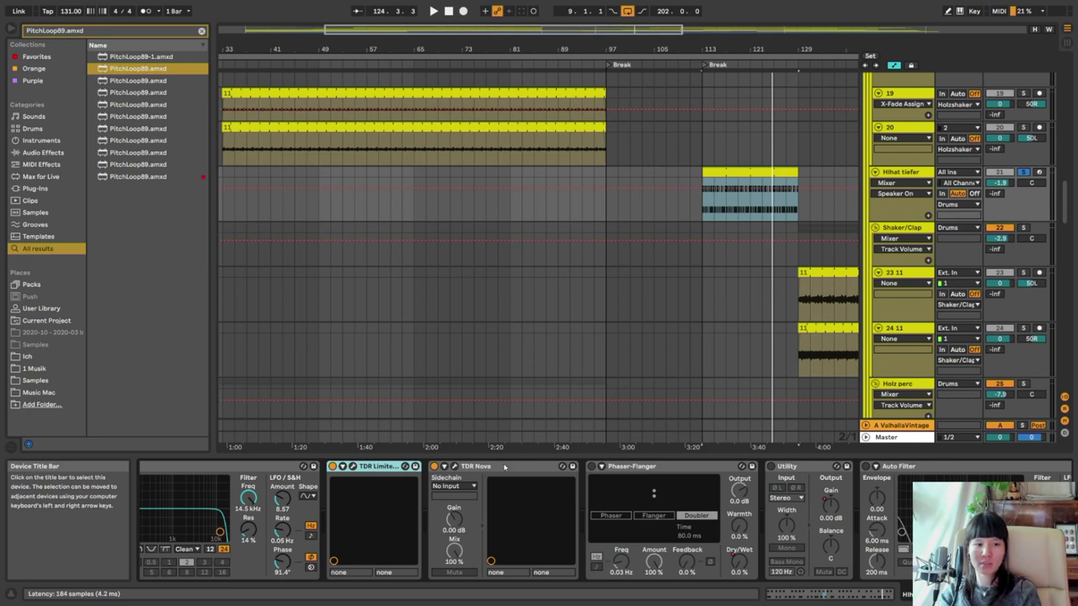
Delete the Phaser-Flanger, Utility and Auto Filter devices from the chain
left_click(505, 467)
left_click(842, 593)
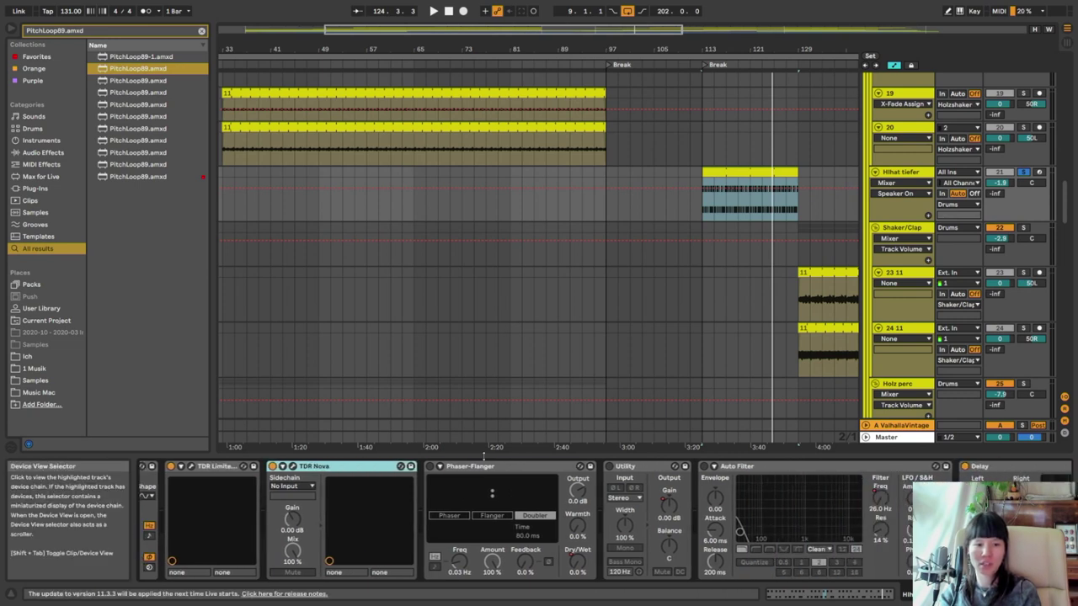
left_click(488, 466)
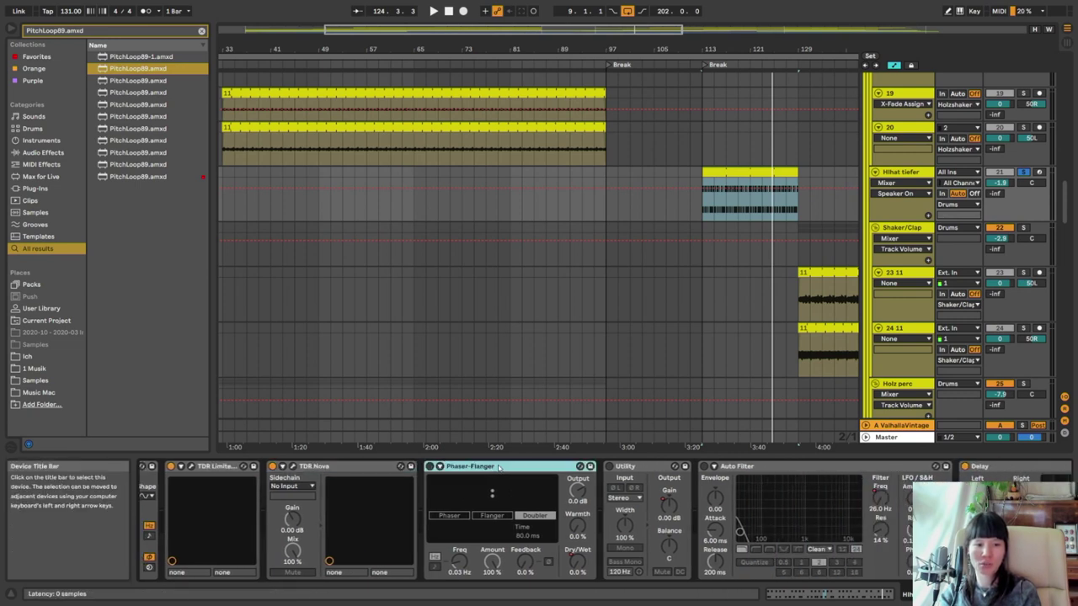
left_click(871, 476)
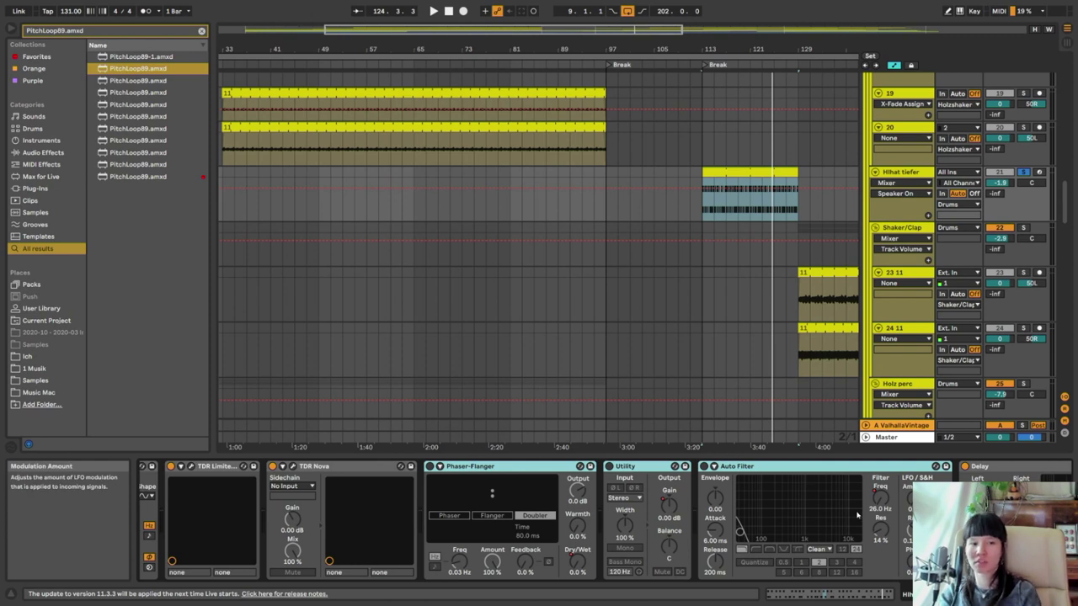
key("Delete")
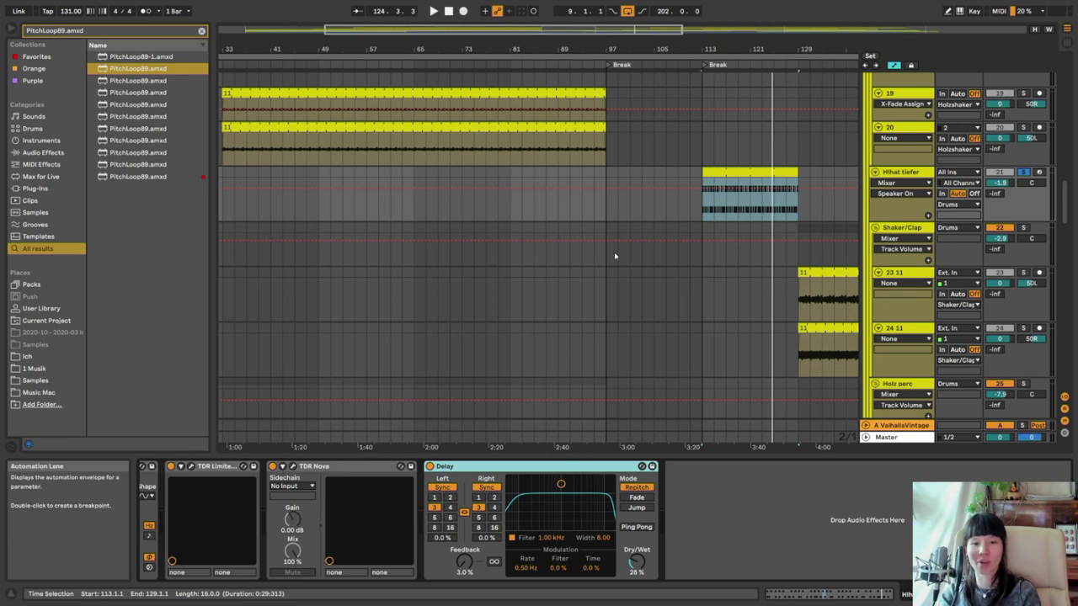
scroll(618, 256, "right", 1)
scroll(618, 255, "right", 6)
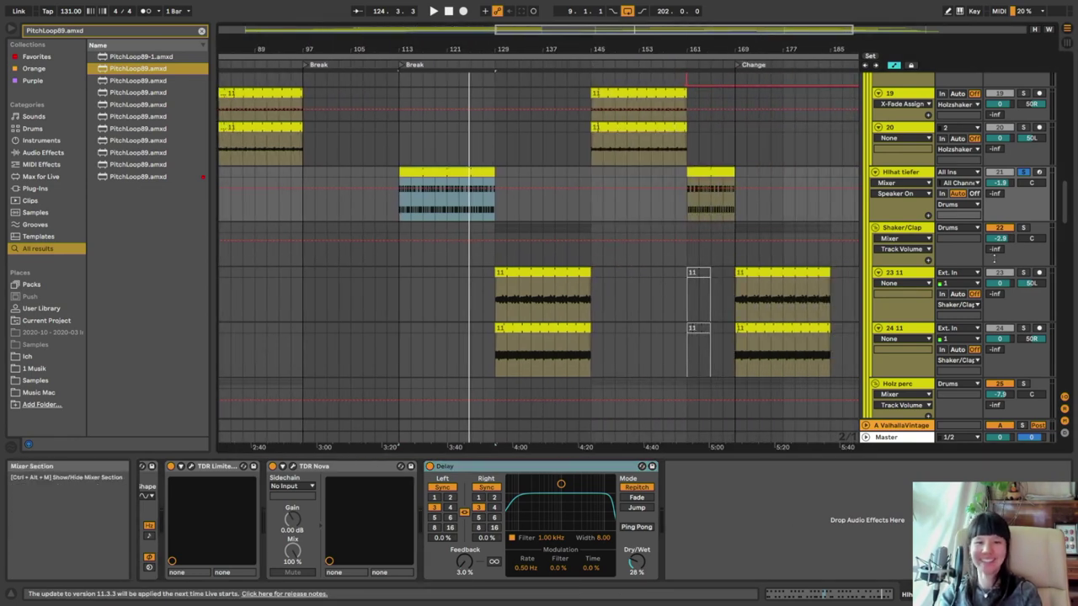
Select the Shaker/Clap track and open its Utility Gain parameter options
left_click(511, 301)
key("space")
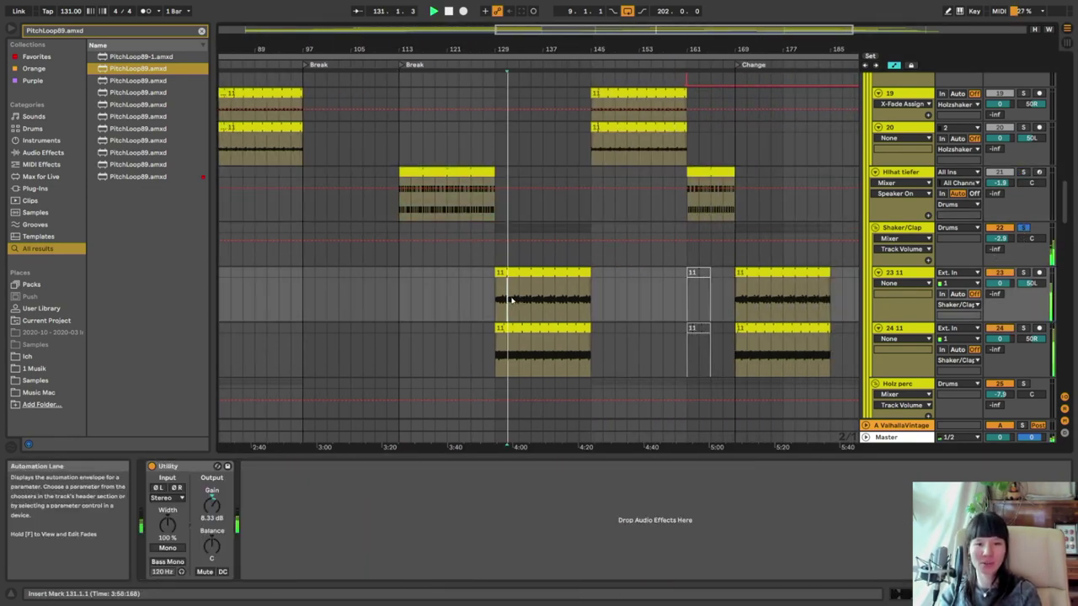
left_click(515, 261)
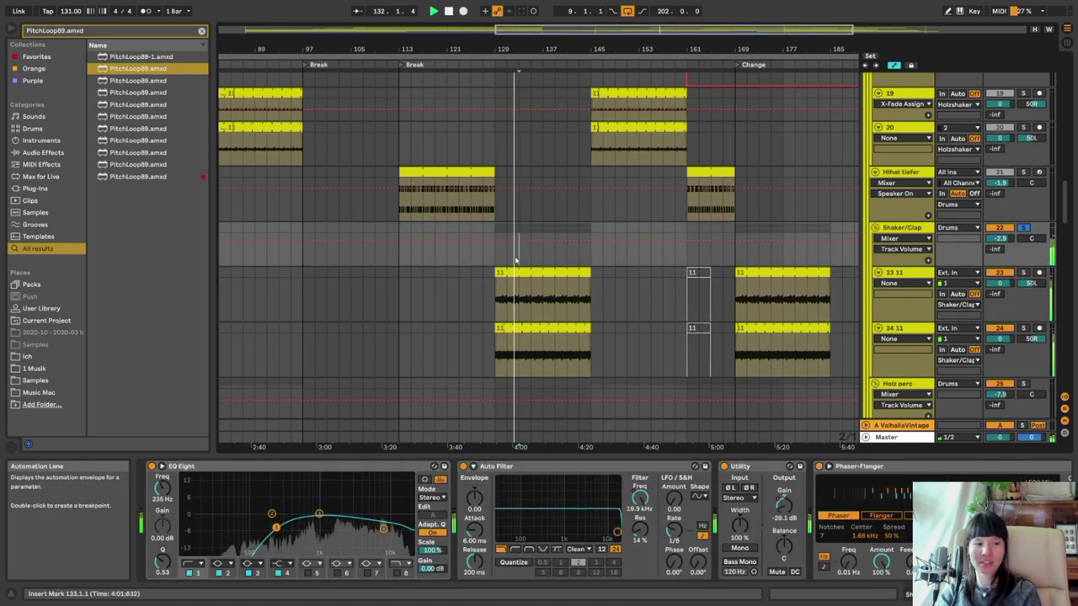
right_click(784, 505)
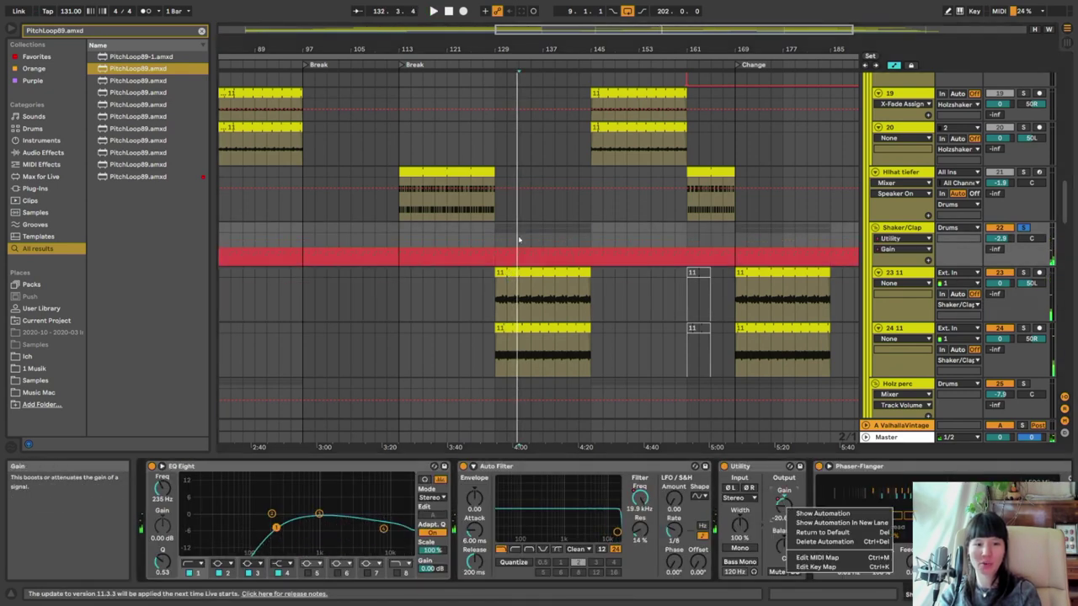
key("Escape")
Play the Shaker/Clap pulsing gain automation from bar 129
scroll(474, 233, "up", 10)
left_click(376, 225)
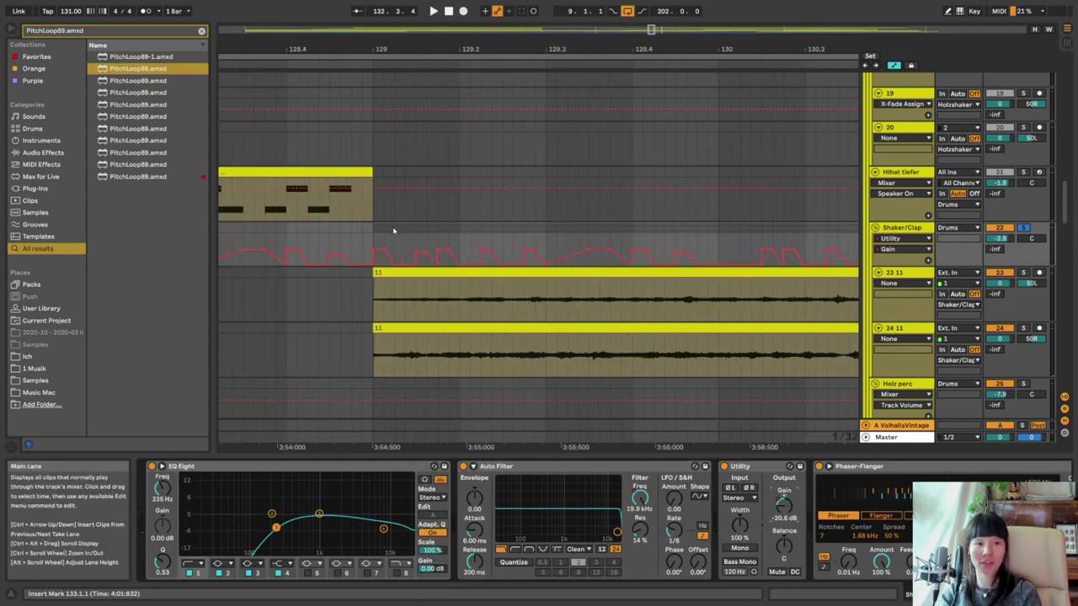
scroll(374, 241, "up", 3)
key("space")
scroll(375, 242, "right", 3)
scroll(409, 317, "down", 5)
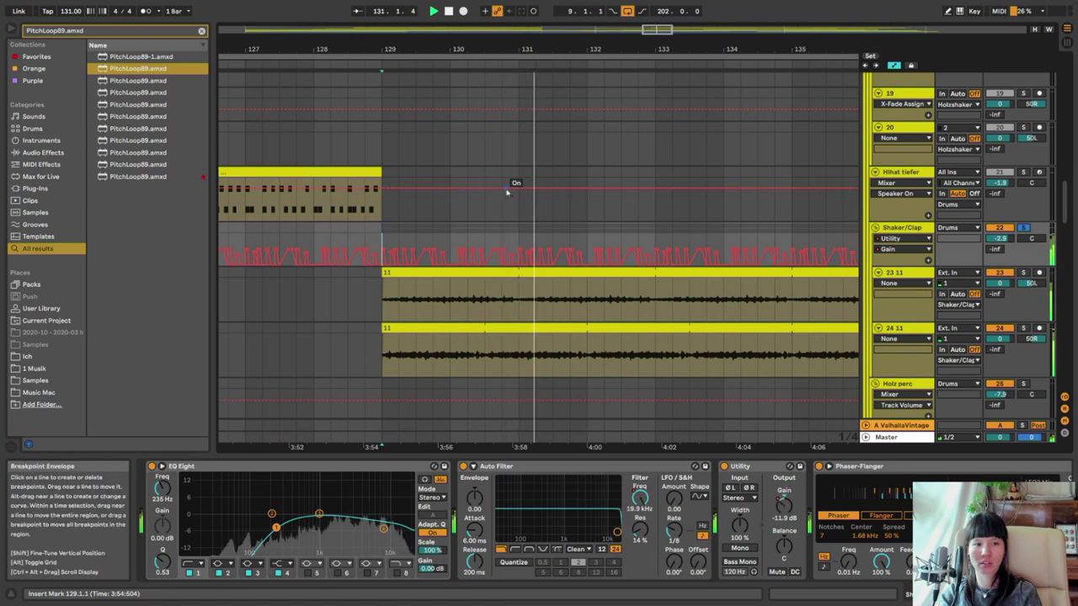
scroll(567, 236, "right", 3)
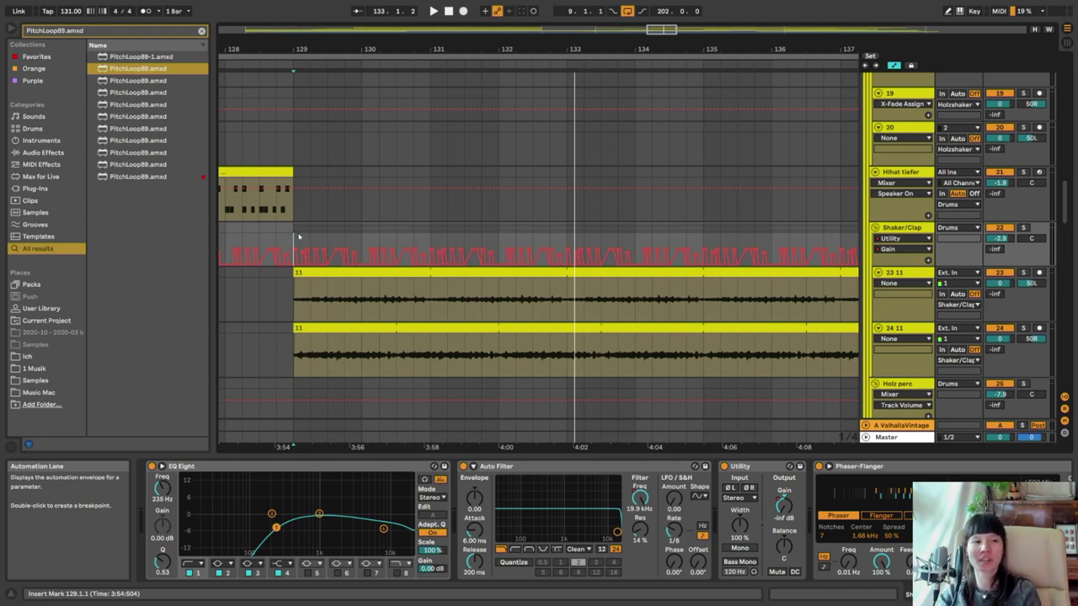
Mark one bar of gain automation from bar 129, then clear the time selection
scroll(294, 238, "up", 5)
scroll(384, 238, "right", 2)
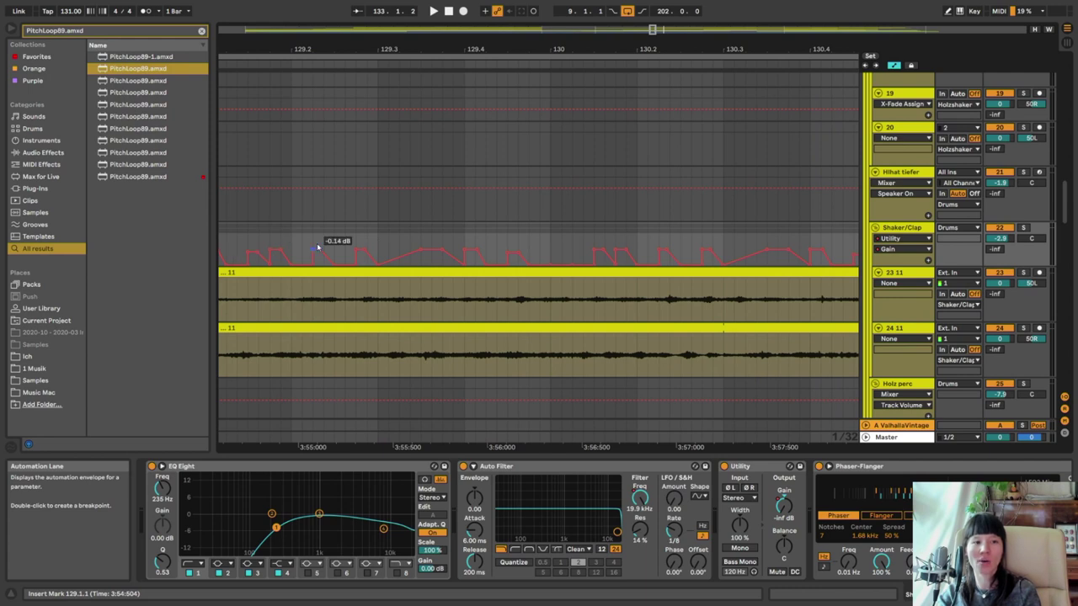
scroll(267, 240, "down", 3)
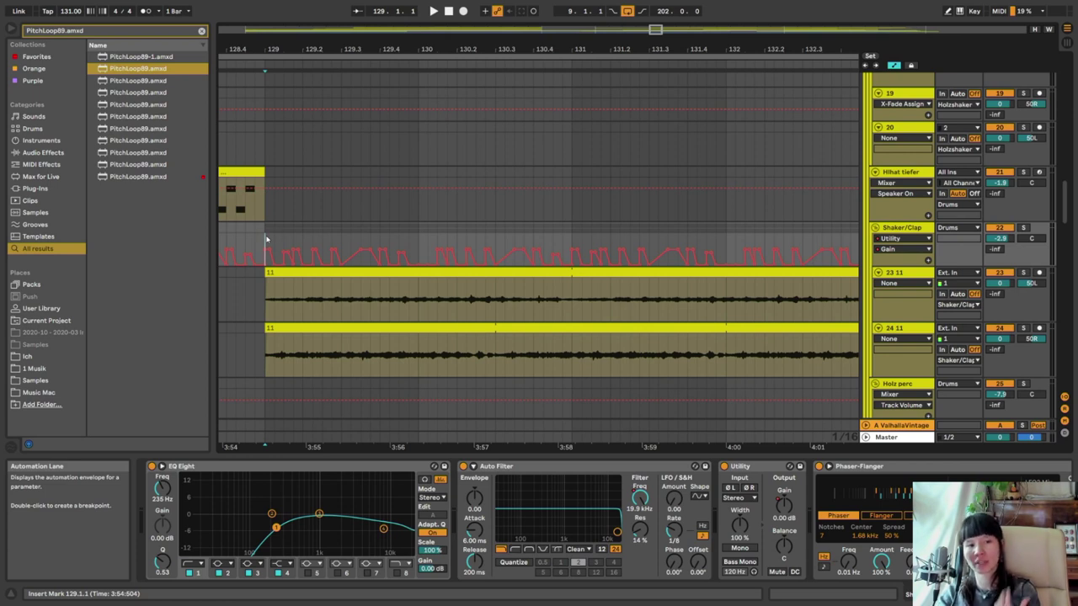
left_click_drag(269, 244, 570, 249)
left_click(419, 249)
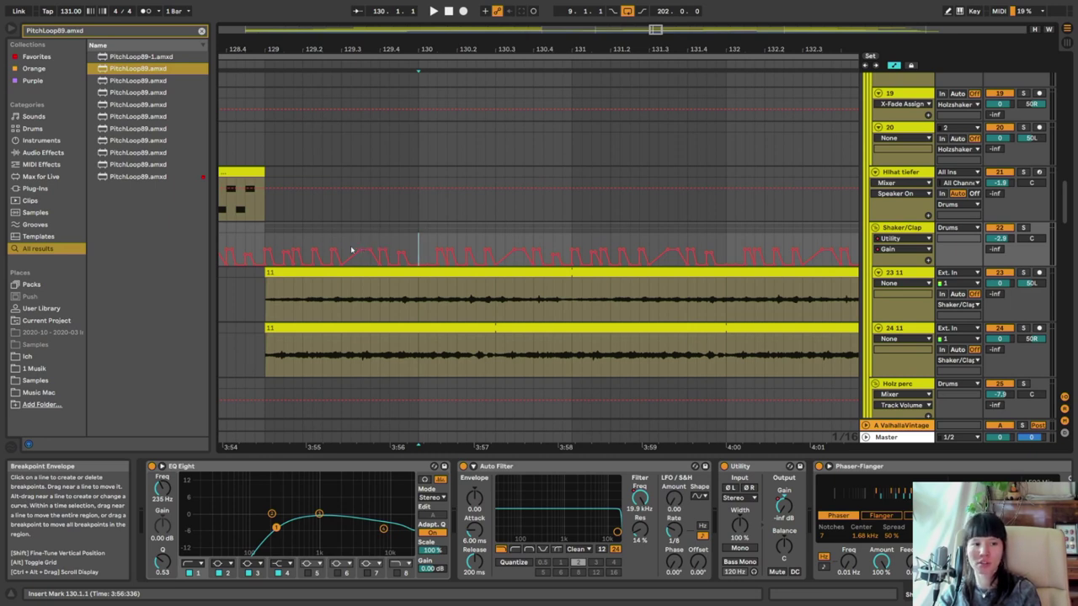
Play from near bar 132 and scroll down to the Holz perc tracks 27–31
scroll(351, 247, "down", 5)
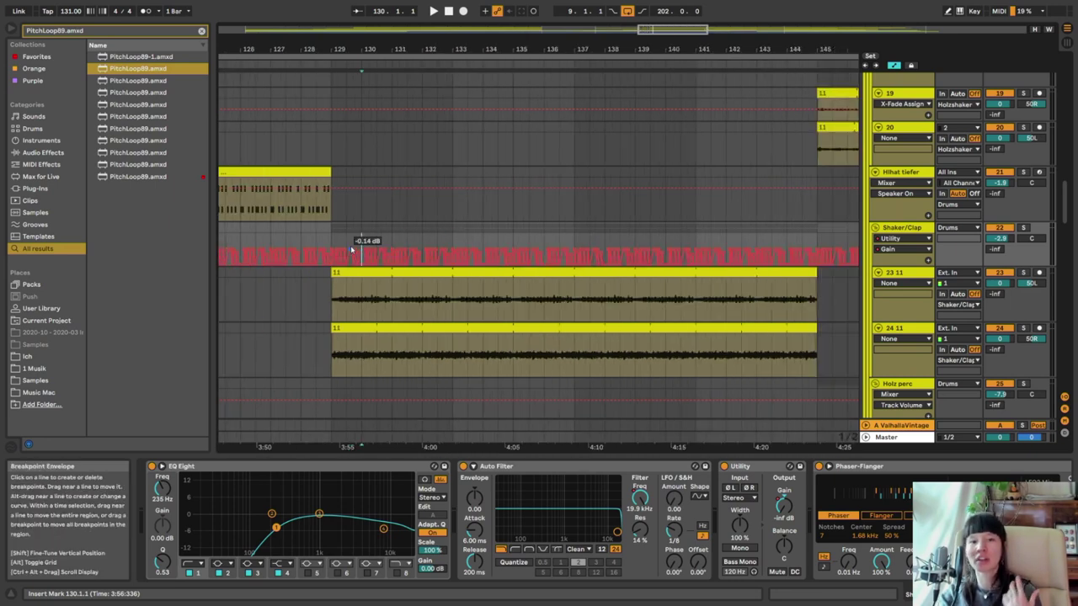
left_click(445, 239)
key("space")
scroll(447, 238, "down", 5)
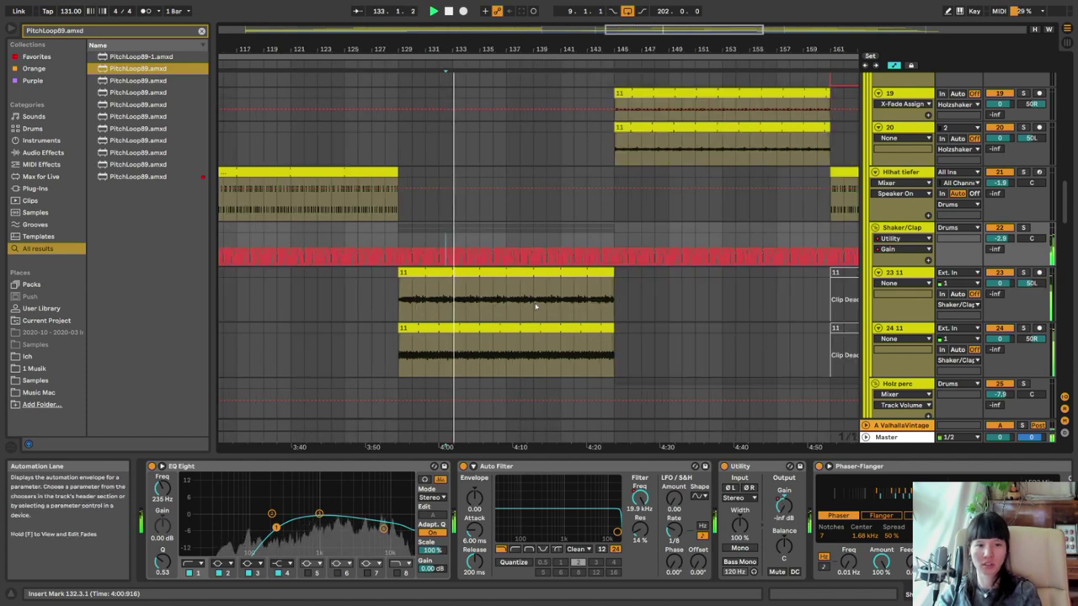
scroll(450, 269, "down", 10)
scroll(755, 278, "down", 3)
scroll(754, 273, "down", 5)
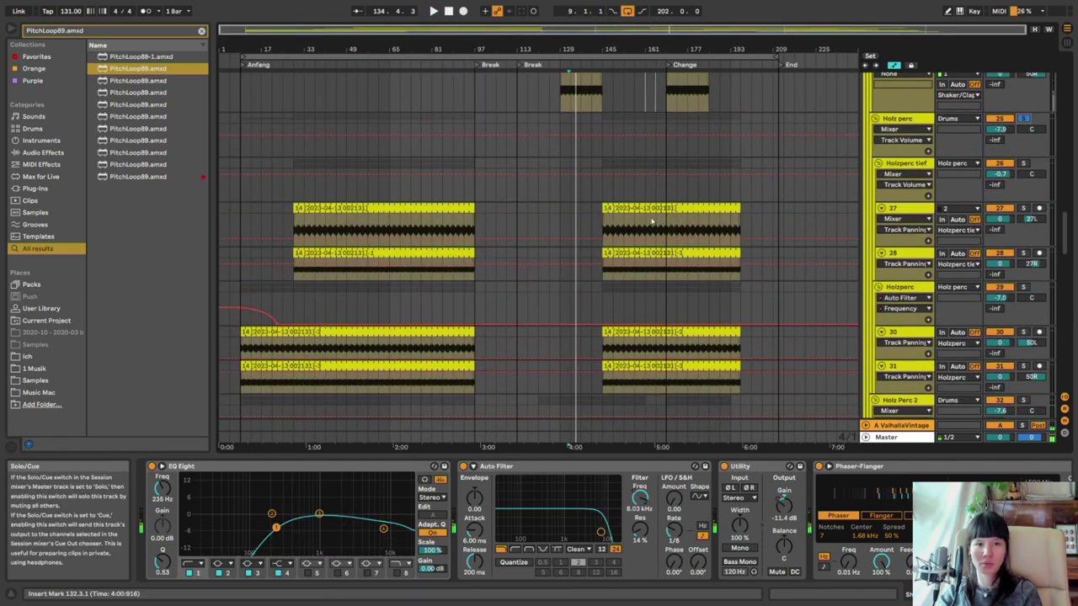
Inspect Holzperc tief's Drum Buss and Auto Pan effects, selecting the Drum Buss
left_click(637, 211)
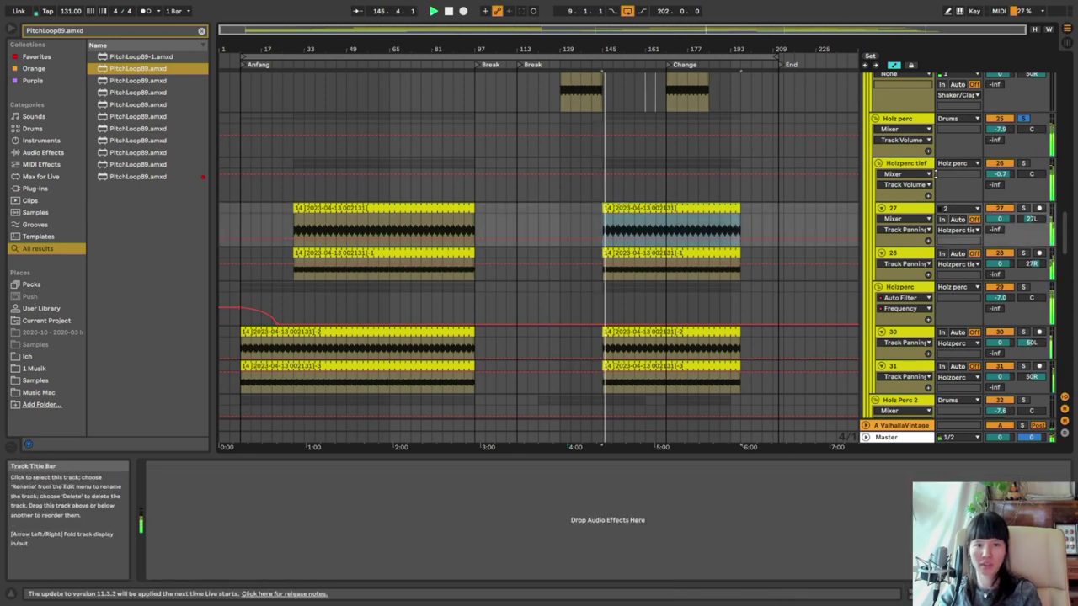
left_click(907, 123)
left_click(887, 172)
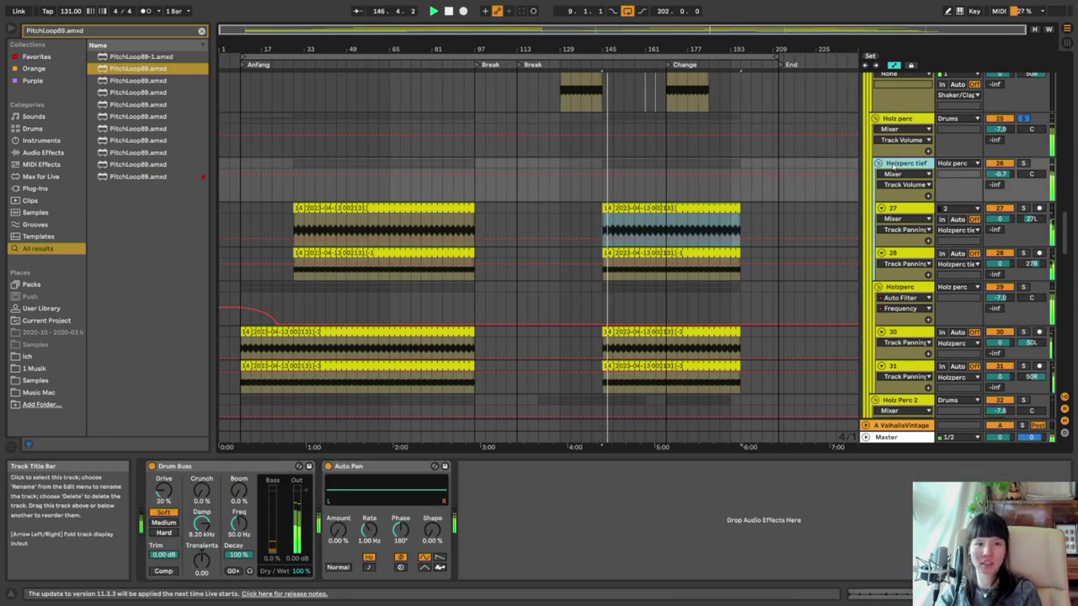
left_click(208, 467)
scroll(901, 253, "down", 1)
Open the track 27 clip's sample settings, then switch to the track 28 clip at bar 145
left_click(912, 196)
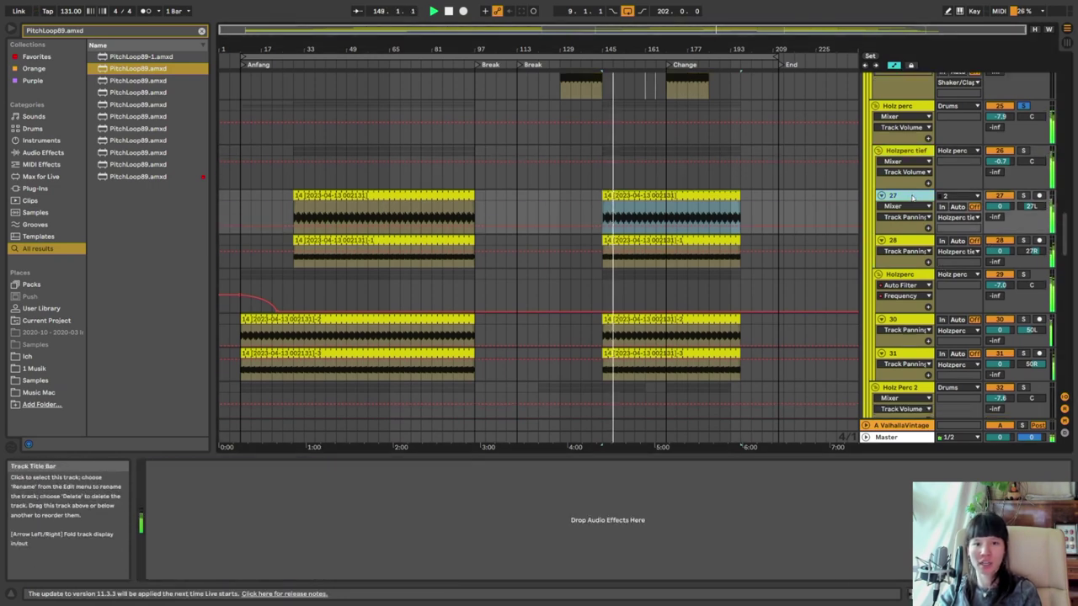
left_click(695, 207)
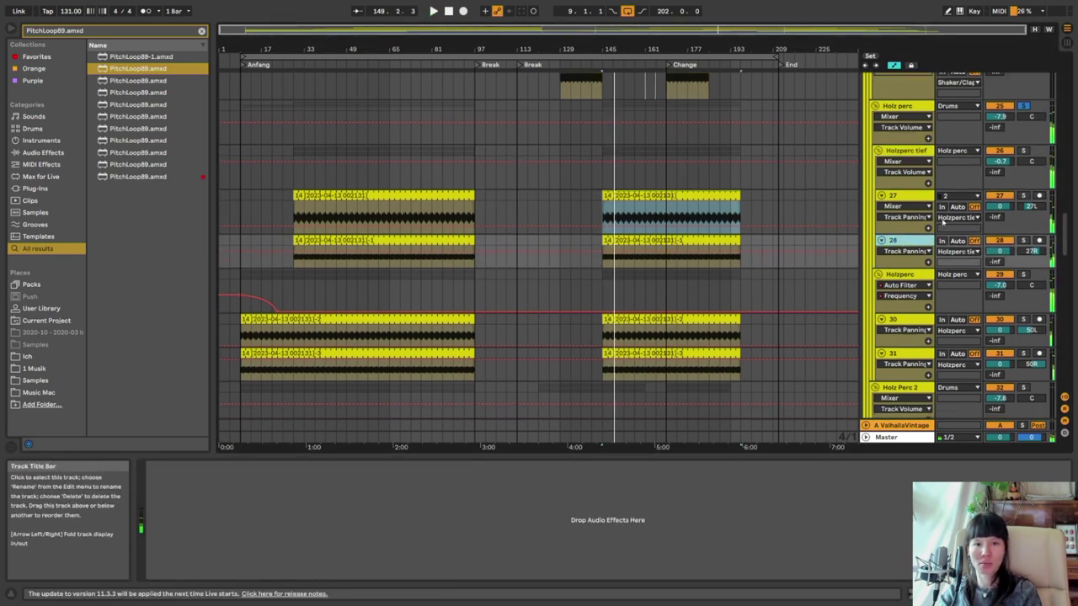
left_click(688, 199)
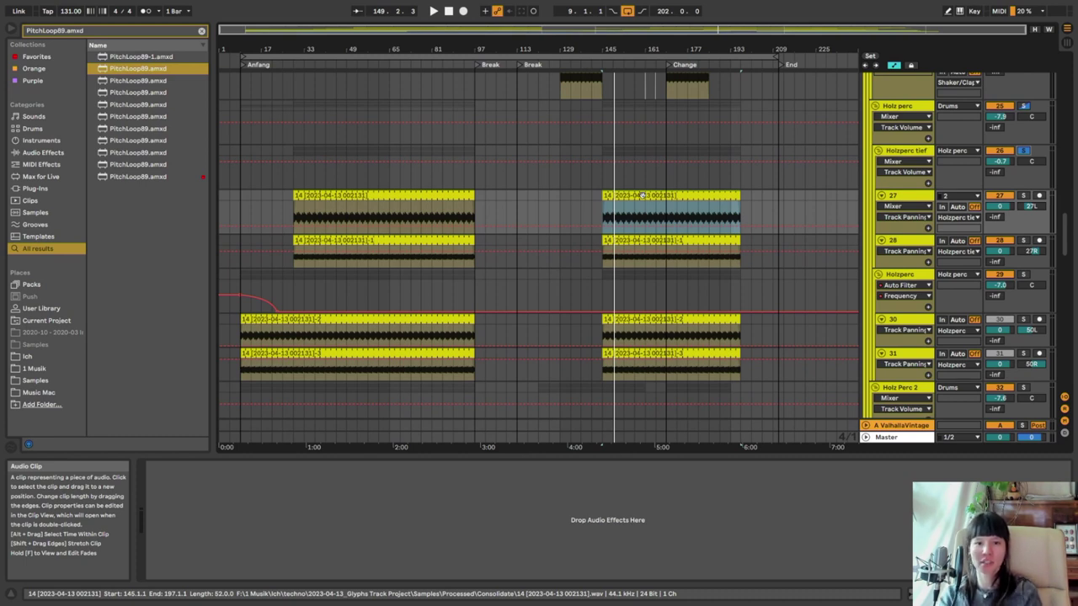
double_click(642, 196)
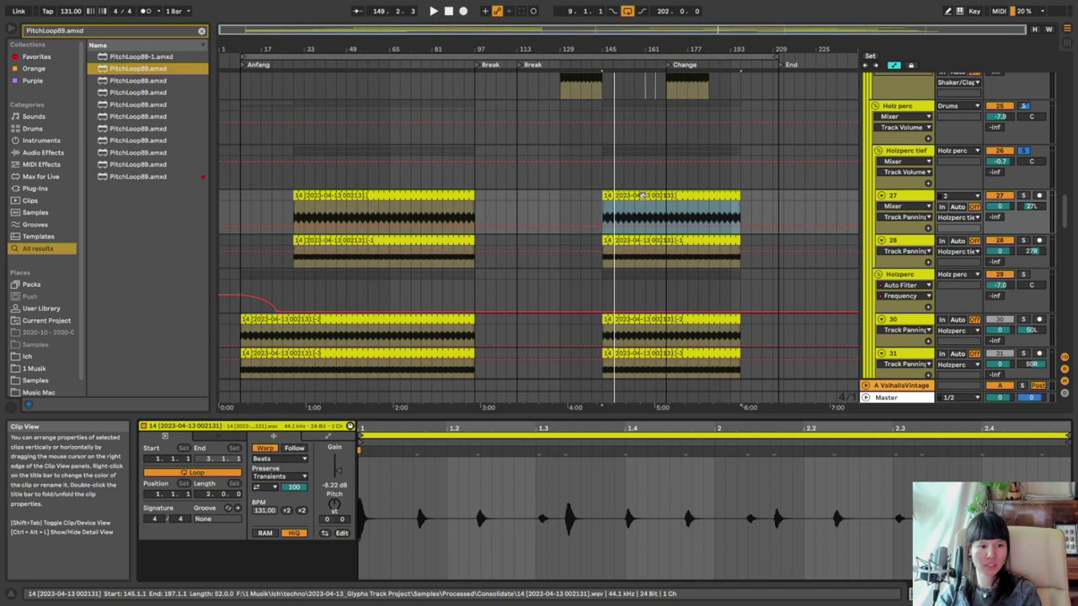
left_click(642, 238)
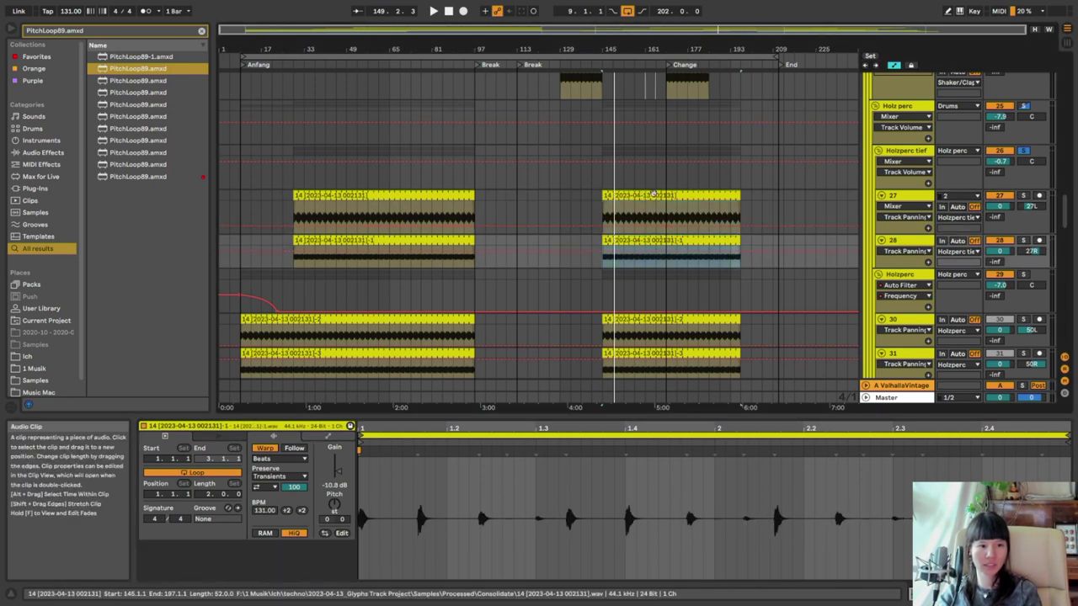
Select track 27's clip and zoom the arrangement in on its start at bar 145
left_click(645, 229)
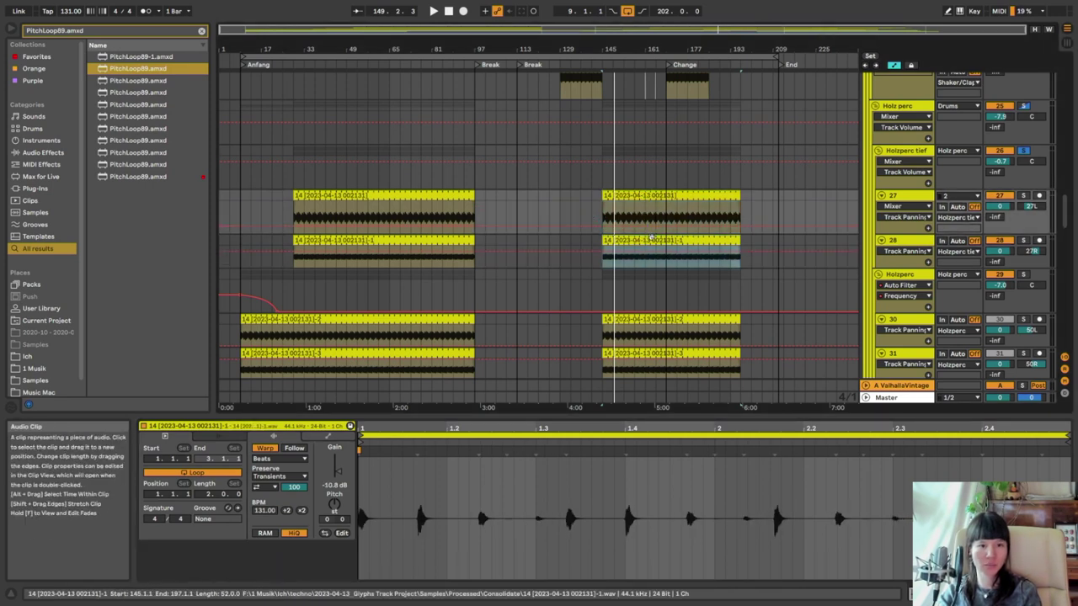
key("shift+Tab")
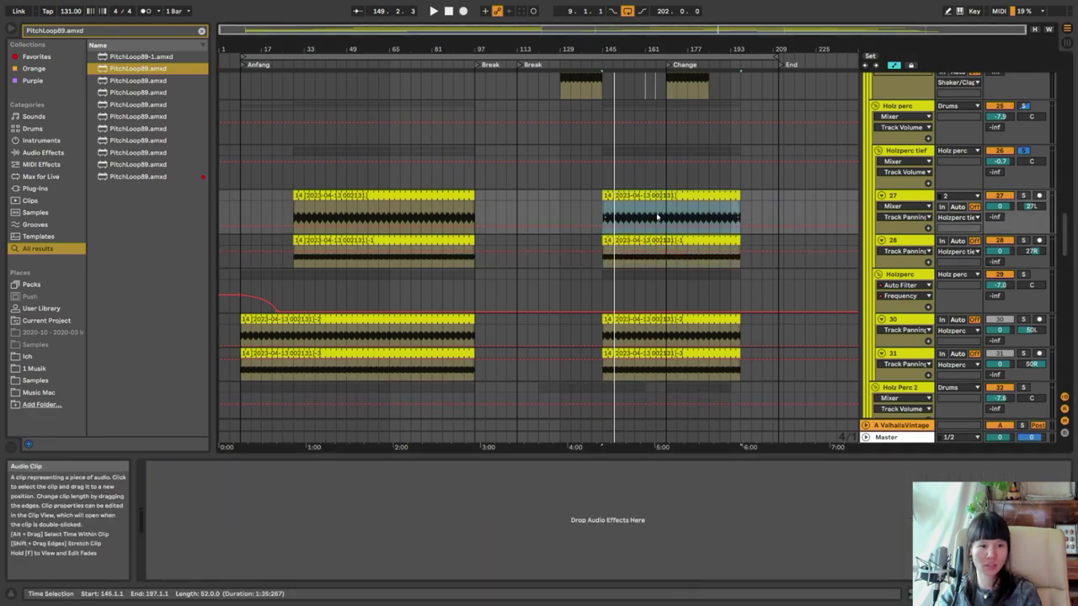
key("Down")
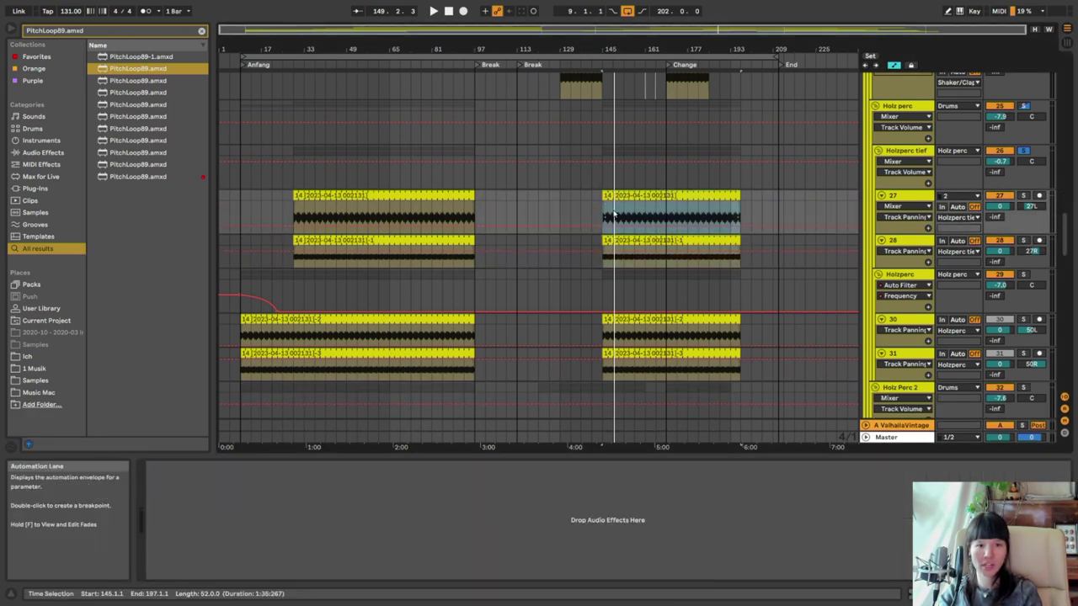
key("Up")
key("plus")
key("plus")
key("plus")
key("plus")
key("plus")
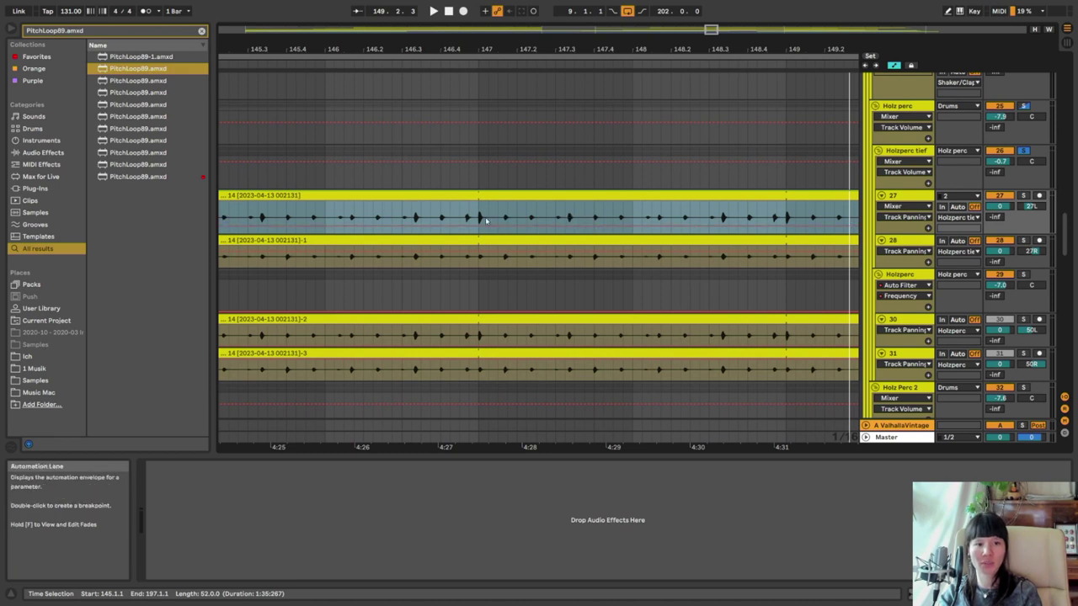
left_click(478, 218)
key("minus")
key("minus")
left_click(421, 226)
key("plus")
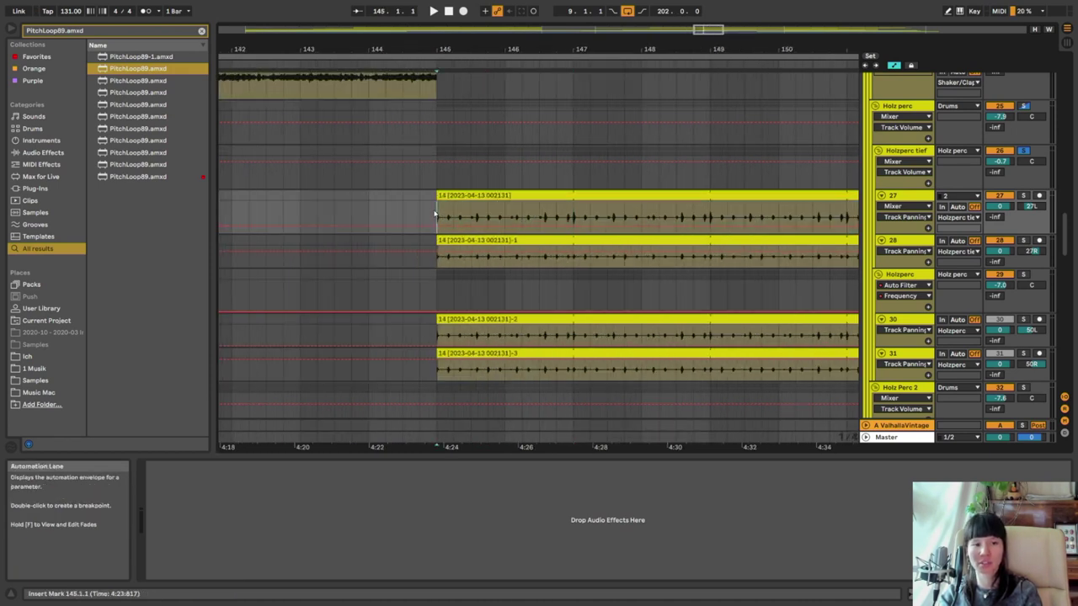
key("plus")
key("plus")
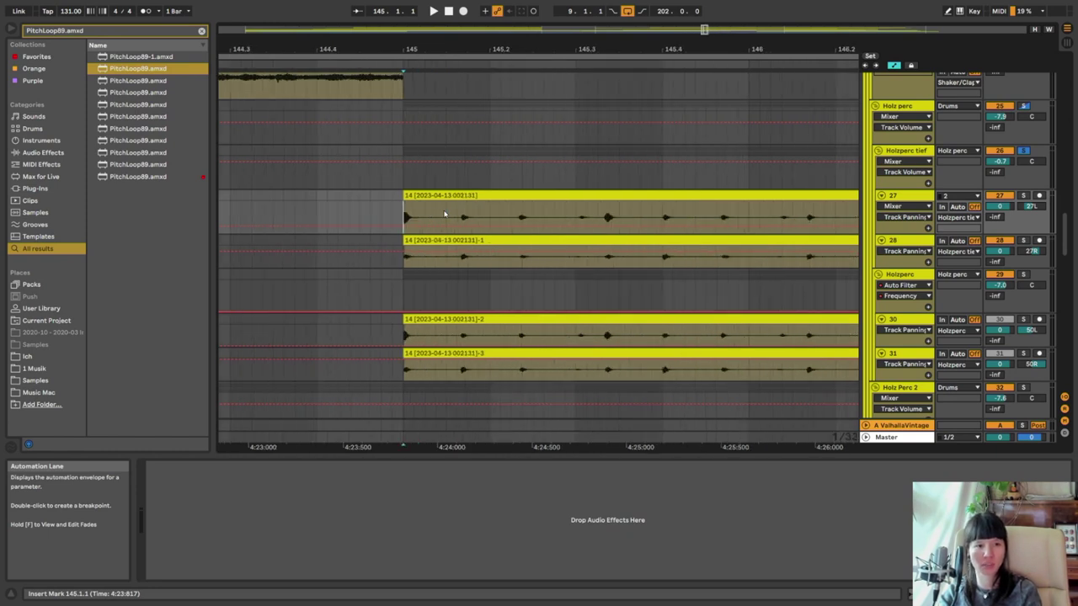
Play the percussion clips from bar 145 with the Holz perc track soloed
key("space")
key("minus")
key("minus")
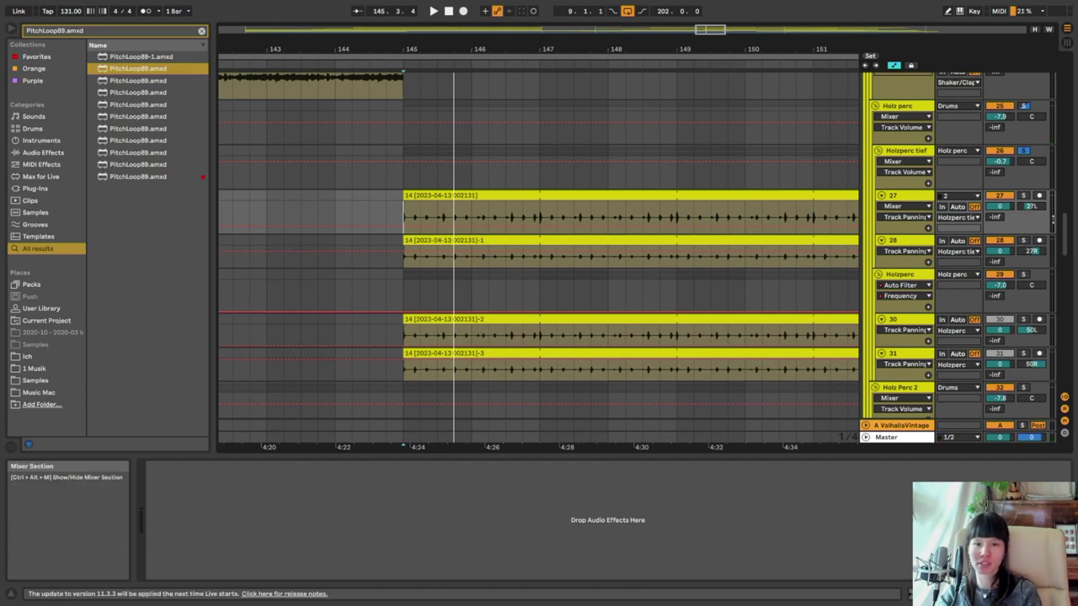
scroll(632, 244, "down", 3)
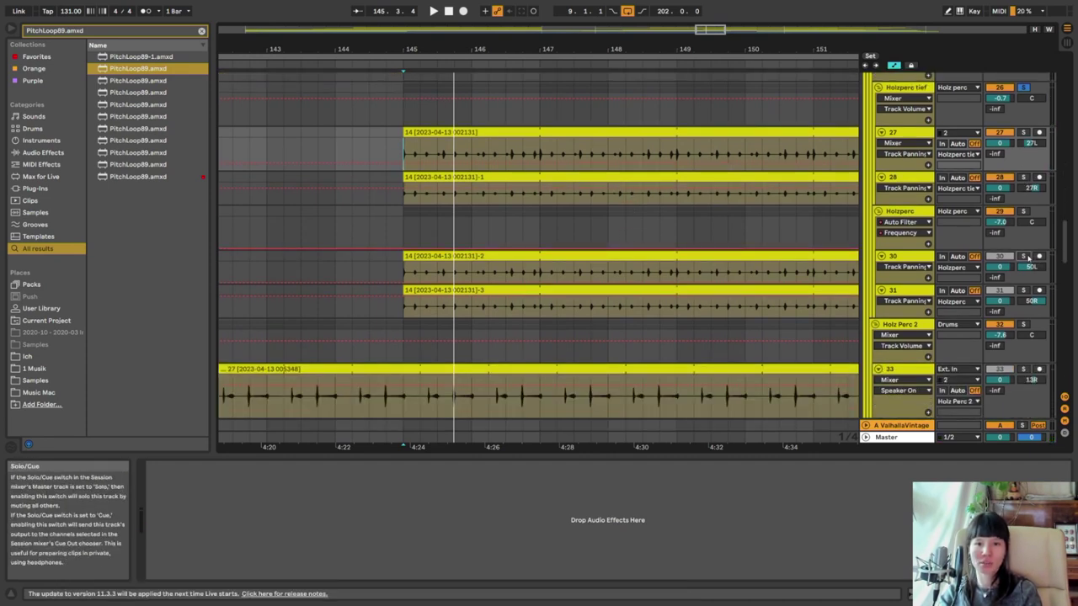
left_click(492, 256)
key("space")
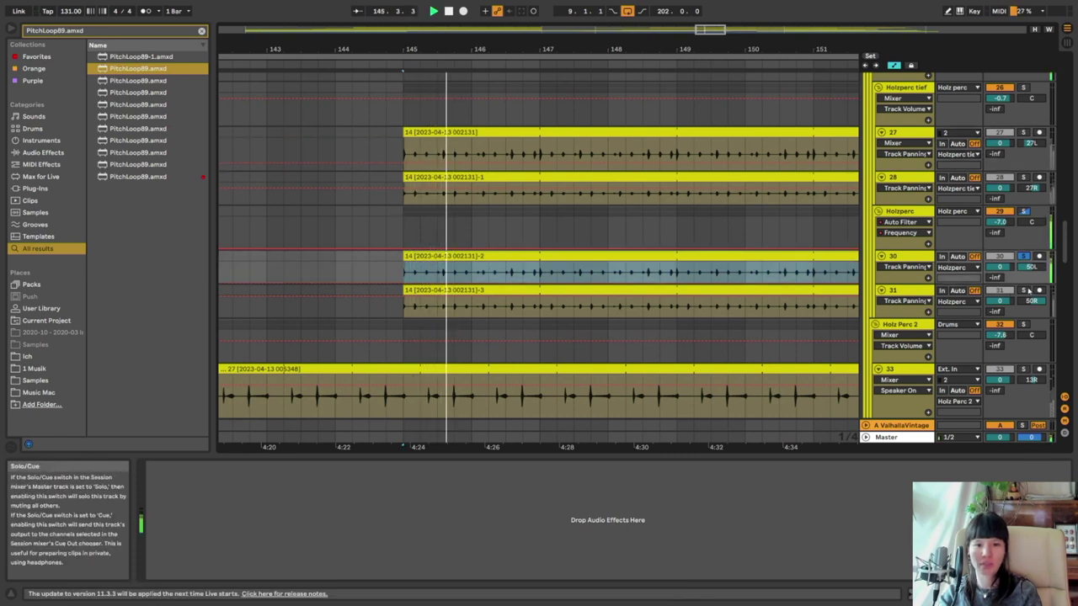
left_click(1024, 290)
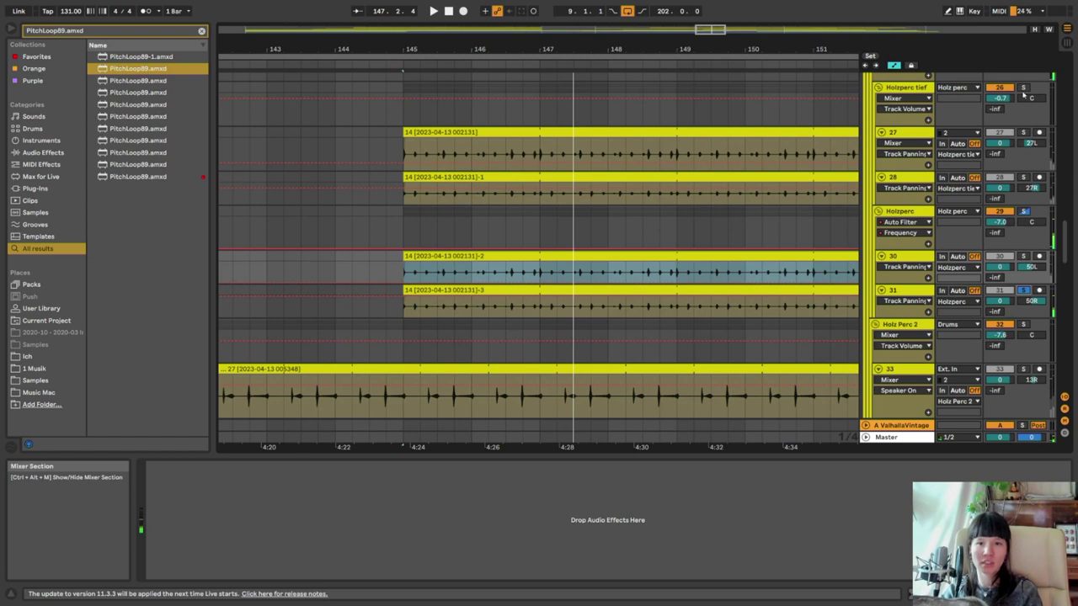
scroll(1012, 110, "up", 1)
scroll(1012, 110, "up", 1)
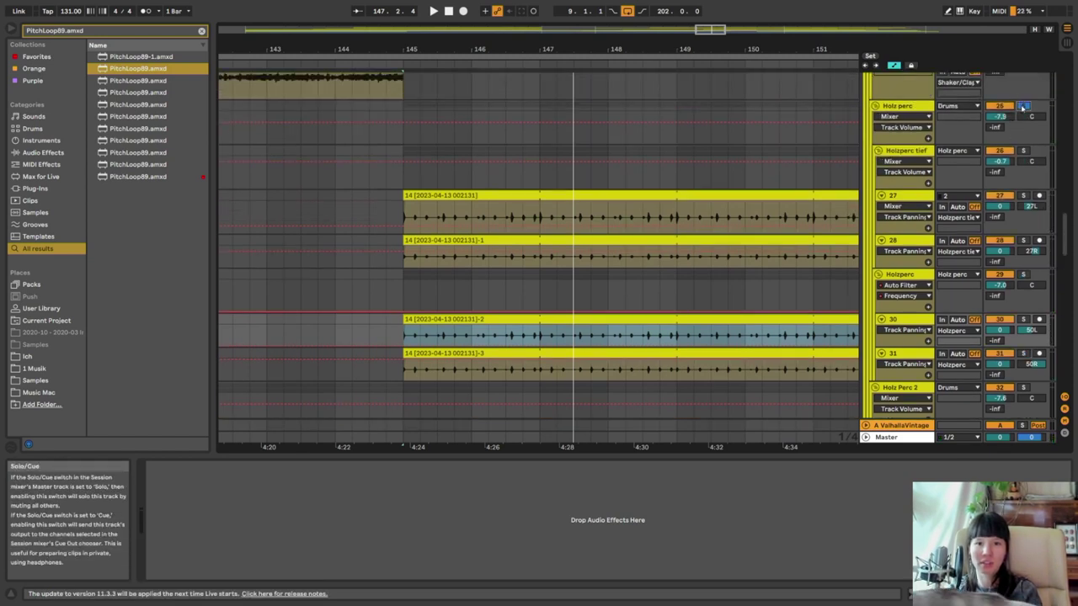
left_click(625, 320)
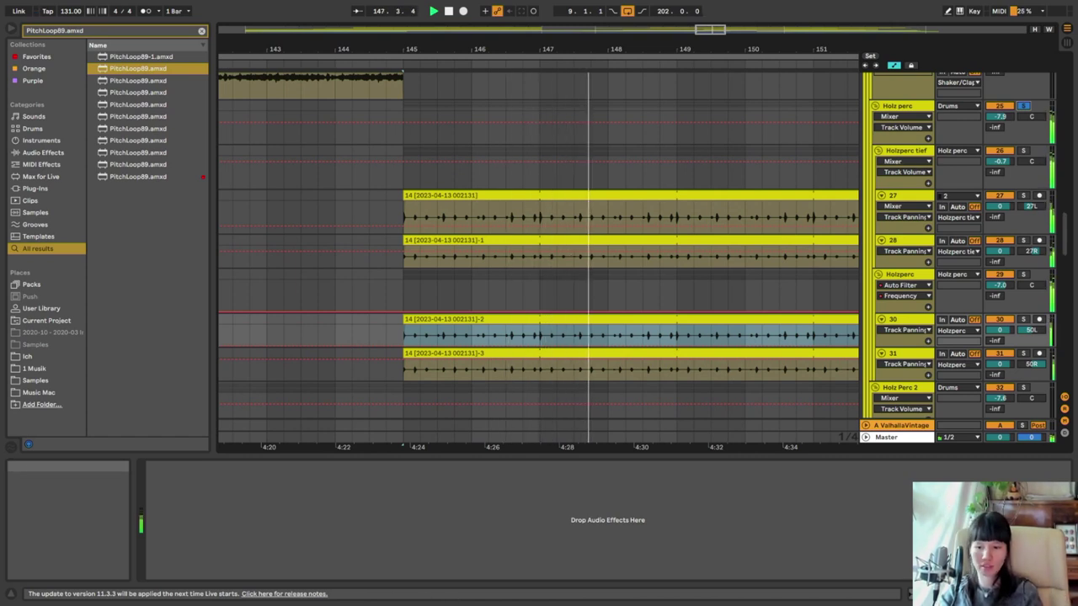
Bring up the DIGICheck Totalyser beside the arrangement to watch the percussion's meters
key("alt+Tab")
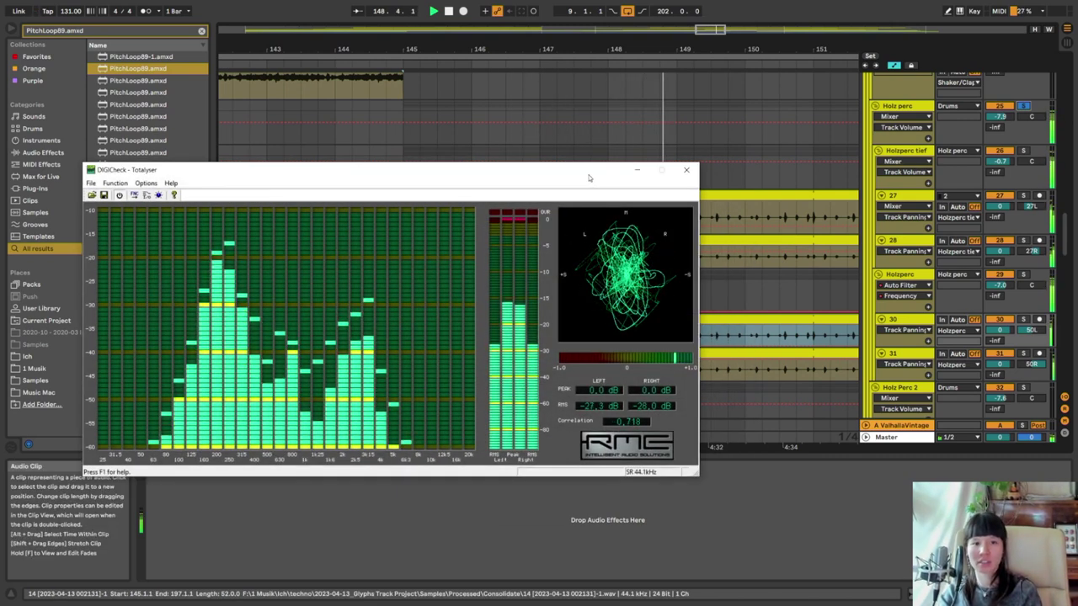
left_click_drag(593, 178, 652, 174)
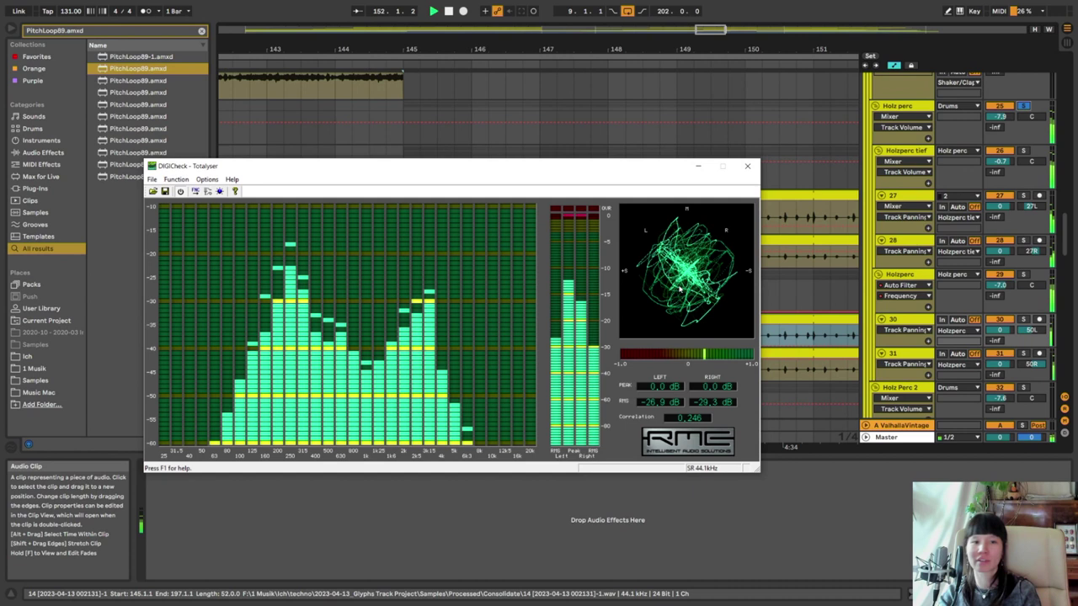
scroll(530, 89, "down", 5)
scroll(814, 137, "down", 2)
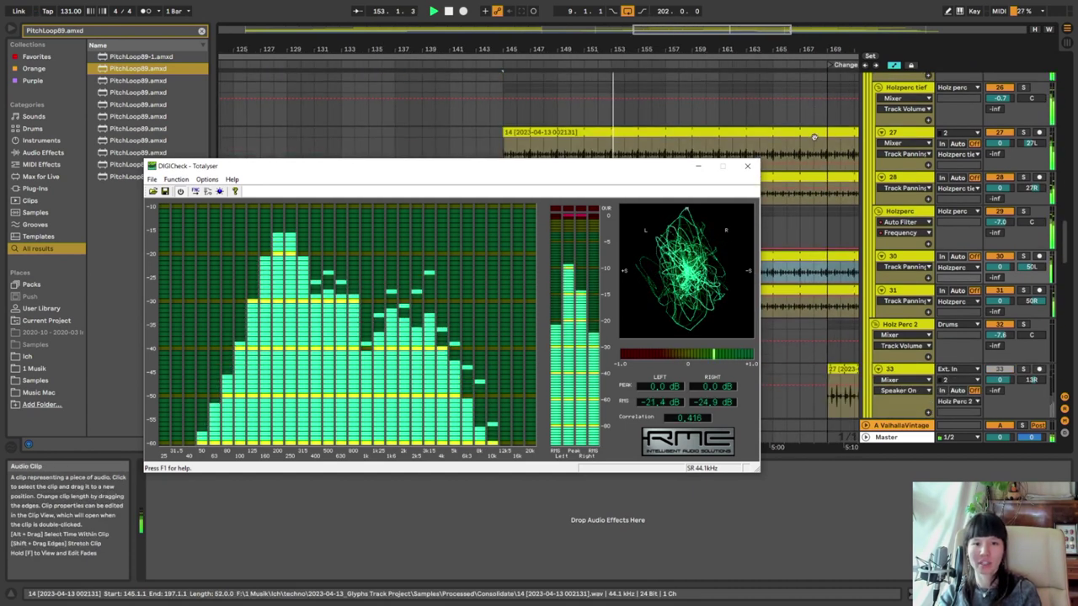
scroll(814, 137, "down", 1)
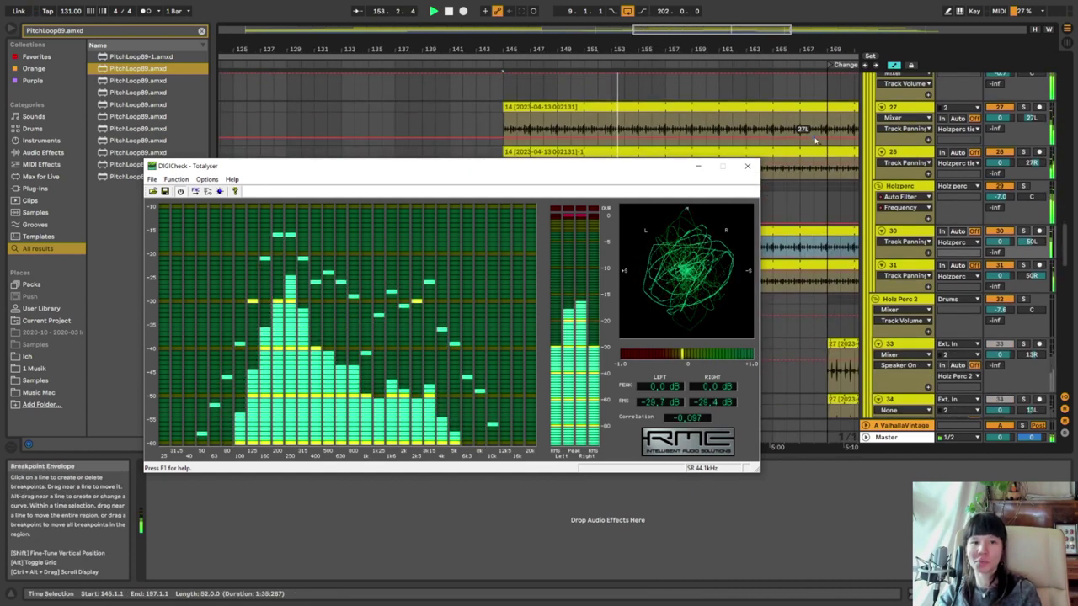
Reset the start point to bar 145, stop playback, and move the analyser further right
left_click(504, 125)
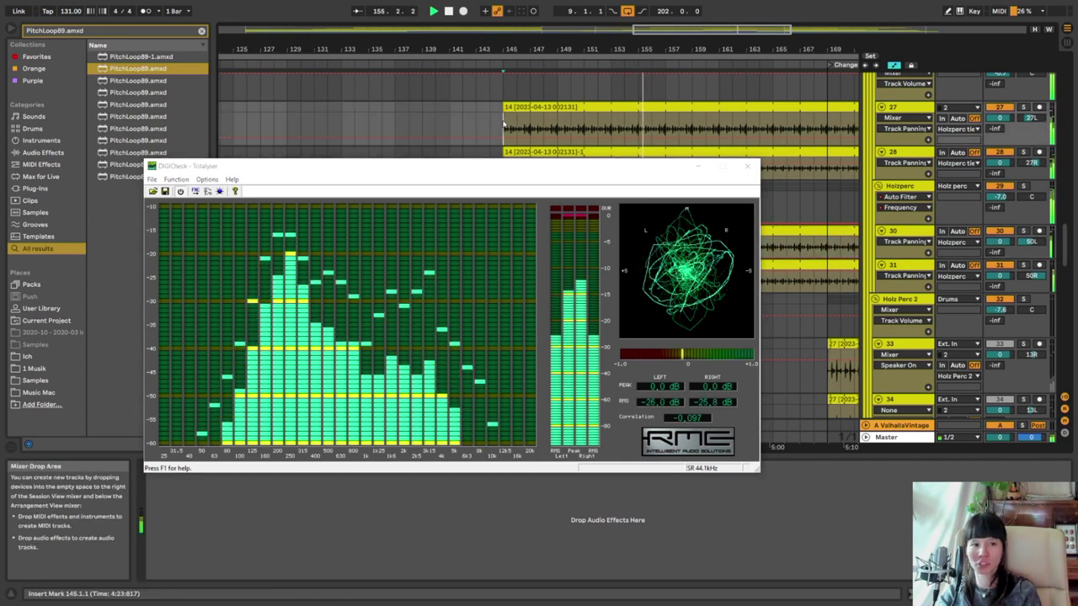
key("space")
left_click_drag(404, 169, 485, 109)
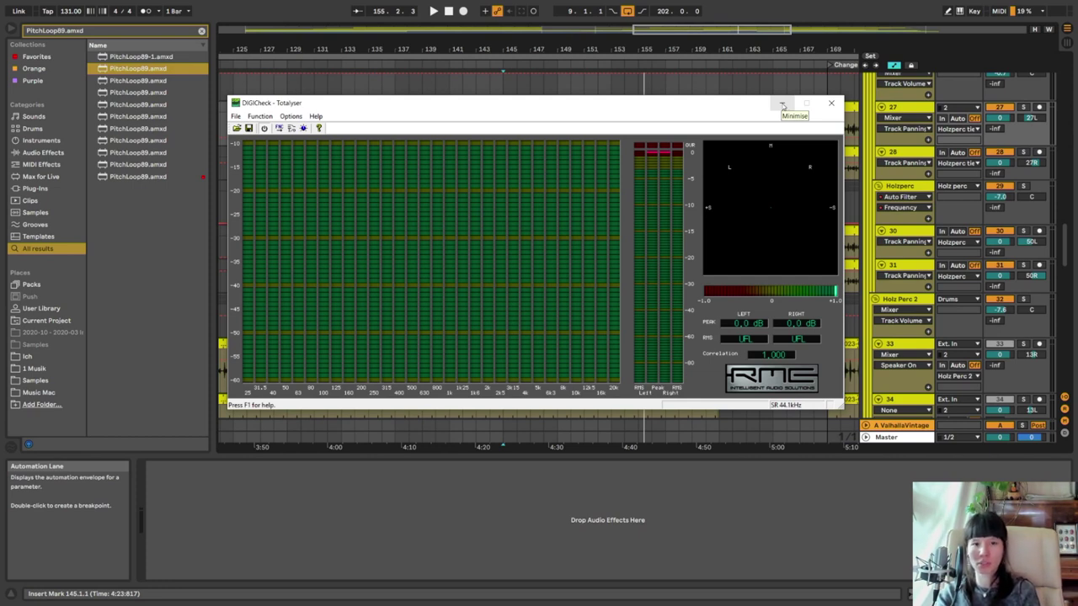
Minimise the analyser, play from bar 135 and show the Holz Perc 2 group's devices
left_click(782, 104)
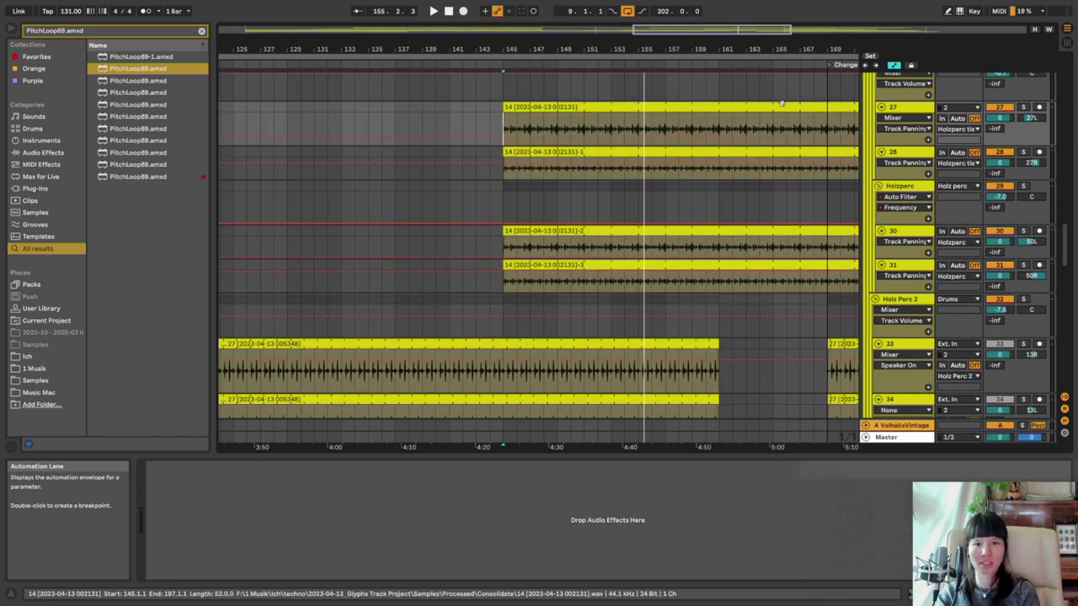
left_click(504, 205)
scroll(504, 206, "down", 5)
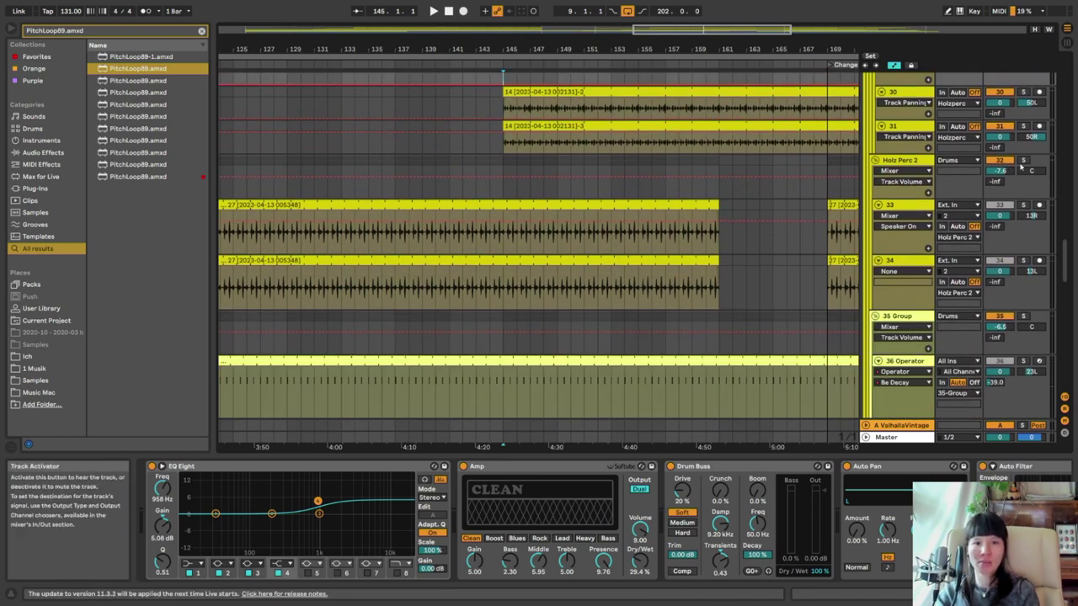
left_click(369, 234)
key("space")
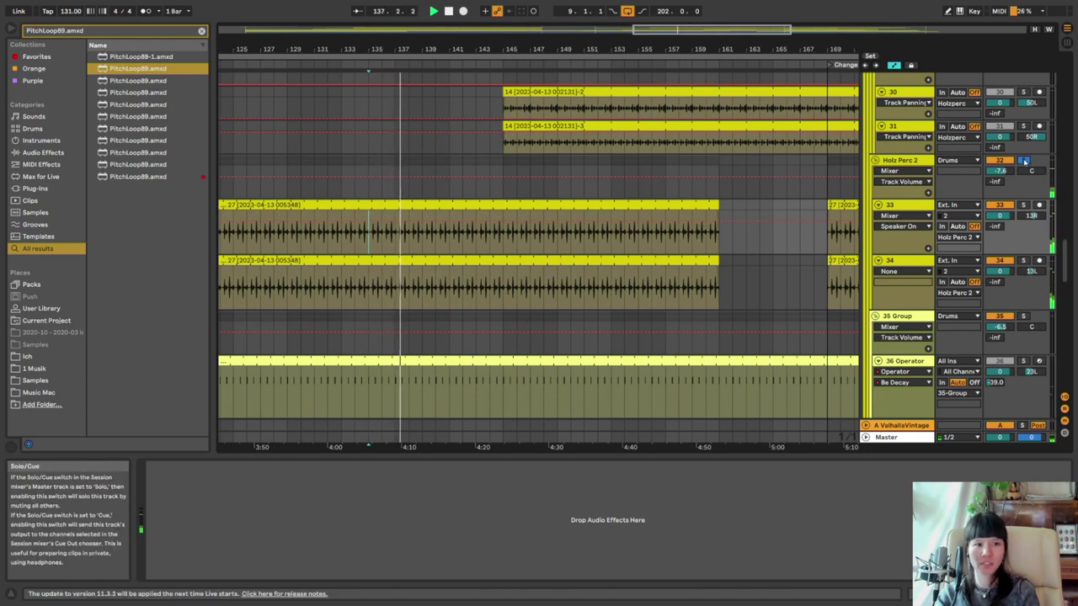
left_click(924, 160)
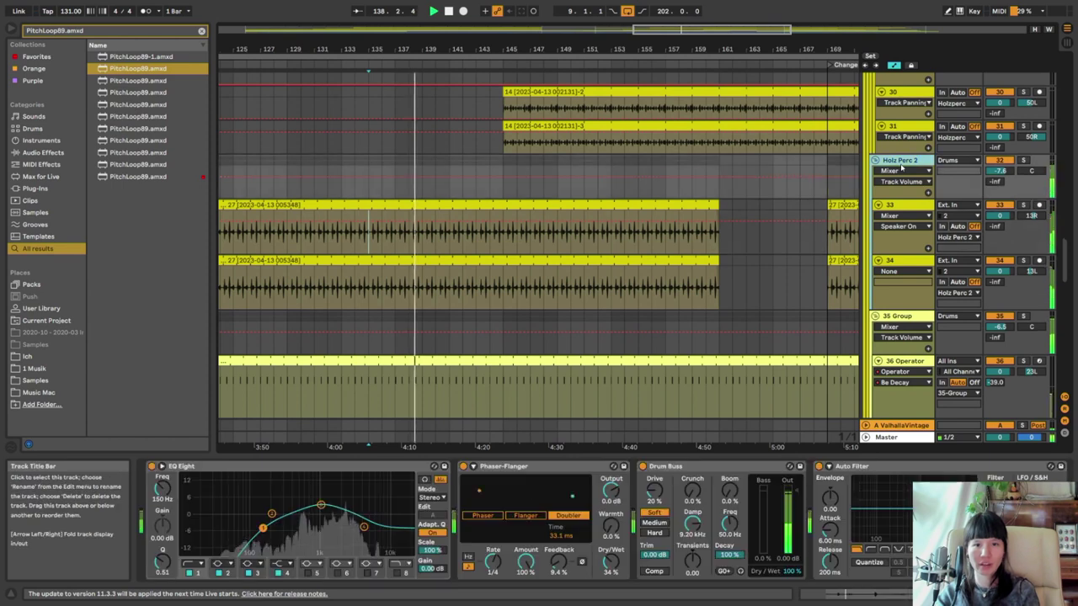
key("space")
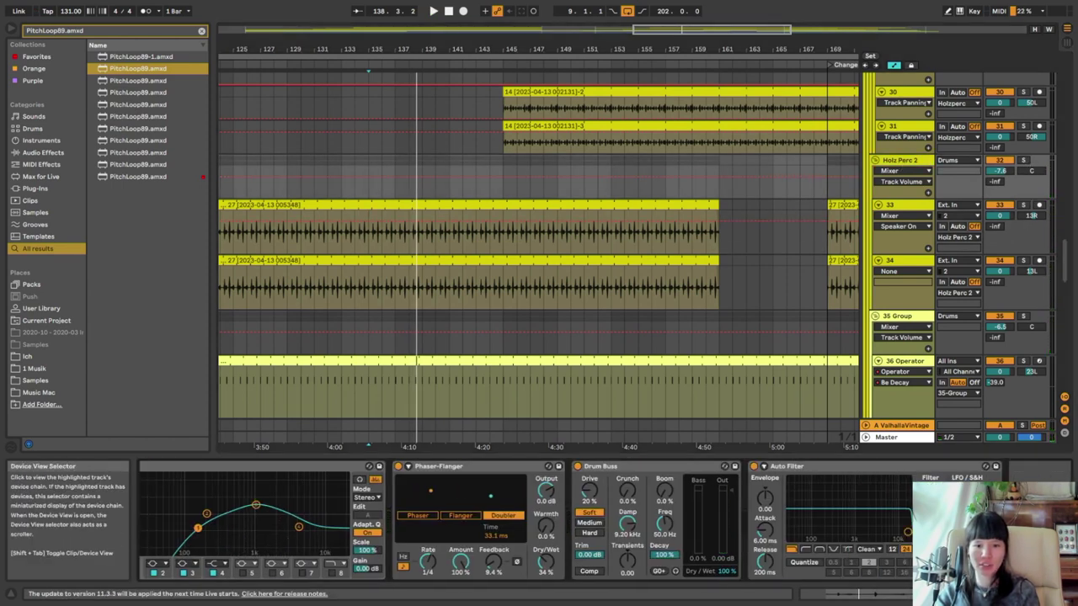
Show the 36 Operator track's devices and play its automation from bar 137
scroll(458, 248, "down", 2)
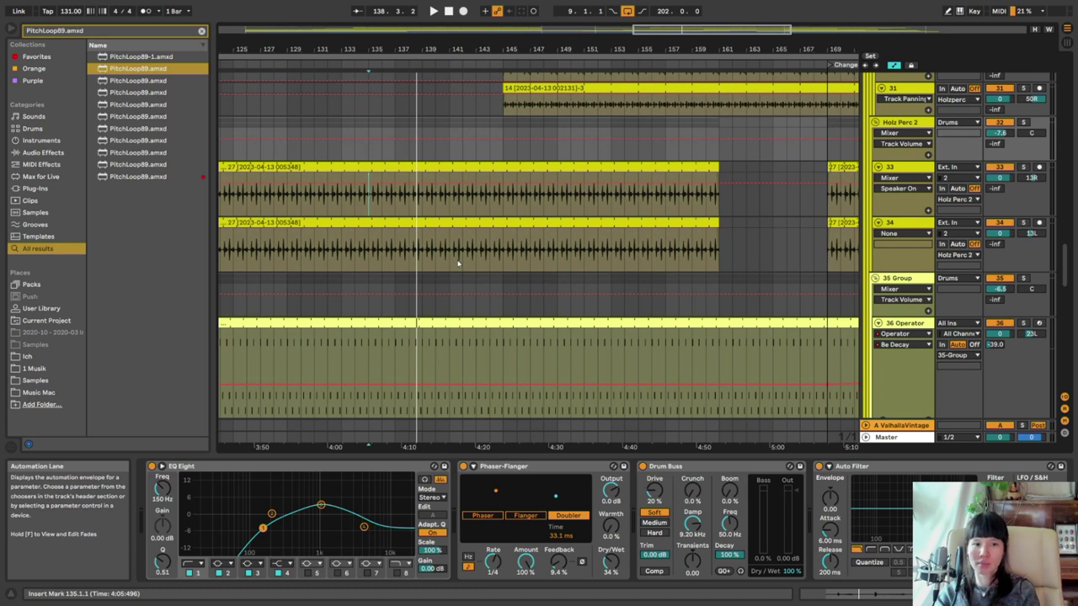
scroll(457, 263, "down", 3)
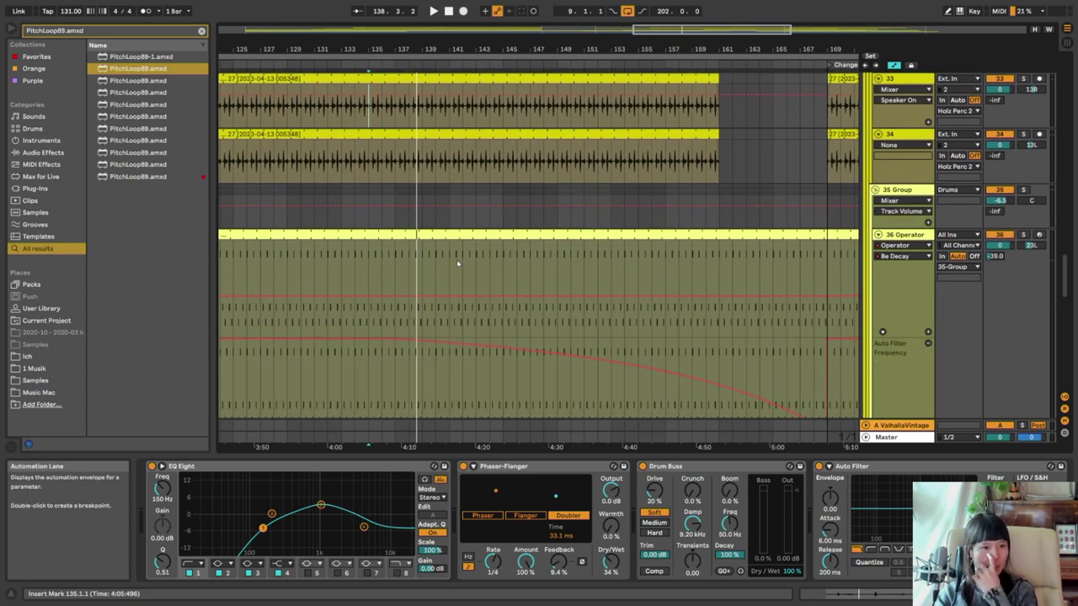
left_click(395, 264)
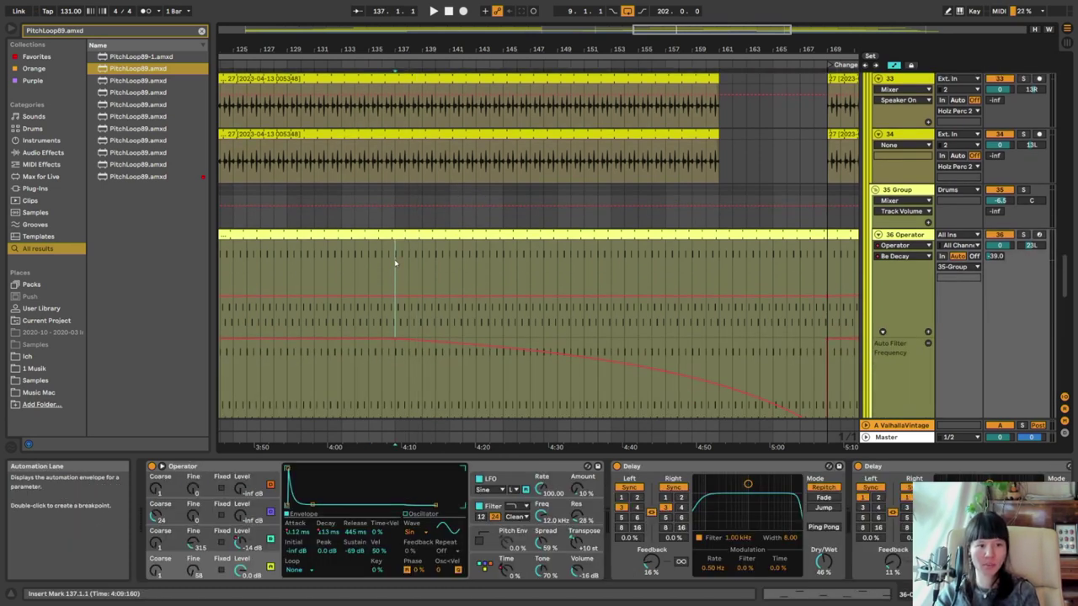
scroll(395, 258, "down", 1)
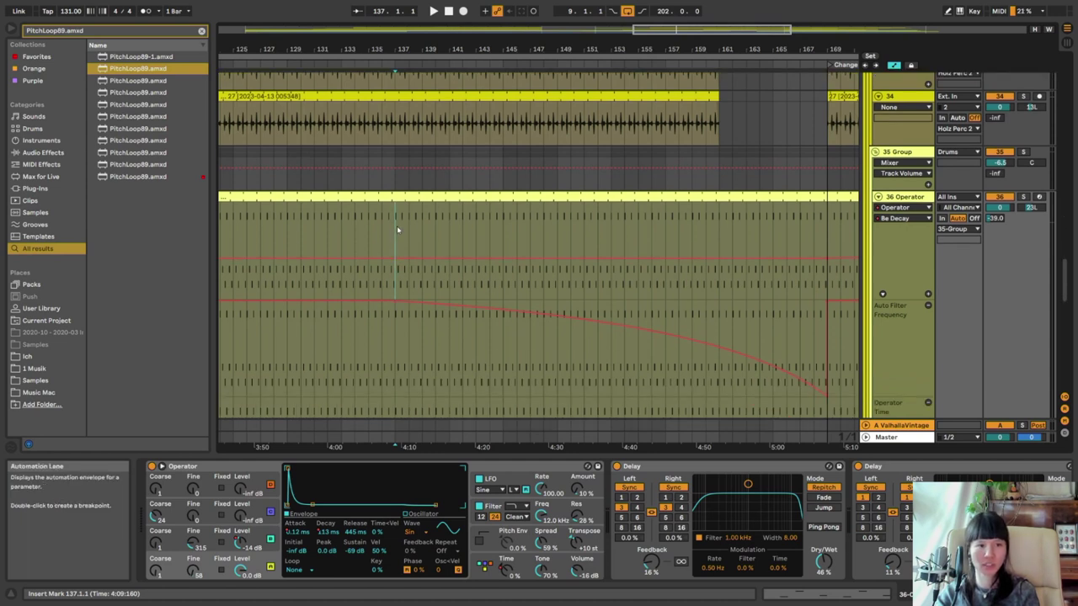
key("space")
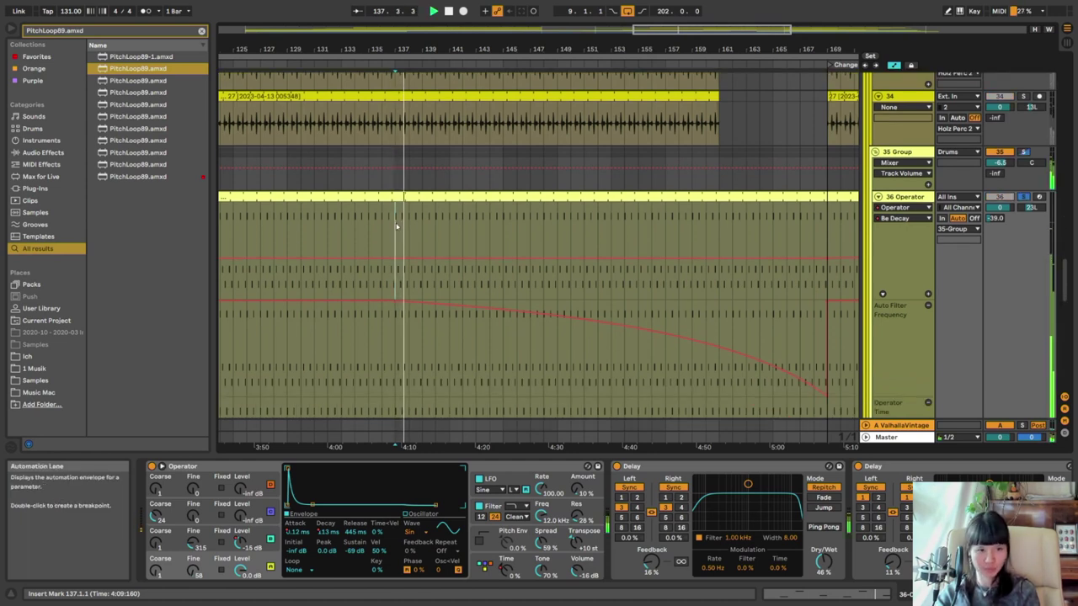
scroll(609, 243, "down", 2)
scroll(610, 242, "down", 2)
Select the Operator MIDI clip, zoom out, and briefly play from bar 21
left_click(270, 197)
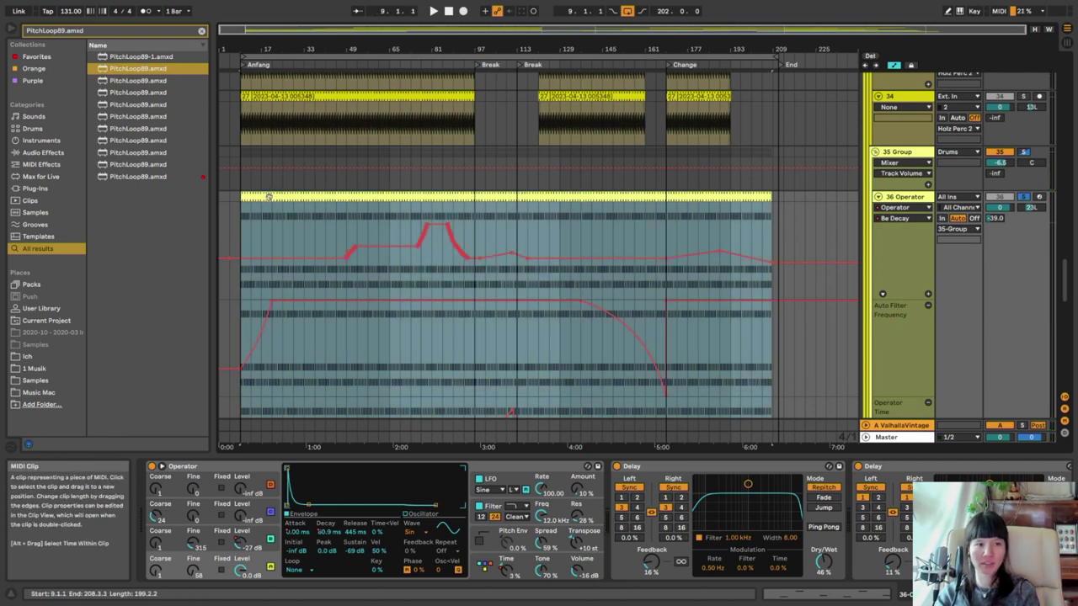
scroll(269, 197, "up", 4)
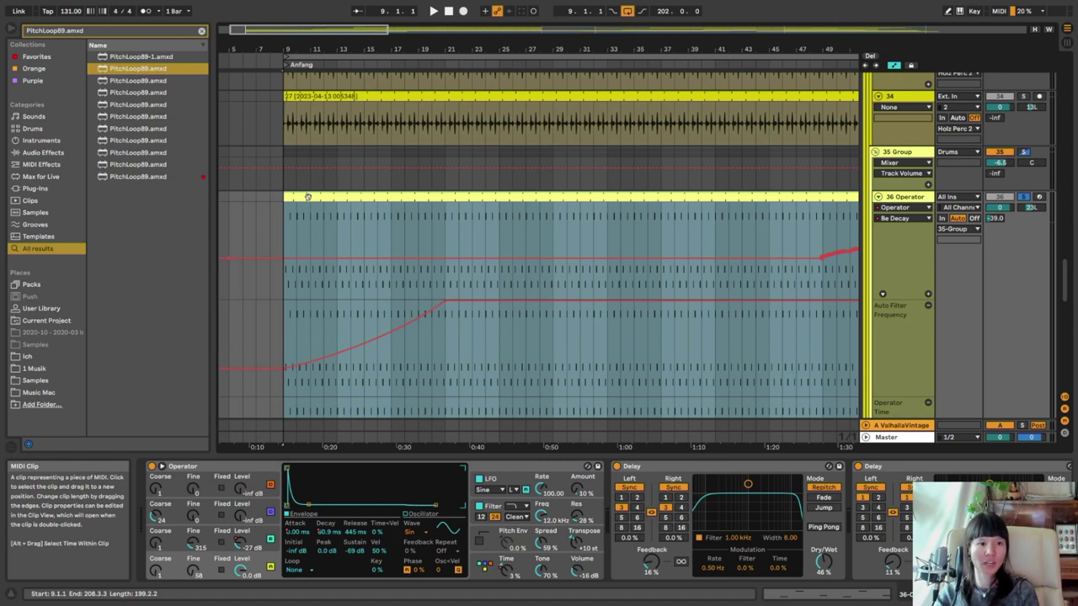
left_click(486, 244)
key("minus")
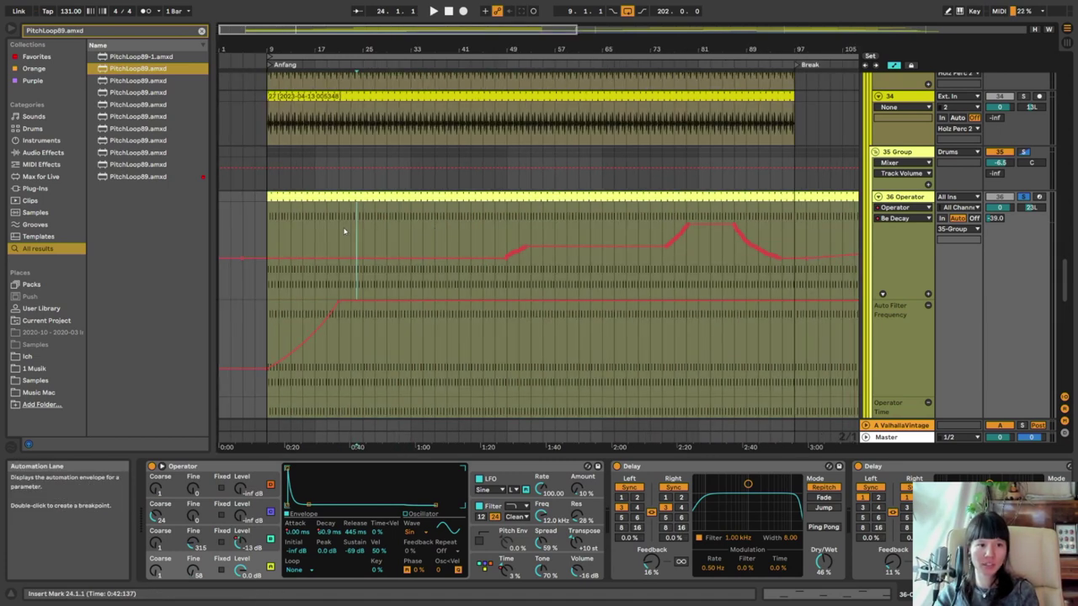
left_click(343, 231)
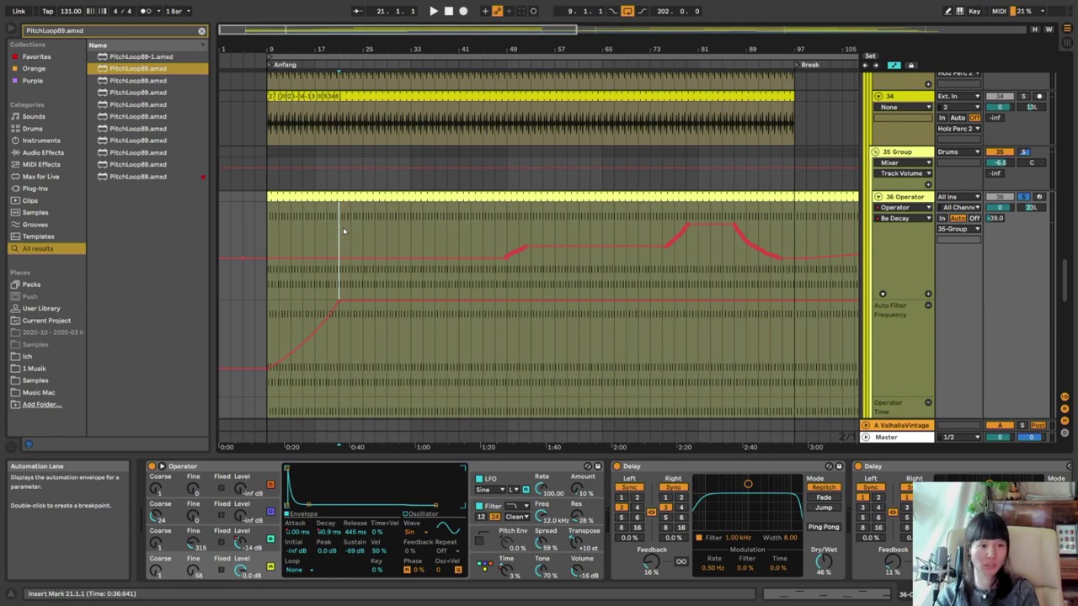
key("space")
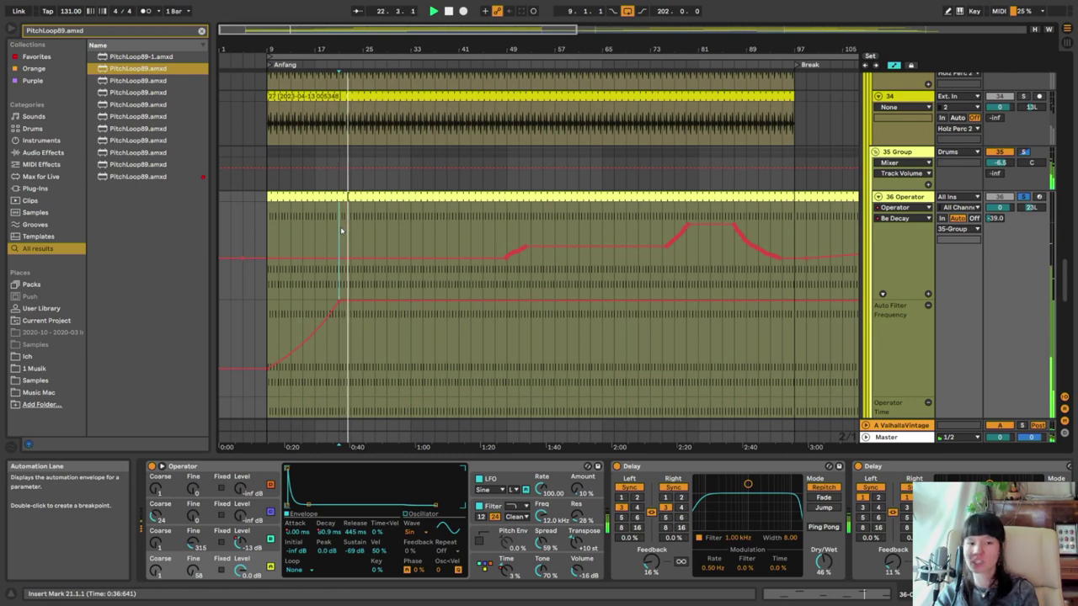
key("space")
Select the first Delay device and scroll the 36 Operator chain toward Redux
left_click(779, 468)
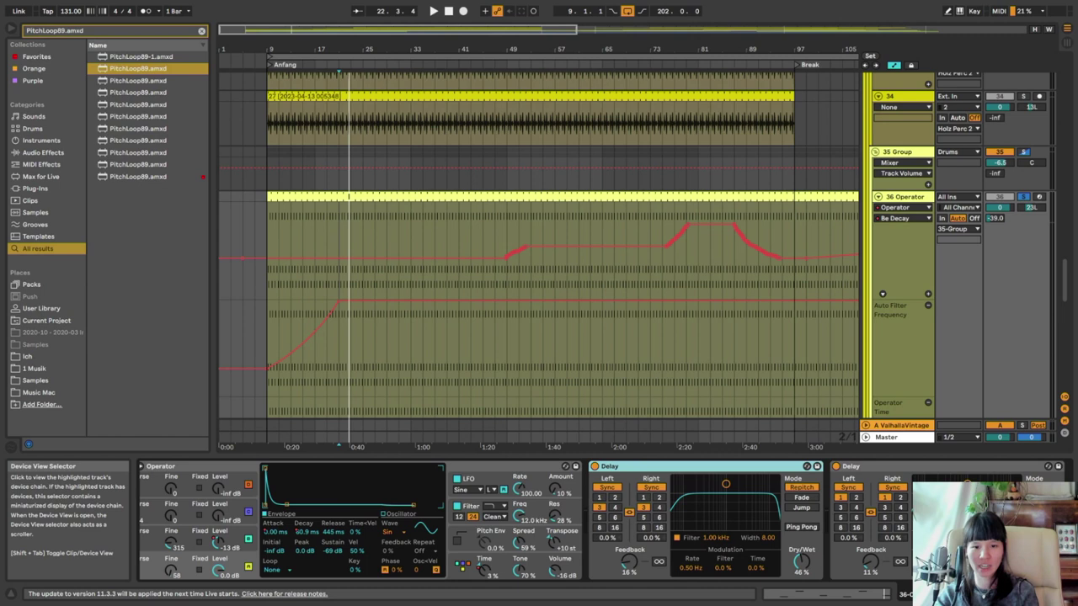
scroll(141, 522, "right", 5)
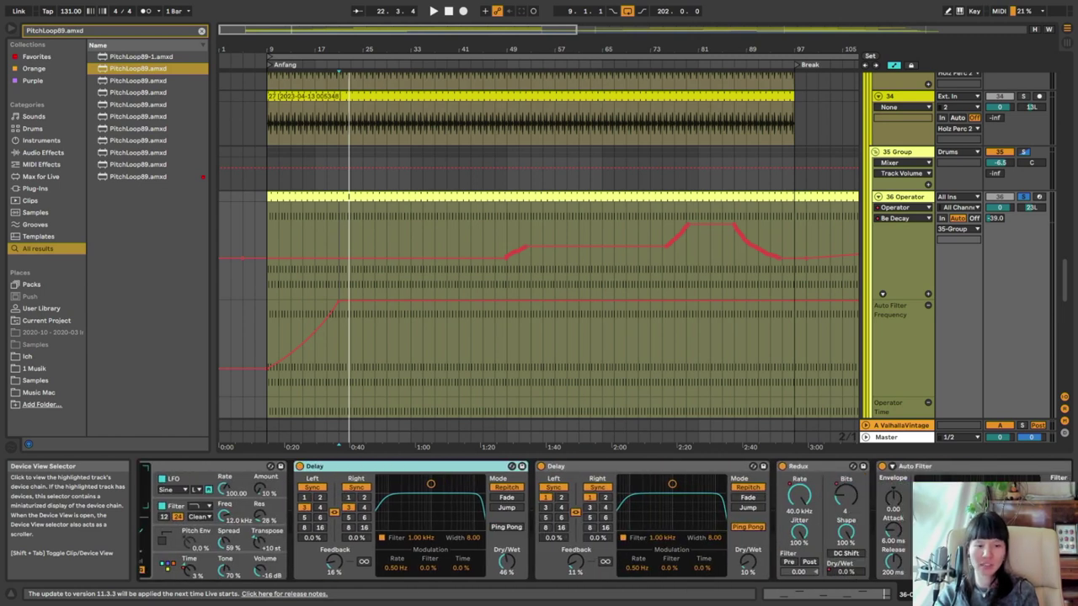
scroll(142, 505, "right", 2)
scroll(142, 505, "right", 4)
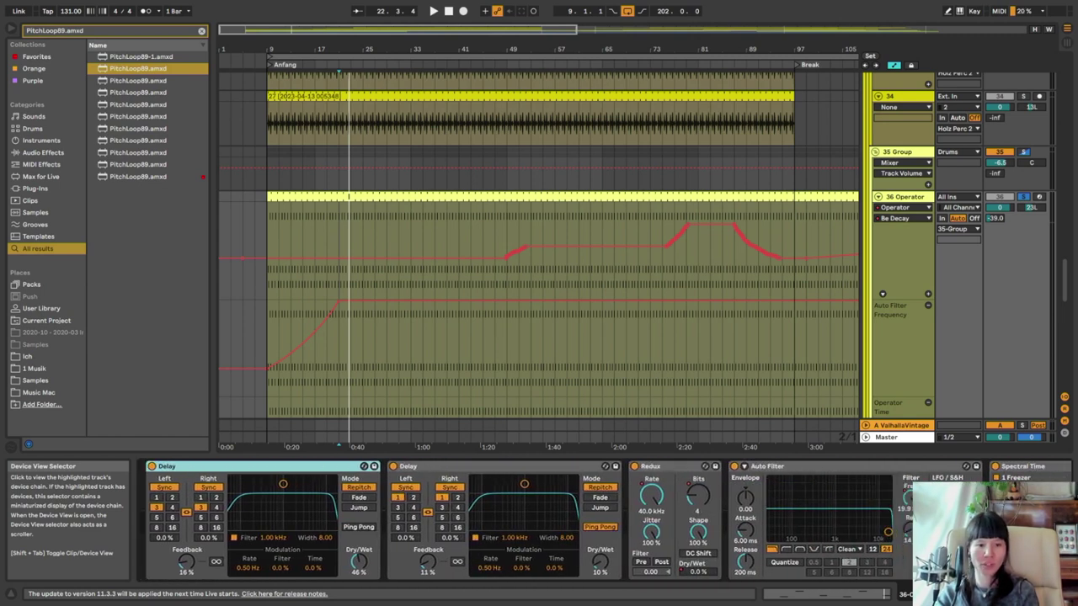
Check Redux Bit Depth's automation options and select the Spectral Time device
right_click(640, 499)
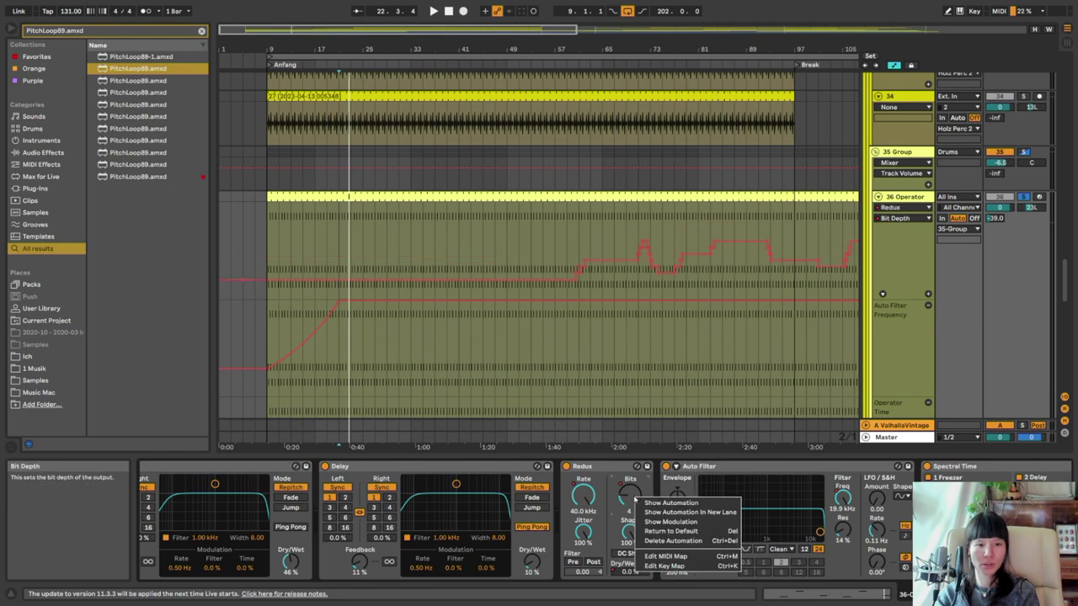
left_click_drag(800, 594, 774, 594)
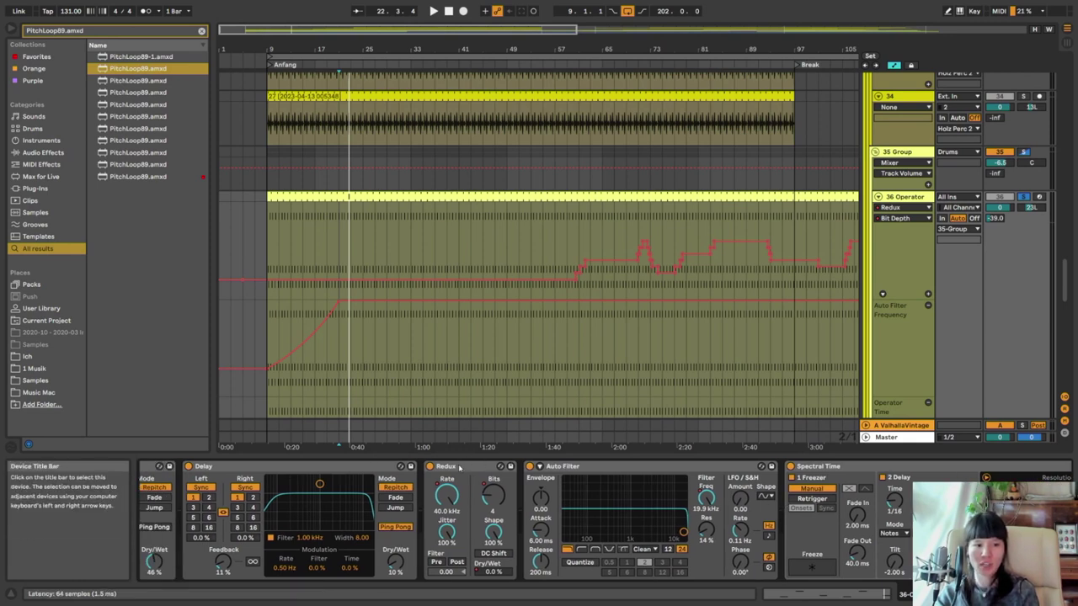
left_click(459, 468)
left_click(842, 466)
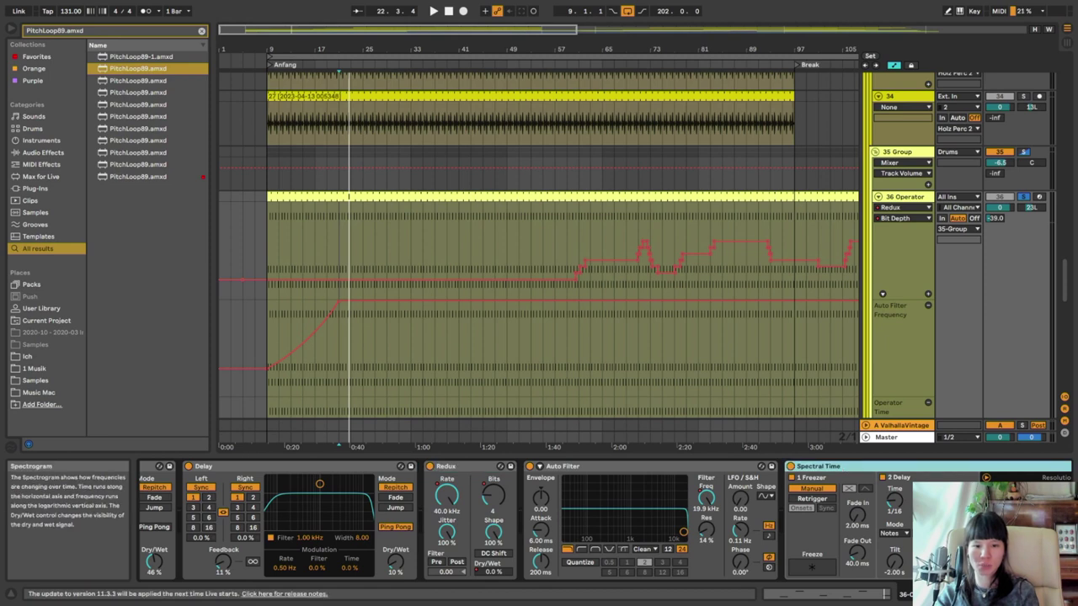
mouse_move(841, 594)
left_mouse_down()
mouse_move(827, 594)
mouse_move(845, 594)
left_mouse_up()
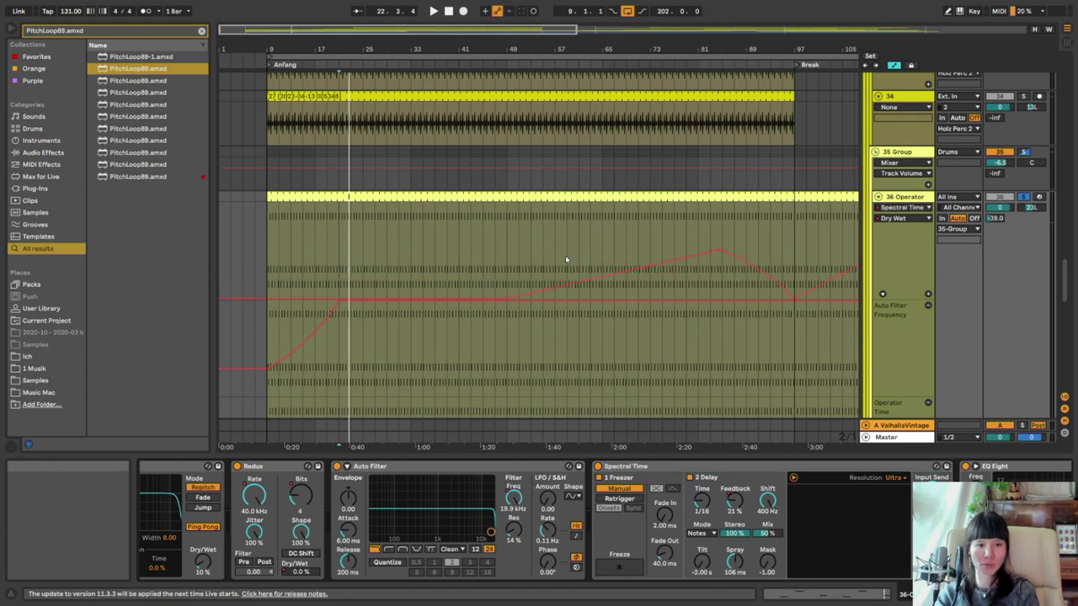
Zoom out to the full arrangement and place the insert mark at bar 37
key("minus")
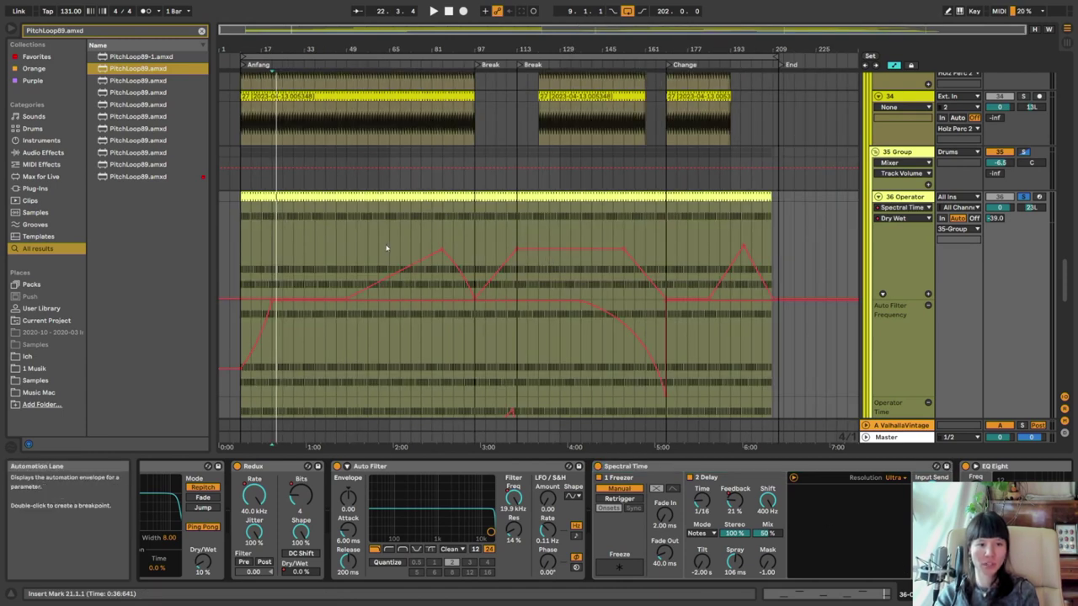
left_click_drag(392, 249, 765, 251)
left_click(345, 239)
left_click(312, 254)
scroll(606, 522, "left", 5)
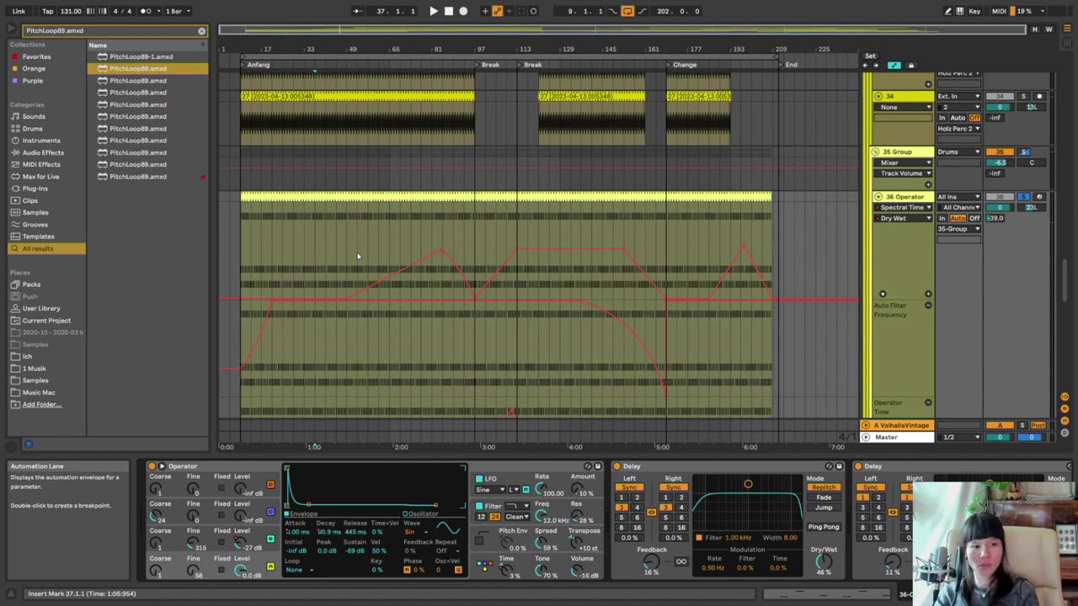
Start playback and switch the Operator lane between Osc-A and Osc-B Level automation
left_click(284, 244)
key("space")
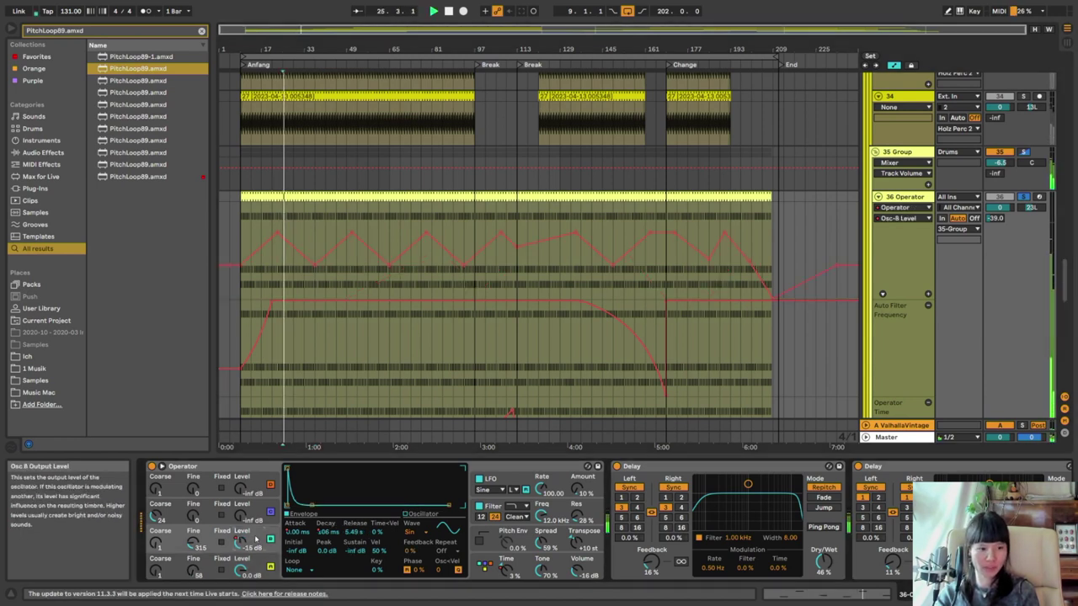
left_click(245, 563)
left_click(254, 541)
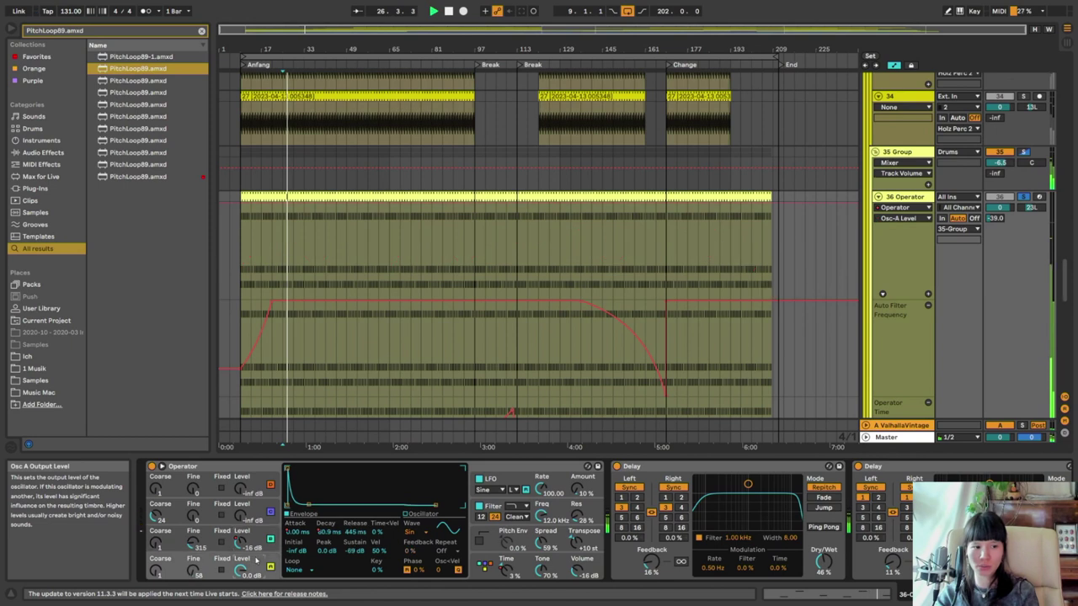
left_click(245, 569)
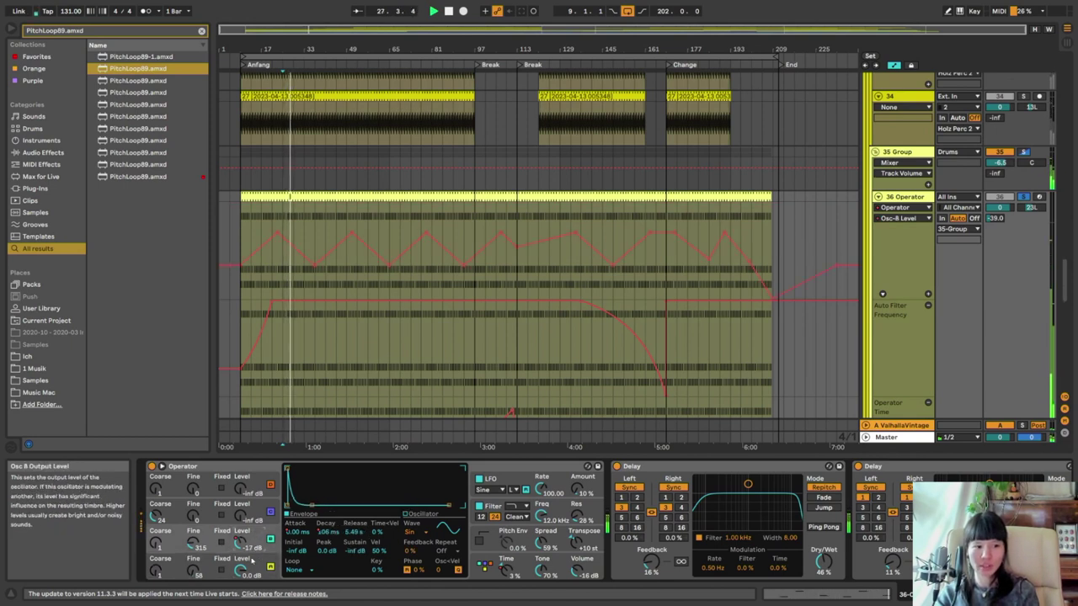
Compare Osc-A and Osc-B Level automation, raise oscillator B to -19 dB, then switch it off
left_click(256, 540)
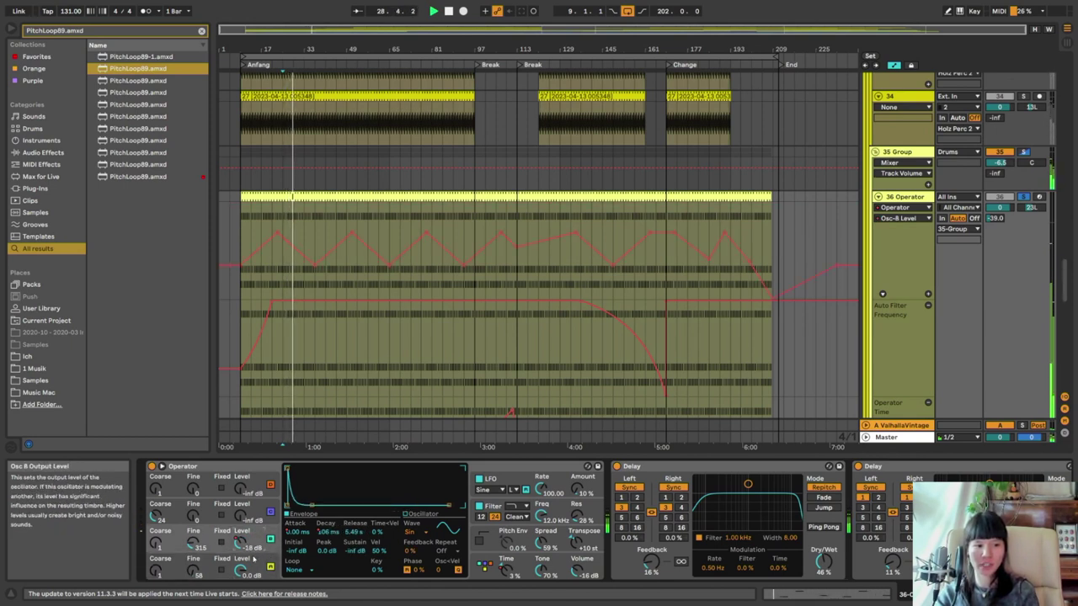
left_click(247, 569)
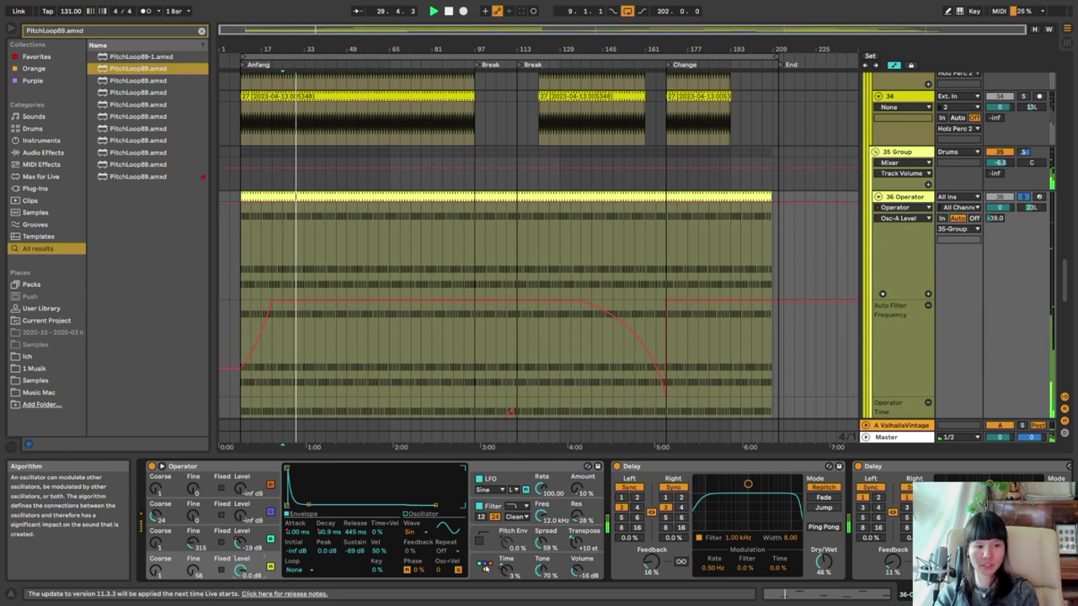
left_click(485, 567)
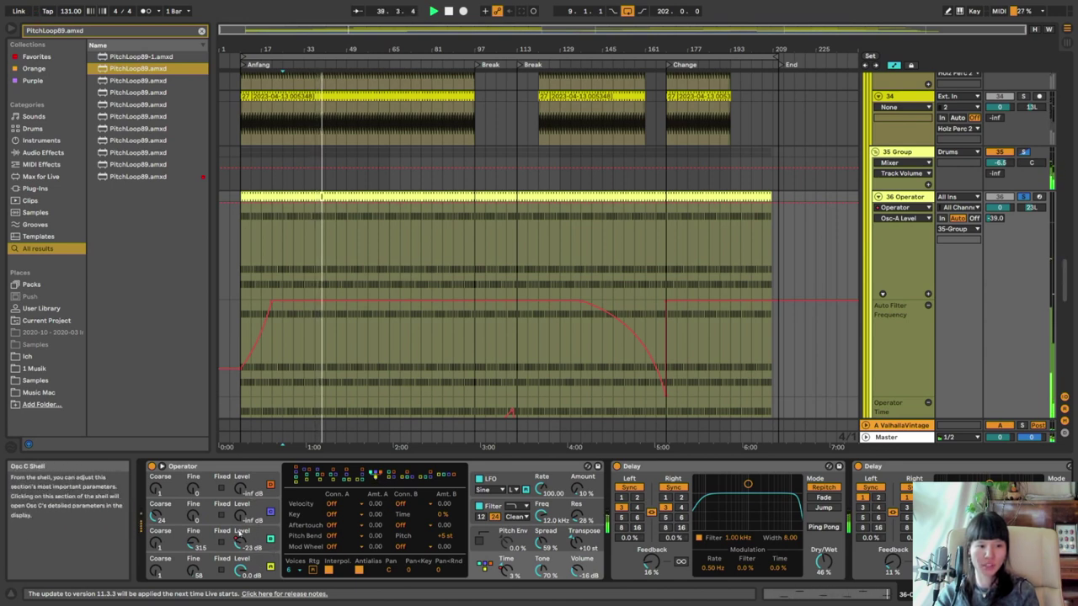
left_click_drag(259, 552, 261, 527)
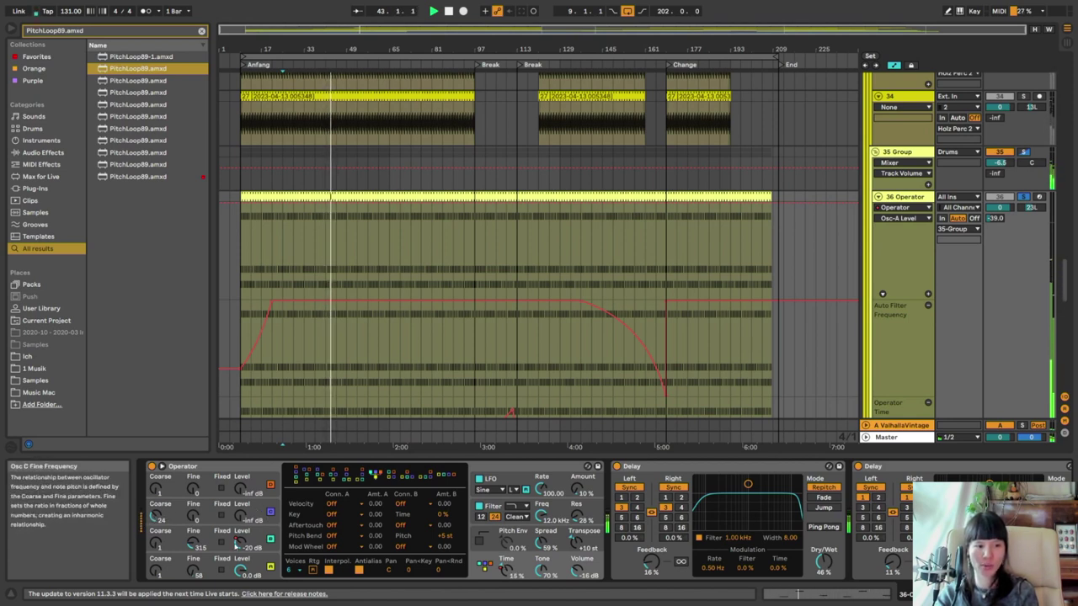
left_click_drag(253, 547, 266, 546)
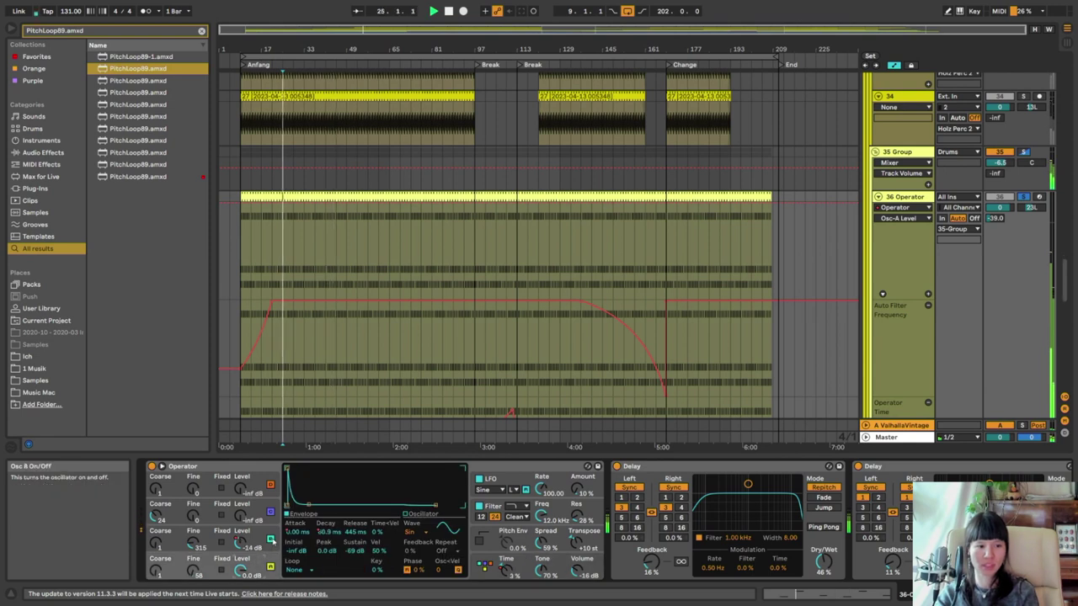
left_click(271, 540)
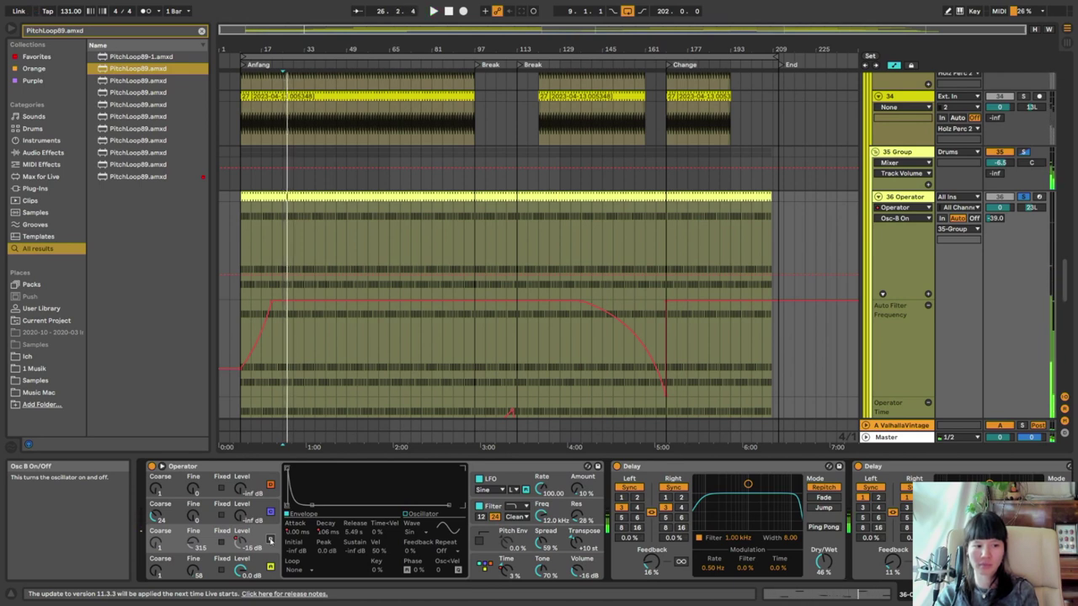
Turn Operator's oscillator B back on and check a parameter's automation options
left_click(270, 540)
left_click(257, 541)
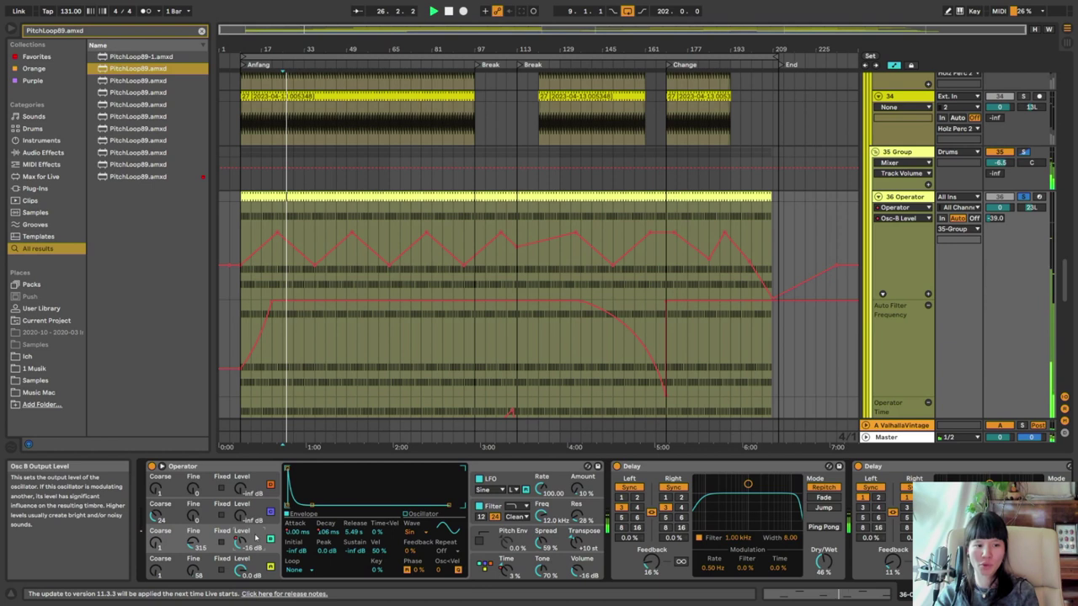
right_click(263, 564)
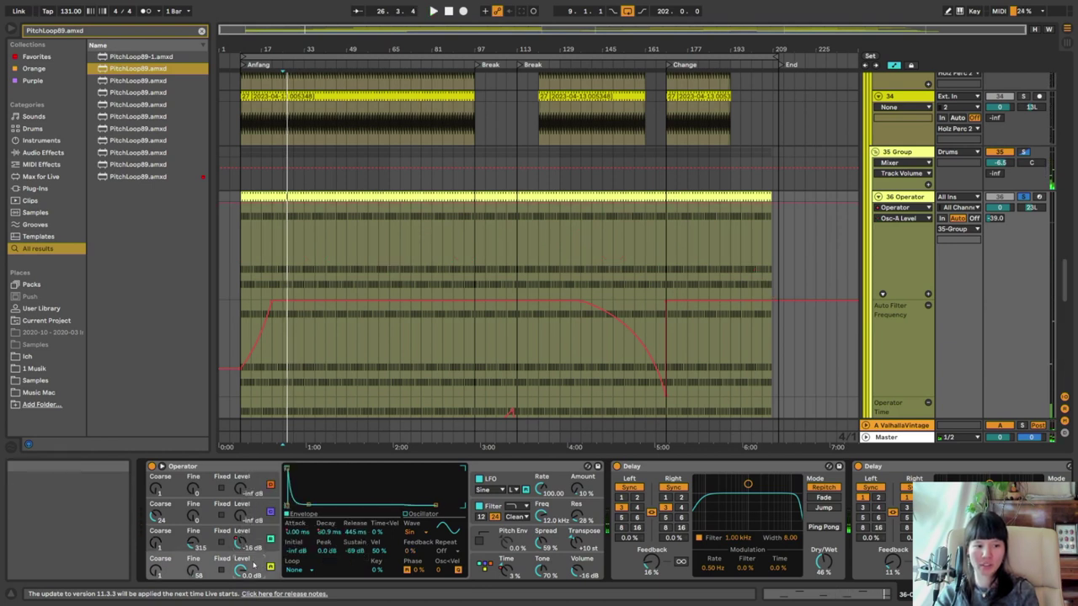
key("Escape")
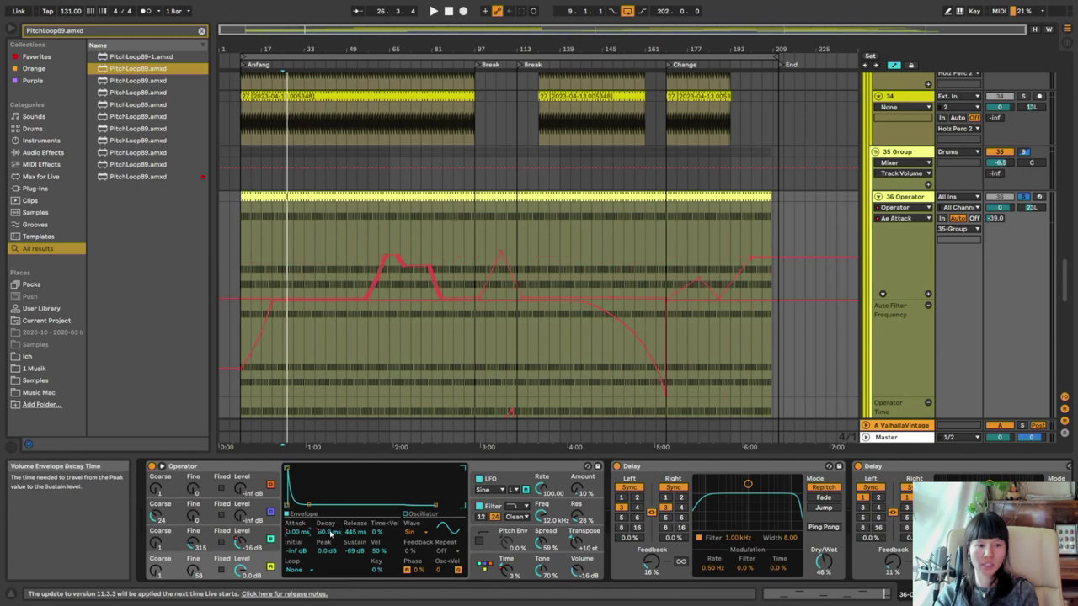
Show the envelope Decay, Attack and global Time automation in the Operator lane
left_click(324, 532)
left_click(255, 545)
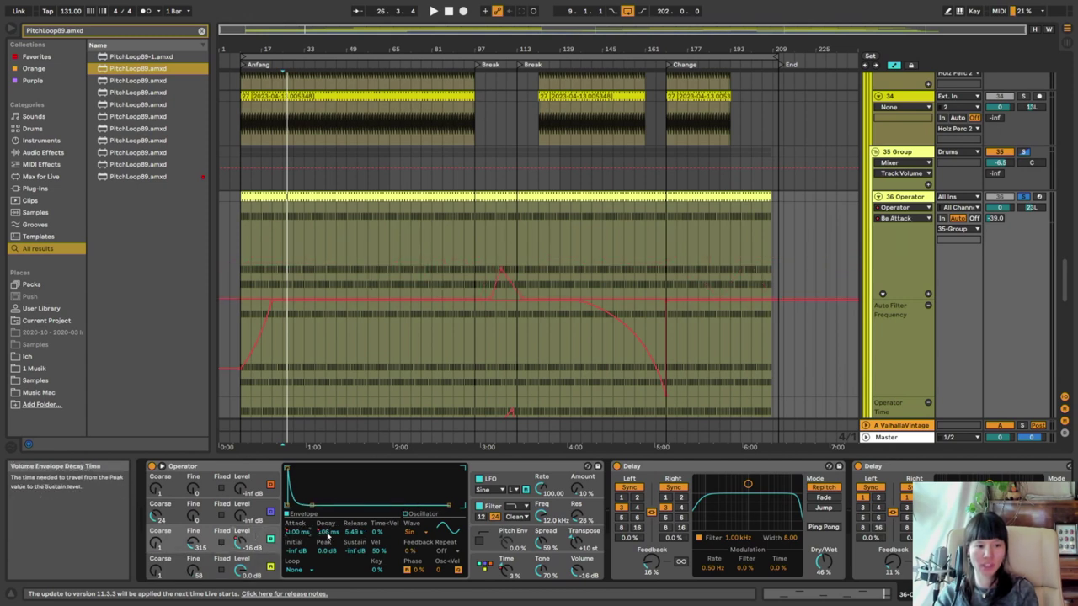
left_click(307, 533)
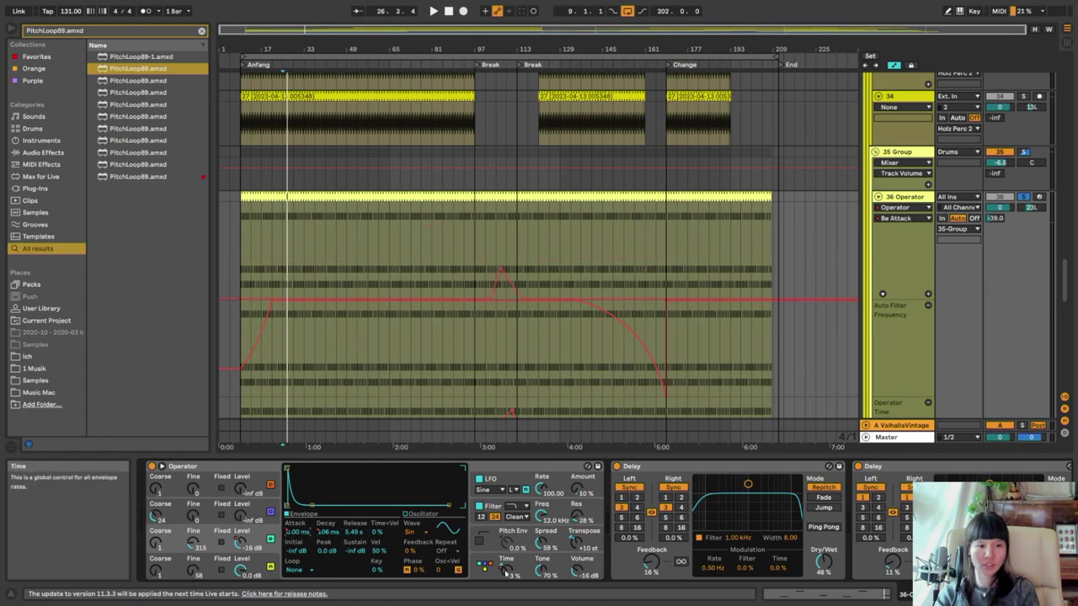
left_click(505, 571)
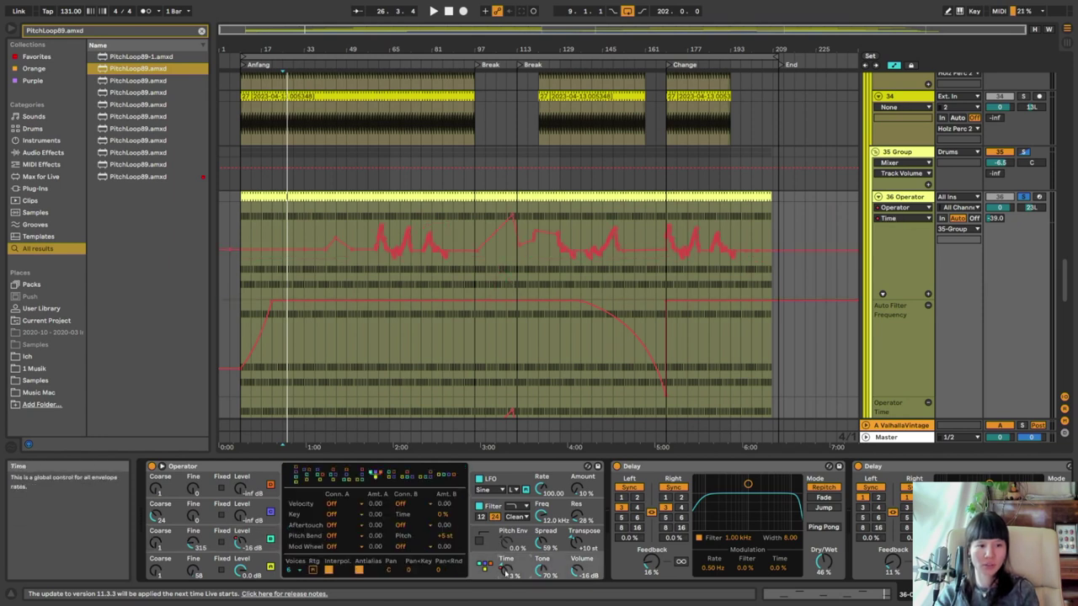
Play the Time automation from bar 33, jumping to bars 45, 61, 73, 81 and 93
left_click(508, 264)
left_click_drag(306, 281, 295, 282)
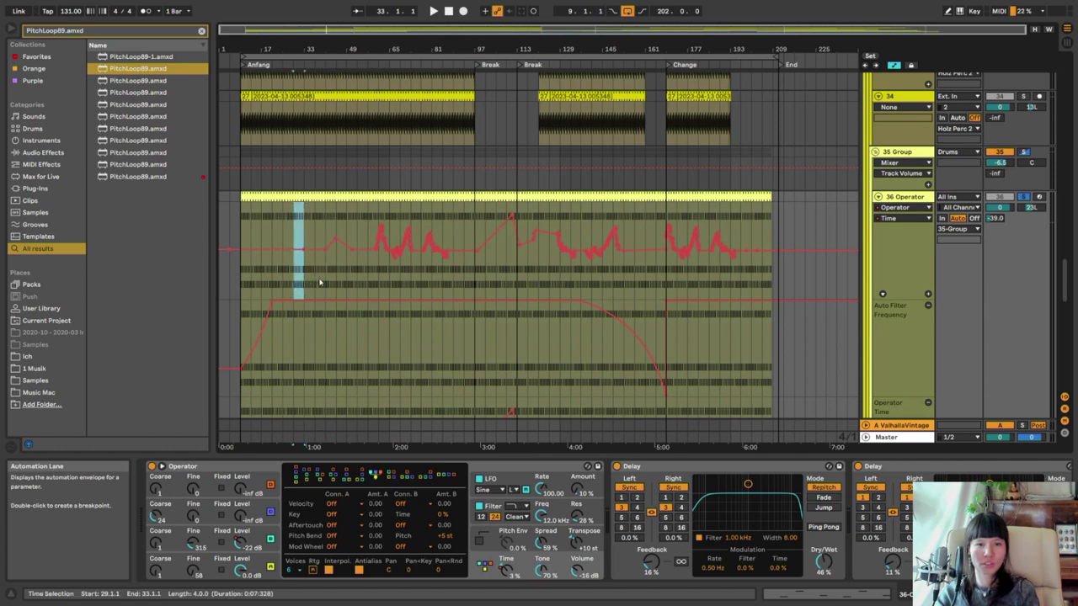
left_click(300, 284)
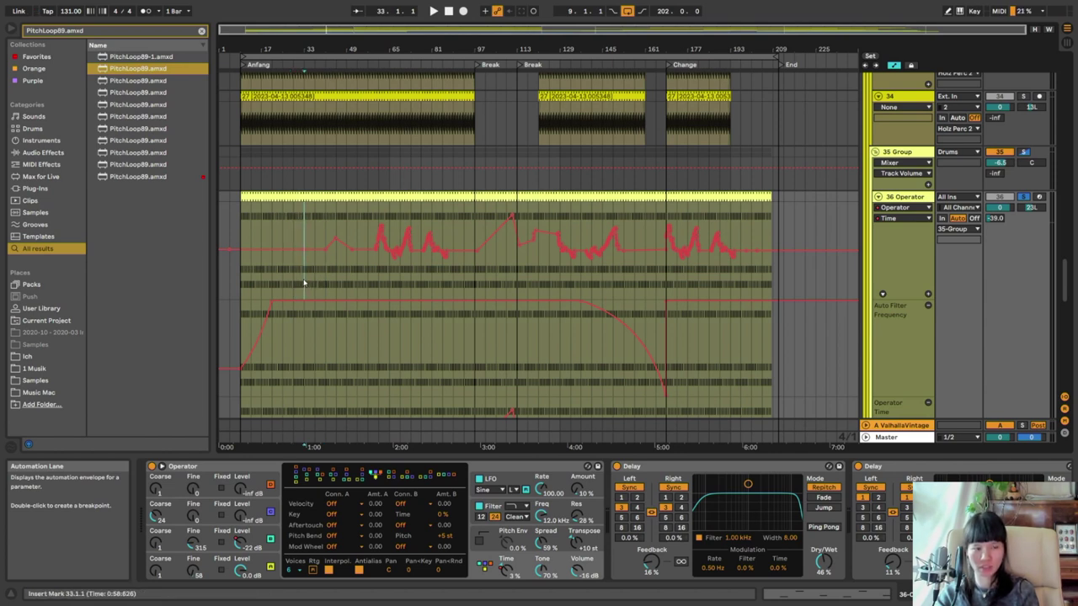
key("space")
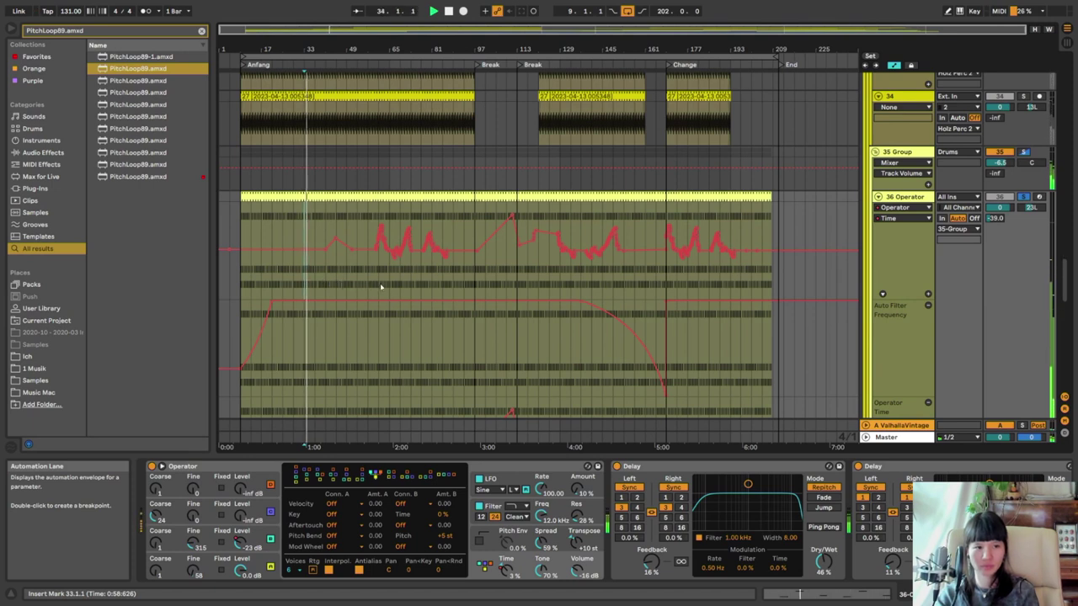
left_click(337, 282)
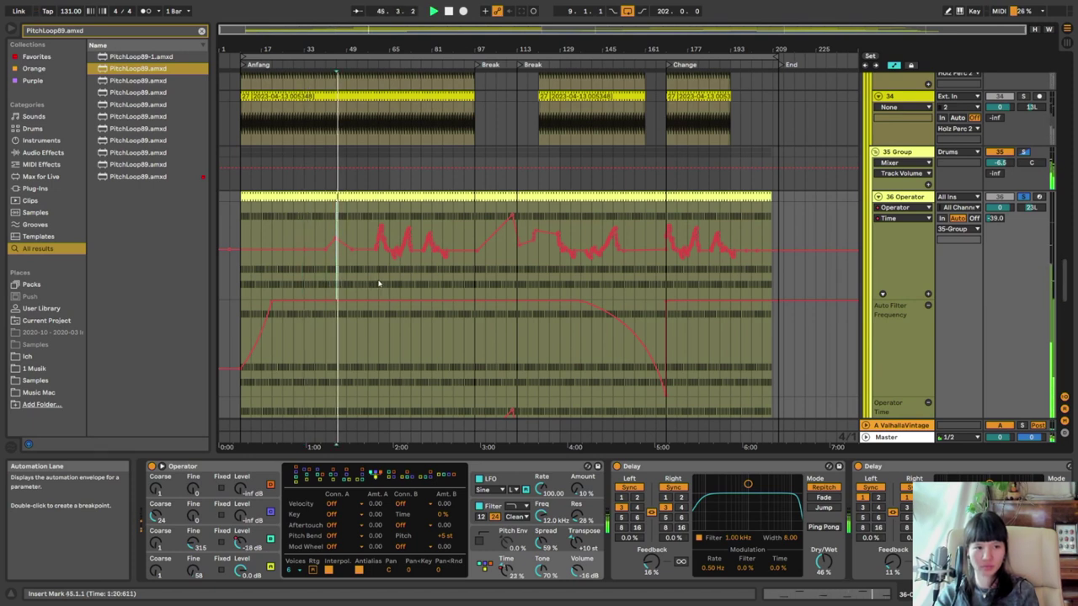
left_click(379, 283)
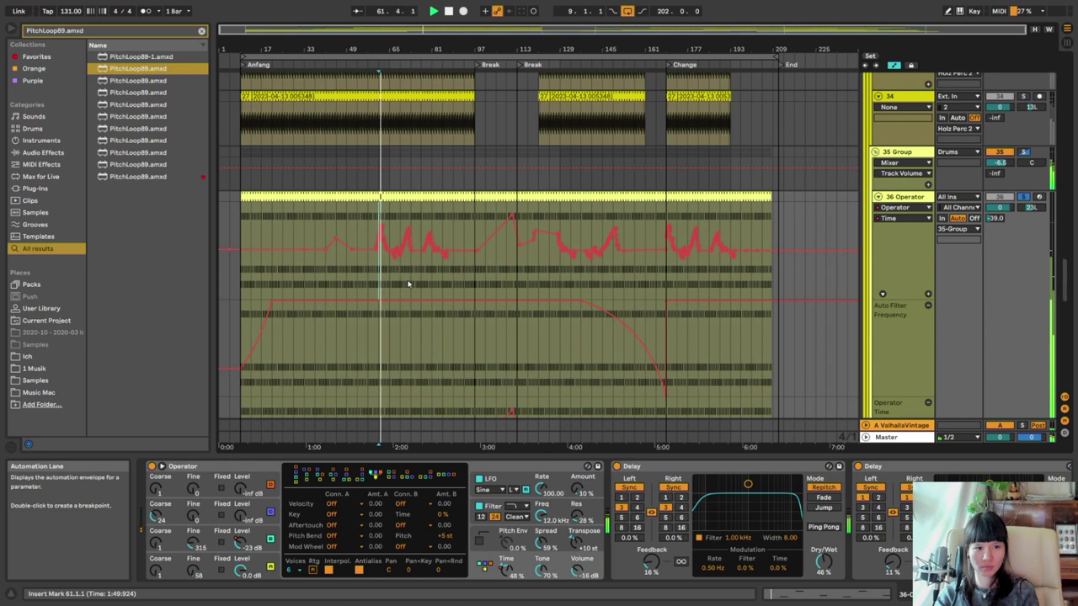
left_click(412, 284)
left_click(434, 280)
left_click(464, 272)
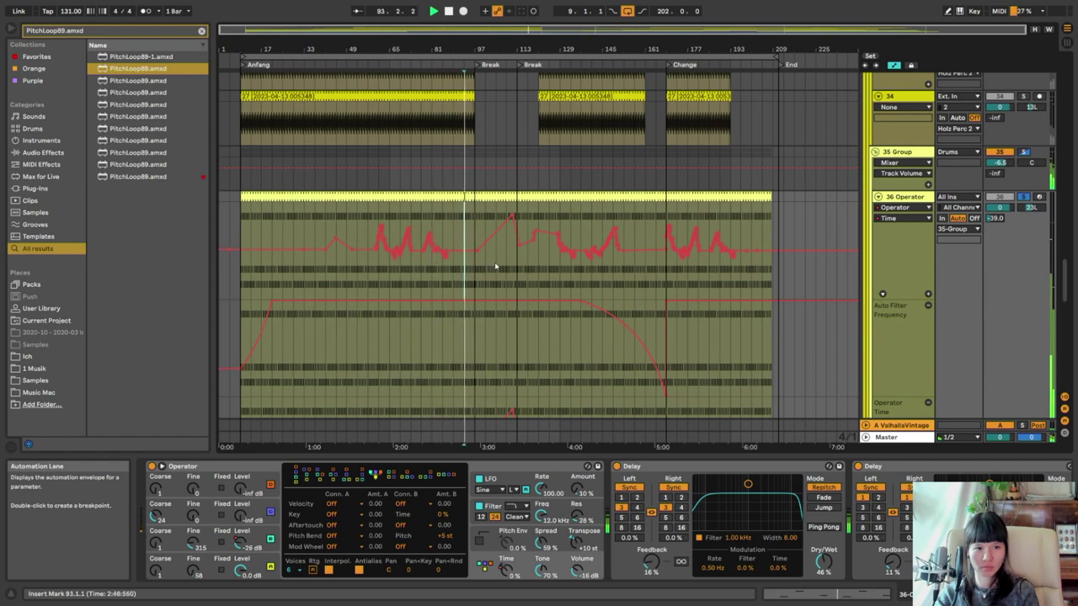
Audition bars 105, 121, 133, 149 and 161, then return to 61 and start at 57
left_click(501, 264)
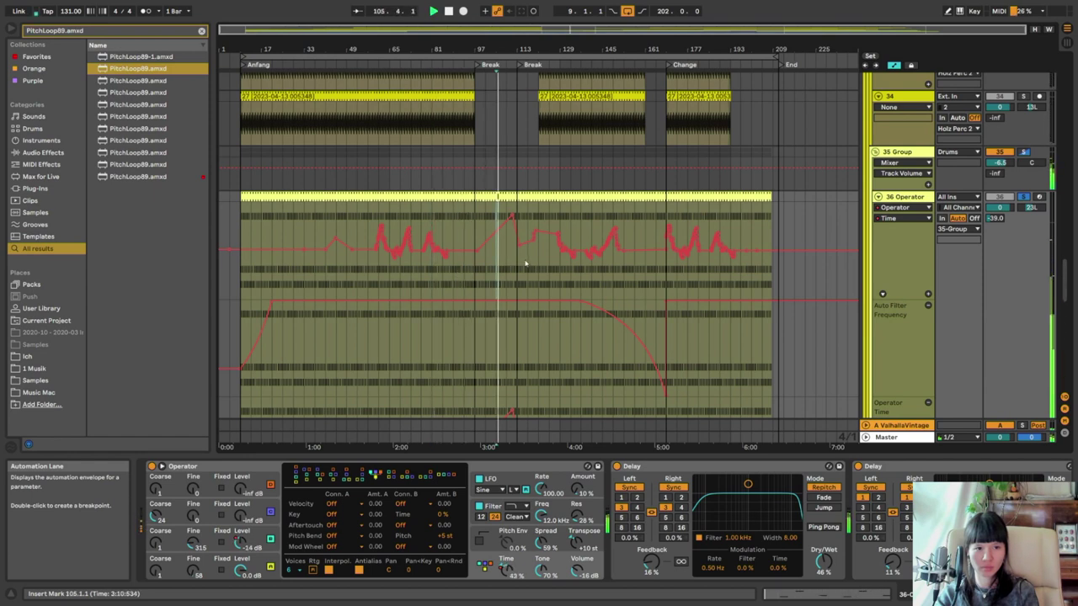
left_click(544, 266)
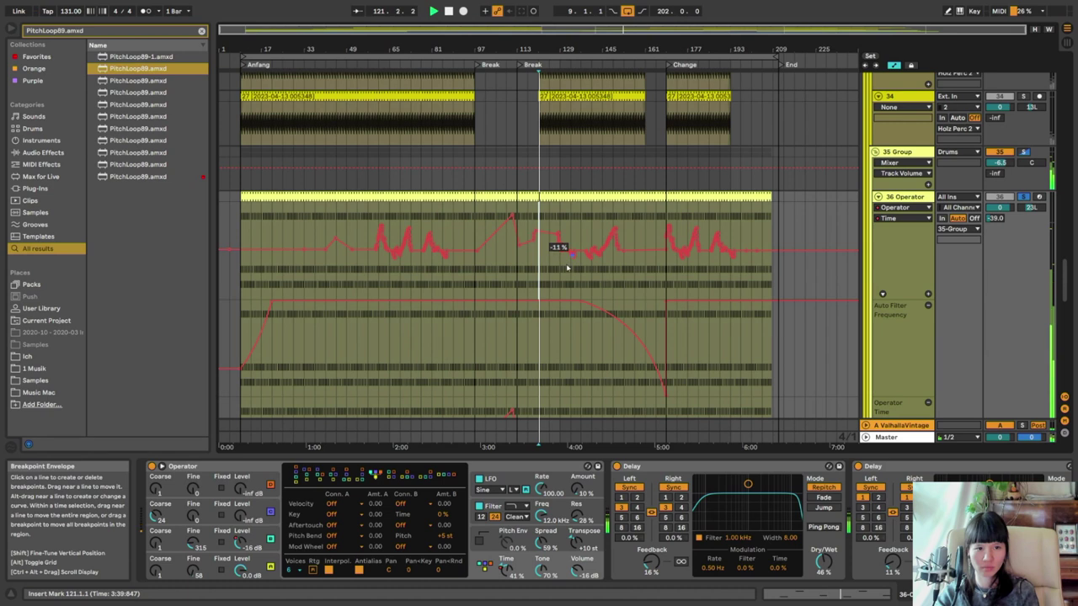
left_click(572, 280)
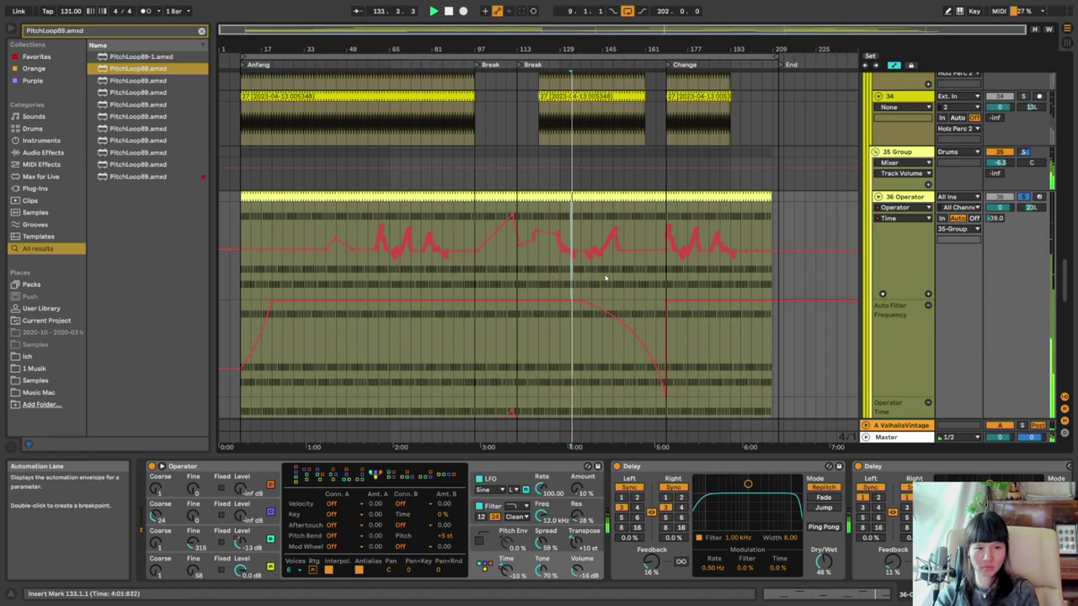
left_click(613, 266)
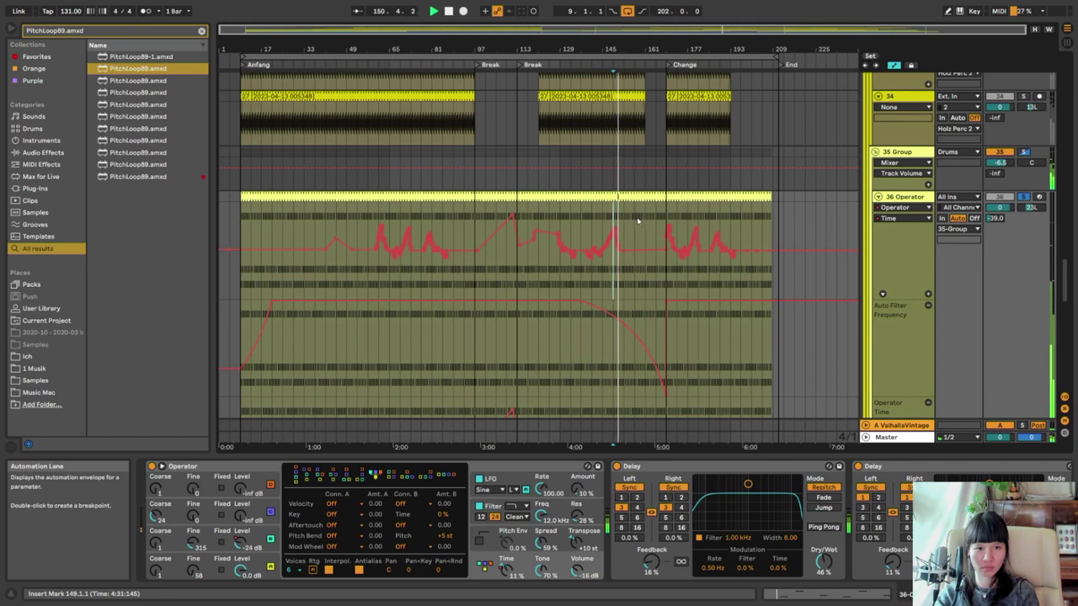
left_click(645, 223)
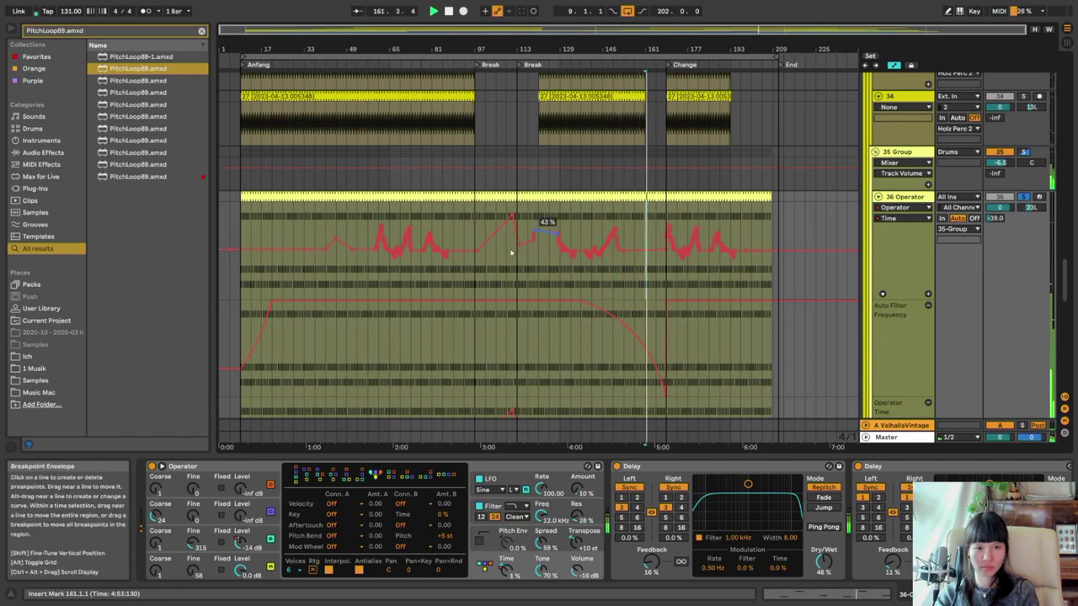
left_click(378, 277)
left_click(370, 278)
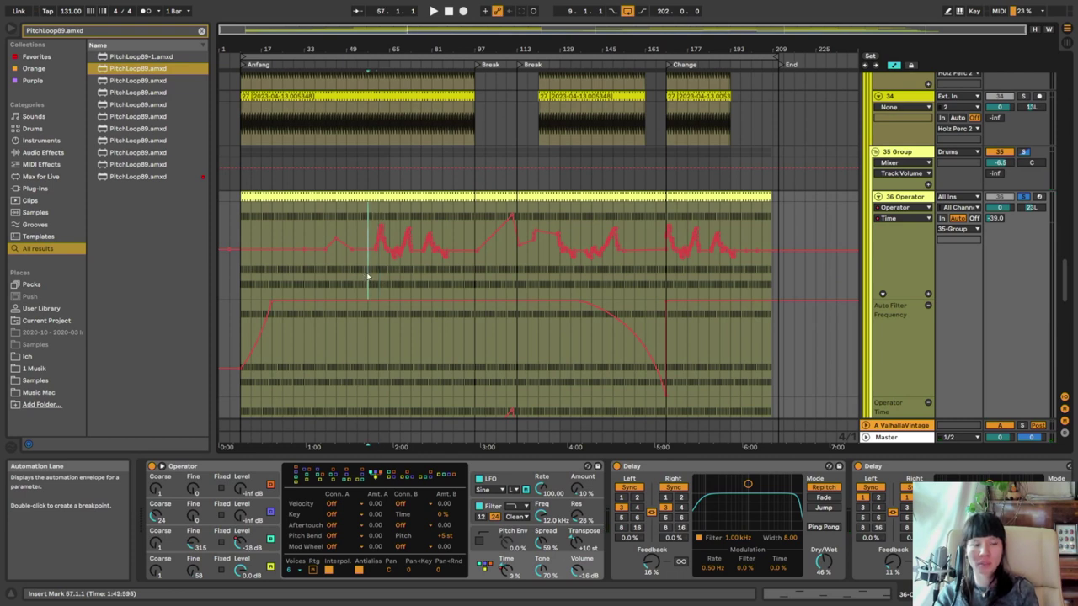
Zoom in and out on the 36 Operator Time automation, then place the start point at bar 109
scroll(371, 278, "down", 5)
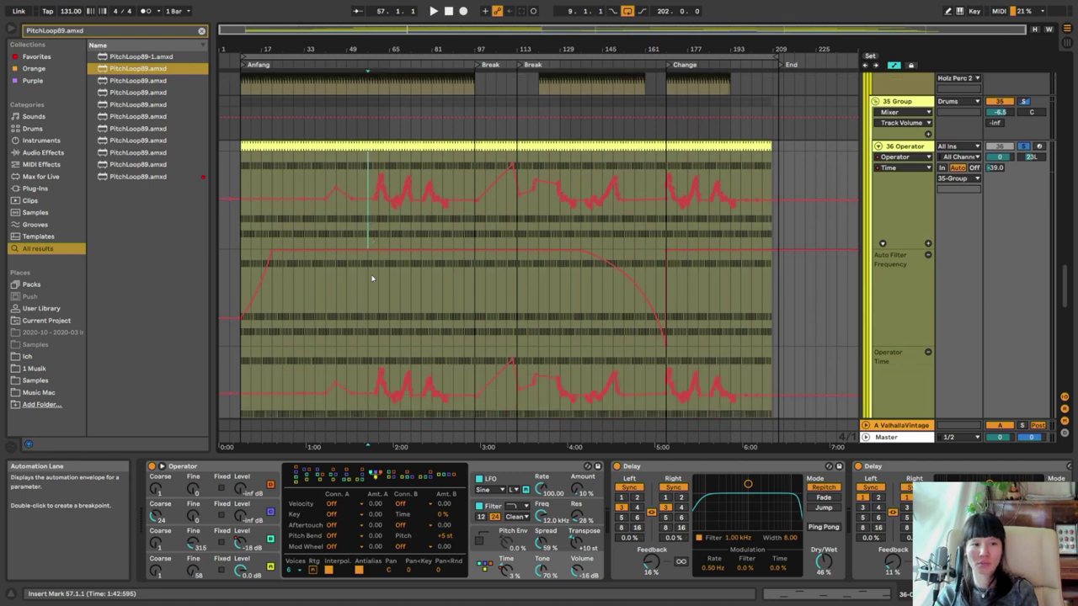
scroll(375, 277, "up", 5)
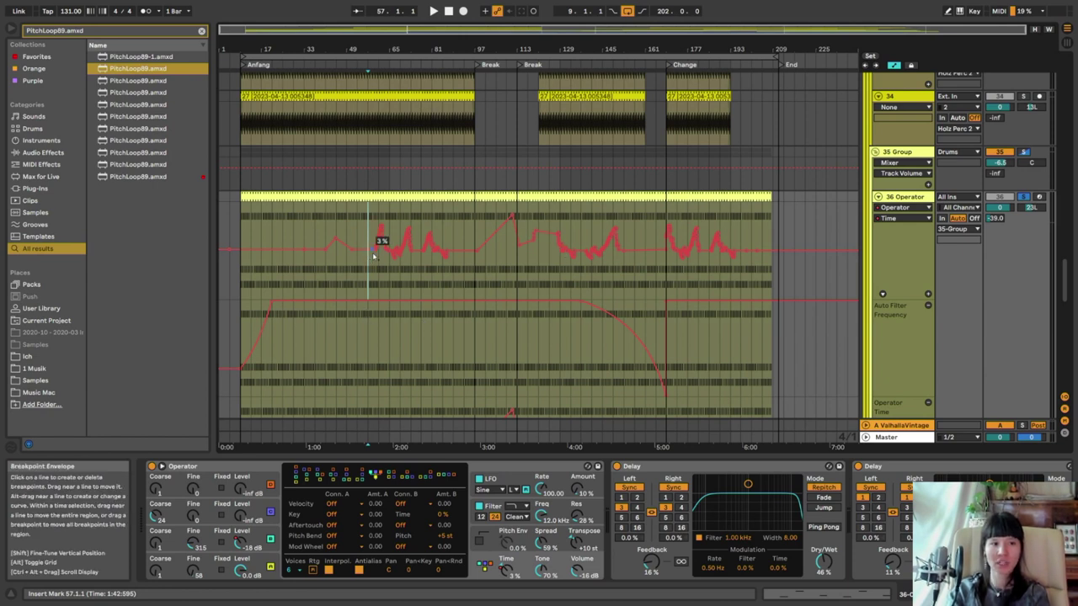
scroll(378, 240, "up", 5)
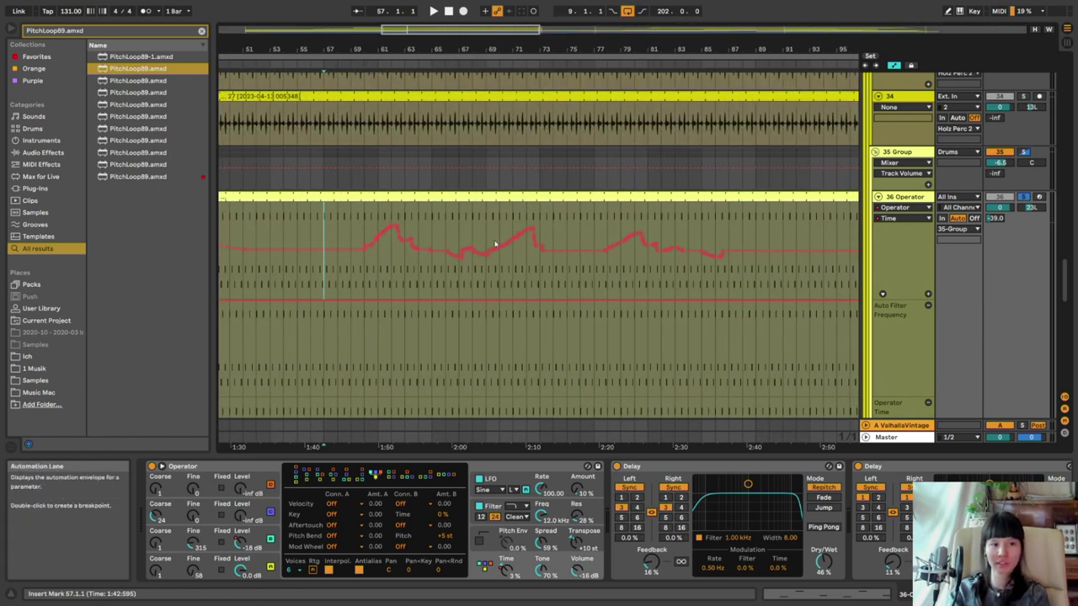
scroll(356, 262, "down", 5)
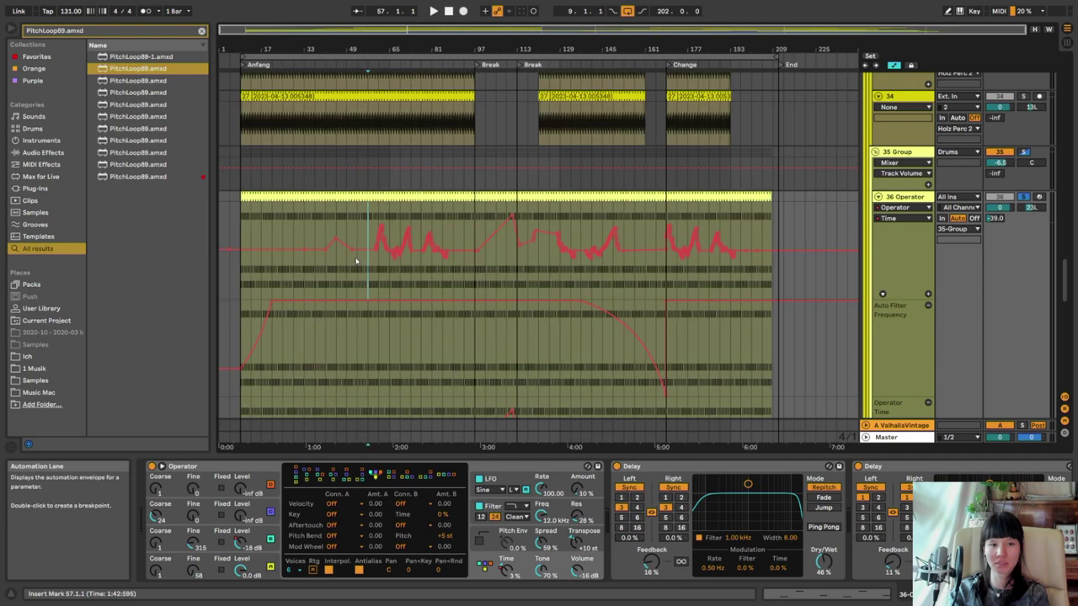
left_click(502, 267)
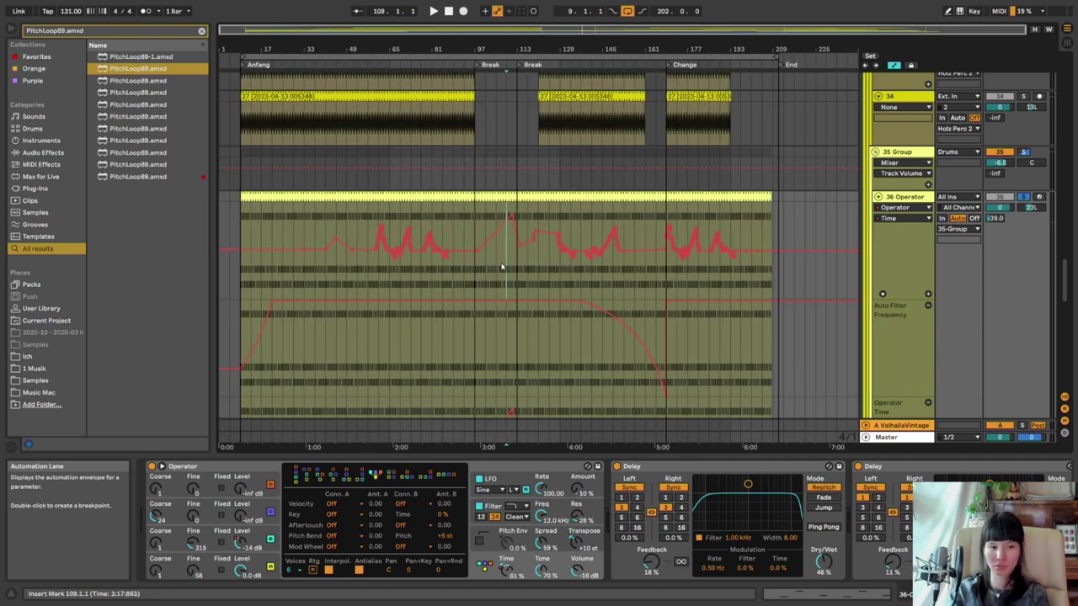
Show the Operator's envelope Decay automation lane
left_click(243, 543)
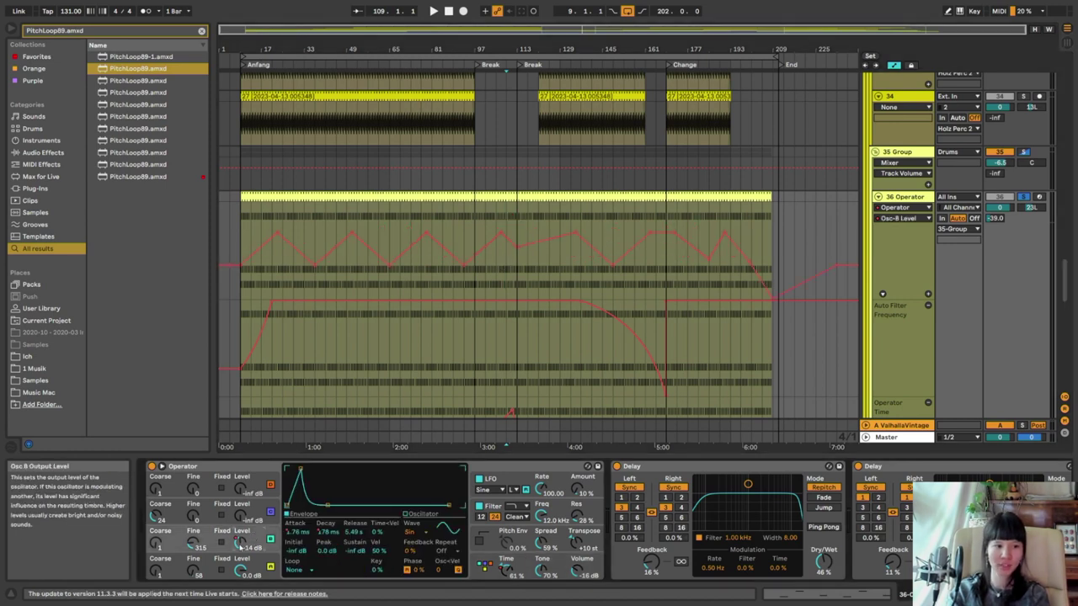
right_click(243, 543)
key("Escape")
left_click(297, 532)
right_click(297, 532)
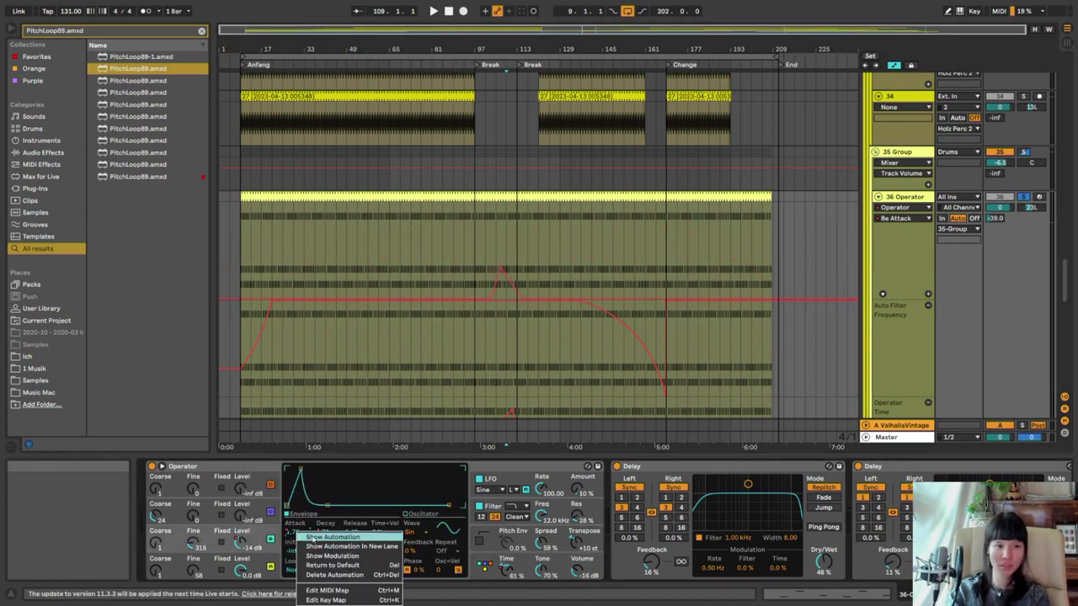
left_click(324, 539)
Play the 37 Operator track from bar 81, then stop
scroll(534, 295, "down", 2)
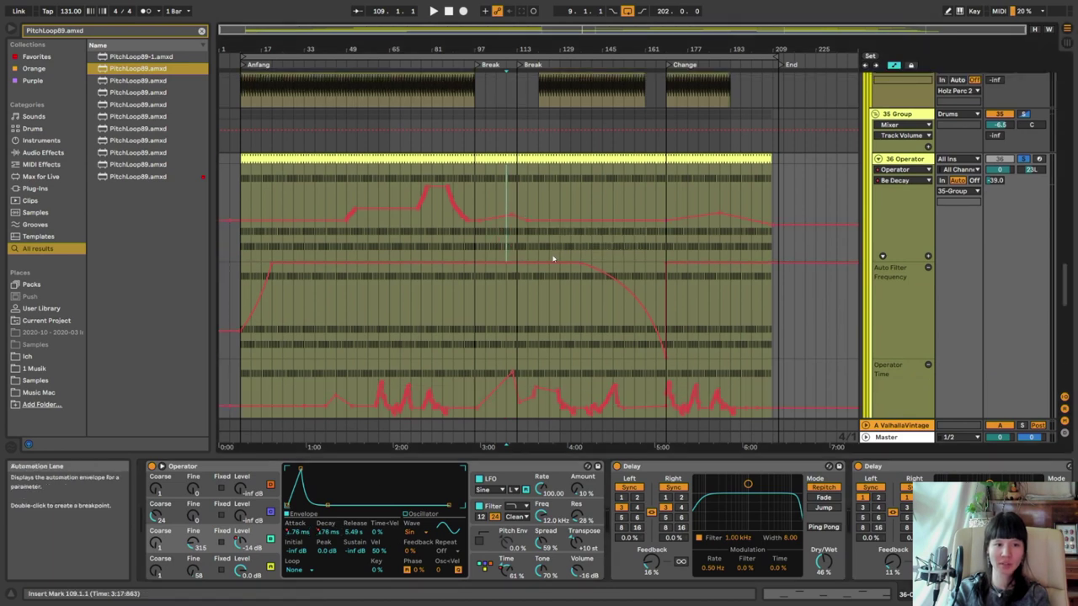
left_click(579, 242)
scroll(581, 242, "down", 10)
left_click(429, 343)
key("space")
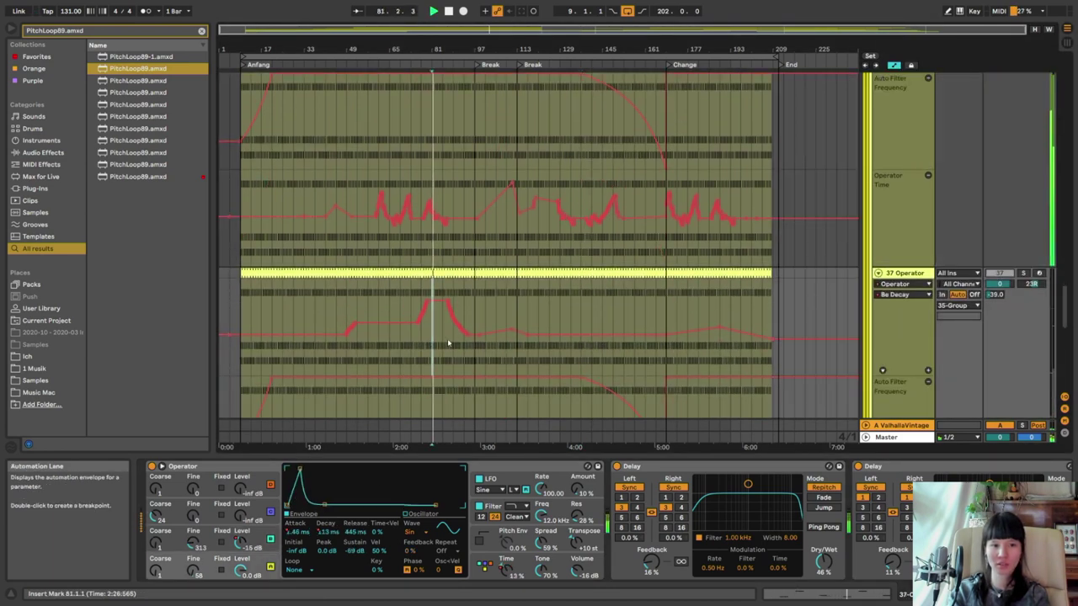
scroll(445, 347, "down", 6)
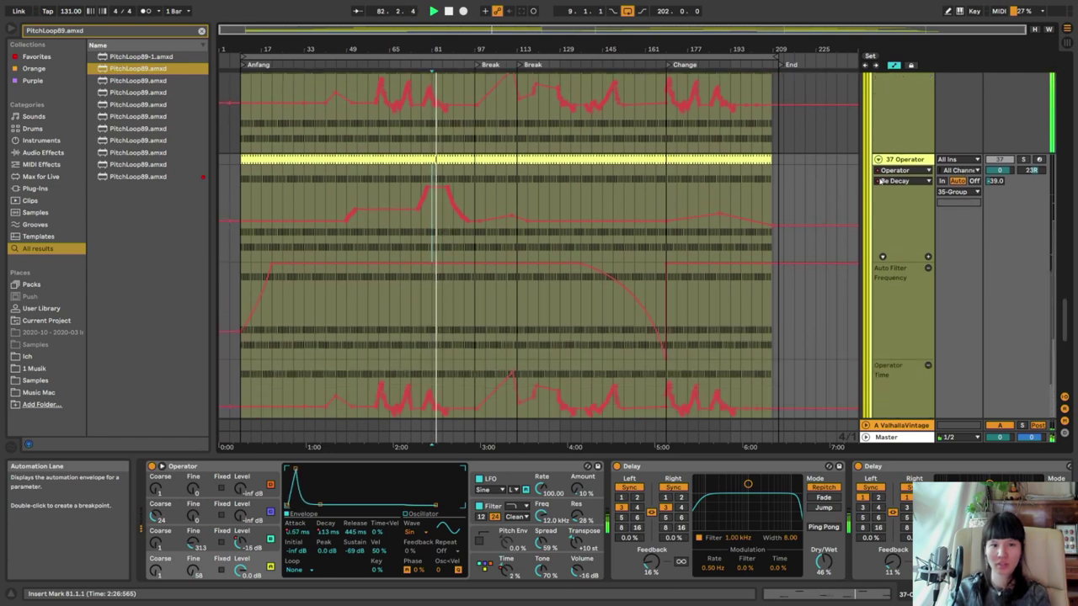
key("space")
Hide the automation lanes with A to see only the plain Operator clips
scroll(640, 245, "down", 3)
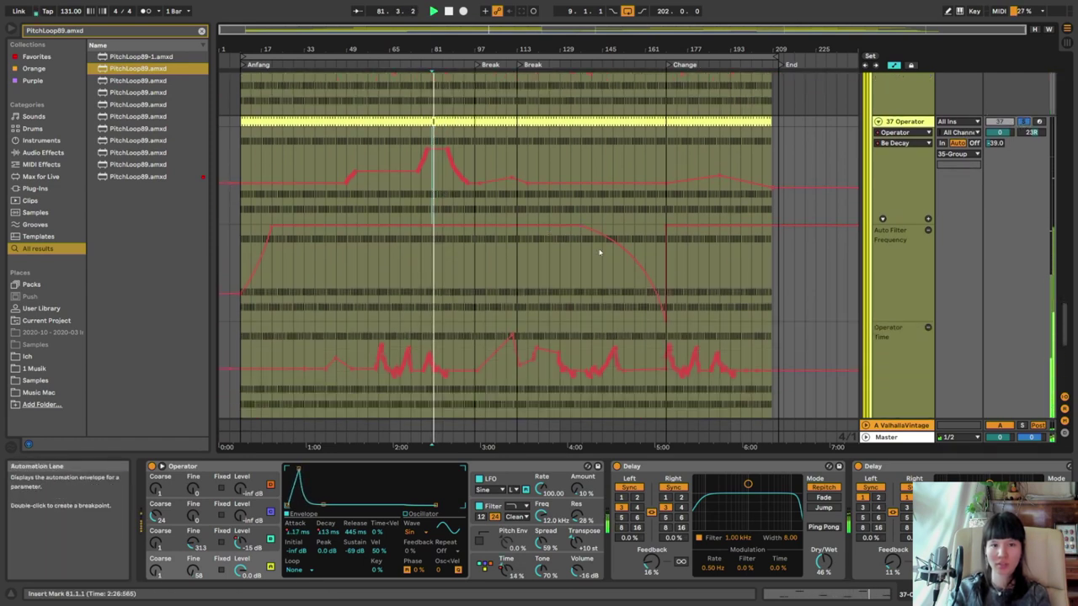
scroll(842, 261, "up", 12)
scroll(910, 272, "up", 5)
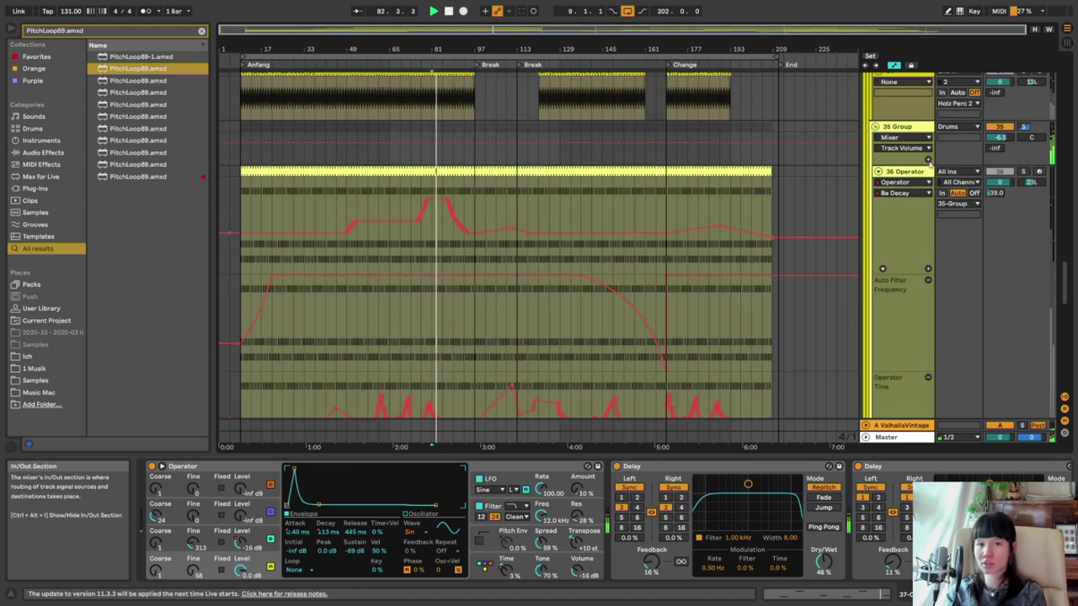
key("a")
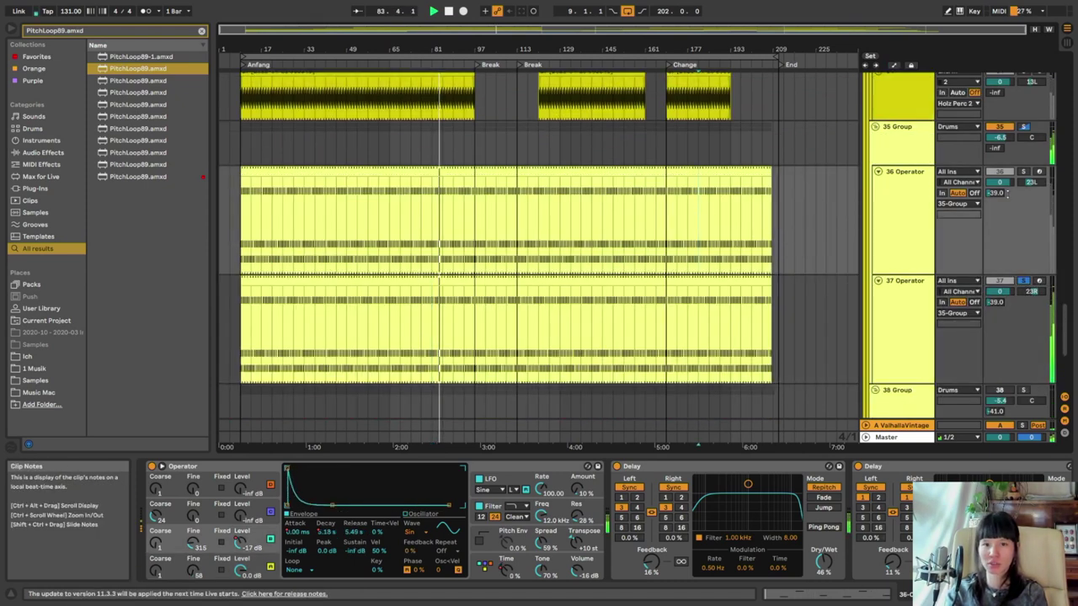
left_click(908, 215)
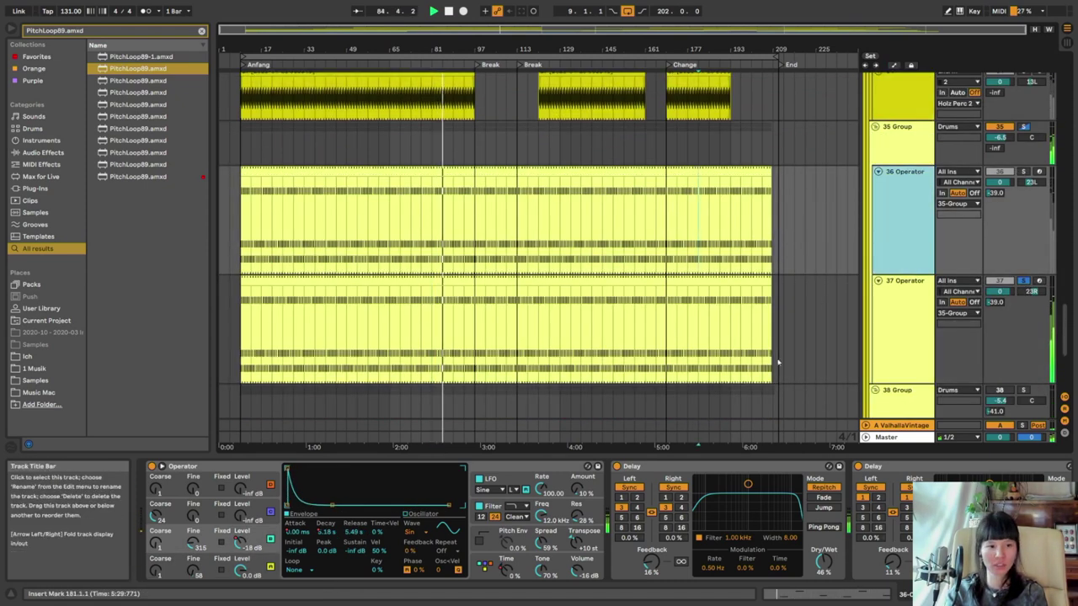
left_click(907, 327)
left_click(925, 255)
left_click(923, 313)
left_click(927, 238)
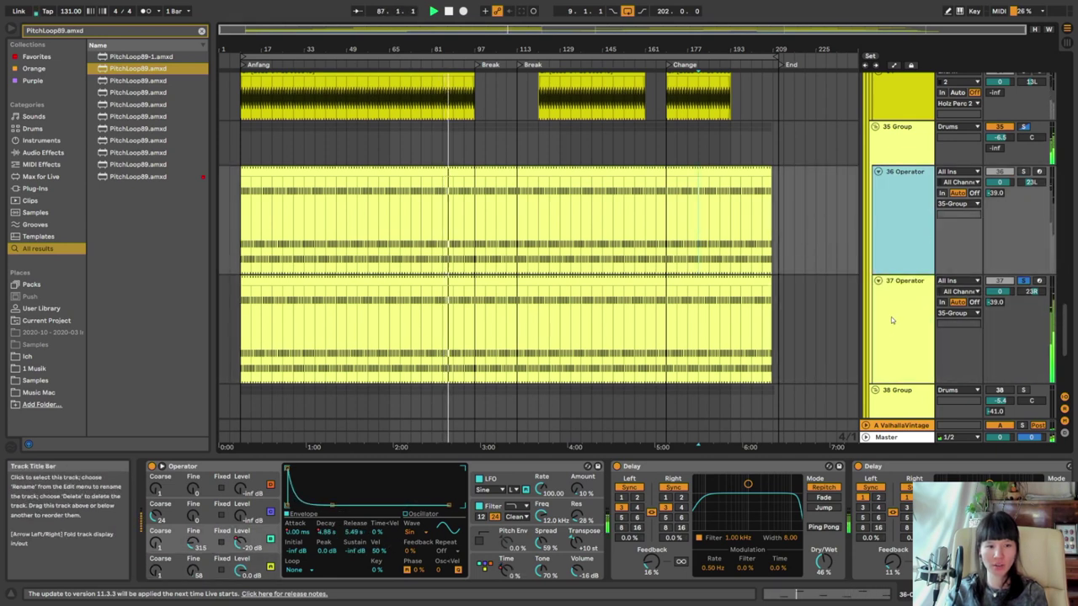
left_click(890, 317)
left_click(908, 253)
left_click(909, 317)
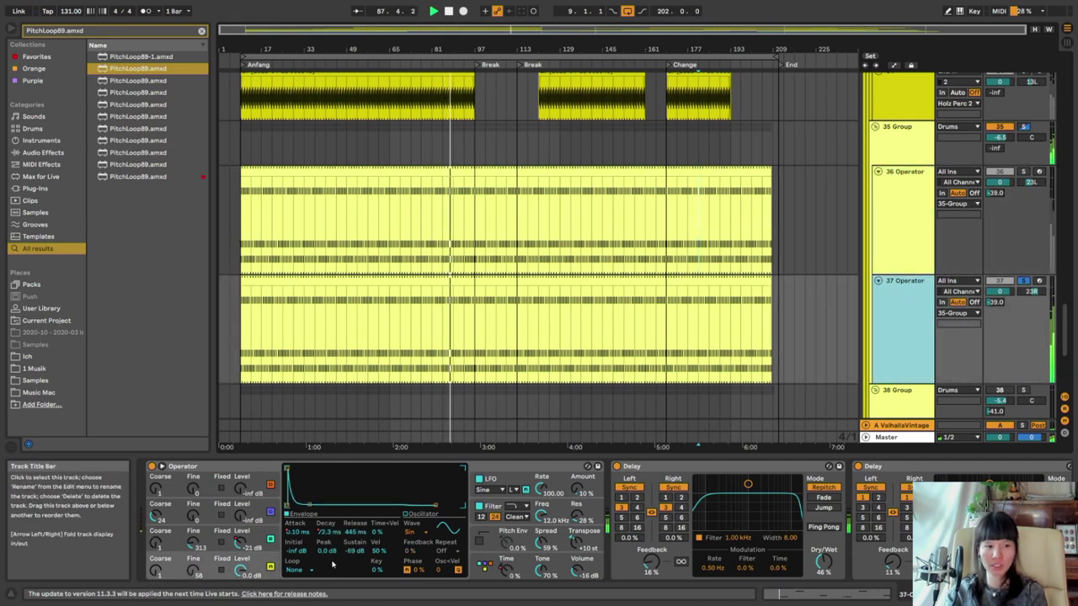
left_click(173, 547)
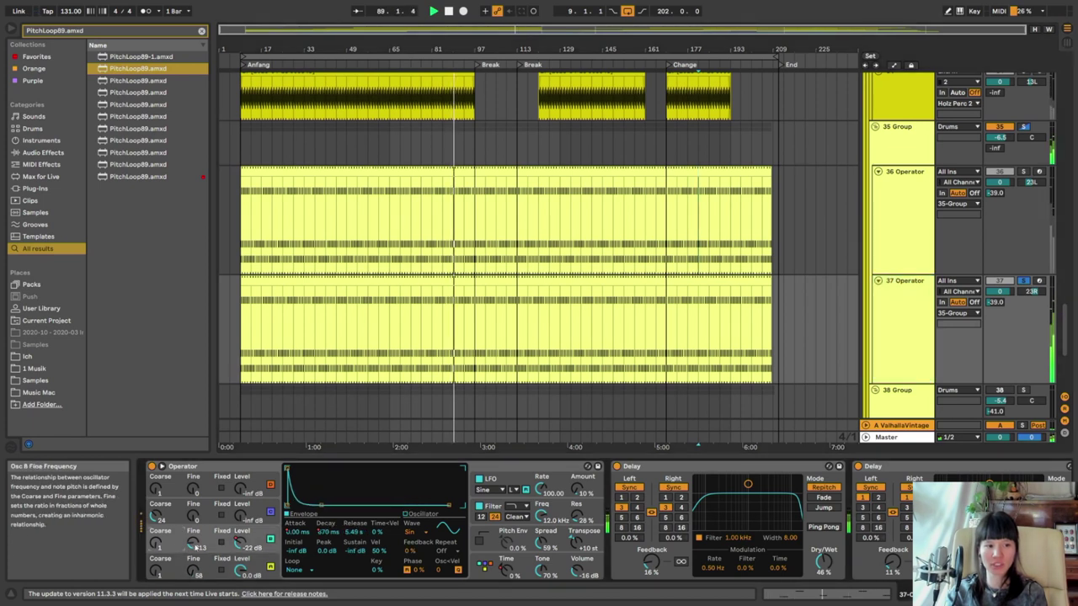
left_click(902, 233)
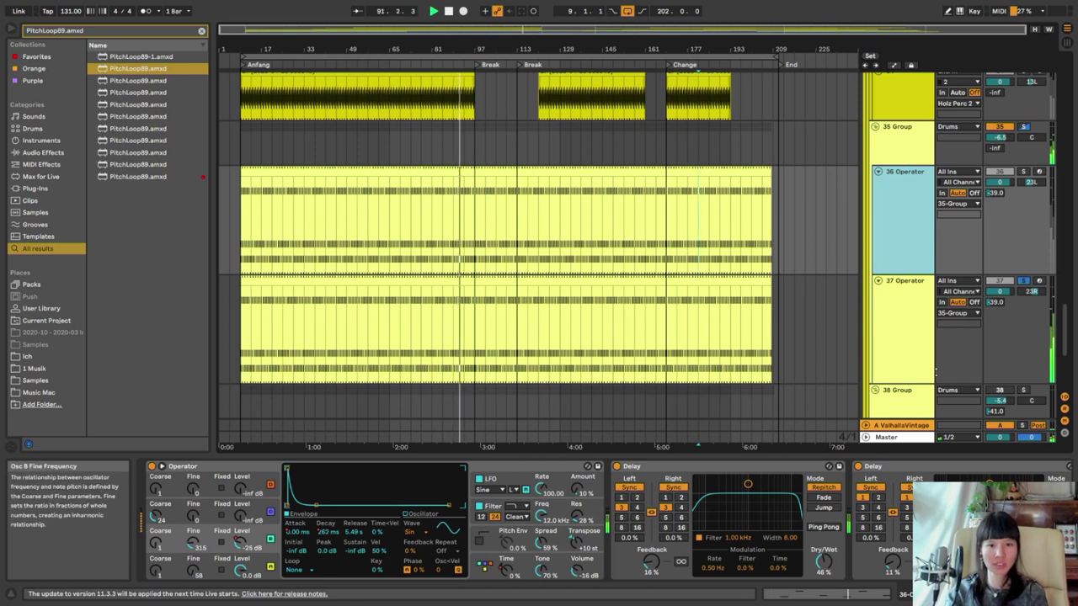
left_click(915, 201)
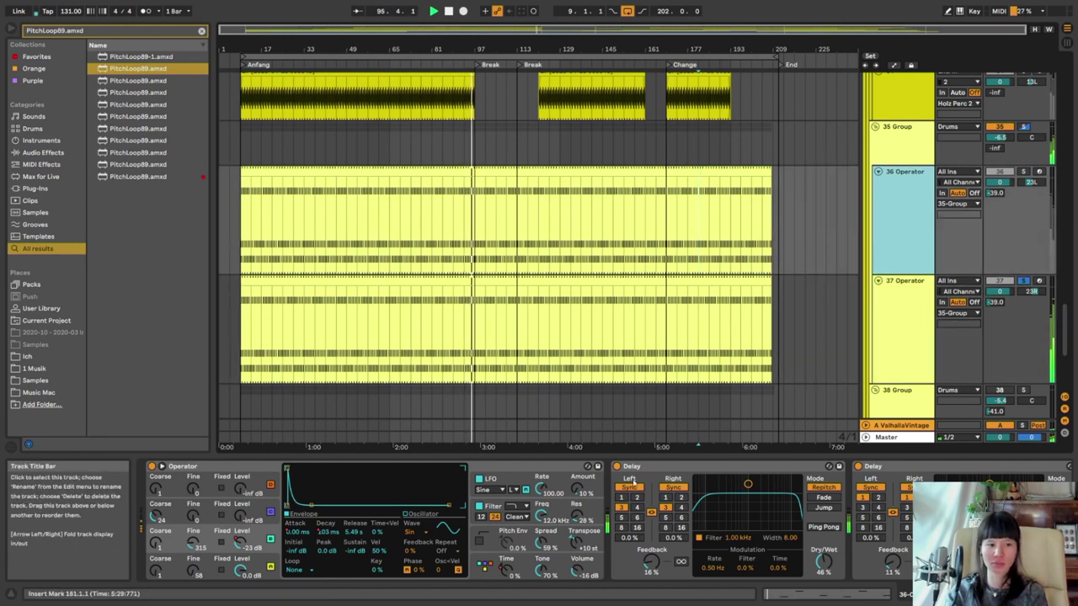
Turn automation mode back on and show 36 Operator's Osc-B Level automation lane
key("a")
right_click(244, 471)
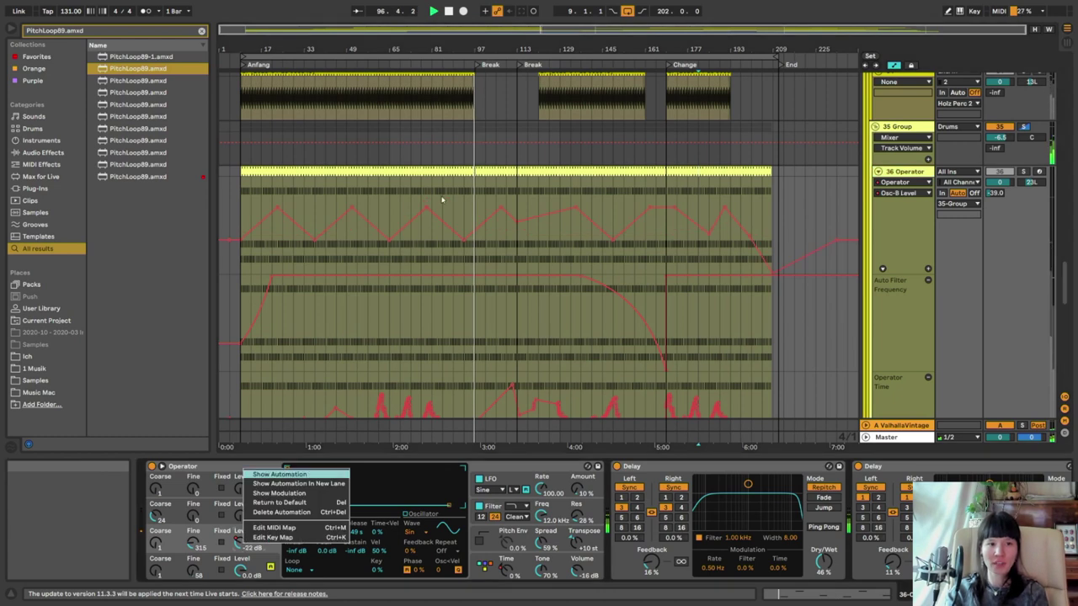
left_click(463, 197)
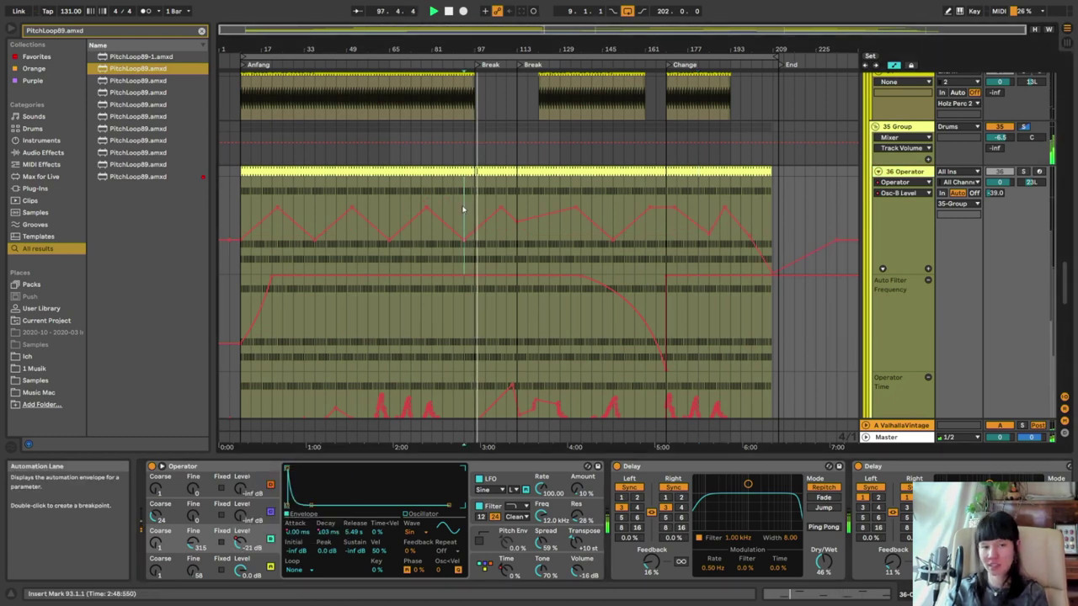
Set playback to start at bar 133 and scroll down to the 38 Group's frozen Operator tracks
left_click(737, 469)
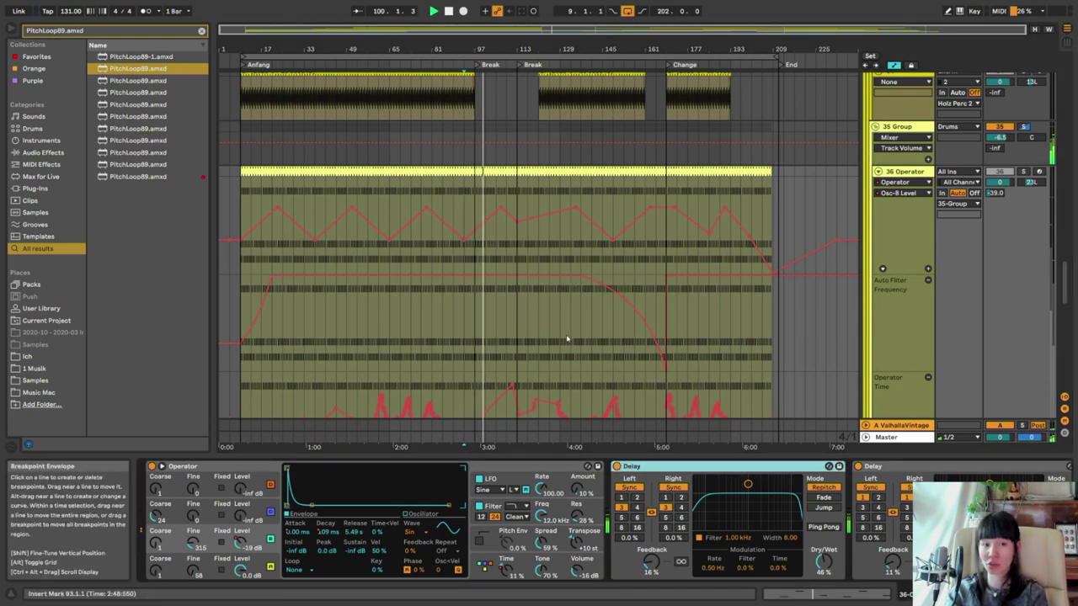
left_click(568, 339)
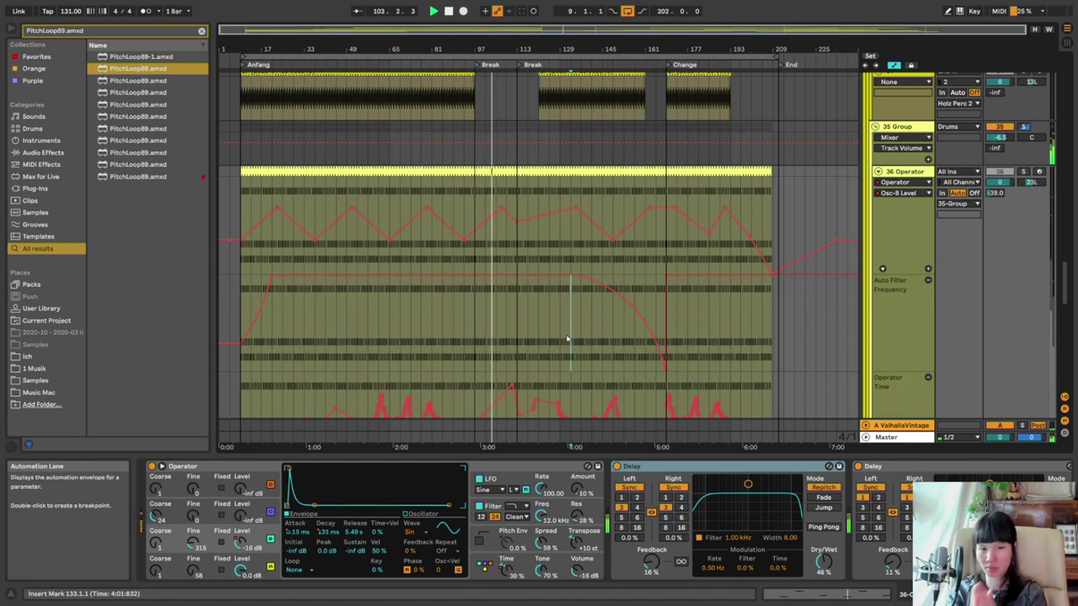
scroll(568, 340, "down", 5)
scroll(747, 354, "down", 8)
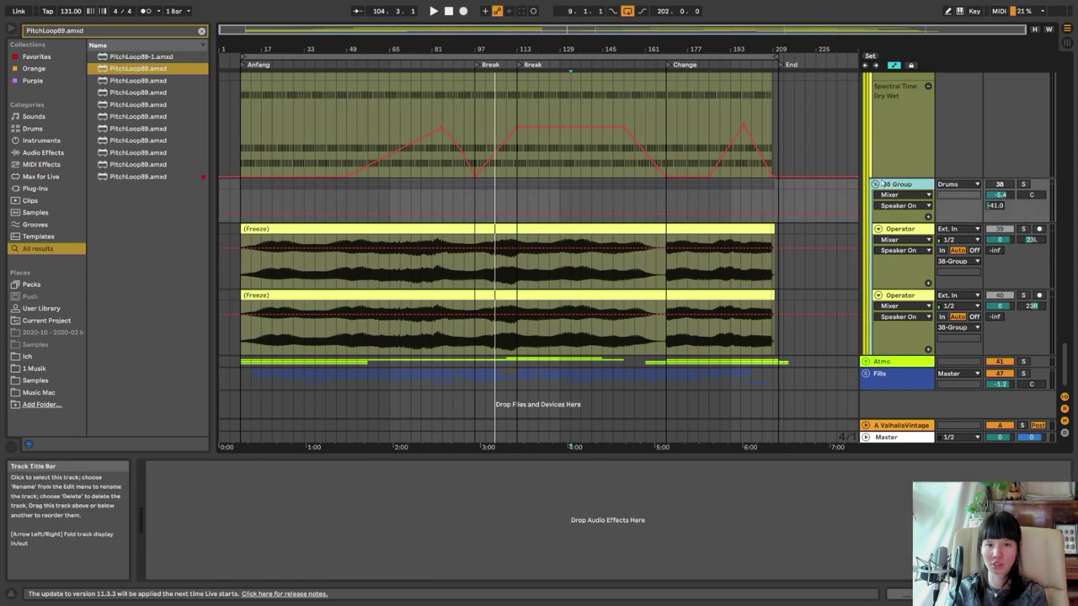
Fold the 38 Group, unfold the Atmo group, and play from the break clip at bar 117
left_click(897, 183)
left_click(874, 184)
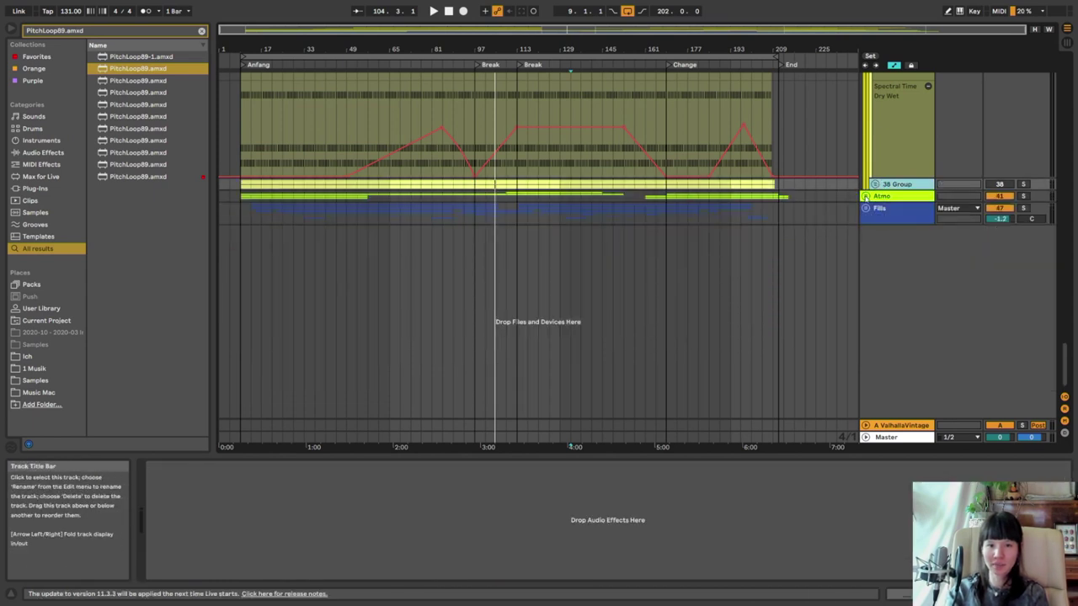
left_click(865, 195)
scroll(922, 199, "down", 2)
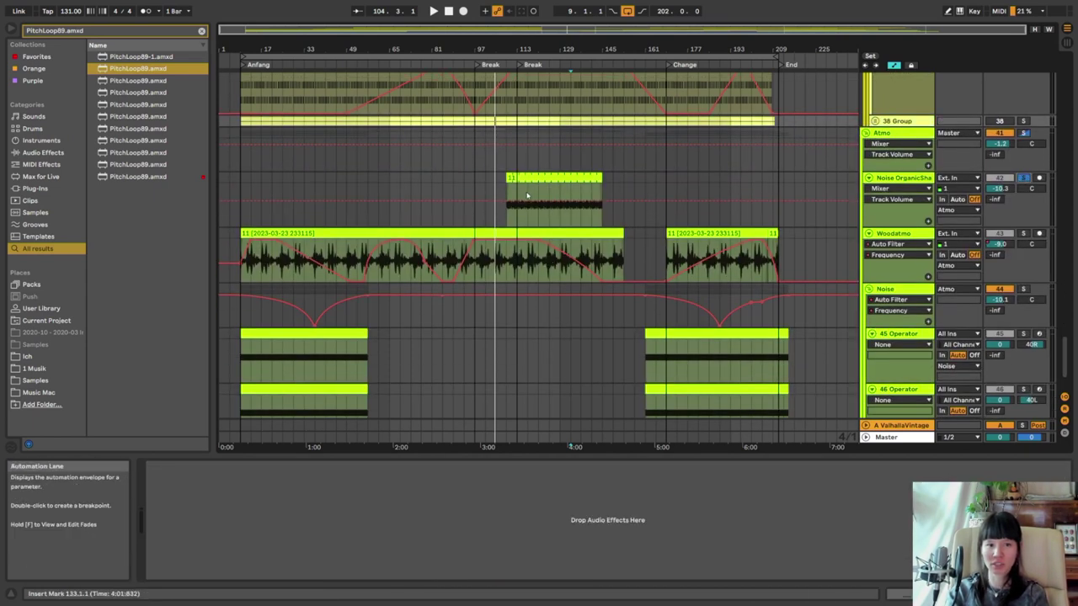
left_click(531, 218)
key("space")
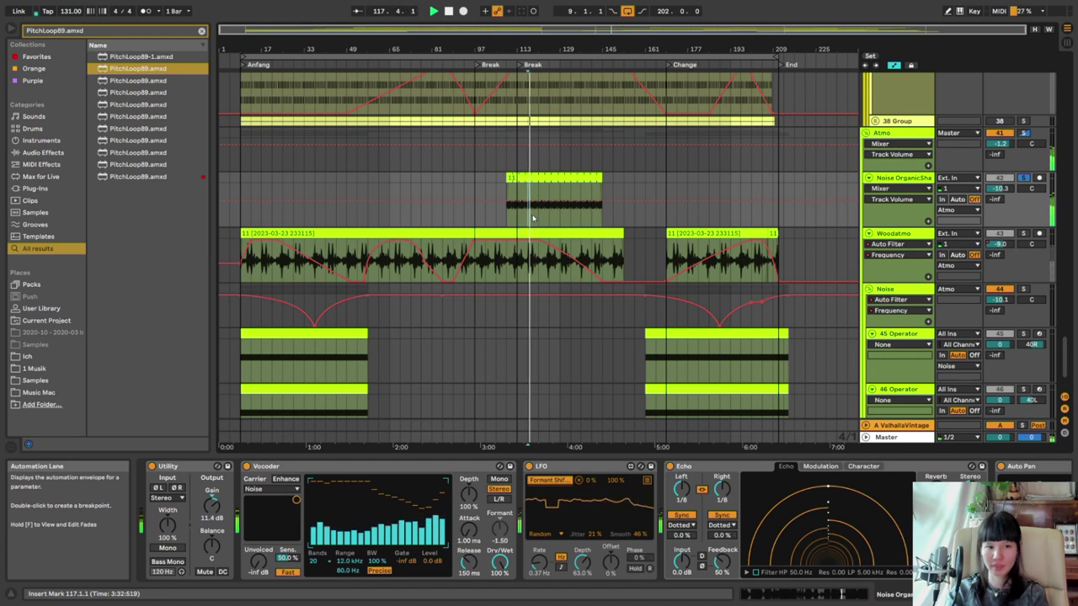
Show the Noise OrganicSharp clip's effect chain and switch its Vocoder back on
left_click(539, 178)
left_click(471, 467)
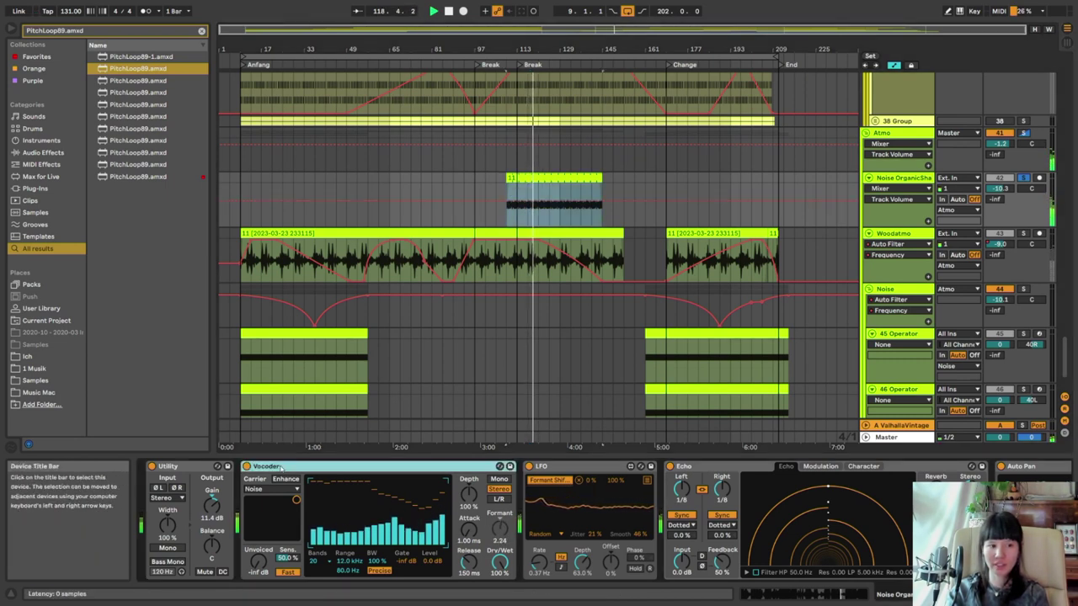
scroll(553, 469, "right", 10)
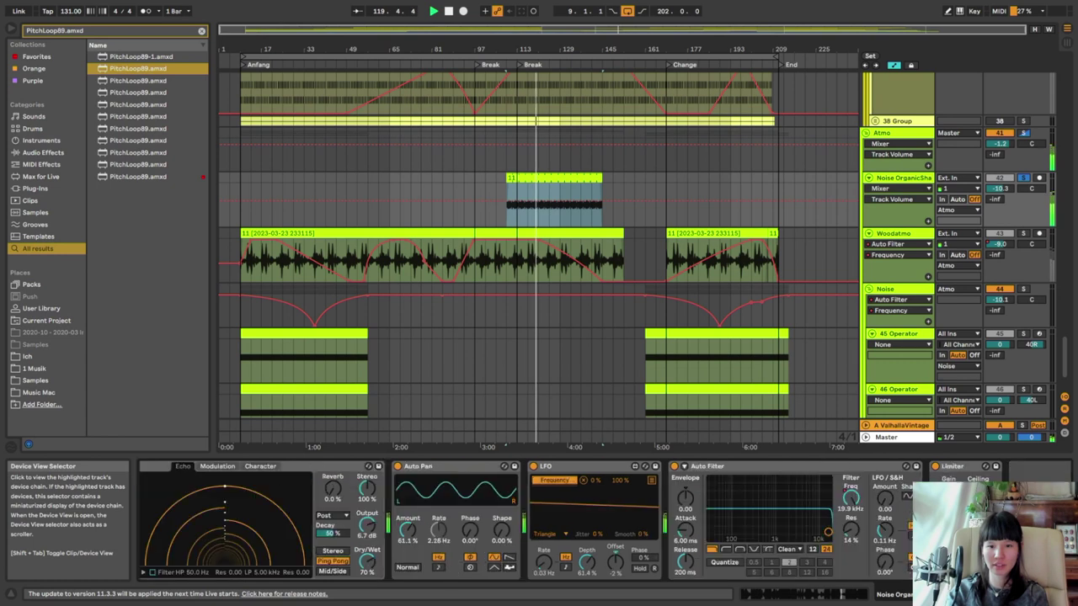
left_click(966, 469)
scroll(966, 506, "left", 3)
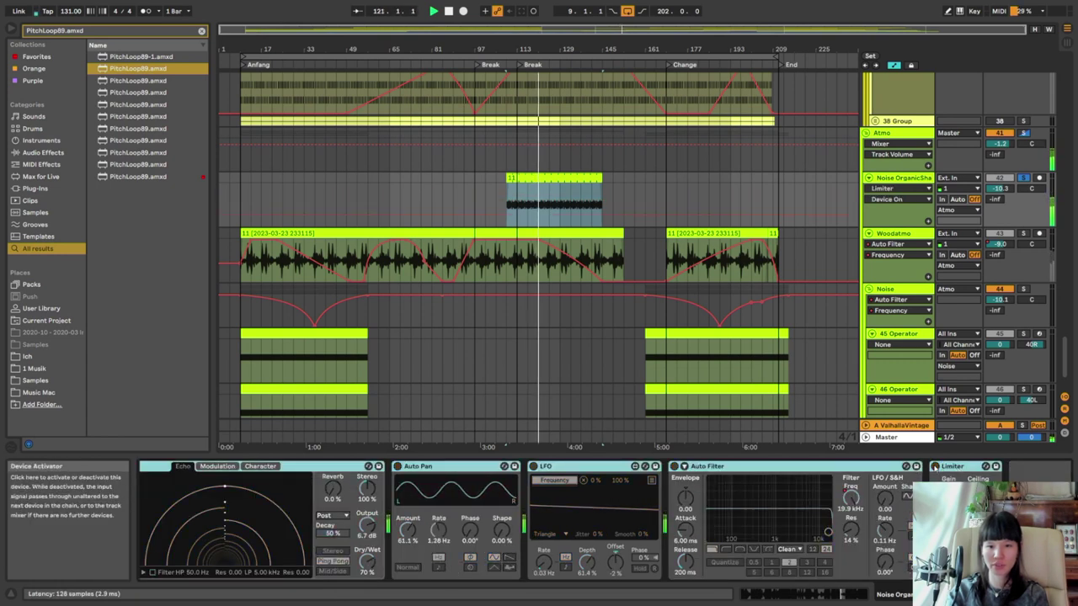
scroll(897, 595, "left", 10)
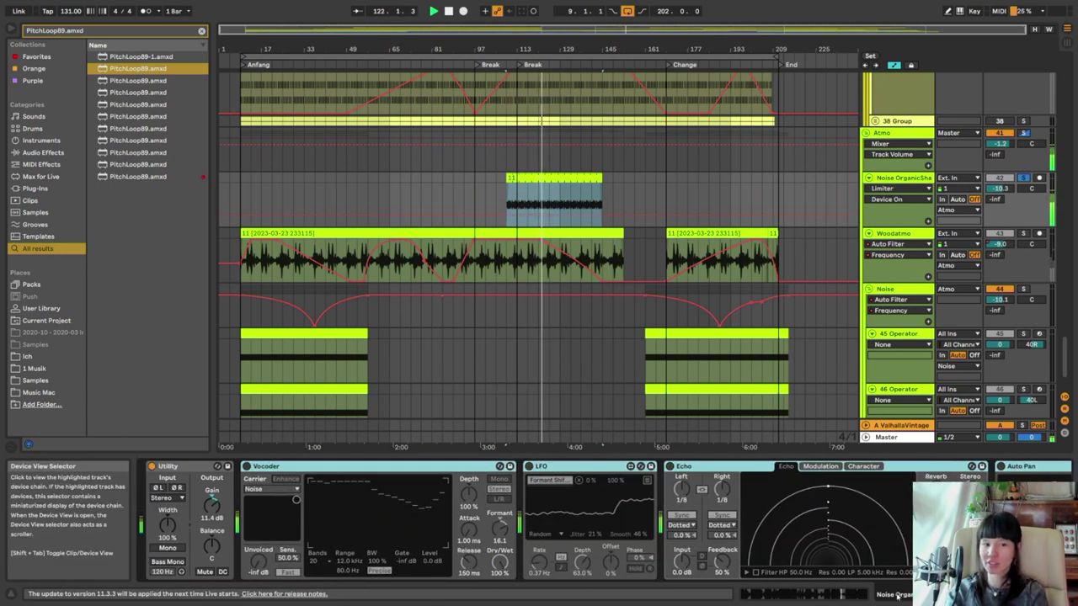
scroll(868, 598, "right", 10)
scroll(867, 598, "left", 10)
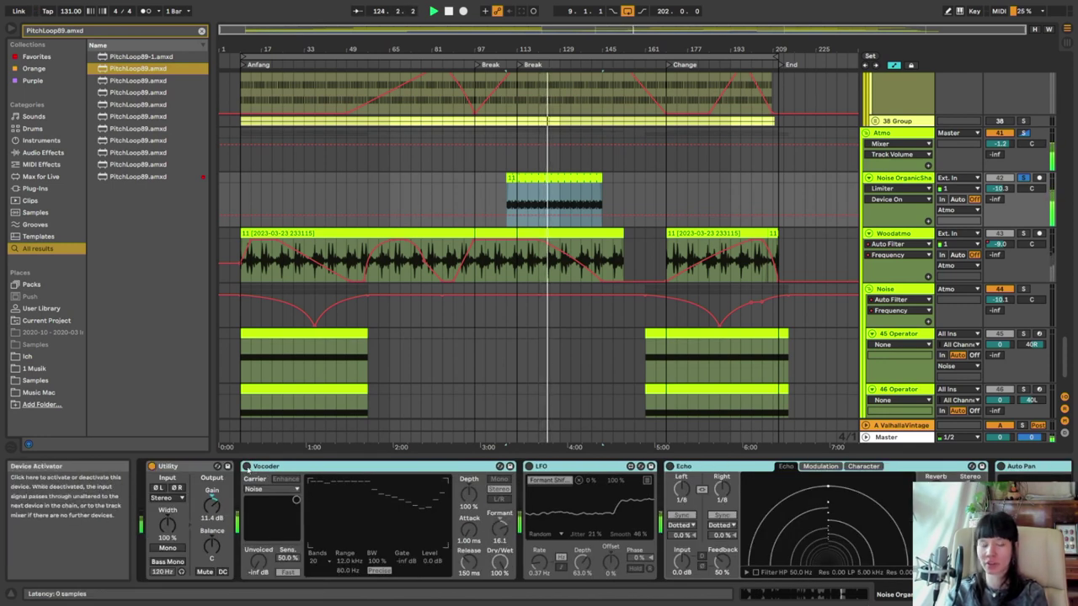
left_click(246, 466)
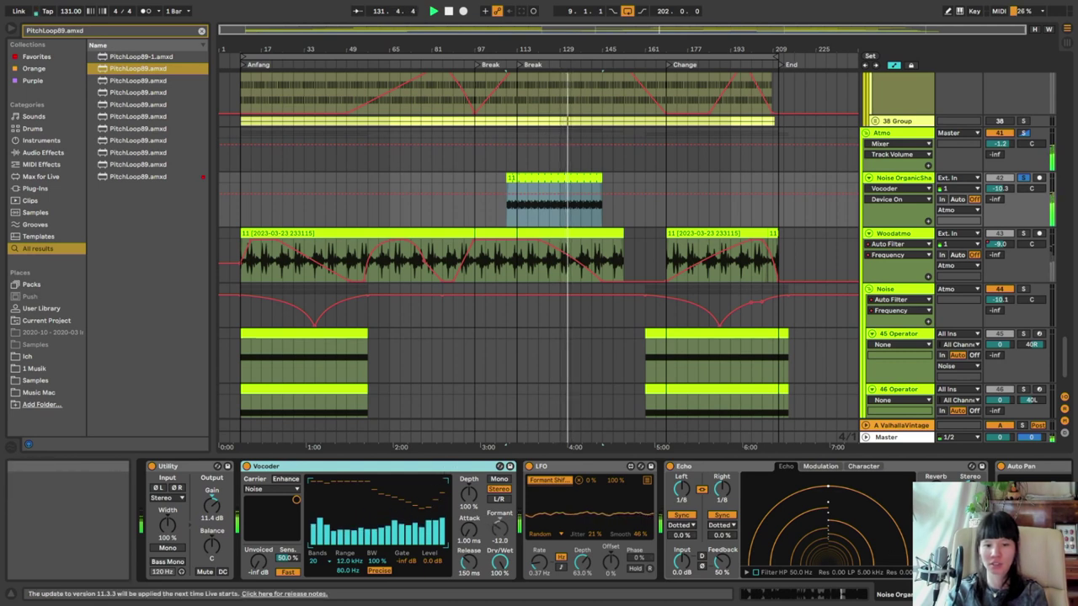
Scroll along the Noise OrganicSharp effect chain to view its later devices
scroll(410, 491, "right", 5)
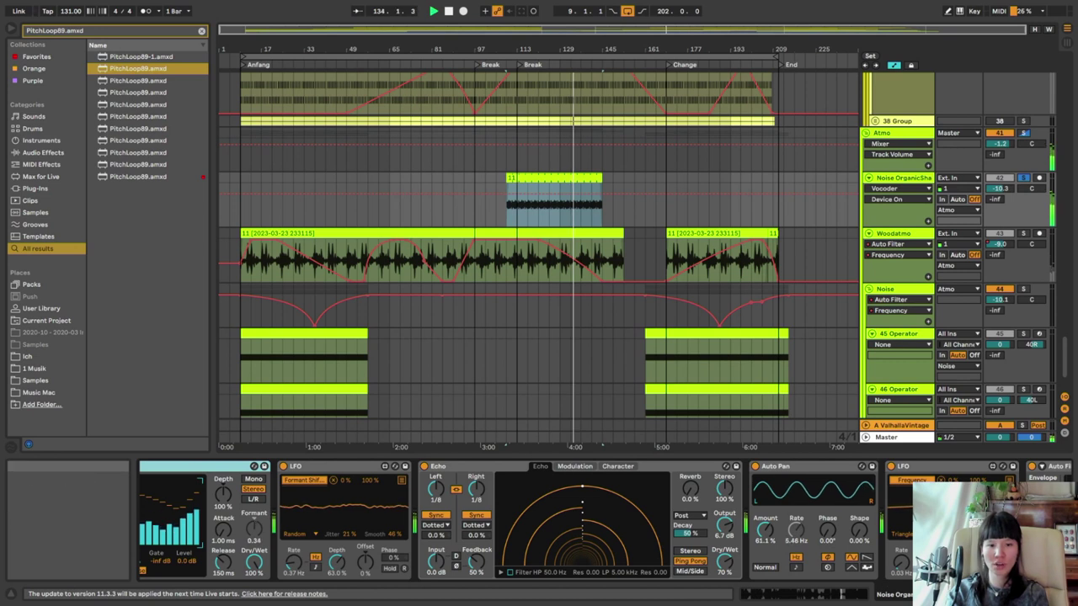
scroll(429, 518, "right", 3)
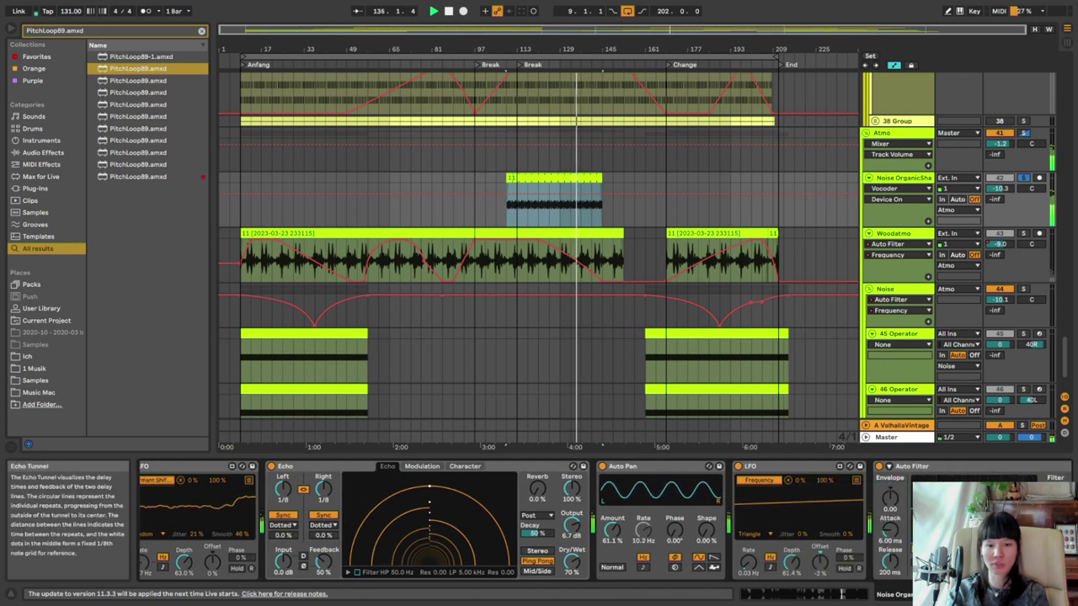
scroll(478, 531, "right", 4)
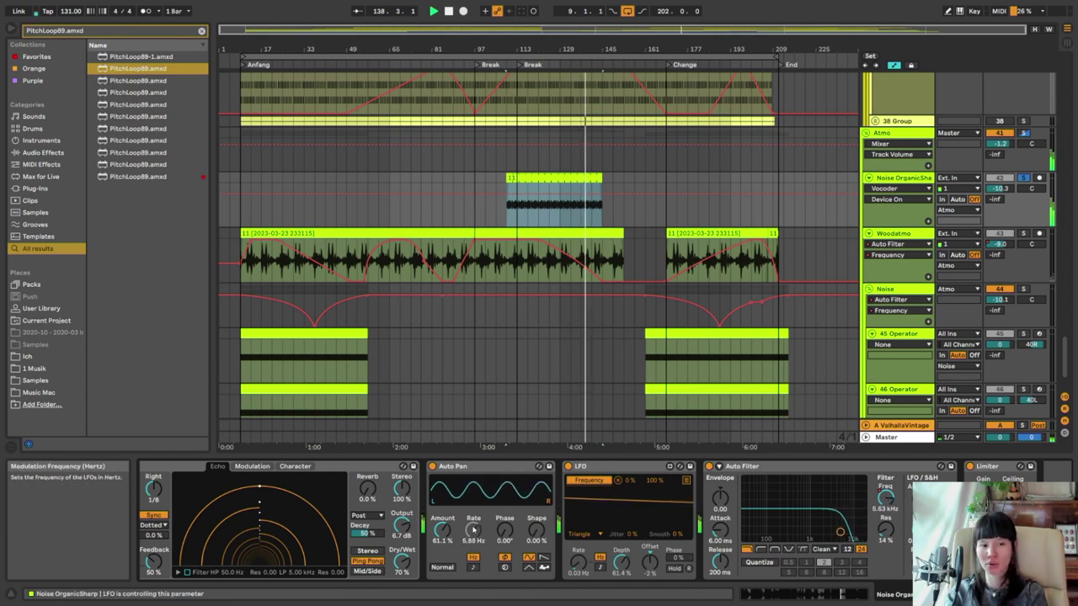
scroll(841, 594, "right", 2)
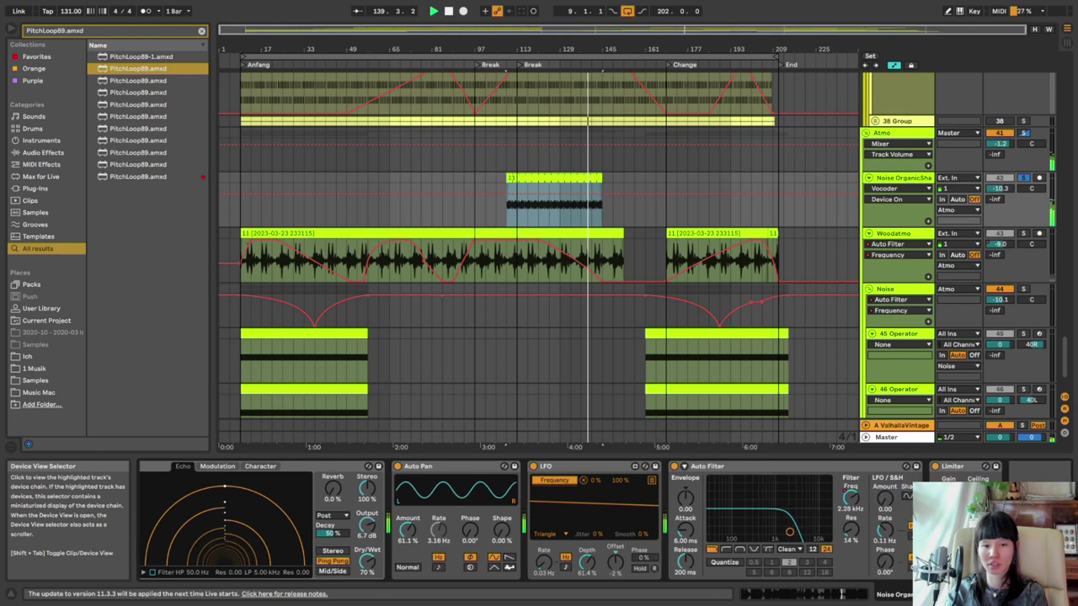
scroll(530, 256, "down", 2)
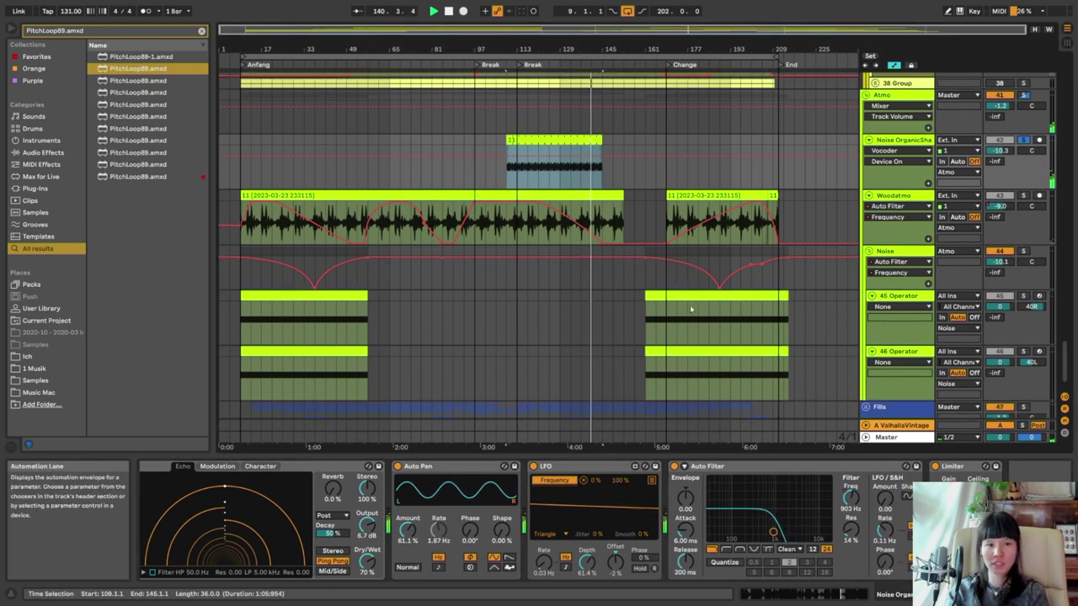
Show Woodatmo's chain, move the start point to bar 101, and page to Filter Delay and Auto Filter and back
left_click(503, 231)
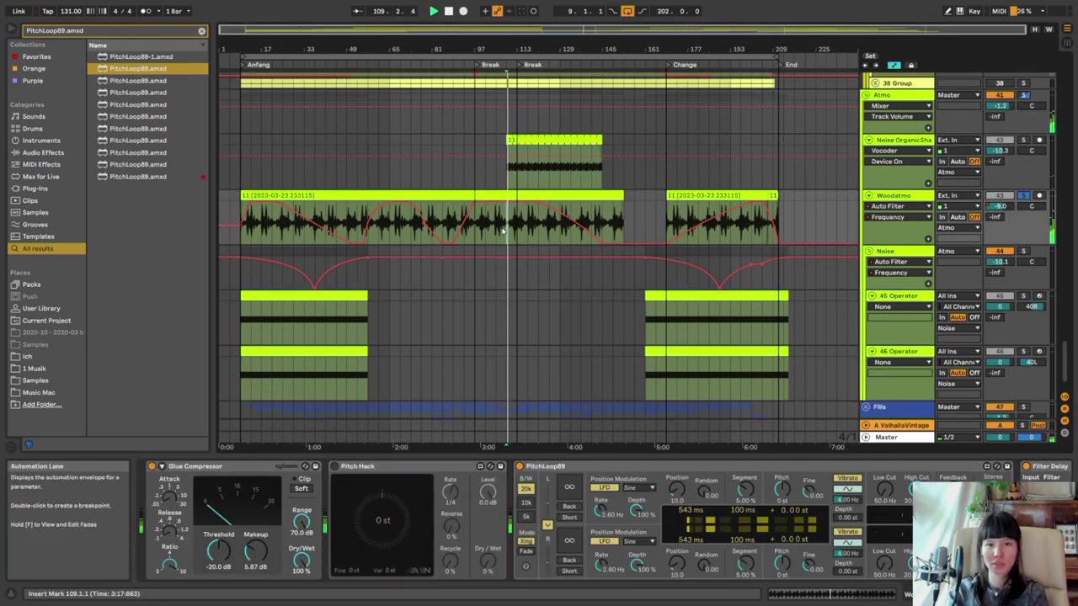
key("Left")
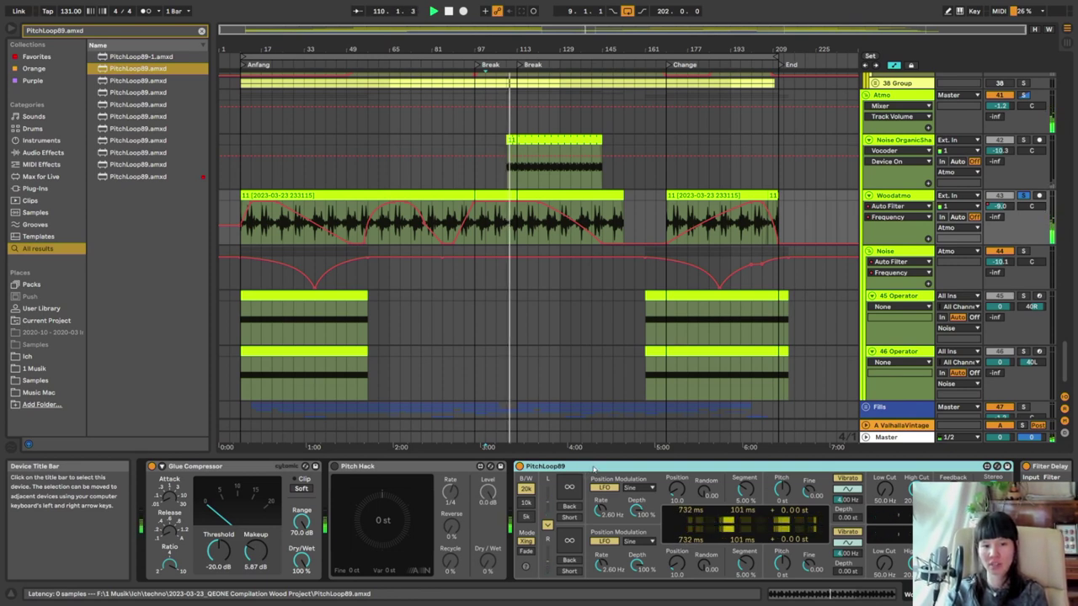
left_click(809, 594)
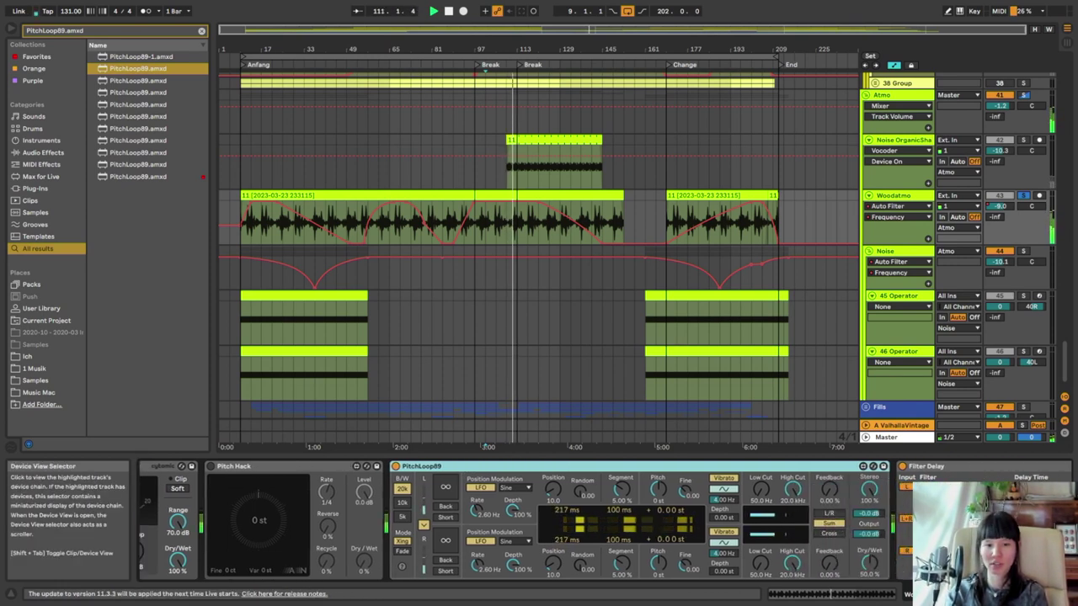
left_click(842, 594)
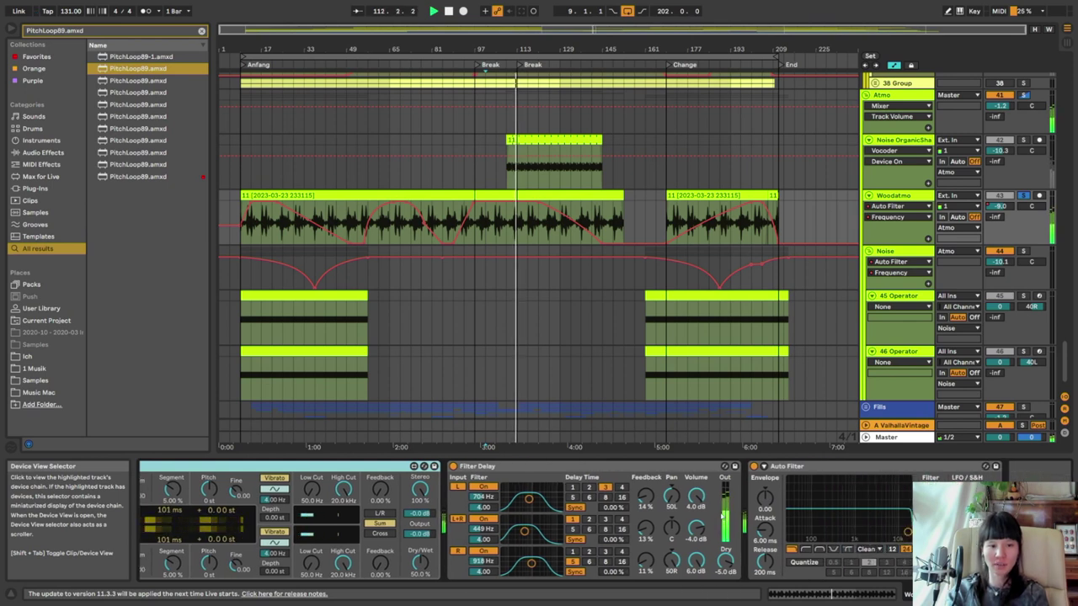
left_click(779, 594)
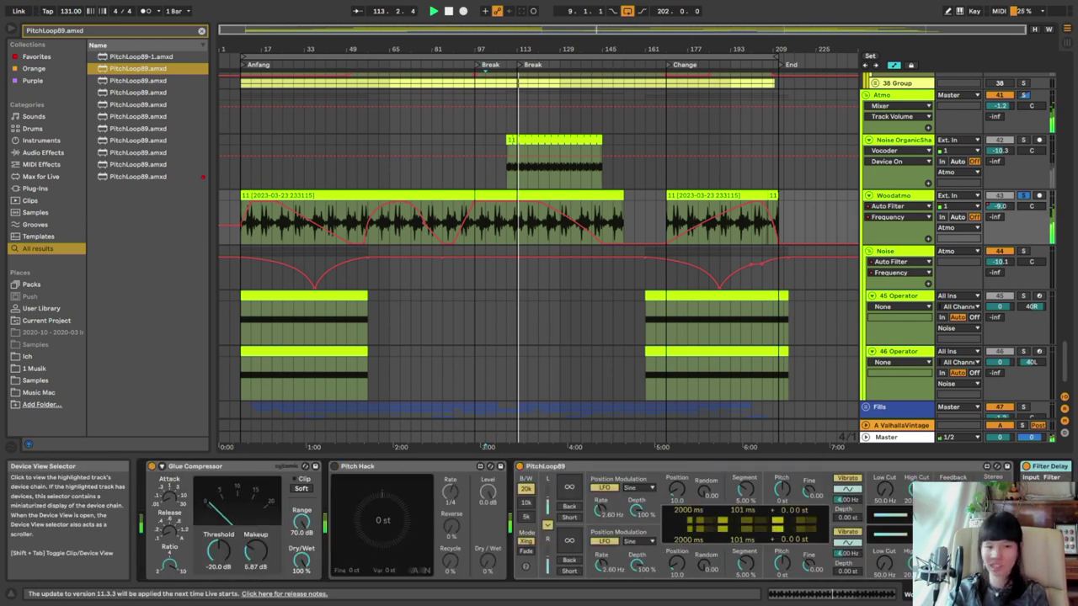
scroll(527, 298, "down", 2)
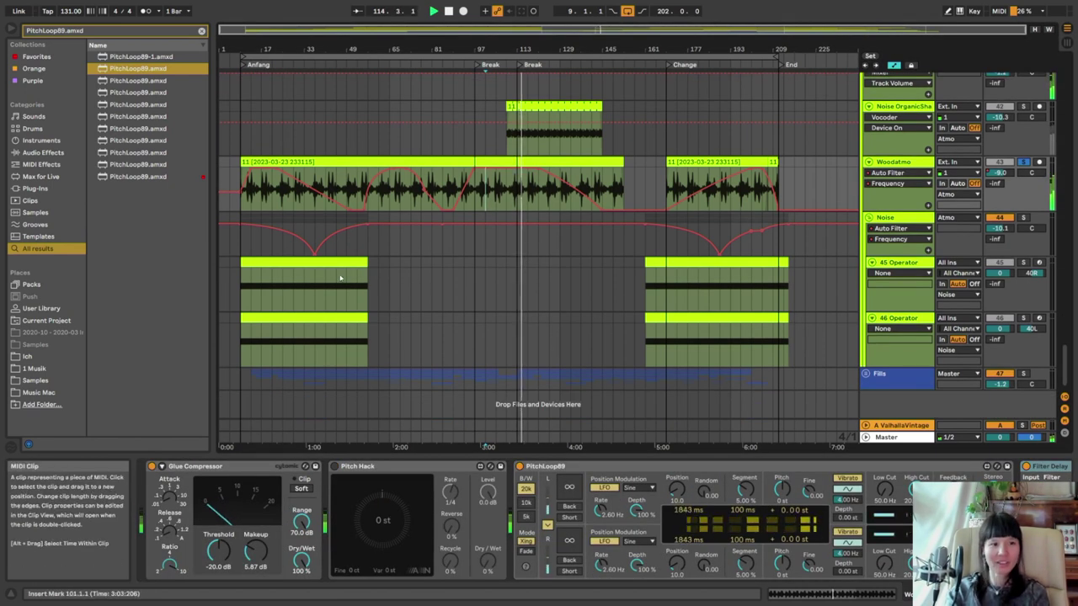
Move playback near bar 29 and show the LFO Shape automation lane on track 45 Operator
left_click(290, 298)
left_click(878, 224)
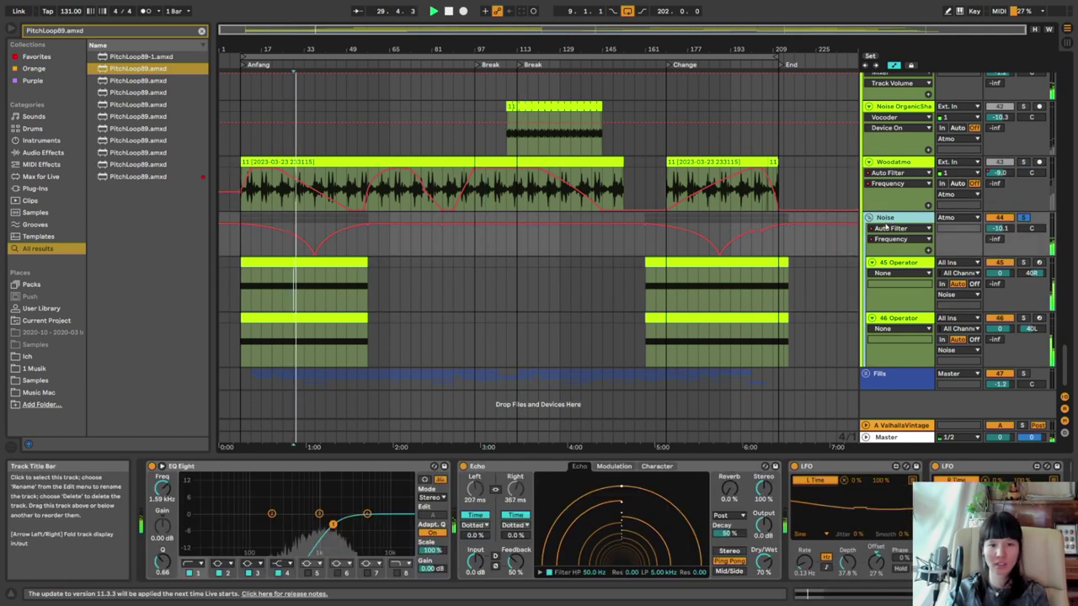
left_click(931, 297)
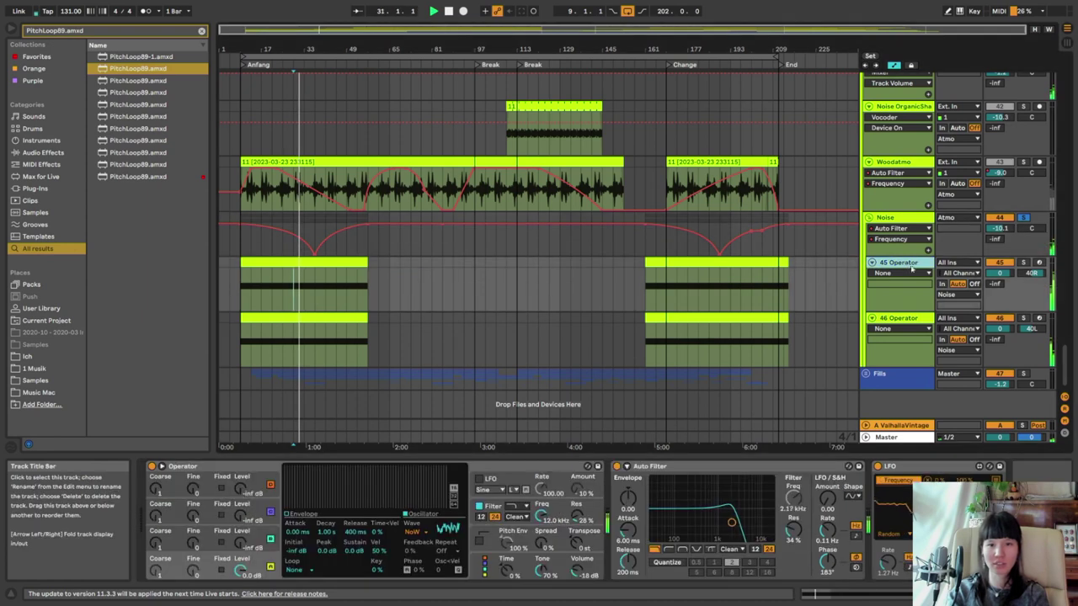
left_click(204, 466)
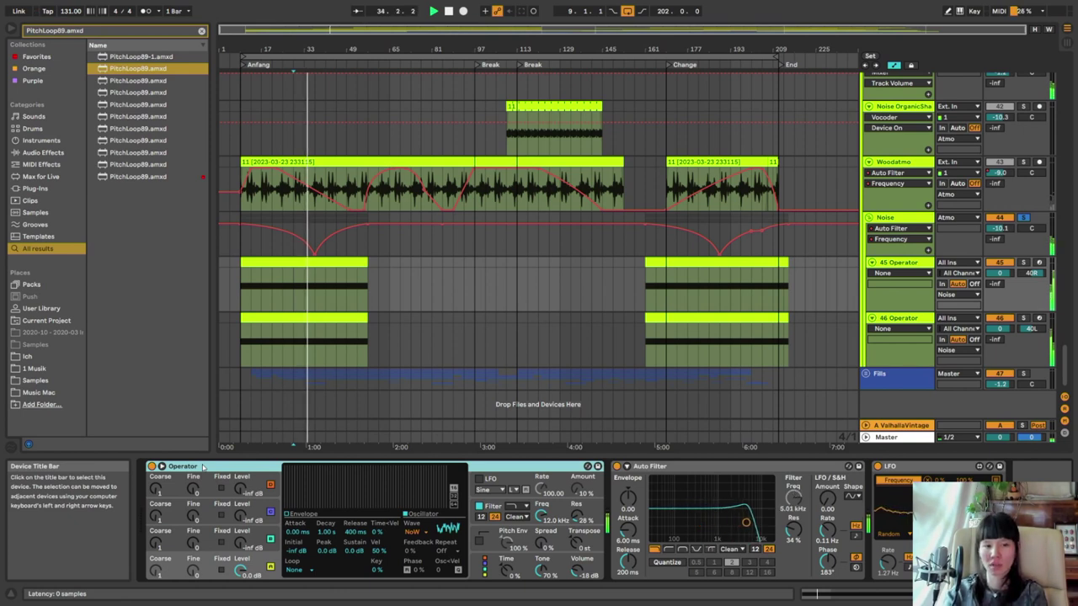
left_click(905, 477)
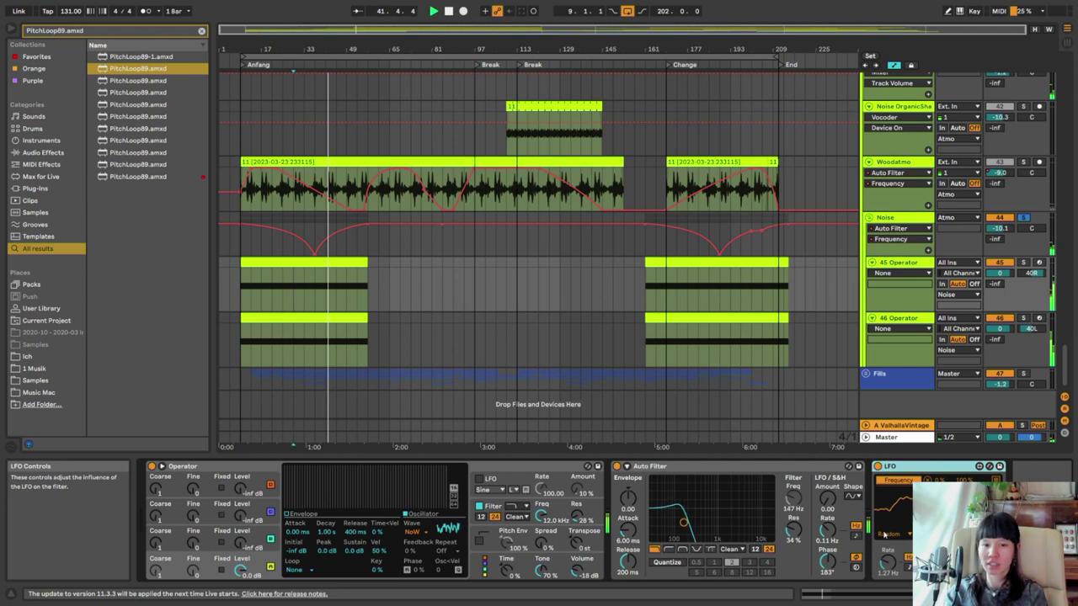
left_click(899, 537)
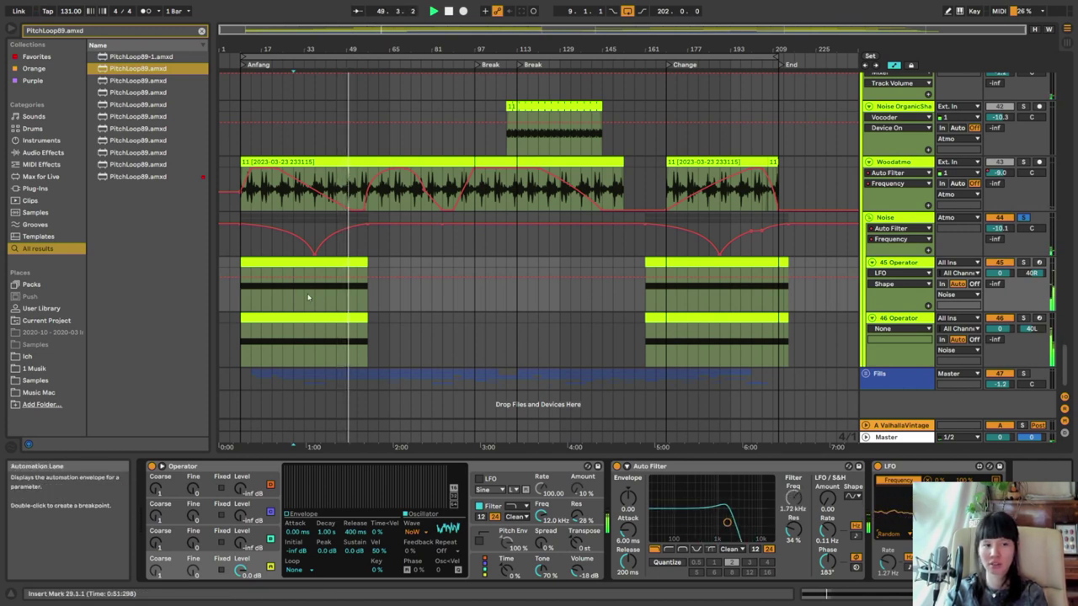
Restart playback from bar 29 and unfold the Fills group
key("space")
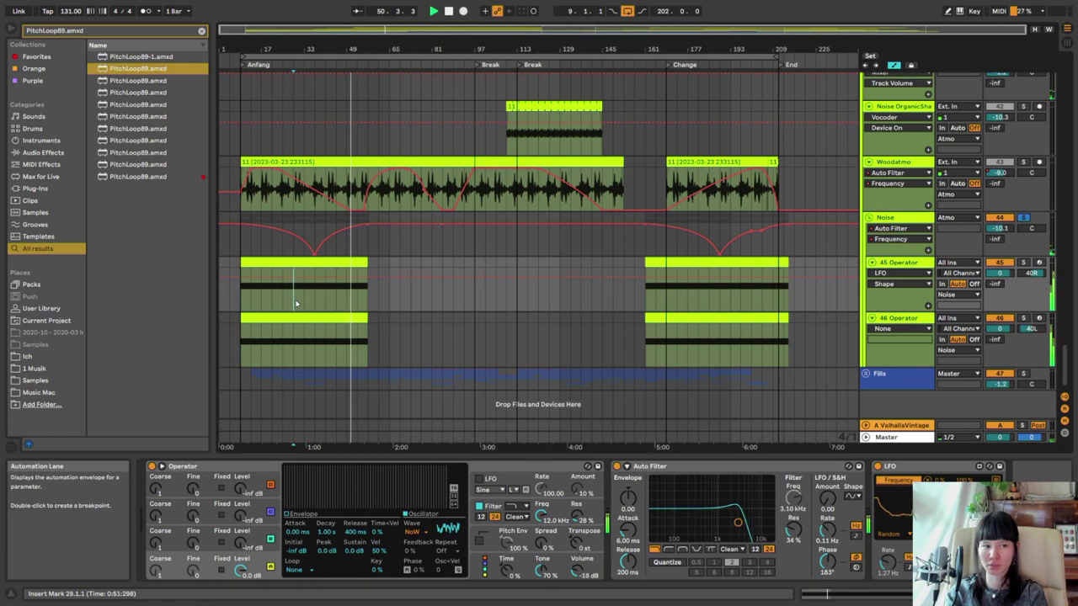
key("space")
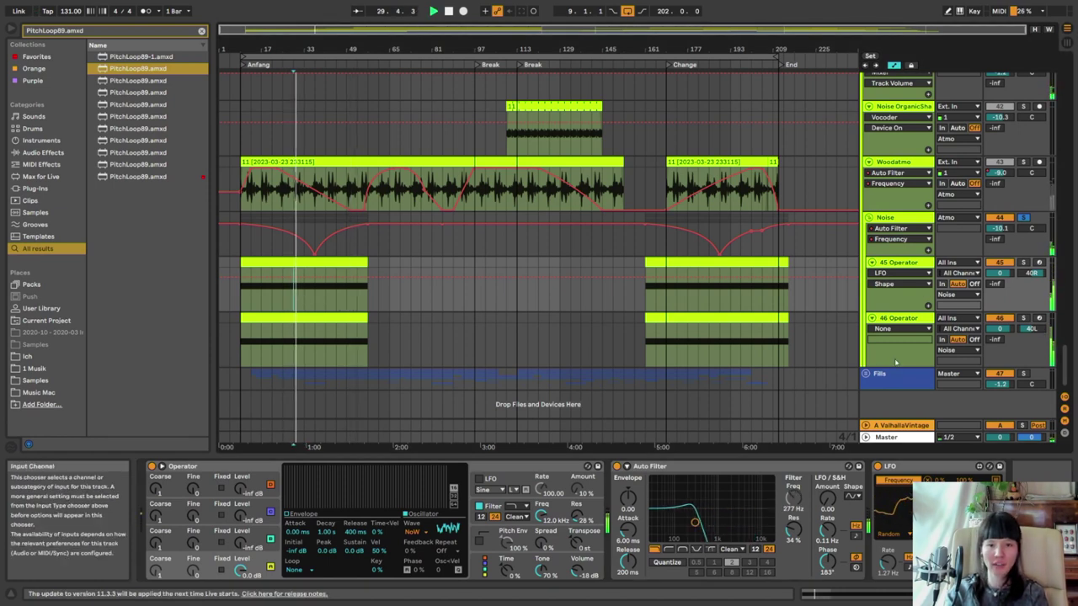
left_click(866, 373)
Solo the Frösche group and play it from bar 13
scroll(509, 276, "down", 8)
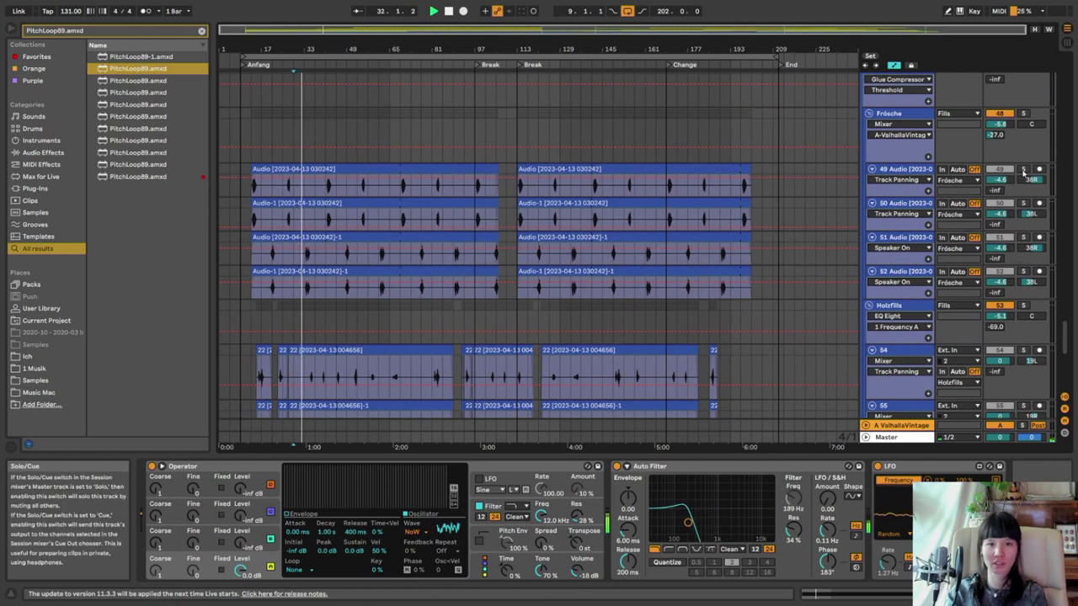
left_click(906, 115)
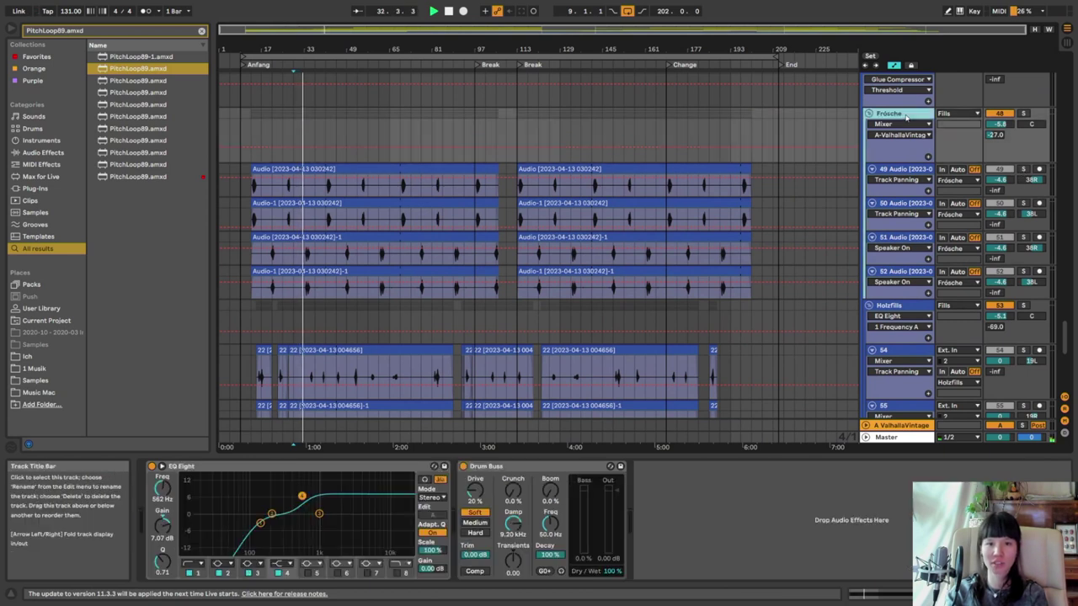
left_click(1023, 113)
scroll(256, 192, "up", 5)
left_click(257, 192)
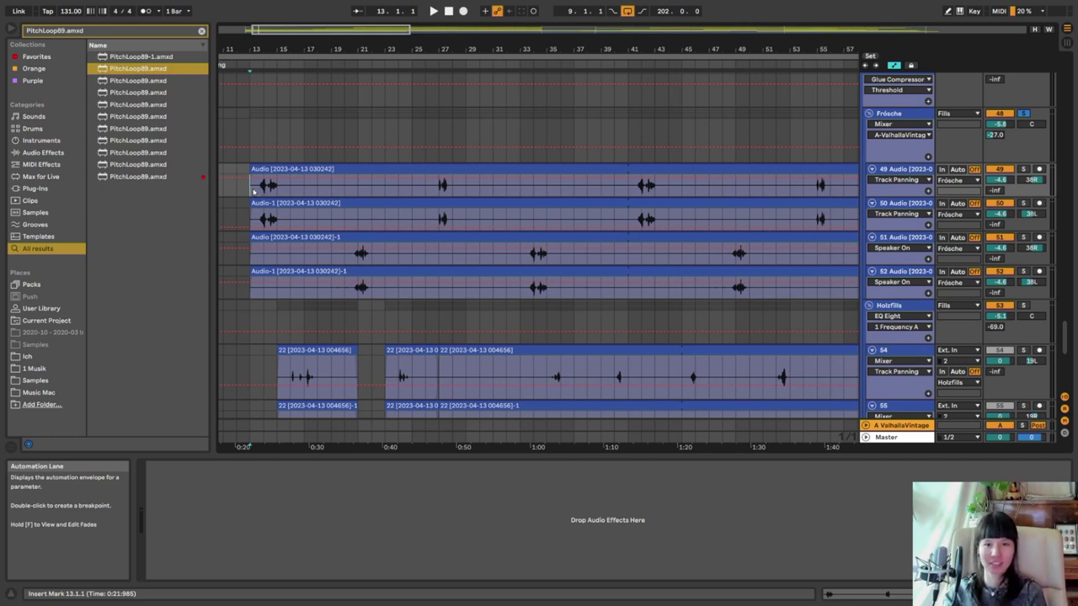
key("space")
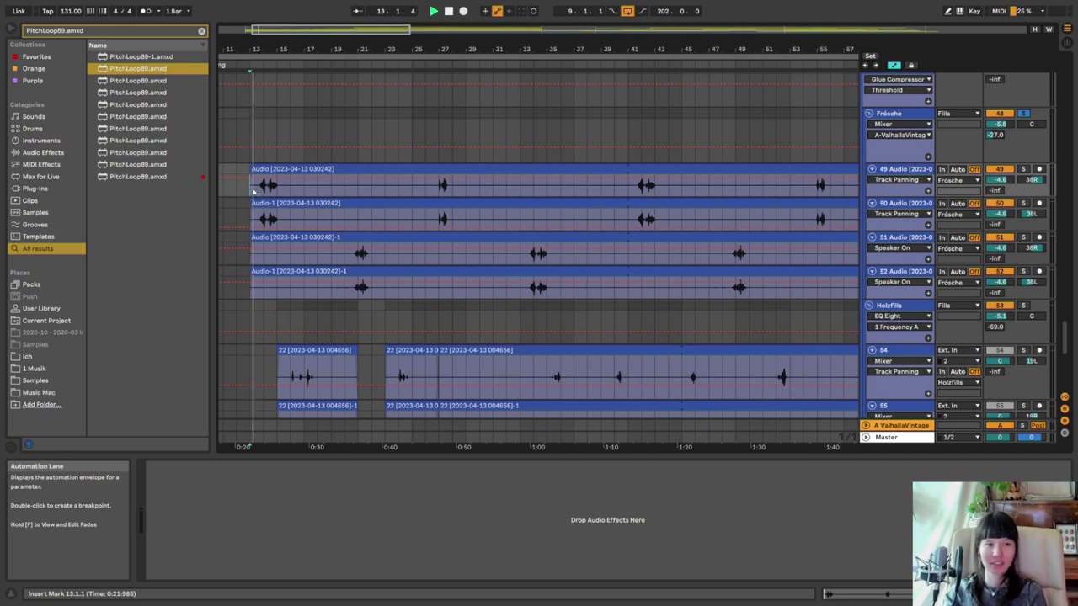
Unsolo the Frösche group and replay from just before bar 27
left_click(1024, 114)
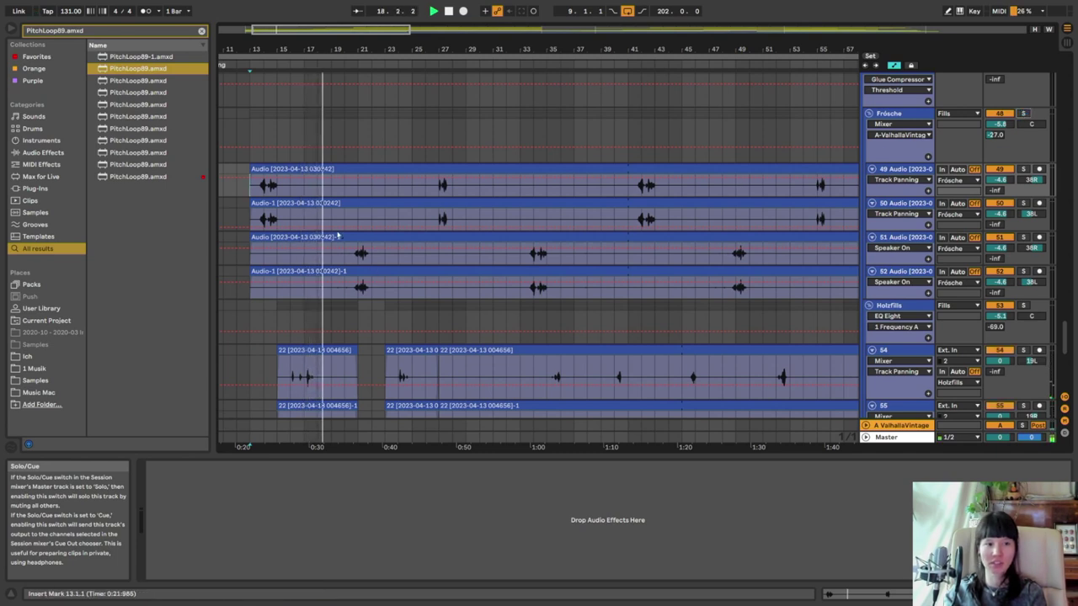
scroll(352, 219, "up", 5)
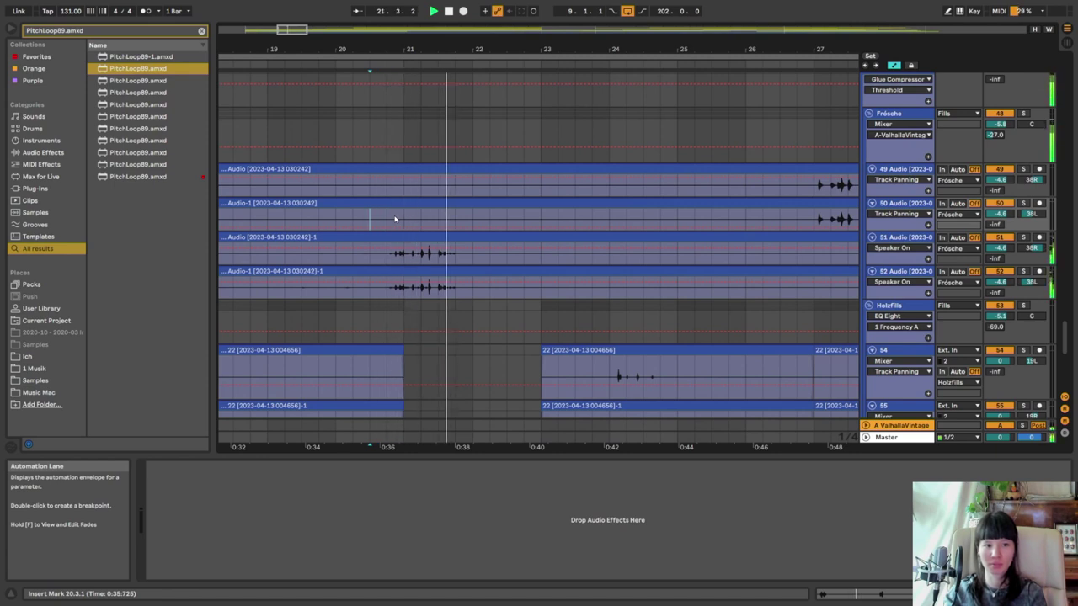
scroll(395, 219, "down", 7)
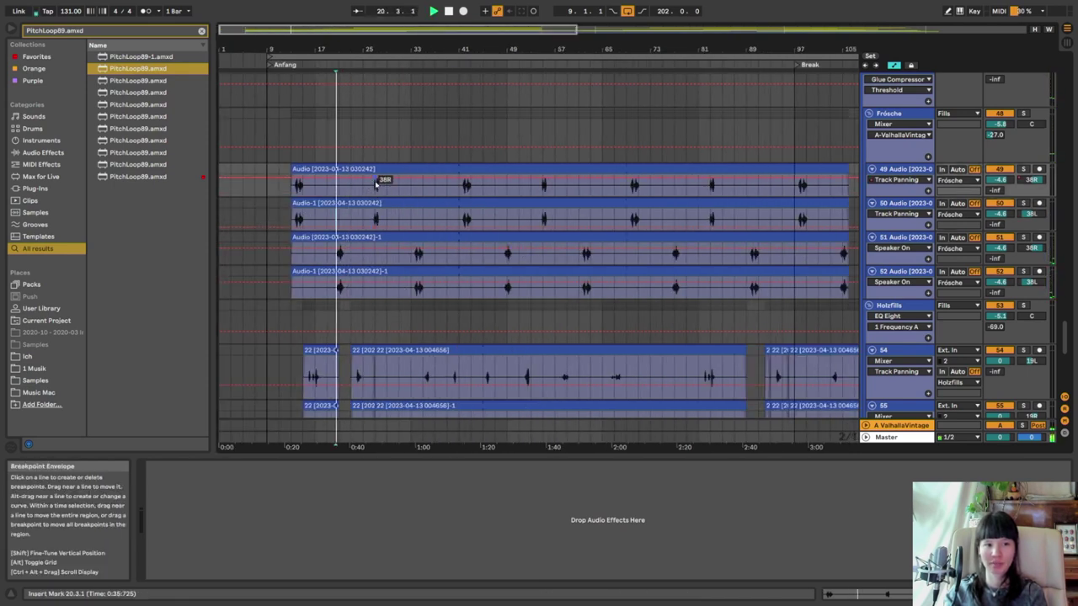
left_click(376, 190)
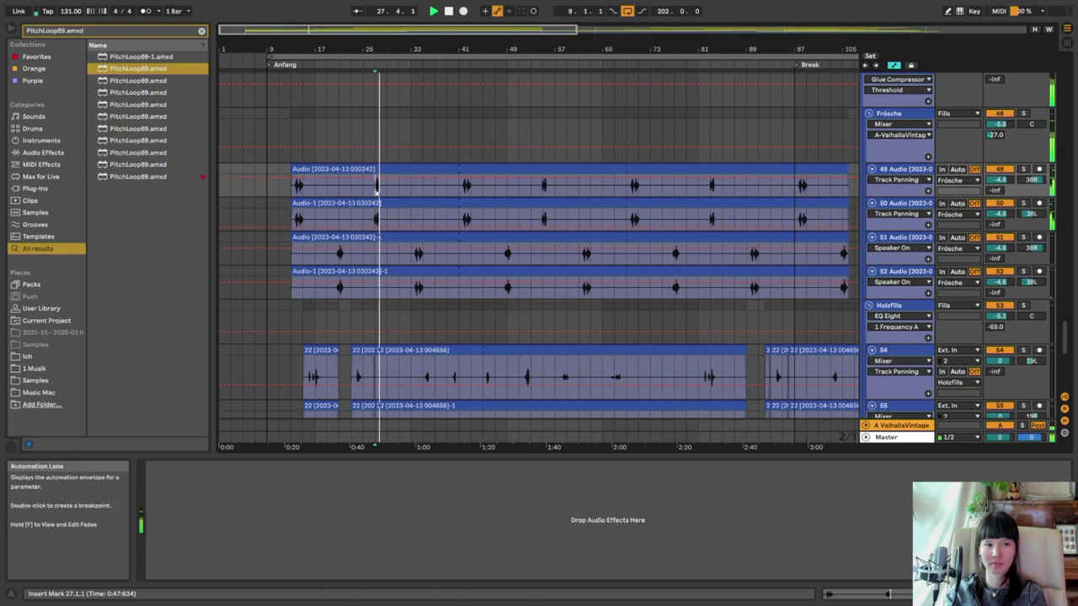
scroll(376, 190, "up", 7)
key("space")
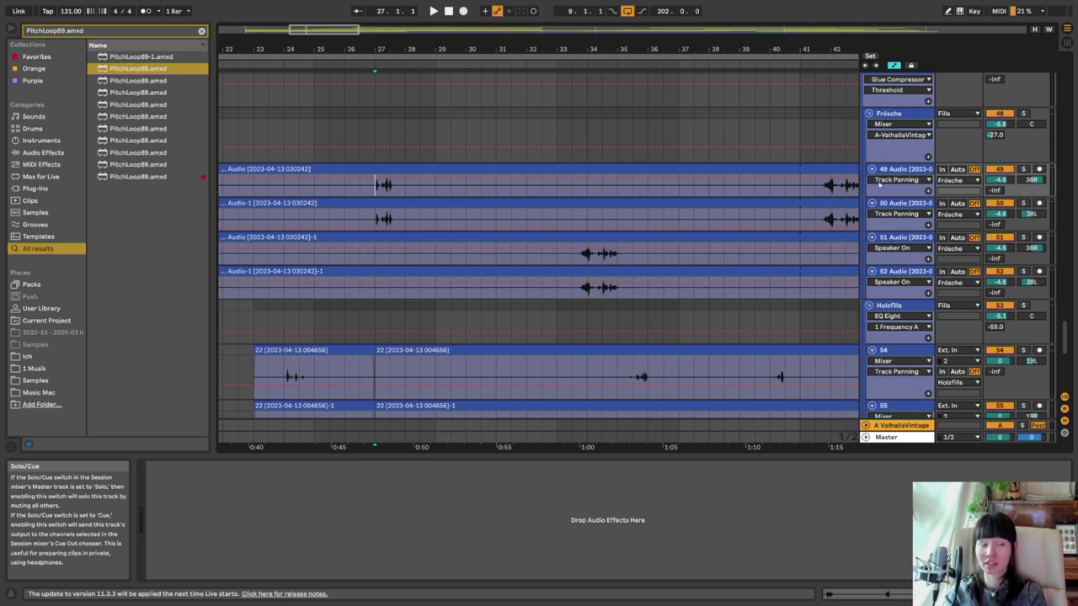
left_click(362, 193)
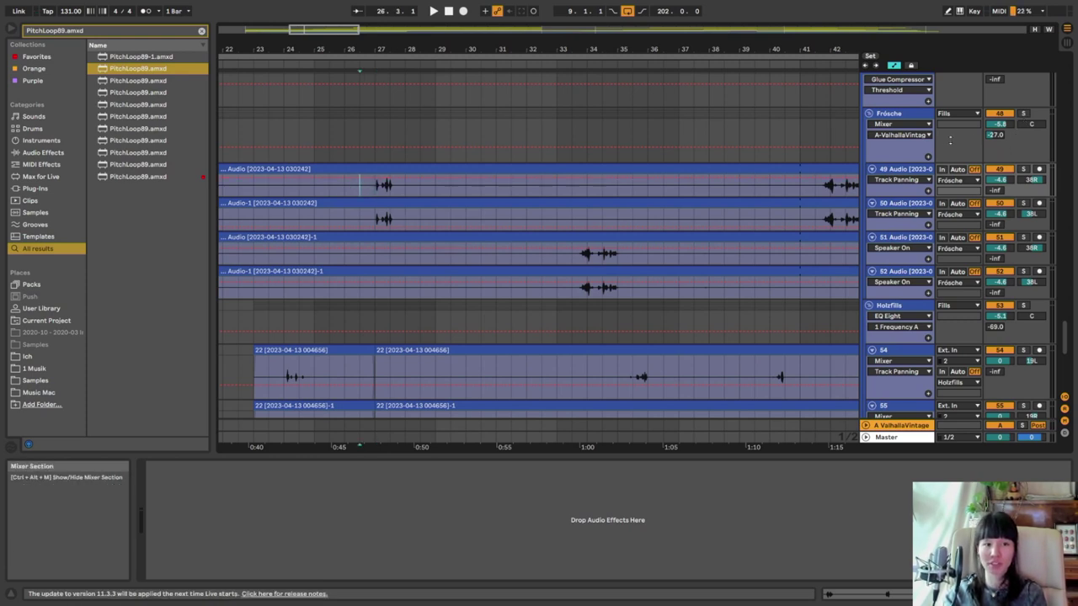
key("space")
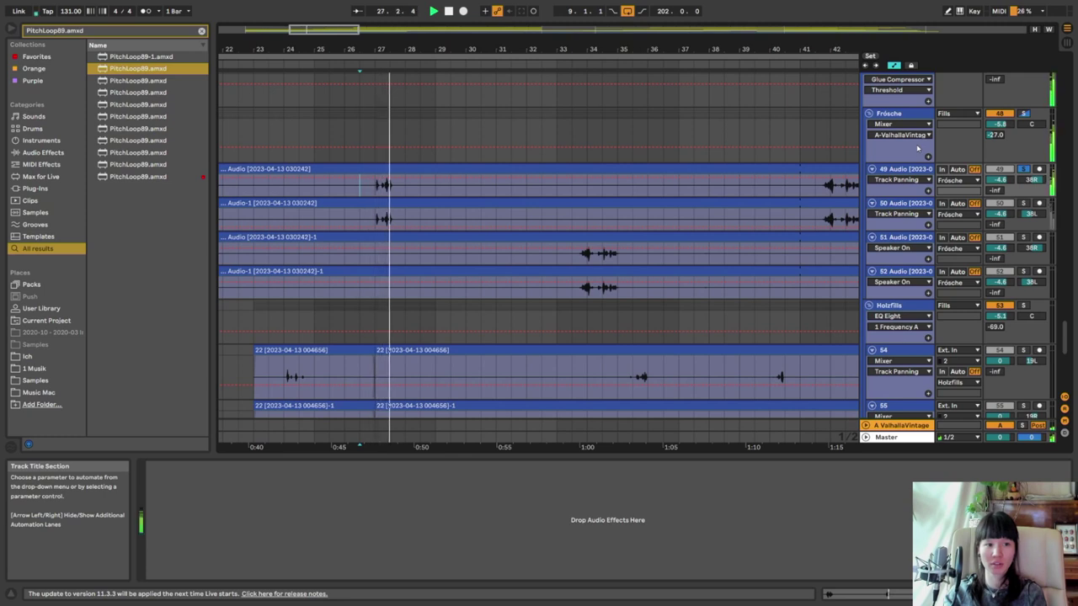
Show the Holzfills track's effects, setting start points at bars 16 and 24 on track 54
key("x")
scroll(539, 253, "down", 3)
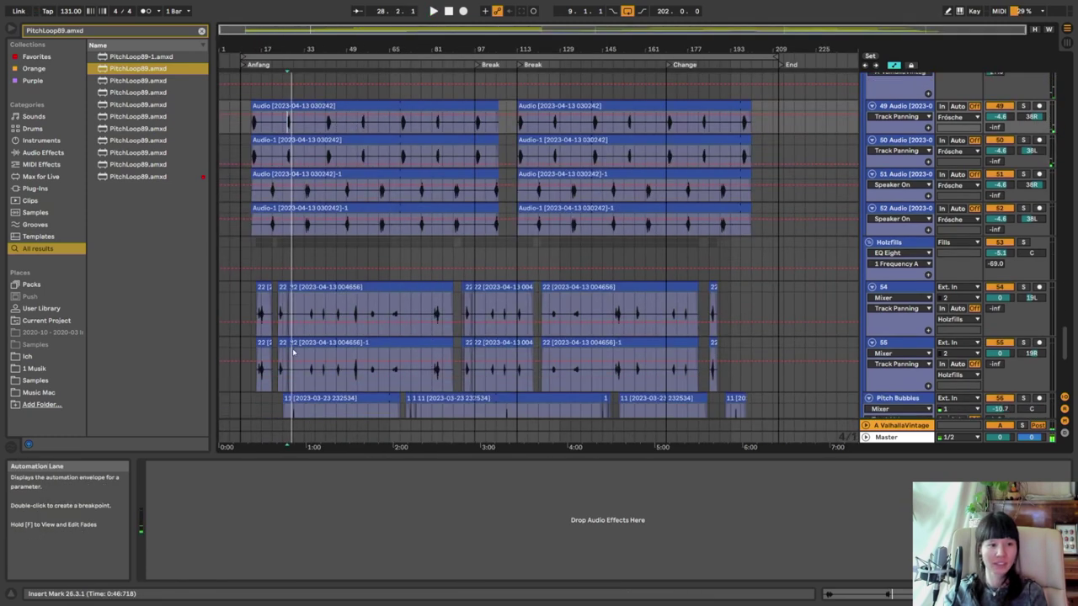
left_click(264, 261)
key("z")
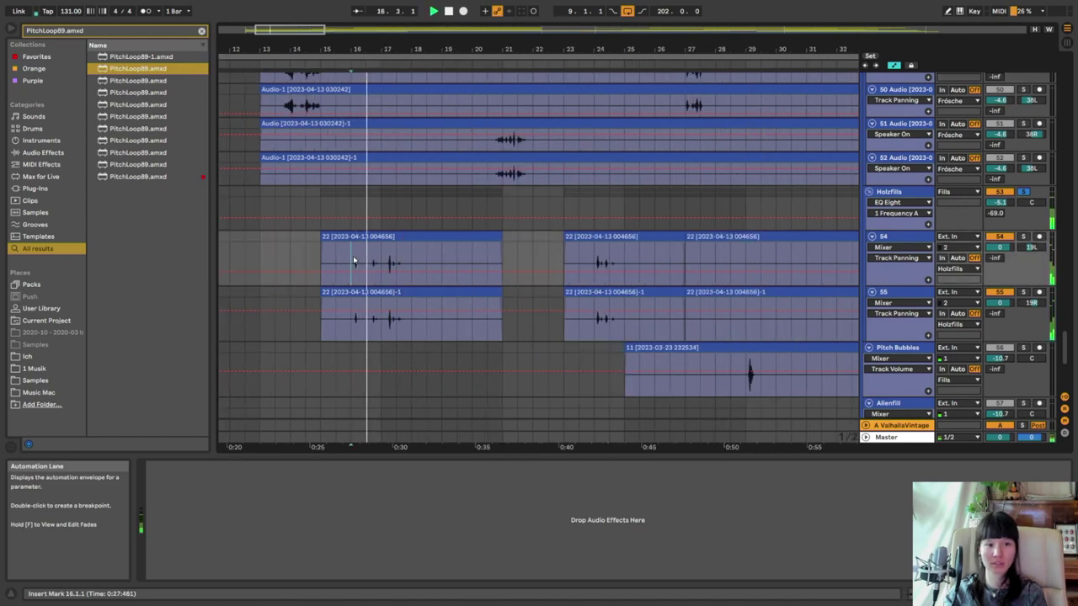
key("minus")
scroll(556, 240, "down", 1)
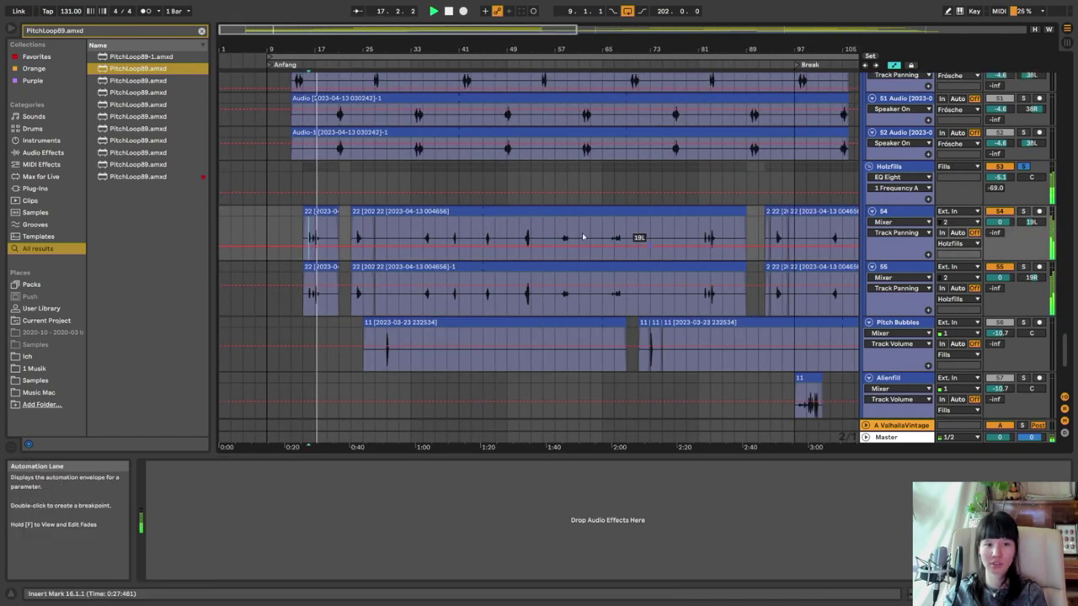
left_click(386, 185)
scroll(425, 239, "down", 1)
key("plus")
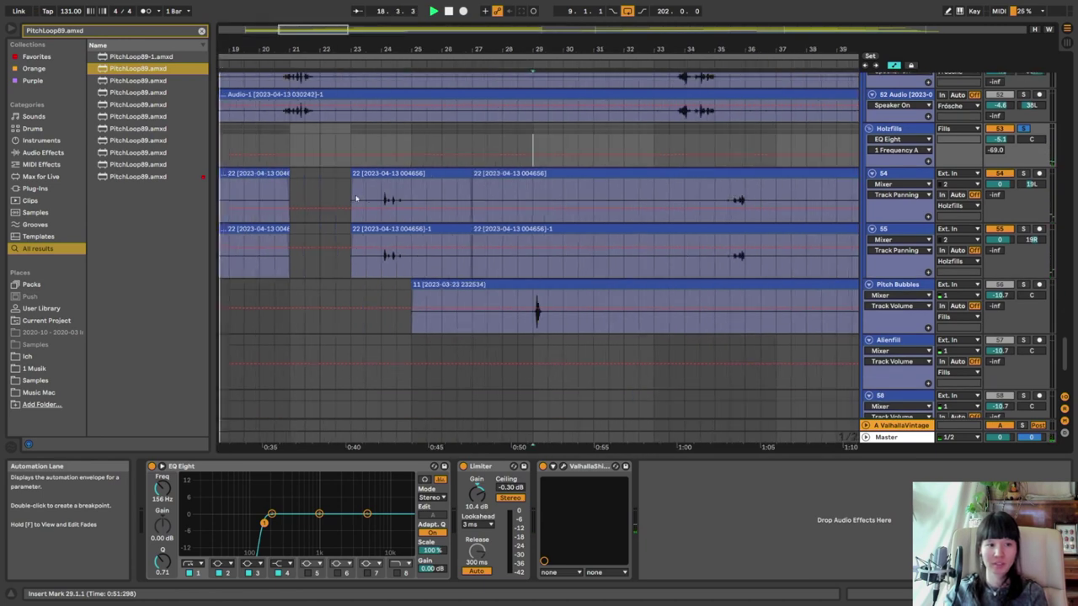
left_click(383, 200)
key("minus")
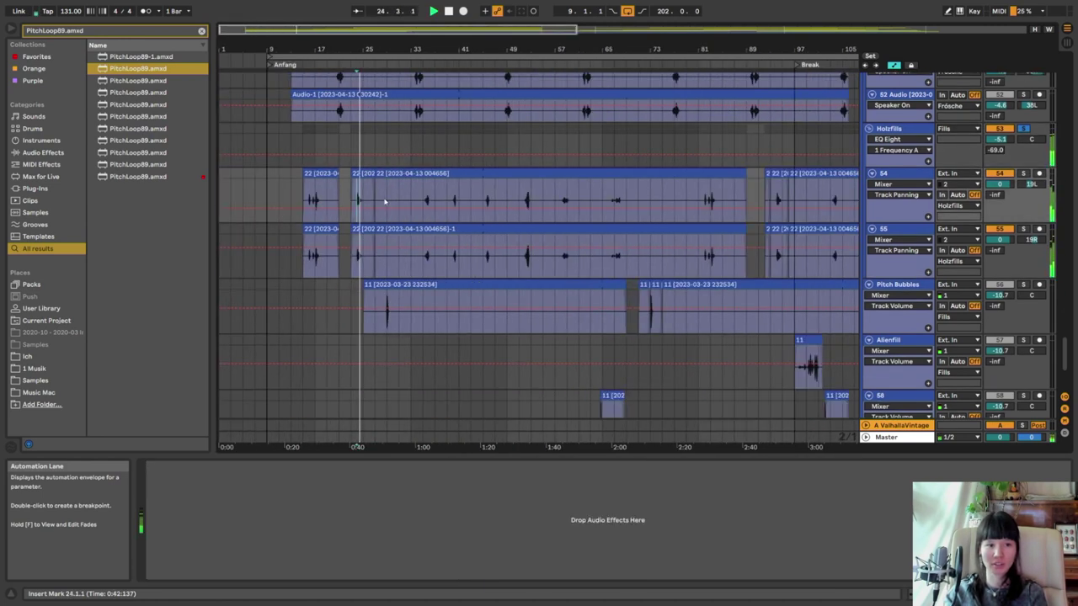
Select the Pitch Bubbles clip to show its EQ Eight, Amp and Limiter chain
scroll(399, 280, "down", 1)
left_click(390, 253)
key("plus")
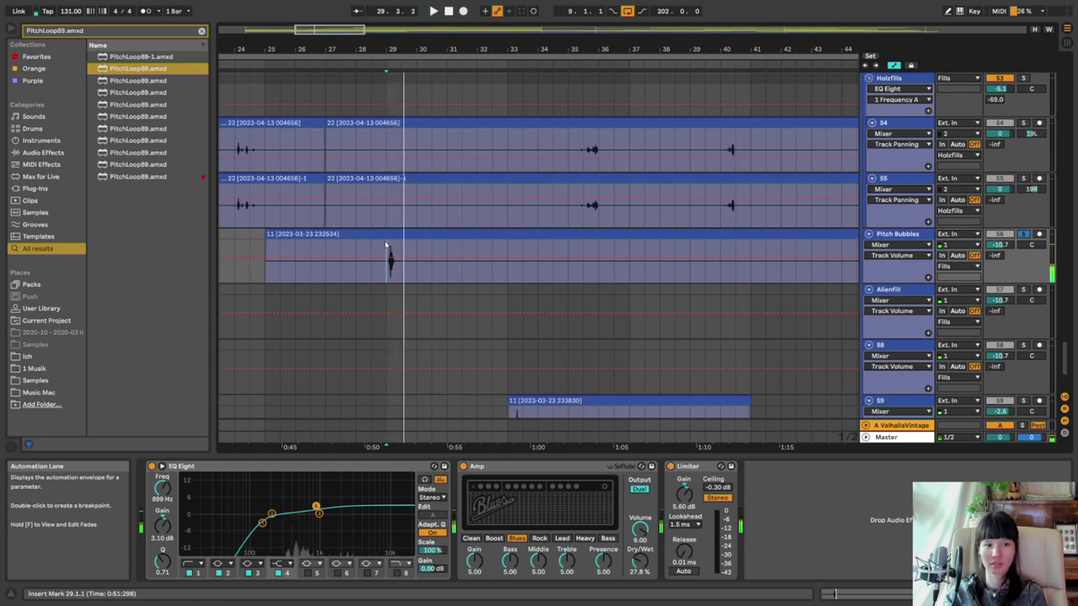
key("minus")
scroll(376, 242, "down", 1)
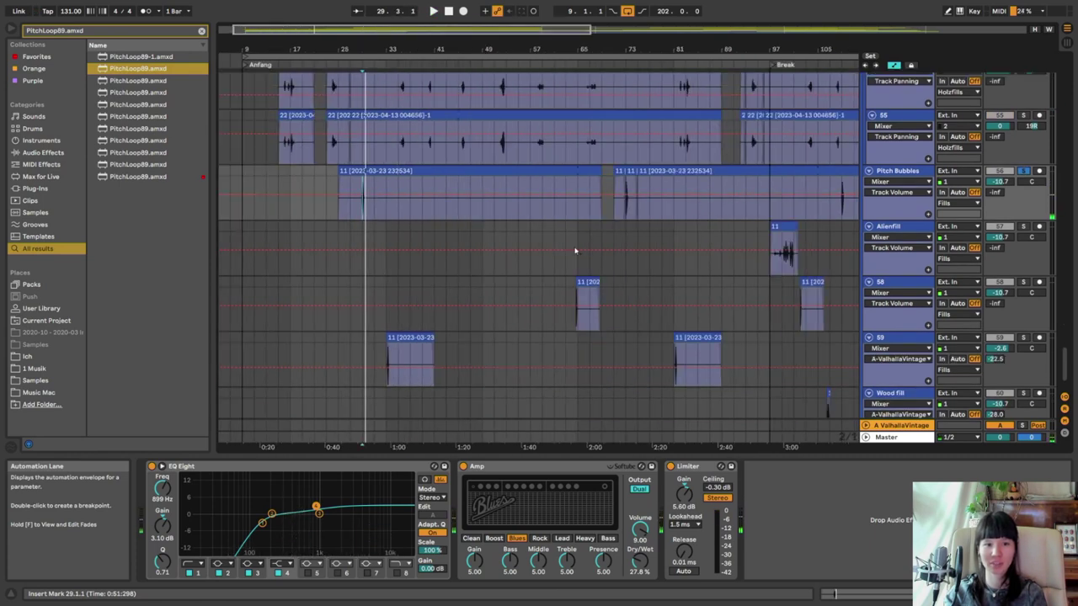
Zoom into bars 94–102 and open the Alienfill clip's Tones, +20 semitone, 16.9 dB settings
scroll(548, 236, "right", 5)
key("plus")
key("plus")
key("plus")
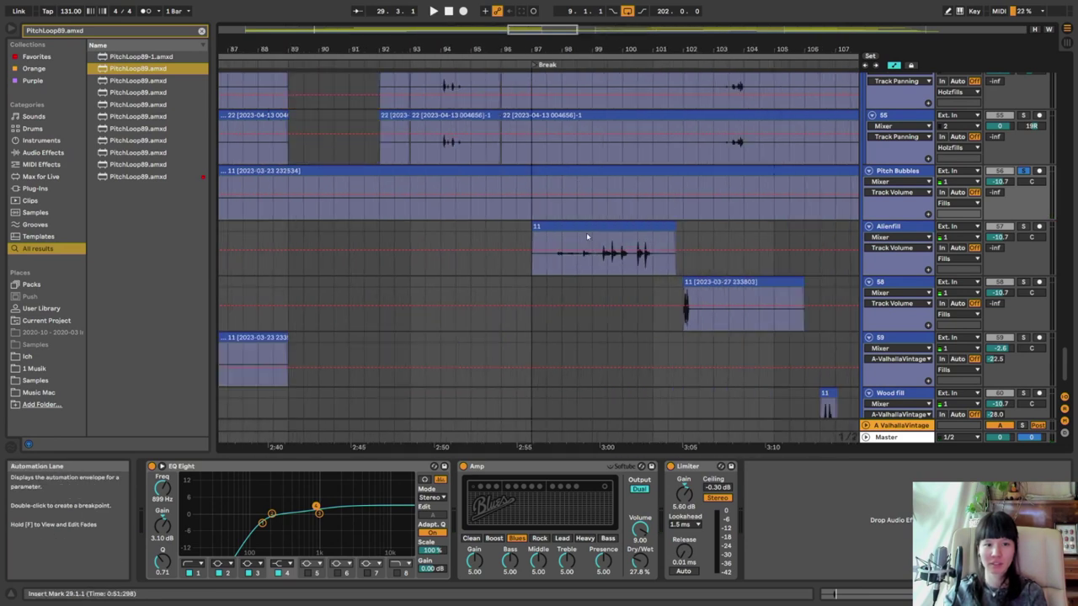
key("plus")
left_click(534, 226)
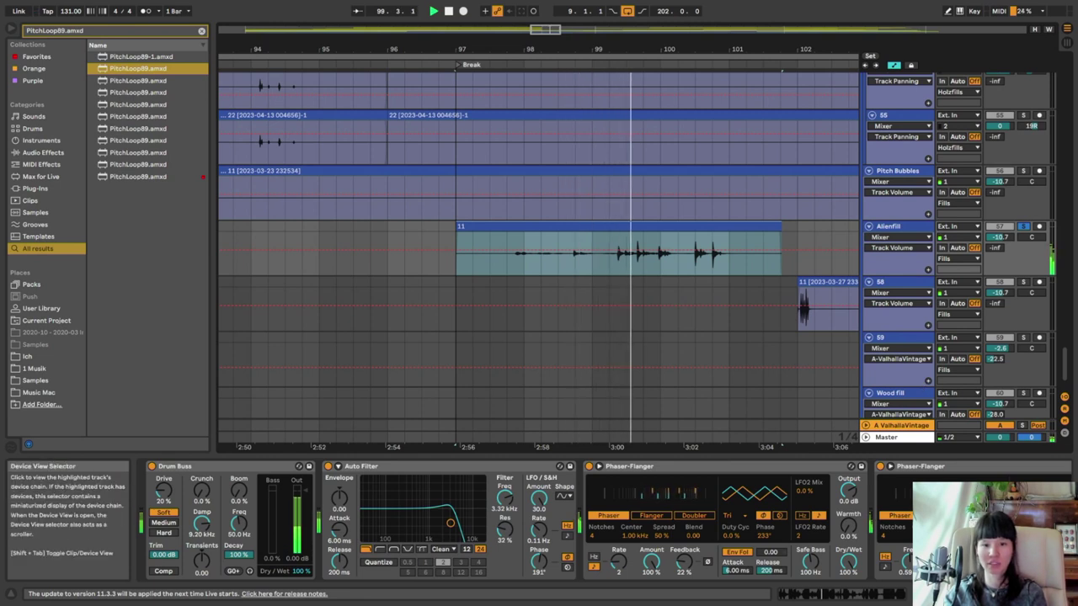
mouse_move(809, 594)
left_mouse_down()
mouse_move(850, 593)
mouse_move(829, 594)
left_mouse_up()
left_click(737, 225)
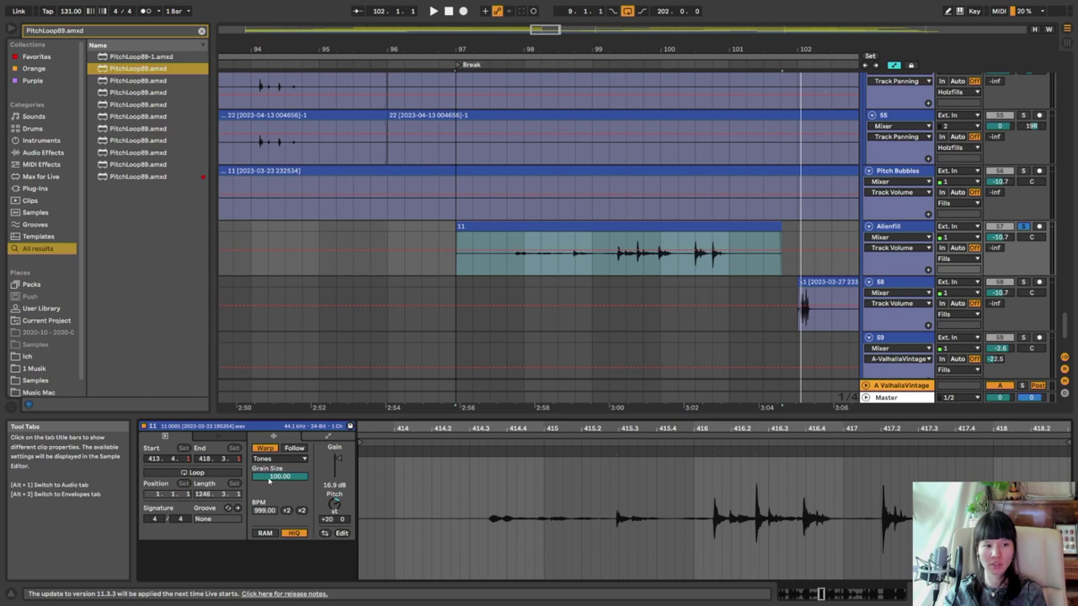
Keep Alienfill in Tones warp mode and play from bar 97.4
left_click(278, 458)
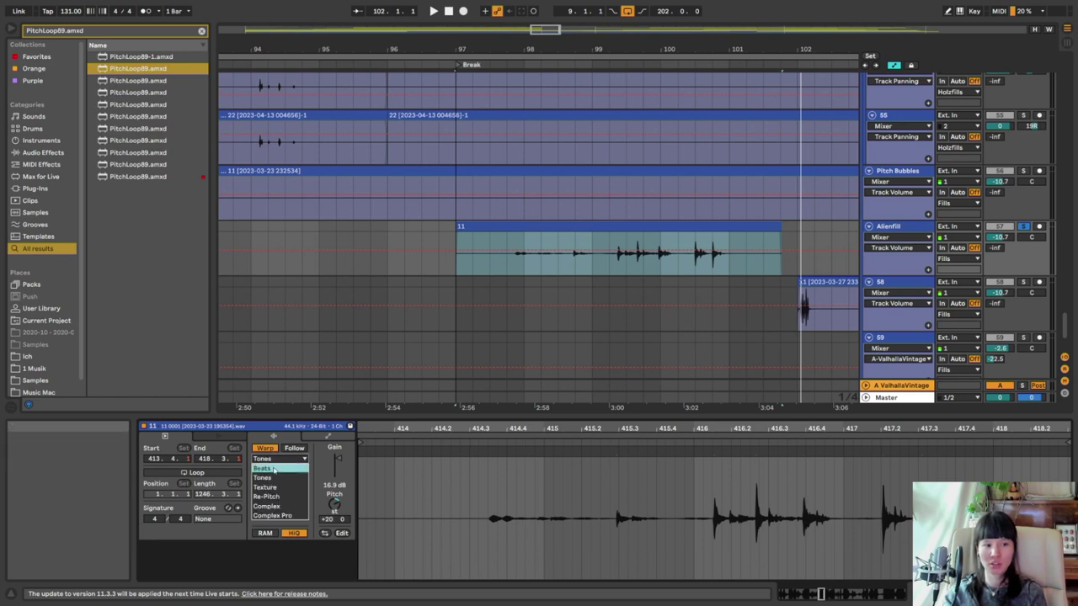
left_click(271, 477)
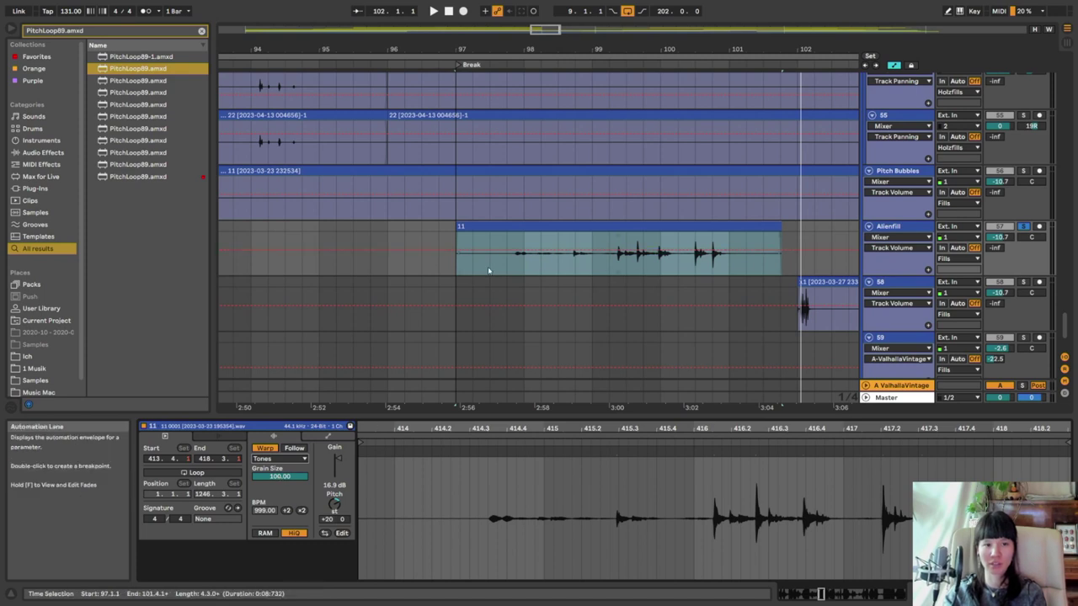
left_click(512, 272)
key("space")
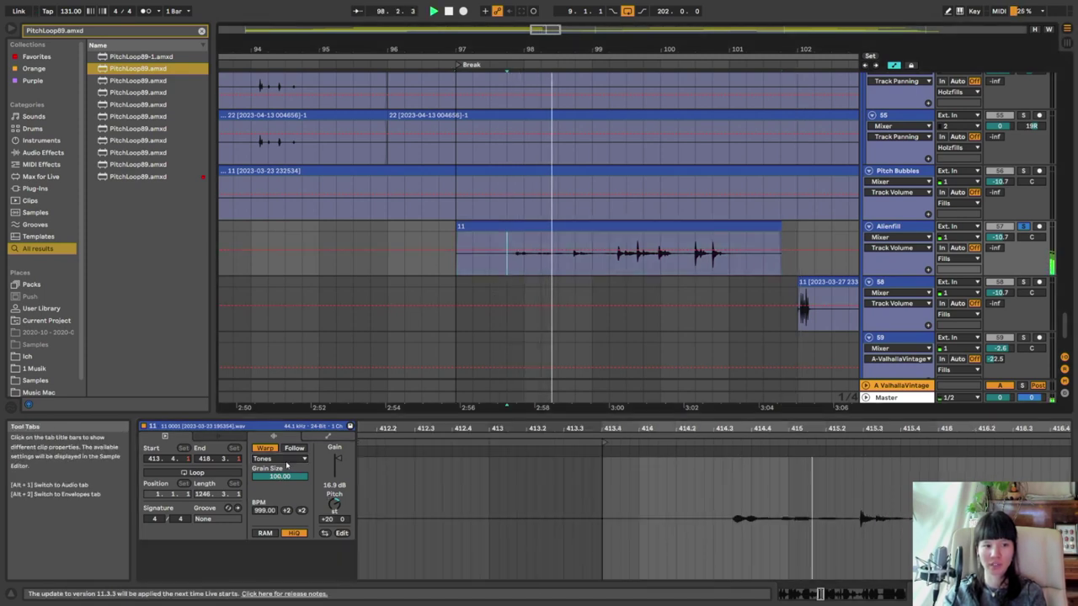
Switch the Alienfill clip's warp mode to Texture, then to Complex
left_click(277, 459)
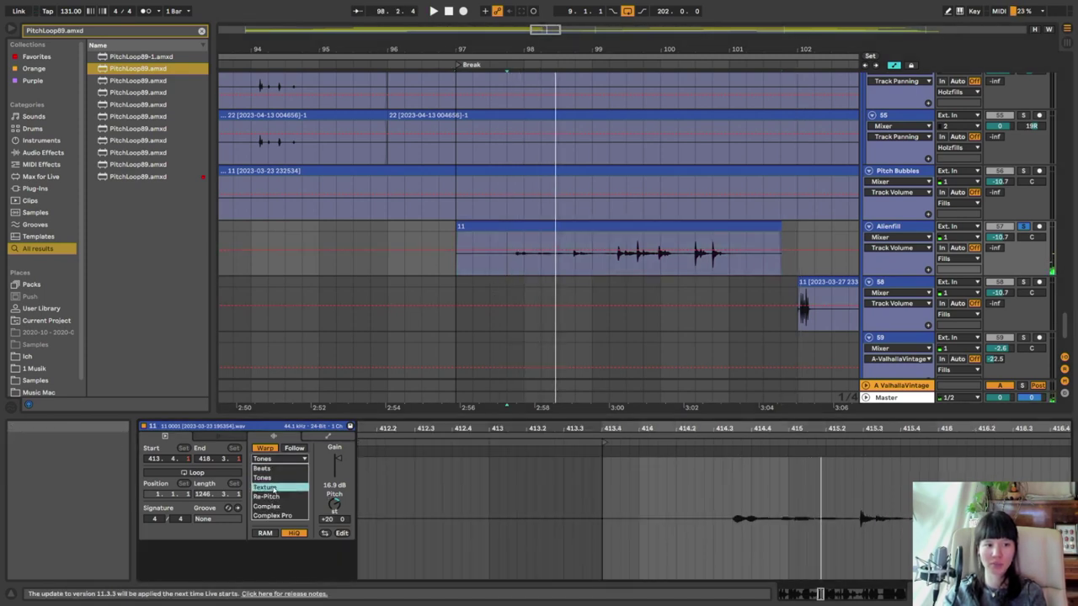
left_click(265, 488)
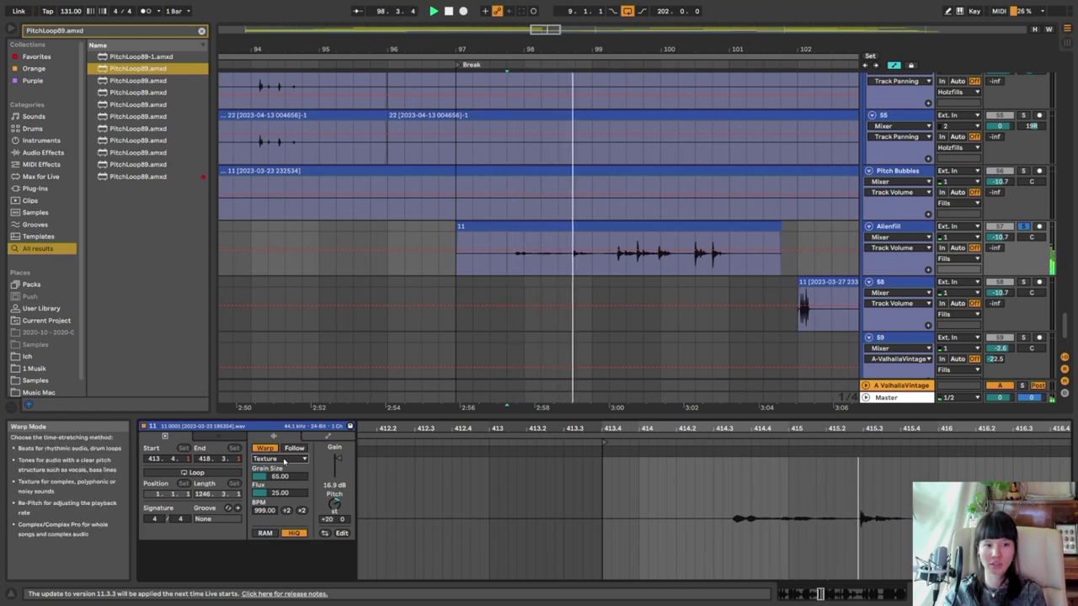
left_click(284, 459)
left_click(271, 509)
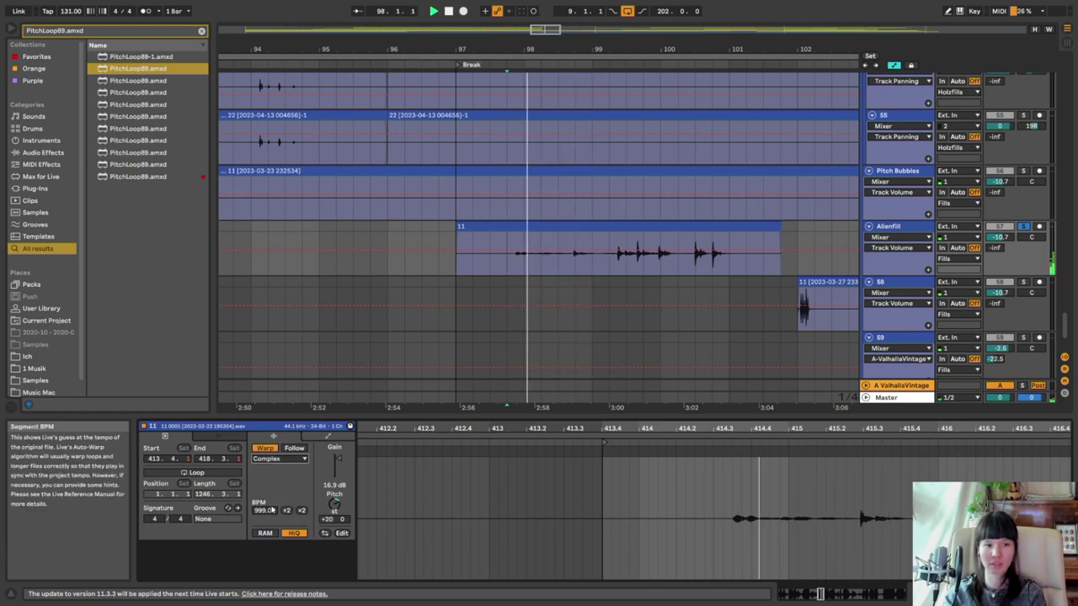
left_click(280, 462)
left_click(271, 487)
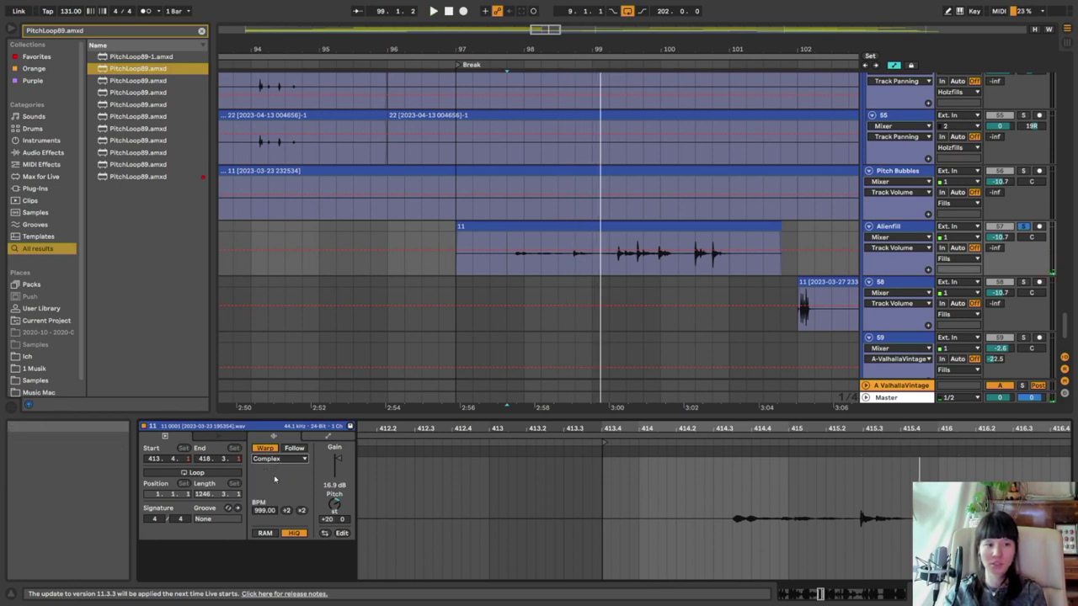
scroll(488, 300, "down", 5)
Show Alienfill's effect chain and browse its Drum Buss and Auto Filter
left_click(509, 321)
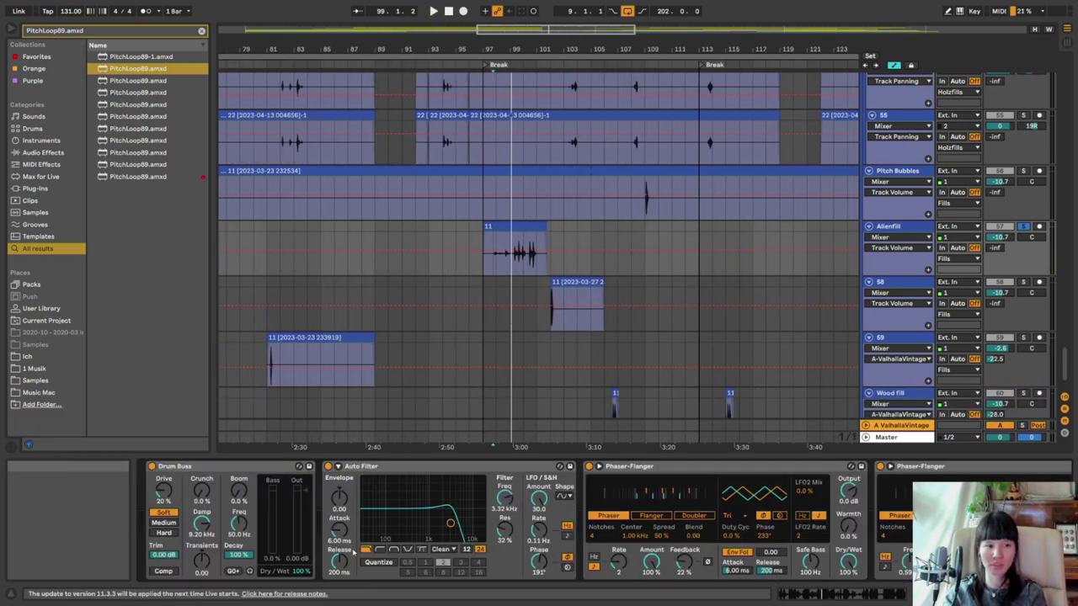
left_click(223, 471)
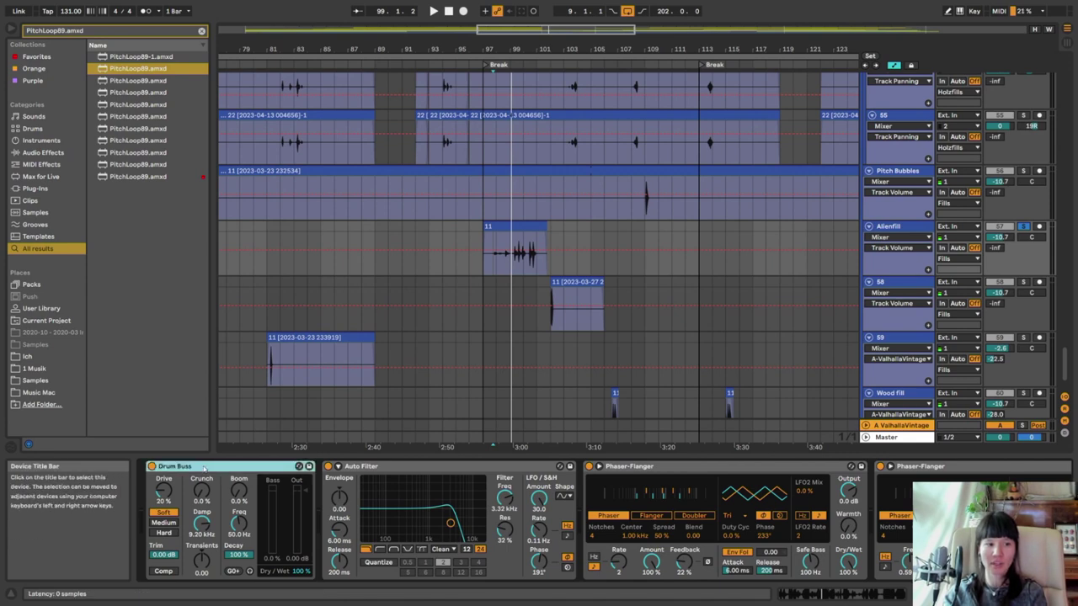
scroll(415, 543, "right", 3)
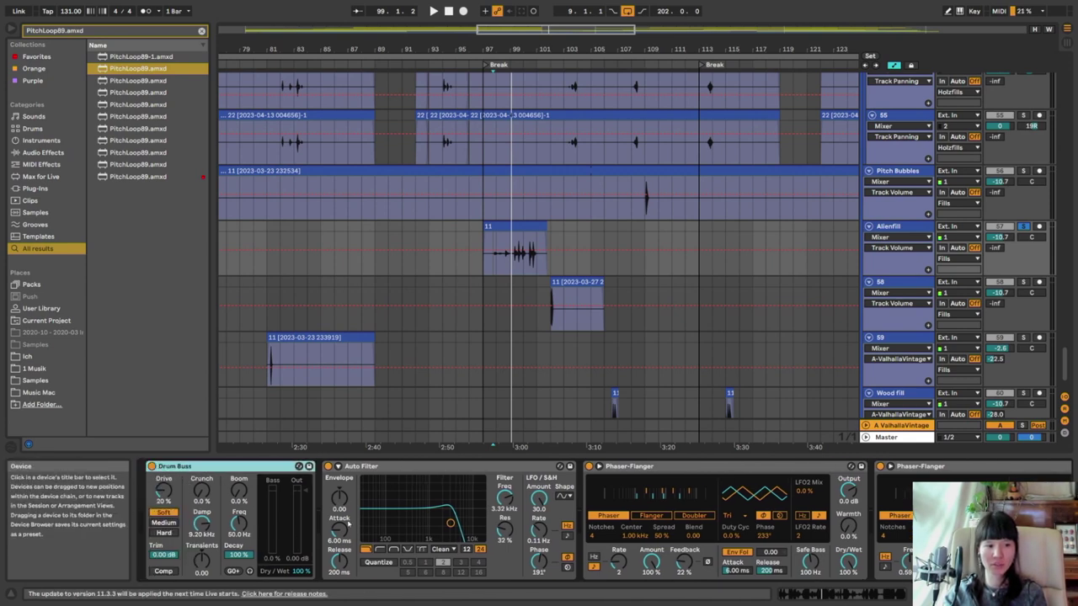
scroll(415, 543, "right", 3)
left_click(387, 528)
scroll(386, 527, "right", 3)
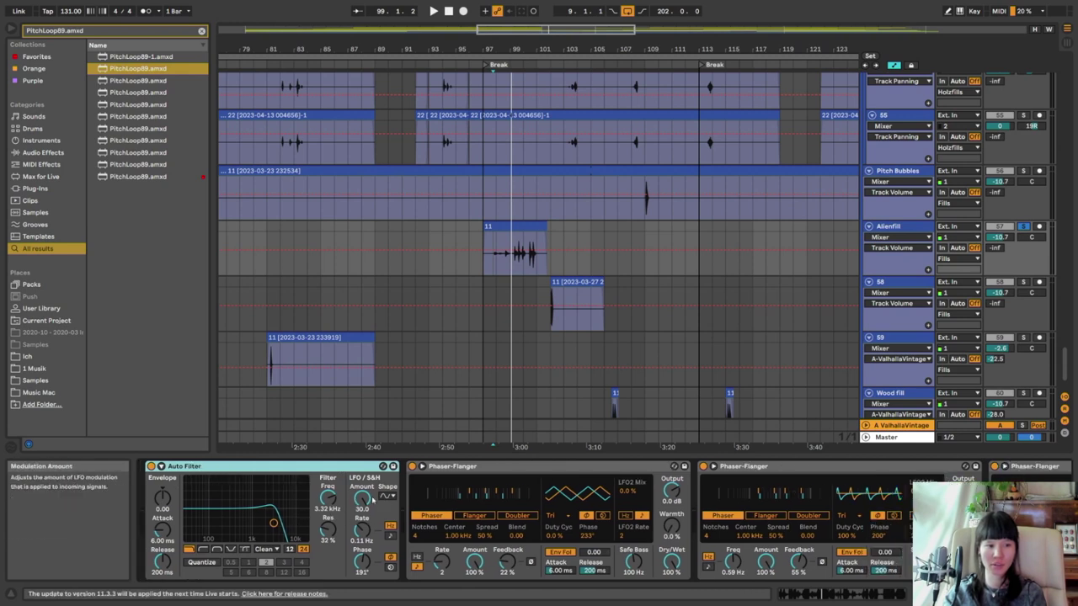
scroll(335, 520, "right", 9)
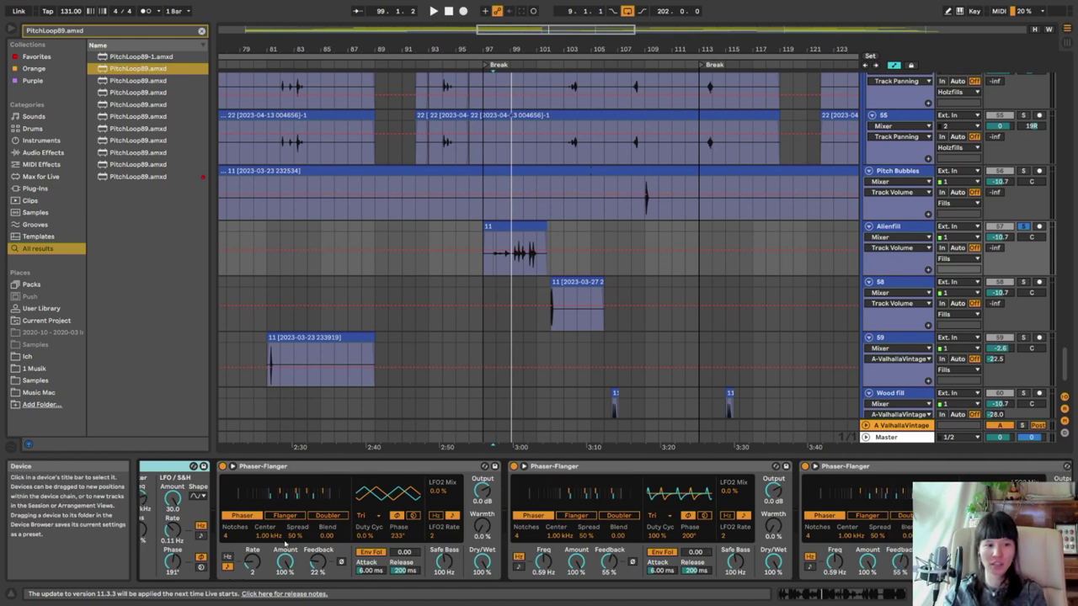
scroll(354, 531, "right", 2)
Scroll through Alienfill's Phaser-Flanger effects
left_click(471, 505)
scroll(679, 490, "right", 2)
scroll(678, 491, "right", 4)
scroll(271, 533, "left", 3)
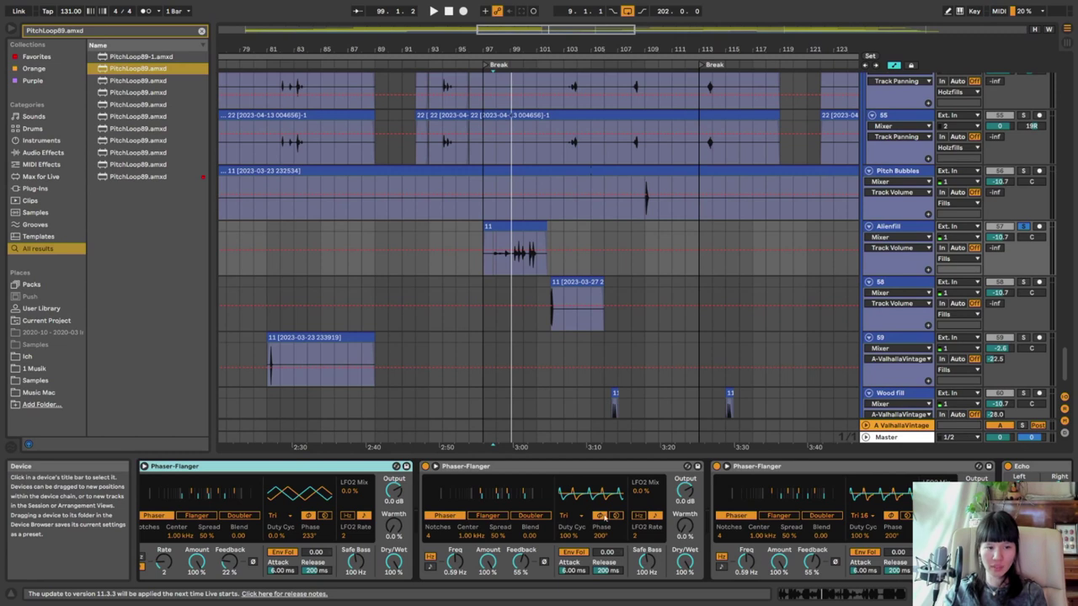
scroll(419, 515, "left", 2)
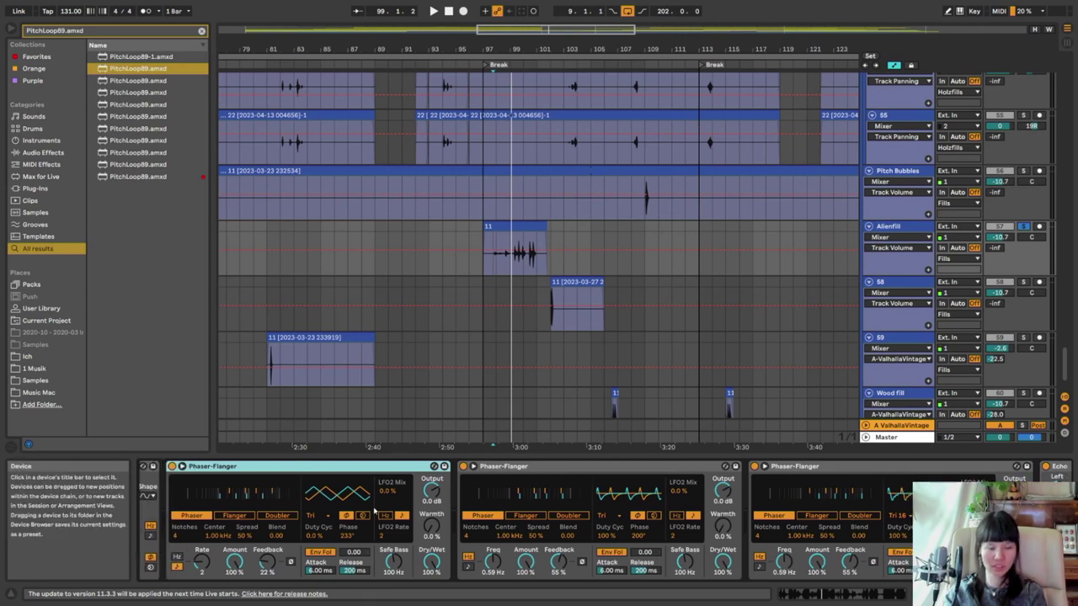
scroll(378, 514, "right", 2)
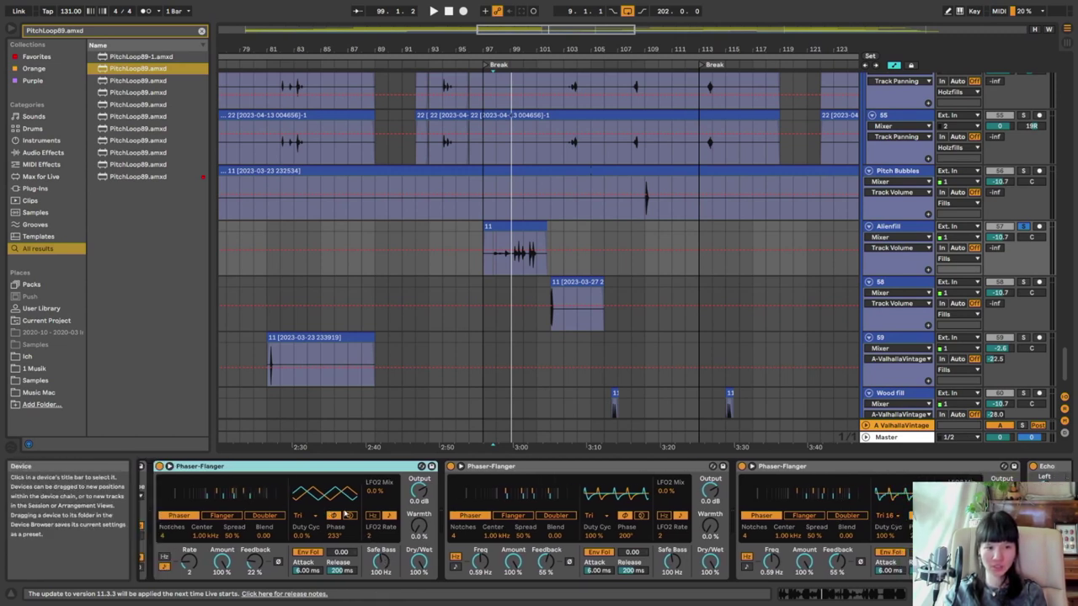
scroll(348, 515, "right", 10)
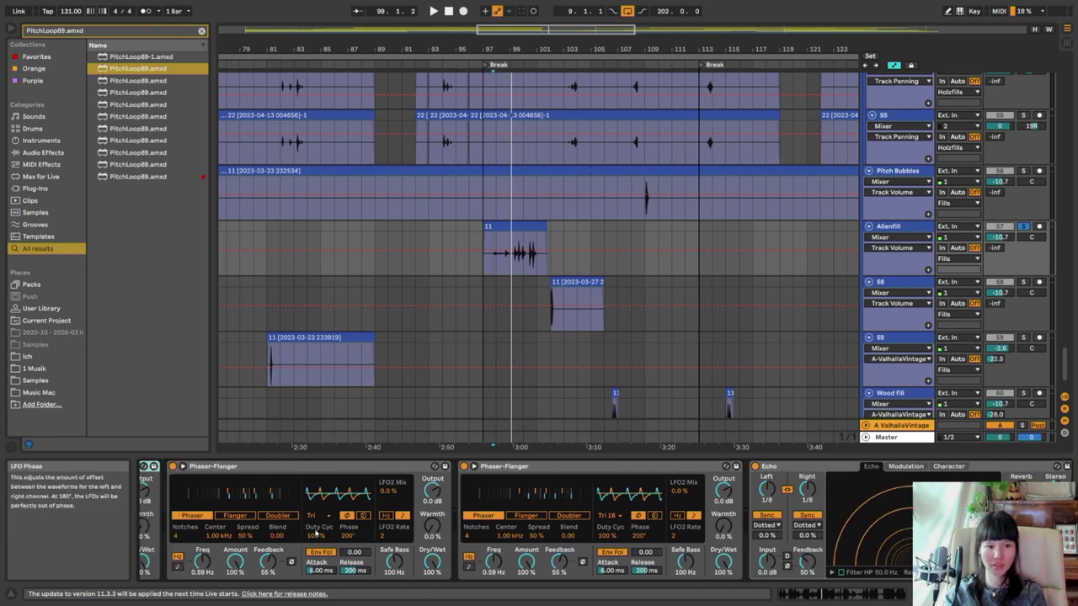
scroll(316, 533, "right", 7)
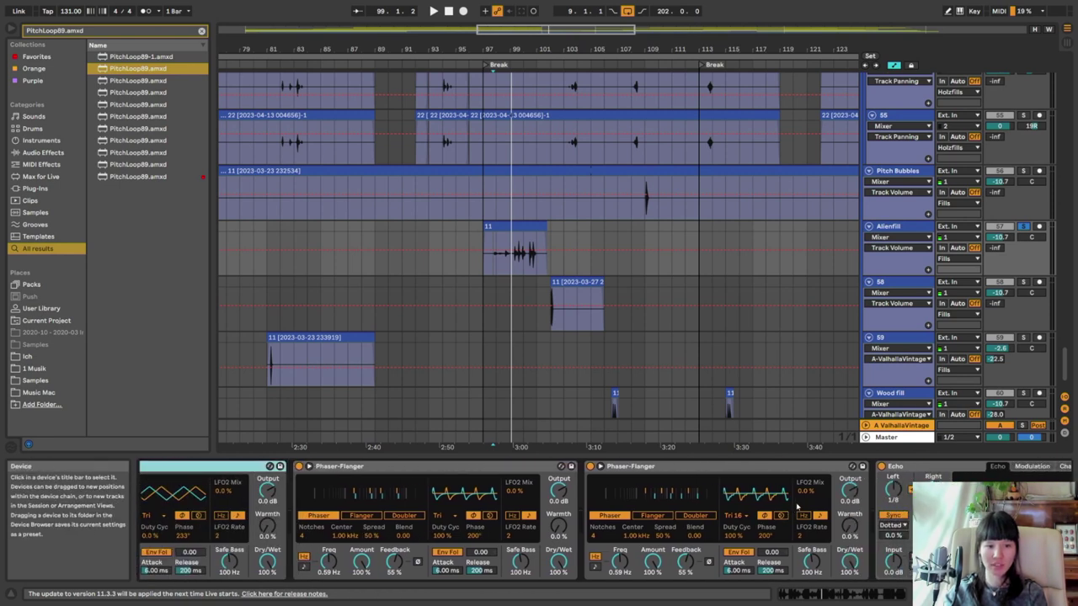
scroll(796, 505, "right", 12)
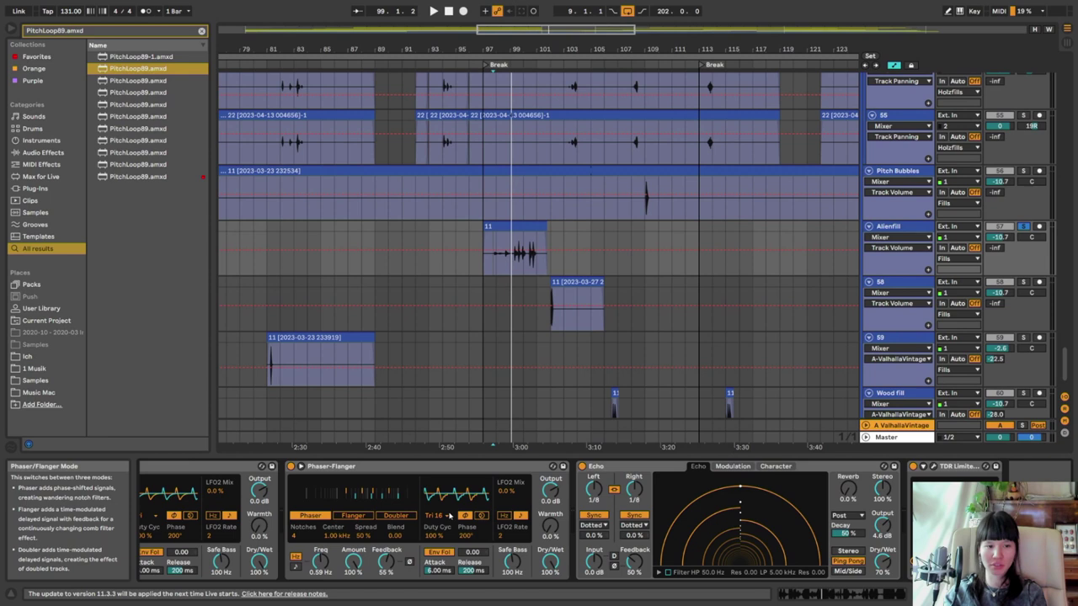
scroll(449, 515, "left", 15)
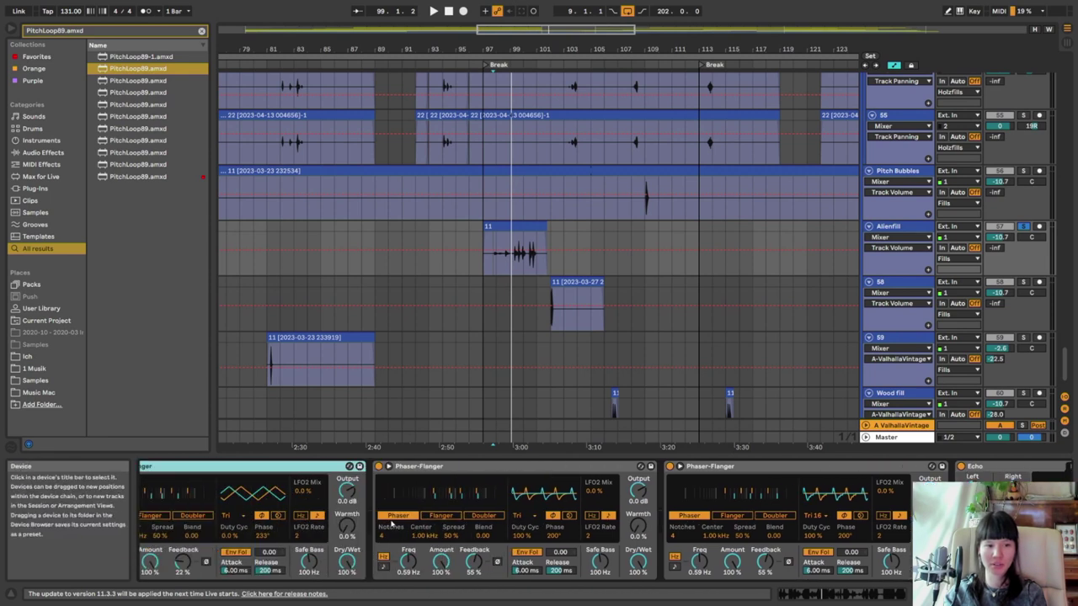
scroll(392, 521, "left", 4)
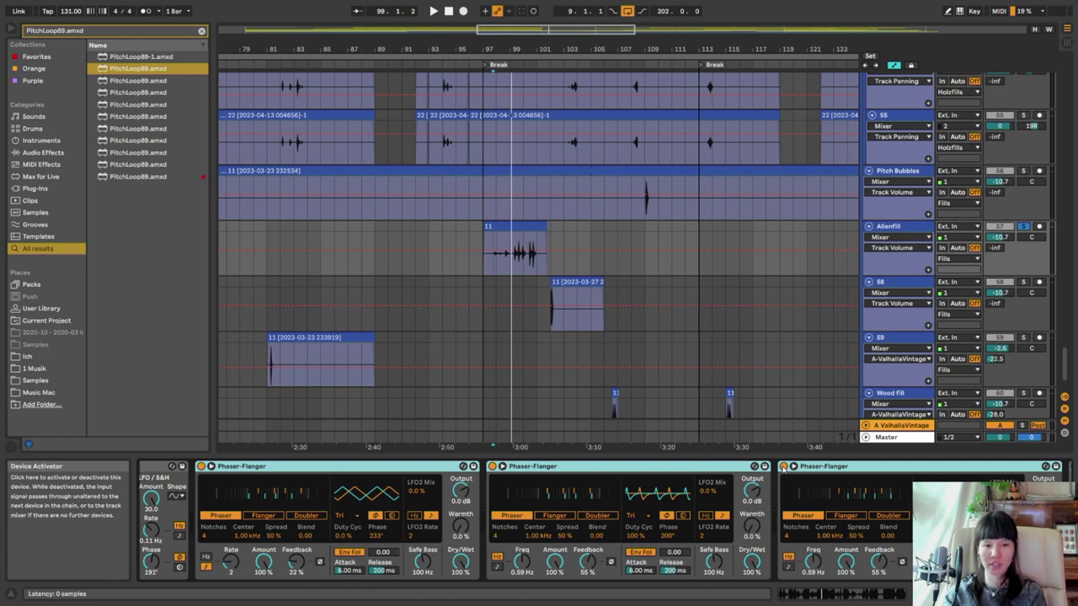
Play Alienfill with the third Phaser-Flanger off, then switch it back on
left_click(783, 467)
key("space")
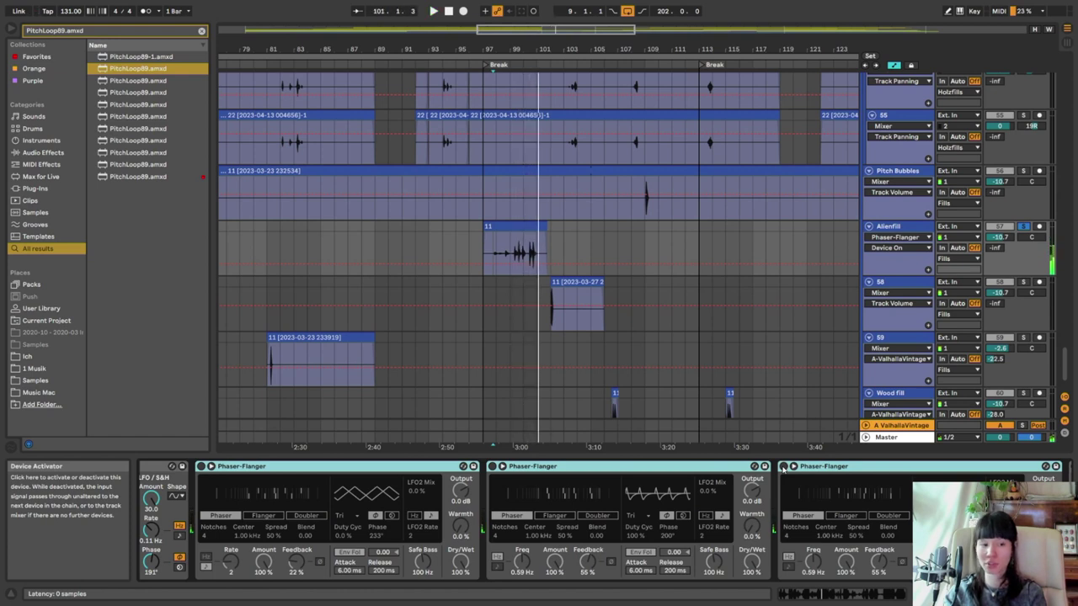
left_click(782, 466)
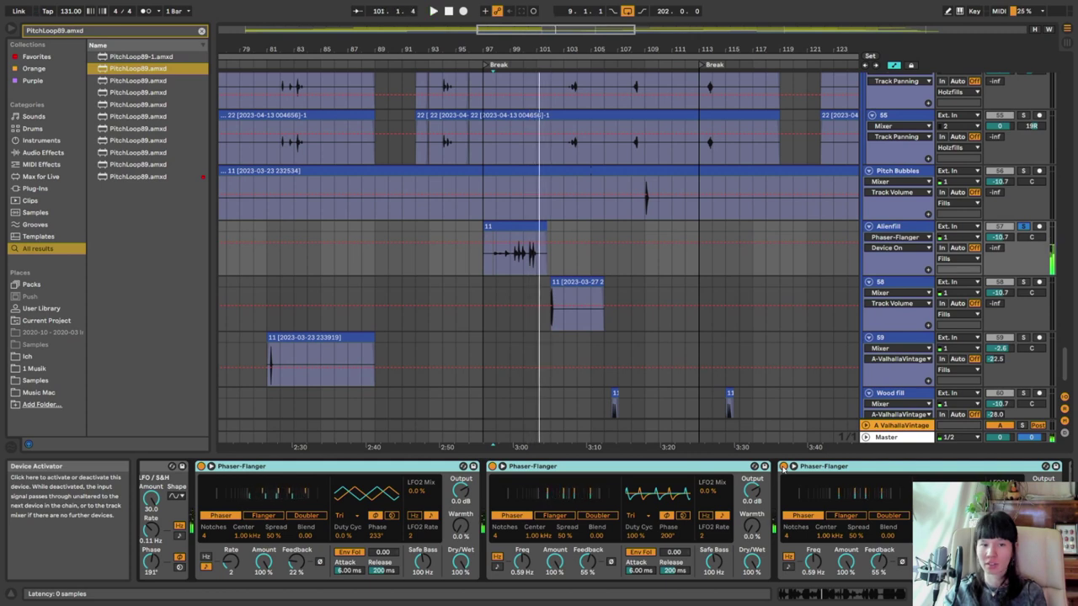
Select the clip on track 58 and play it from its start
scroll(767, 535, "right", 5)
scroll(767, 534, "right", 10)
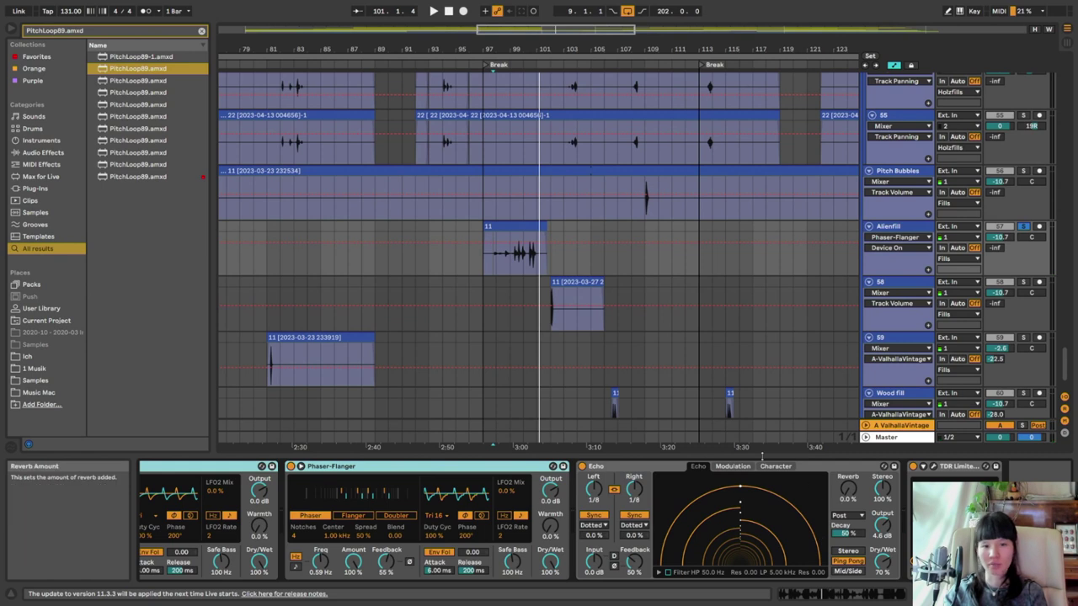
scroll(592, 244, "down", 2)
left_click(593, 229)
key("space")
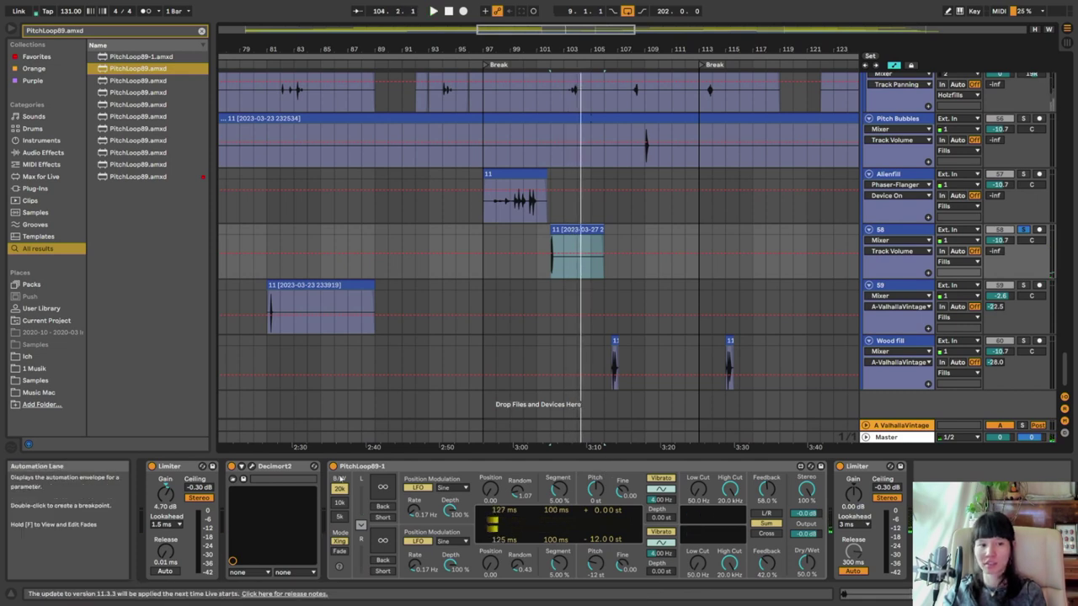
Switch track 58's PitchLoop89-1 off, then back on
left_click(333, 465)
key("space")
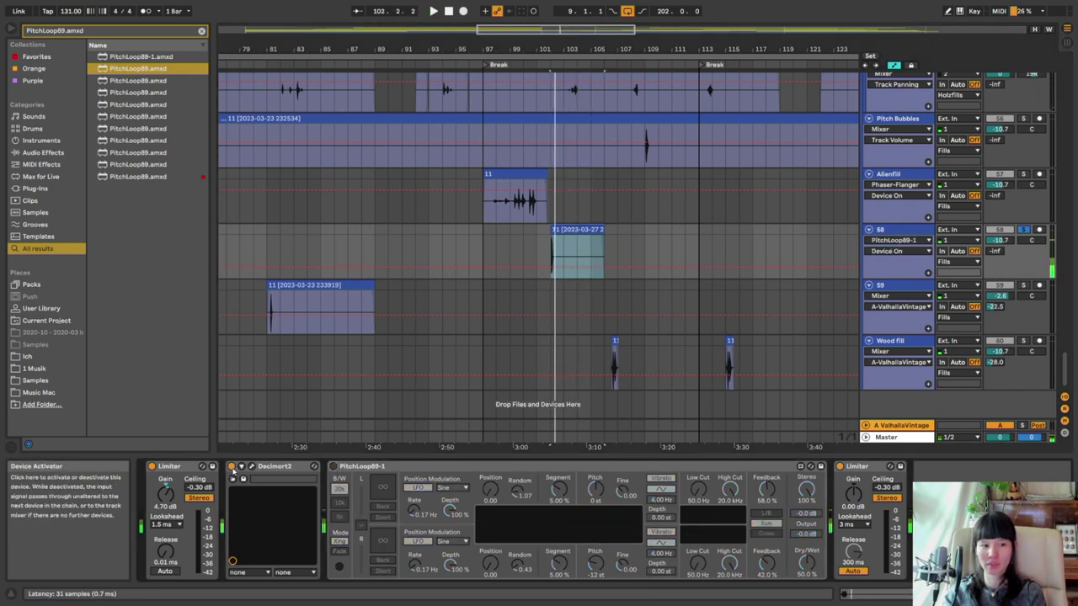
left_click(333, 466)
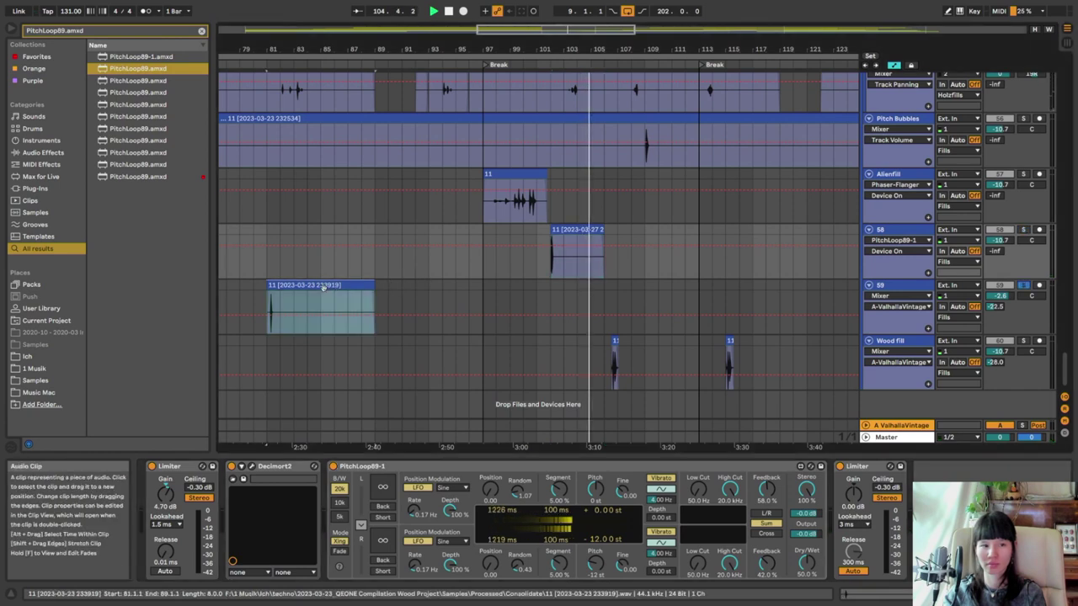
Audition the clip on track 59 from 81.1.1 and the Wood fill clip from 106.3.1
left_click(323, 286)
key("space")
key("space")
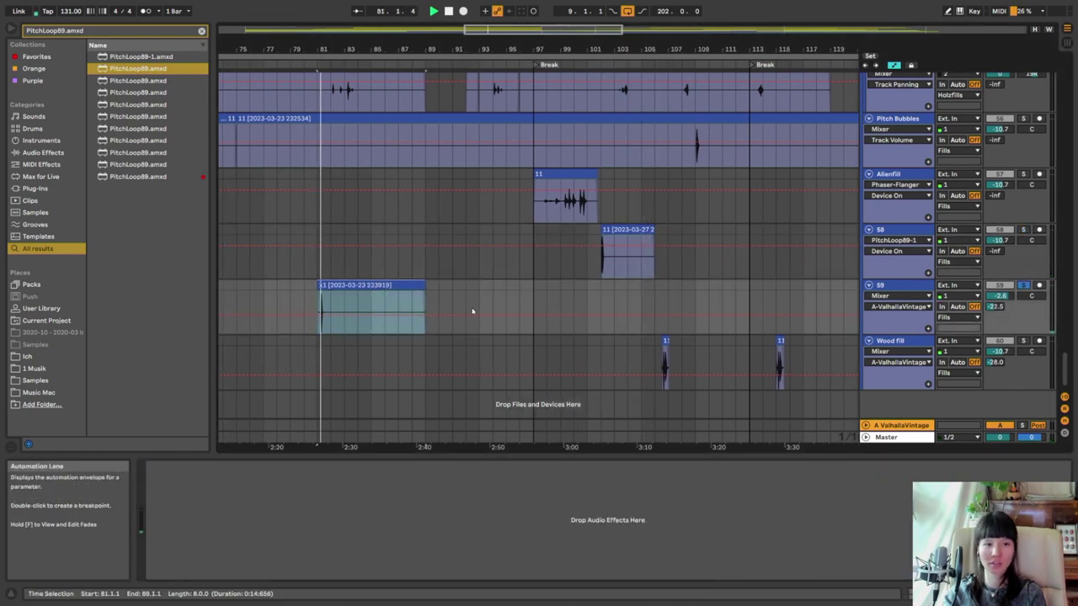
key("space")
left_click(666, 343)
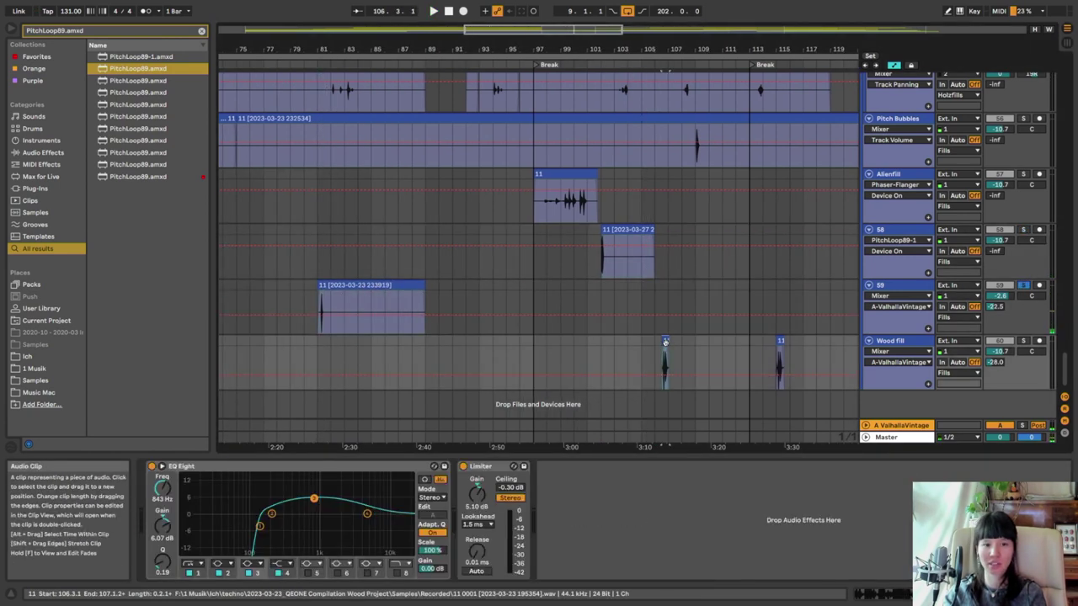
key("space")
Set the play position to bar 53 and fold all tracks into their groups with Alt+U
scroll(669, 346, "down", 5)
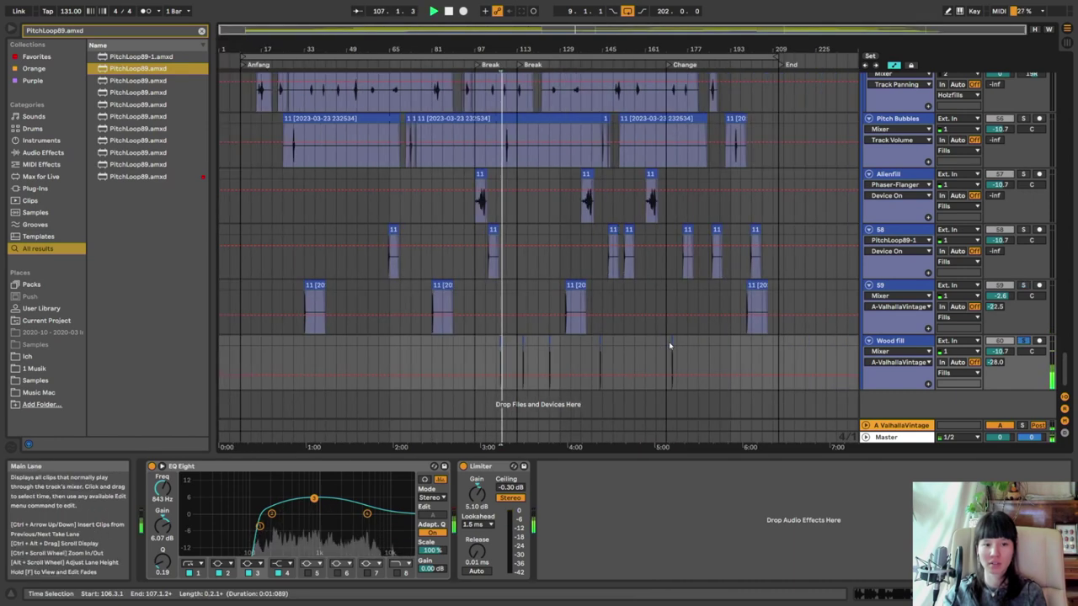
scroll(652, 345, "up", 2)
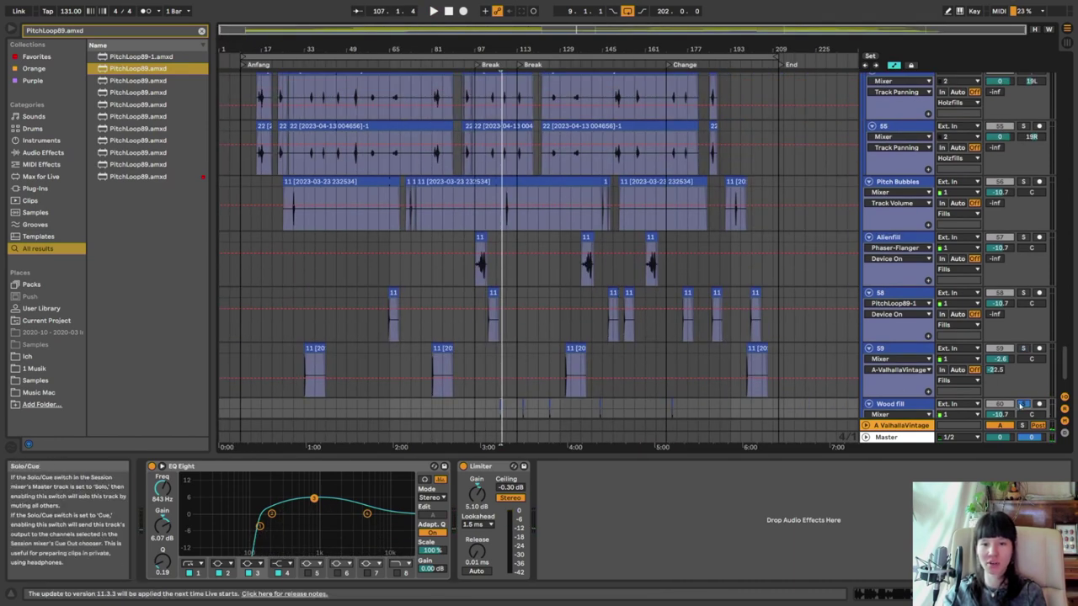
left_click(357, 265)
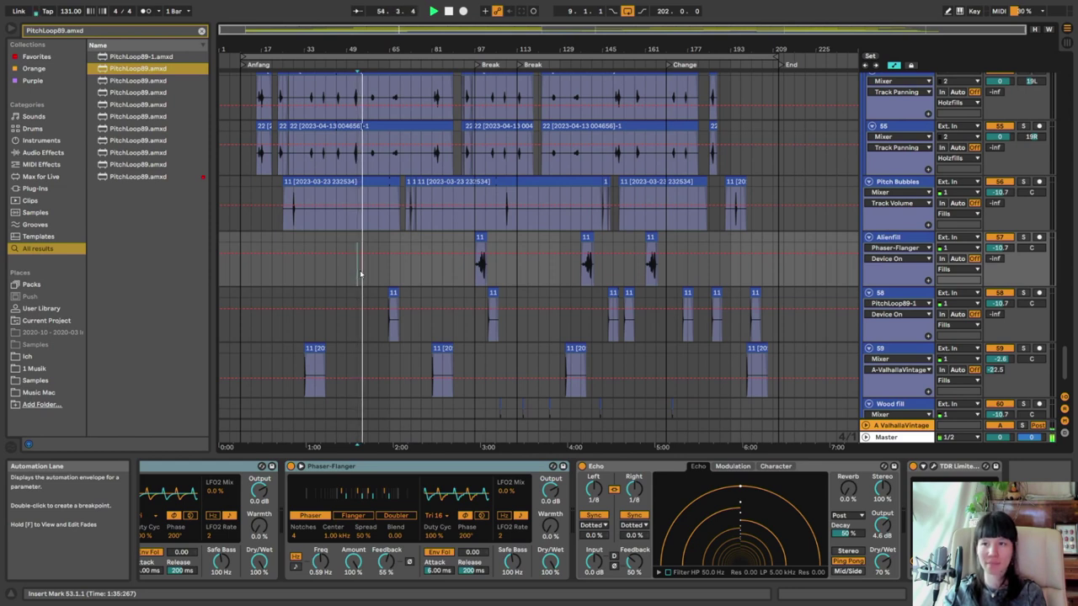
scroll(559, 318, "up", 15)
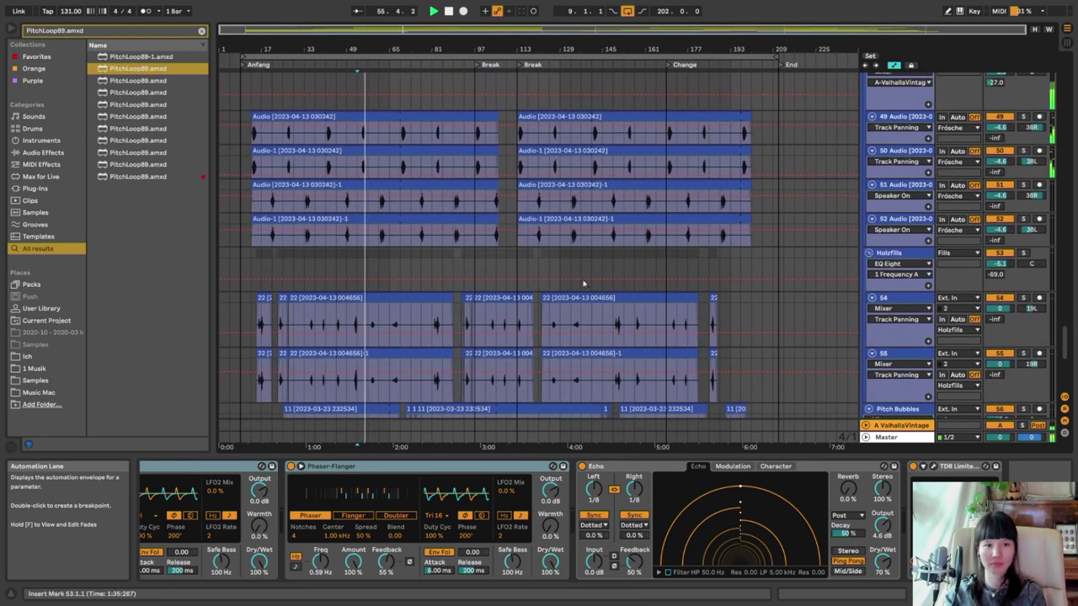
scroll(593, 293, "up", 5)
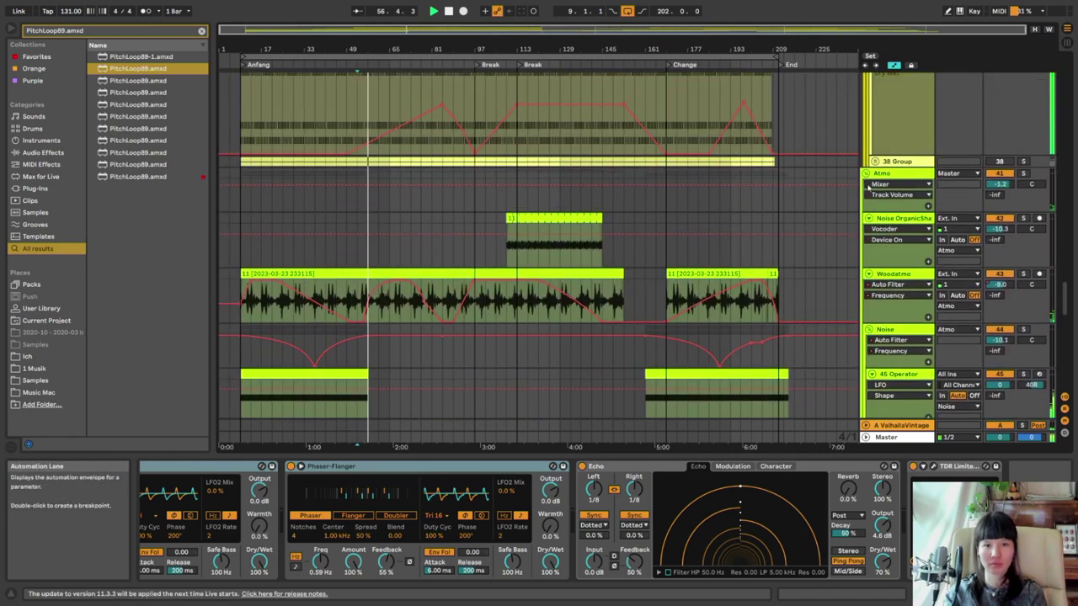
key("alt+u")
Play the folded arrangement from bar 145, then move the insert marker to bars 65, 81 and 77
left_click(605, 102)
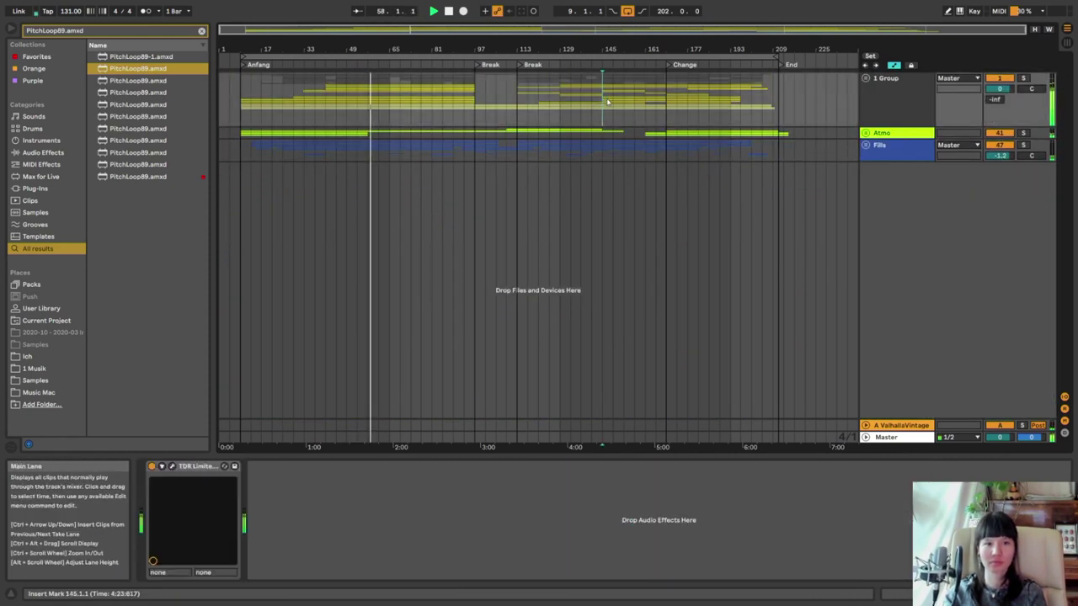
key("space")
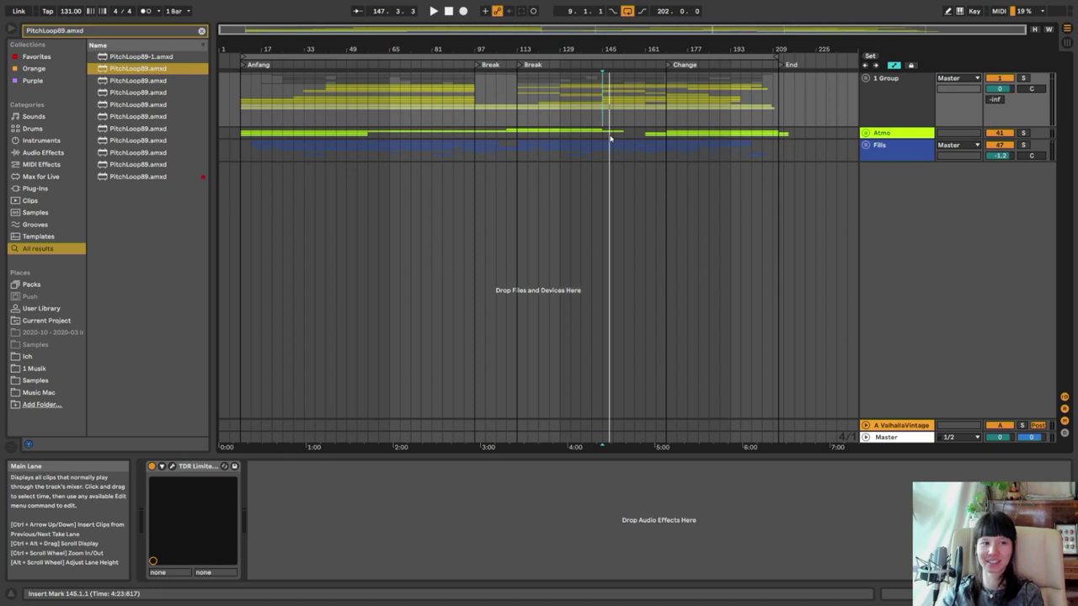
left_click(388, 105)
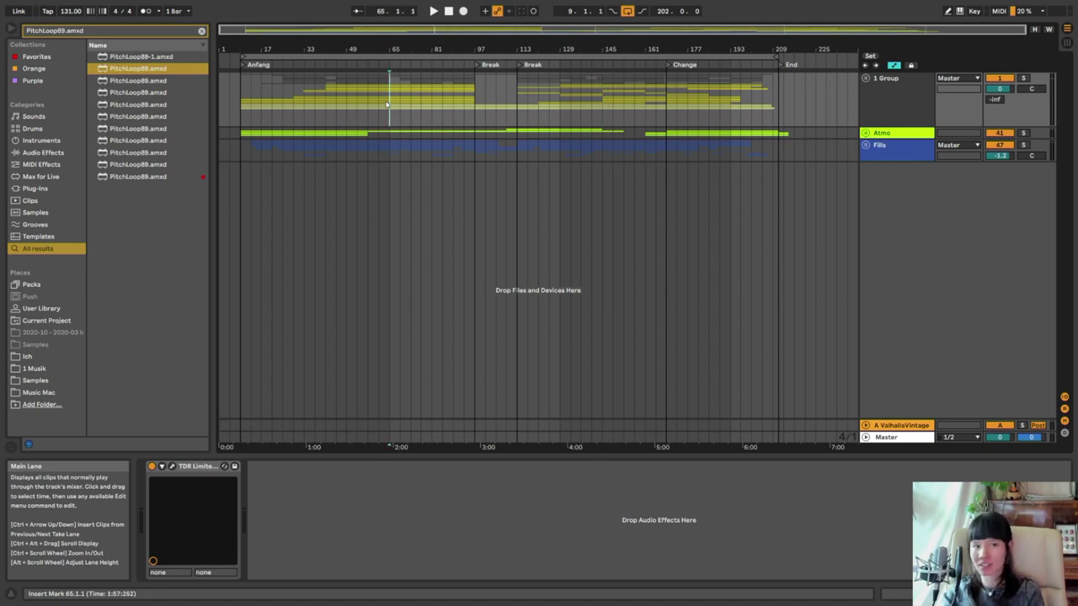
left_click(428, 98)
left_click(421, 101)
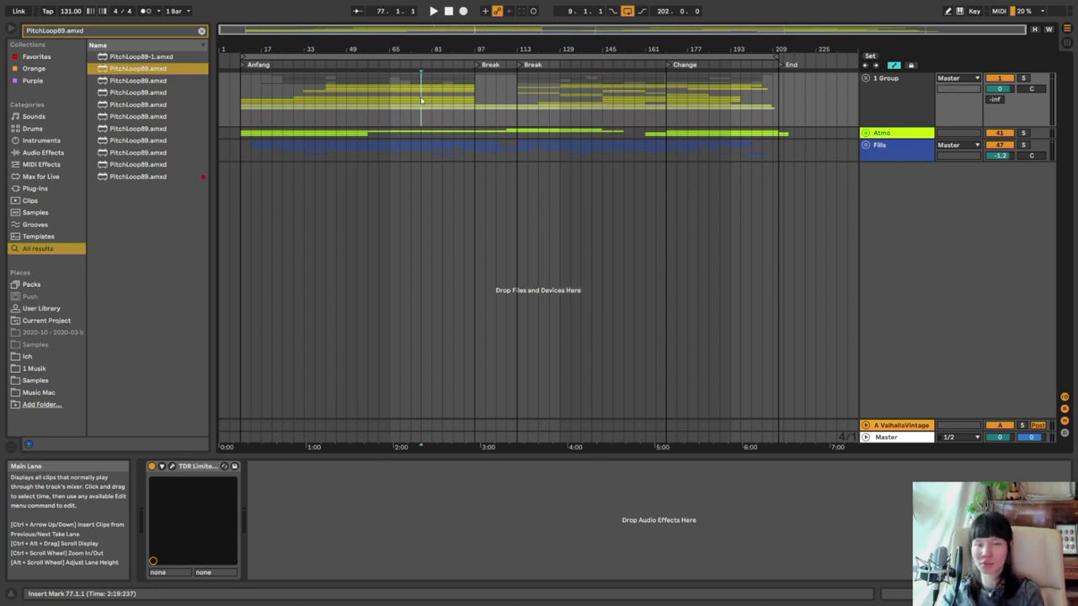